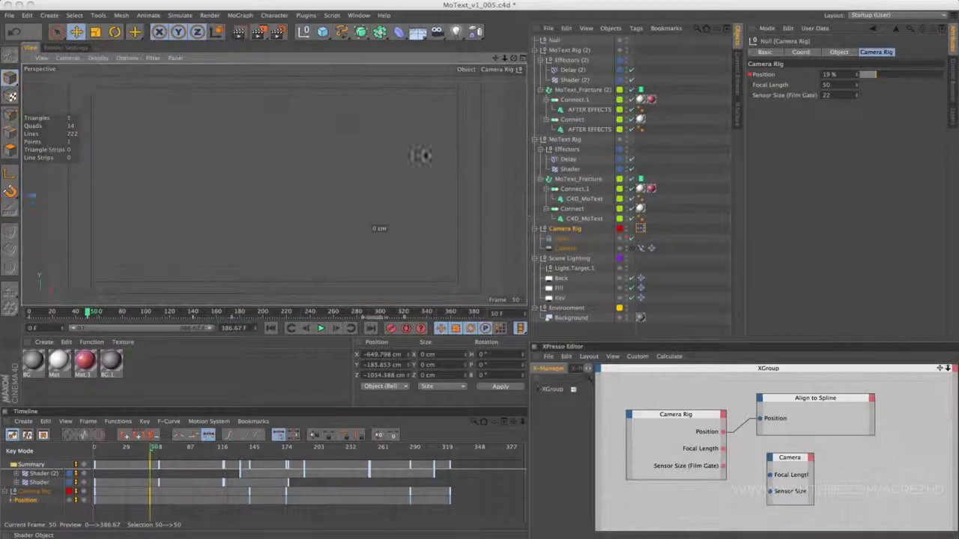
# - Switch to AE_Preview.mov, play the finished text animation, and return to the Cinema 4D scene
pyautogui.press('super+Tab')
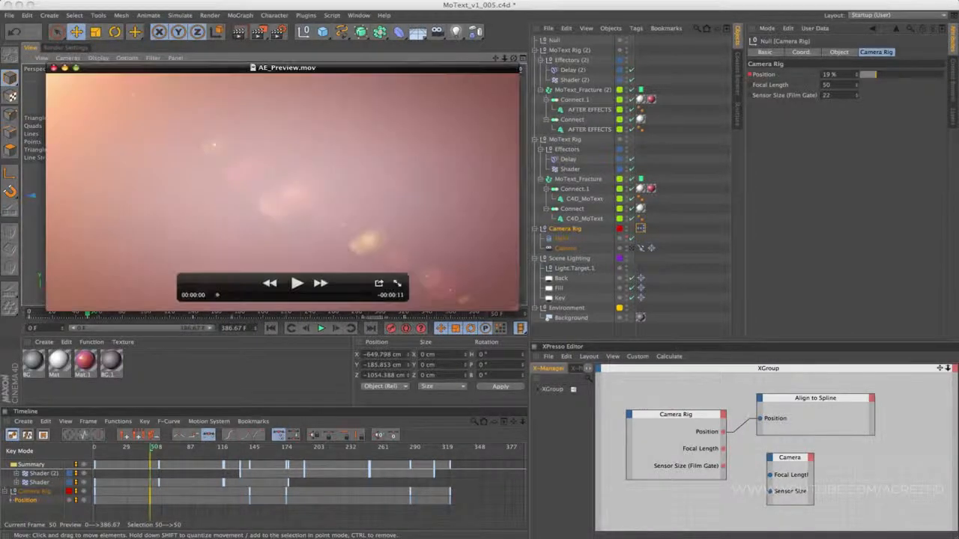
pyautogui.click(298, 284)
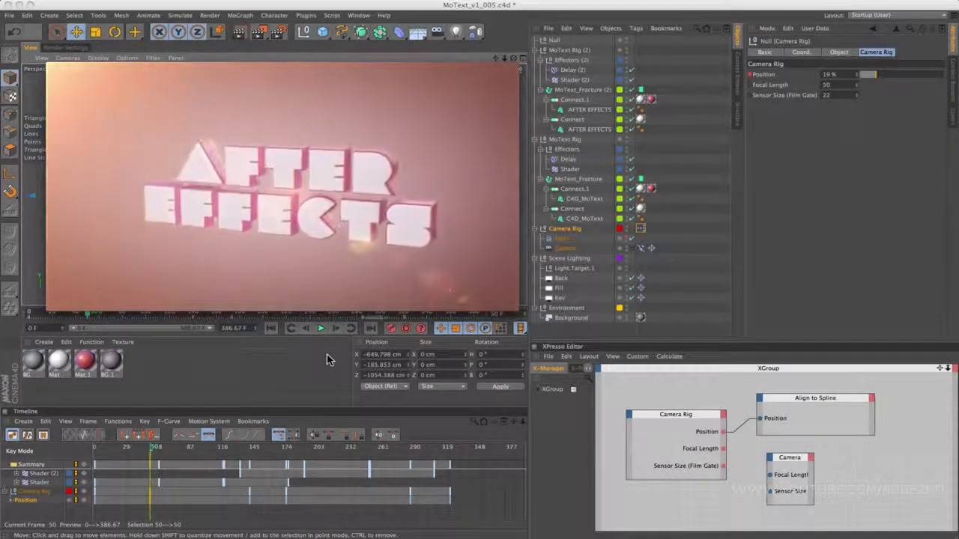
pyautogui.moveTo(283, 184)
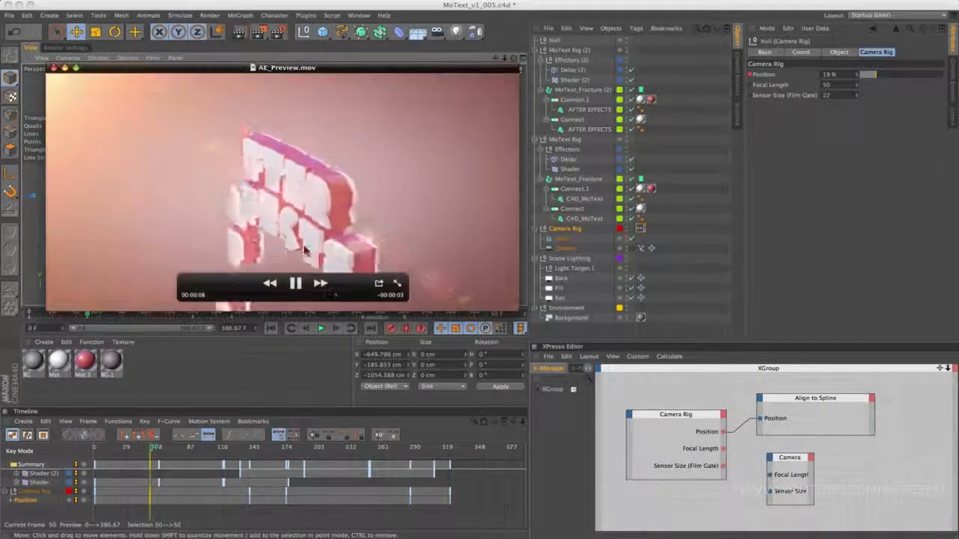
pyautogui.click(295, 284)
pyautogui.moveTo(328, 156); pyautogui.dragTo(544, 505)
pyautogui.click(341, 219)
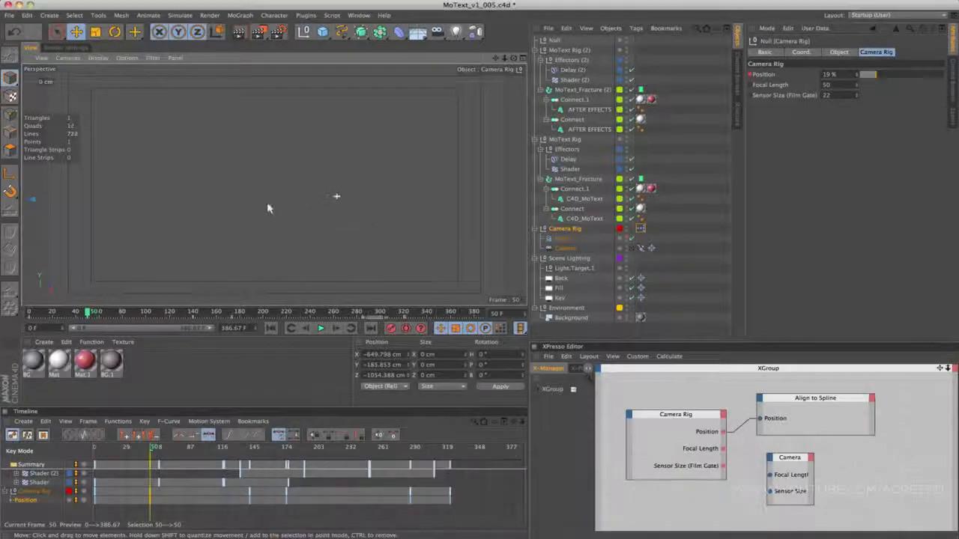
# - Examine the finished scene's text rigs, lights and camera rig, including the camera's XPresso node setup
pyautogui.keyDown('alt'); pyautogui.moveTo(256, 229); pyautogui.dragTo(424, 272, button='middle'); pyautogui.keyUp('alt')
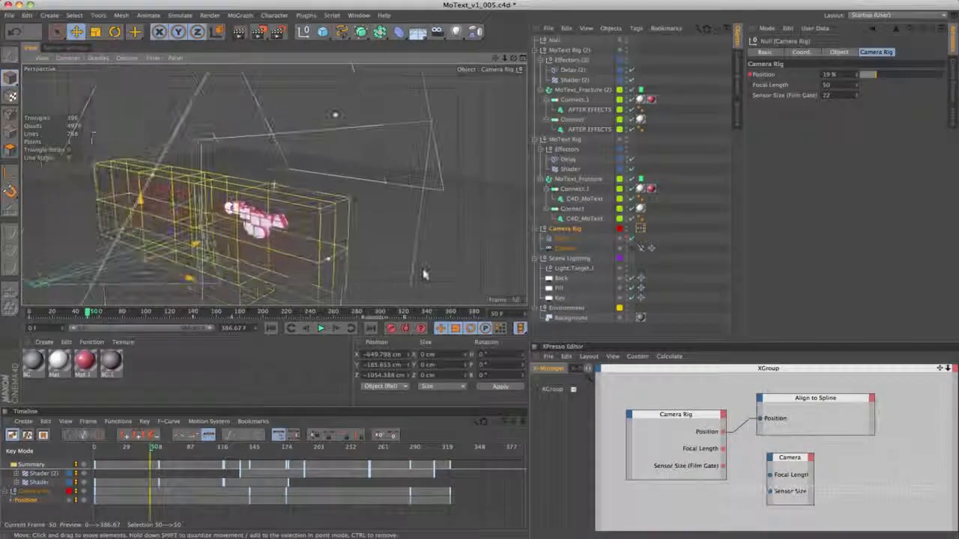
pyautogui.keyDown('alt'); pyautogui.moveTo(424, 272); pyautogui.dragTo(298, 223, button='right'); pyautogui.keyUp('alt')
pyautogui.keyDown('alt'); pyautogui.moveTo(299, 224); pyautogui.dragTo(339, 237); pyautogui.keyUp('alt')
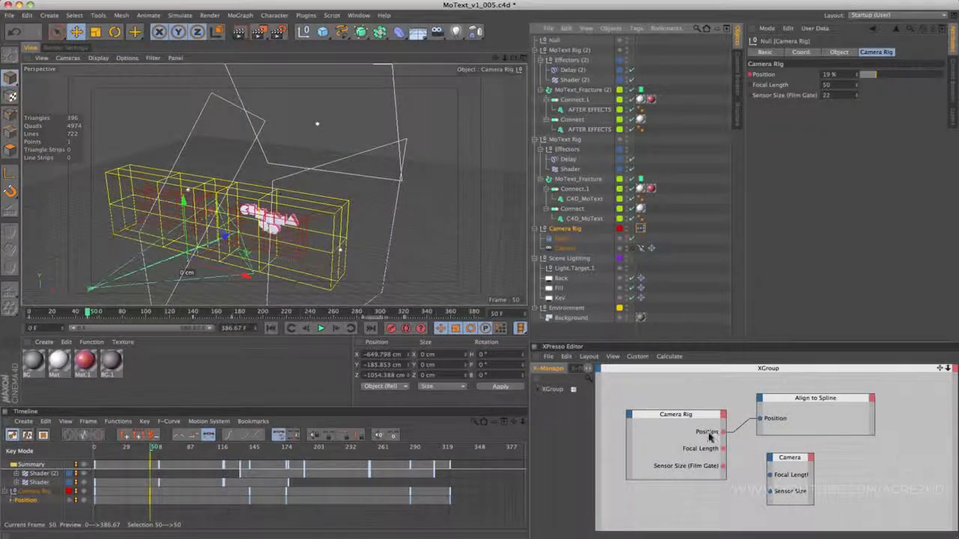
pyautogui.click(847, 485)
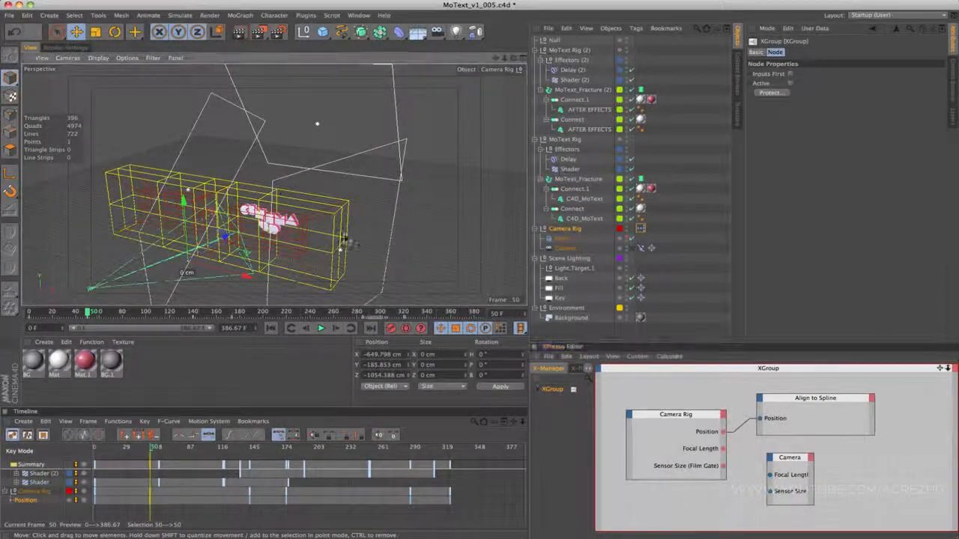
pyautogui.keyDown('alt'); pyautogui.moveTo(344, 232); pyautogui.dragTo(317, 212, button='middle'); pyautogui.keyUp('alt')
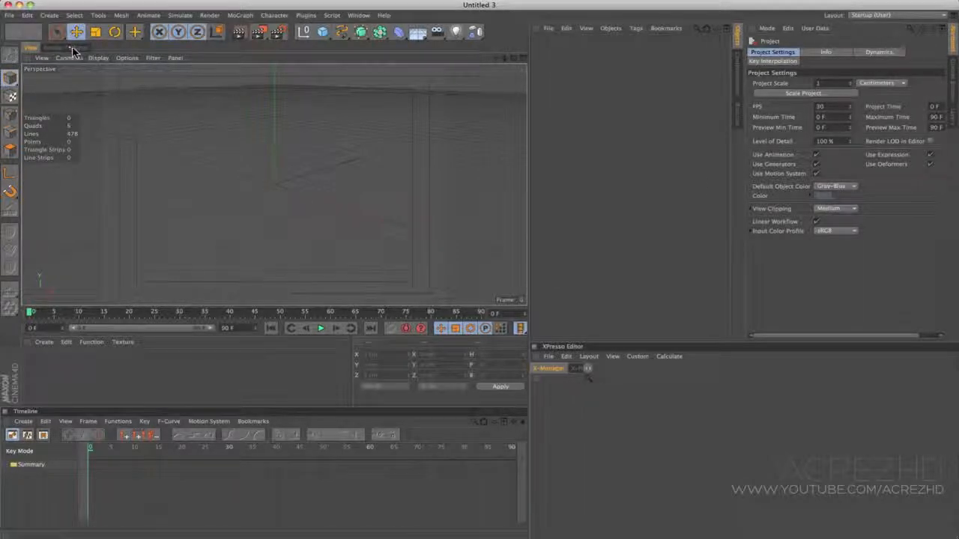
# - Set the new project's render output to the Film/Video preset HDV/HDTV 720 29.97
pyautogui.click(71, 48)
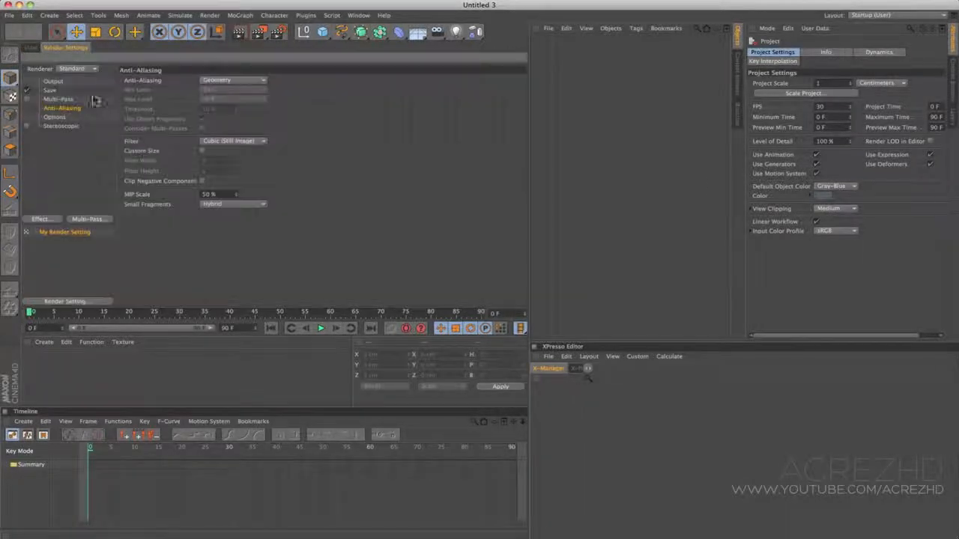
pyautogui.click(53, 81)
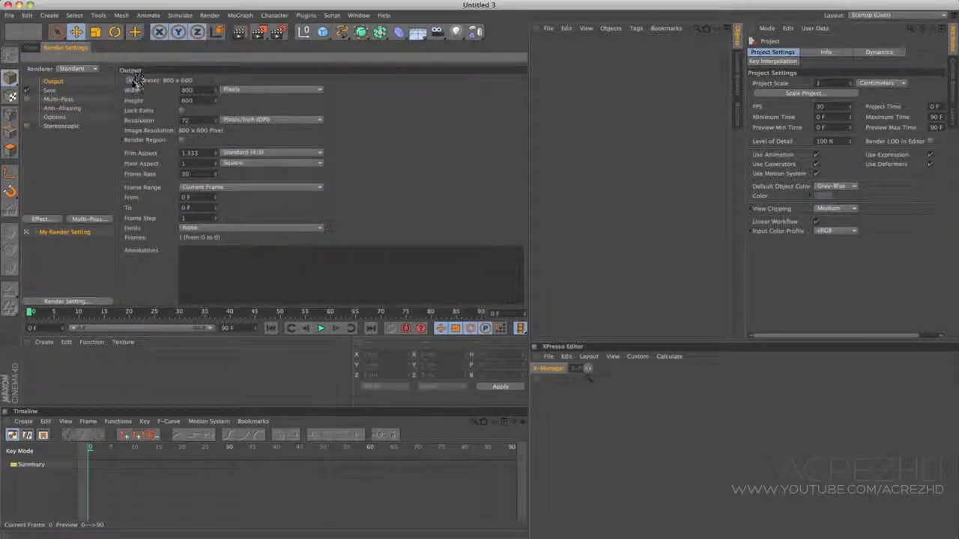
pyautogui.click(132, 80)
pyautogui.moveTo(176, 109)
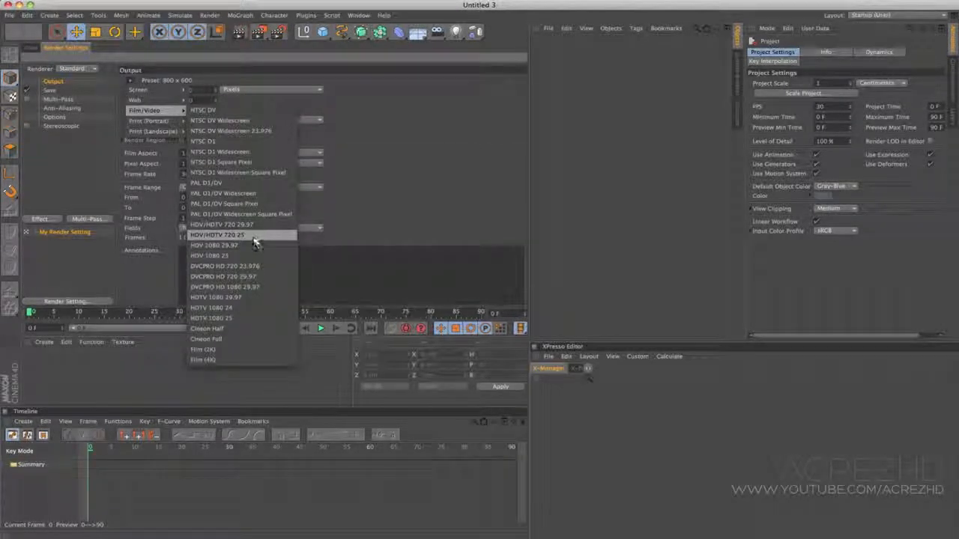
pyautogui.click(255, 224)
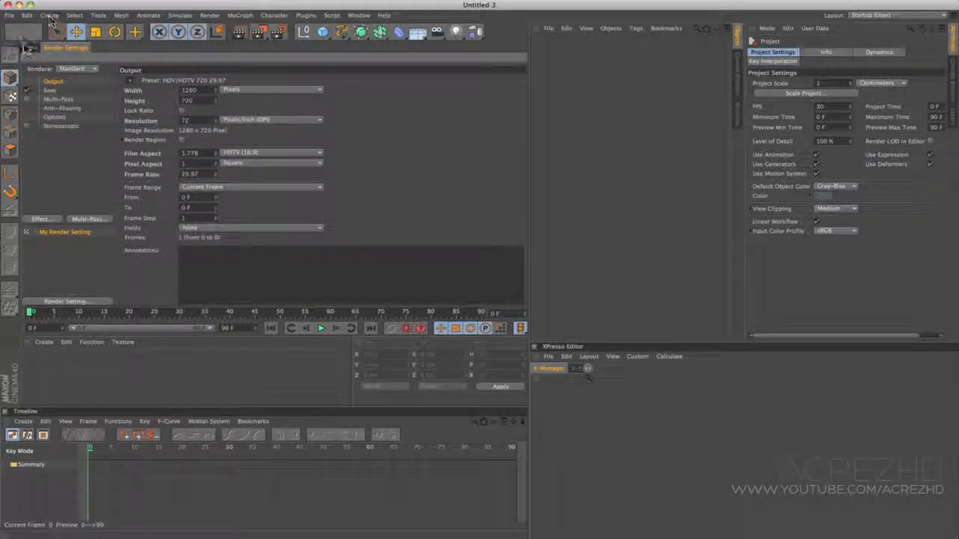
pyautogui.click(31, 48)
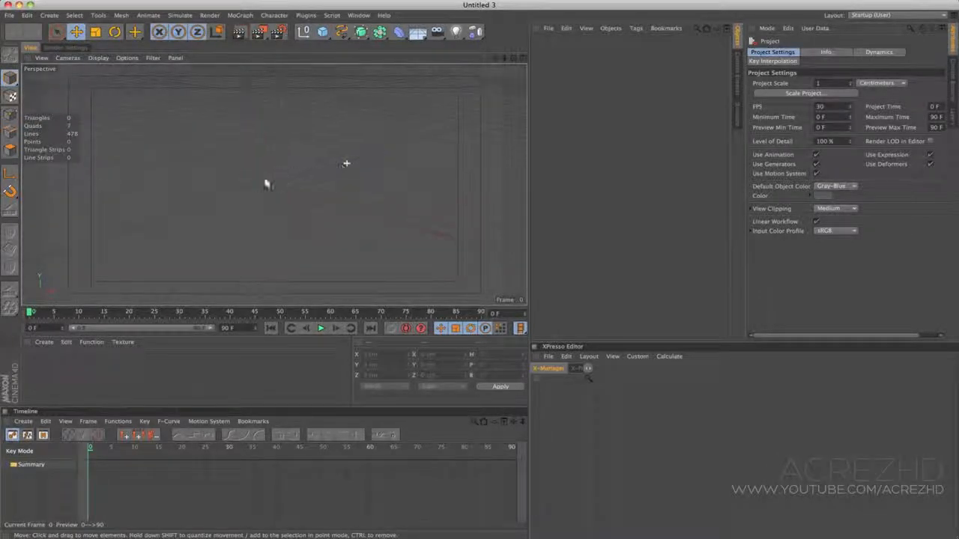
# - Add a MoText object and set its text to "CINEMA" with "4D" on an indented second line
pyautogui.keyDown('alt'); pyautogui.moveTo(316, 140); pyautogui.dragTo(329, 163); pyautogui.keyUp('alt')
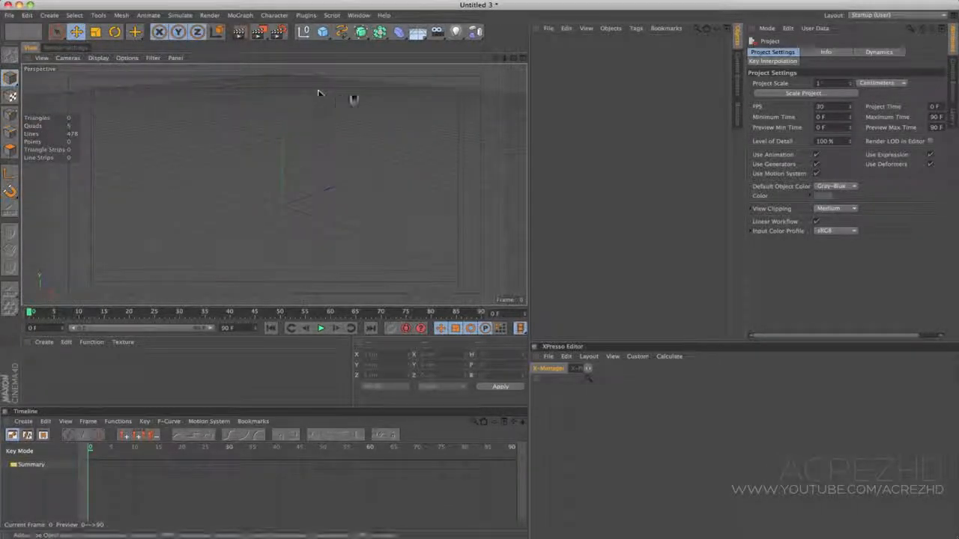
pyautogui.click(242, 15)
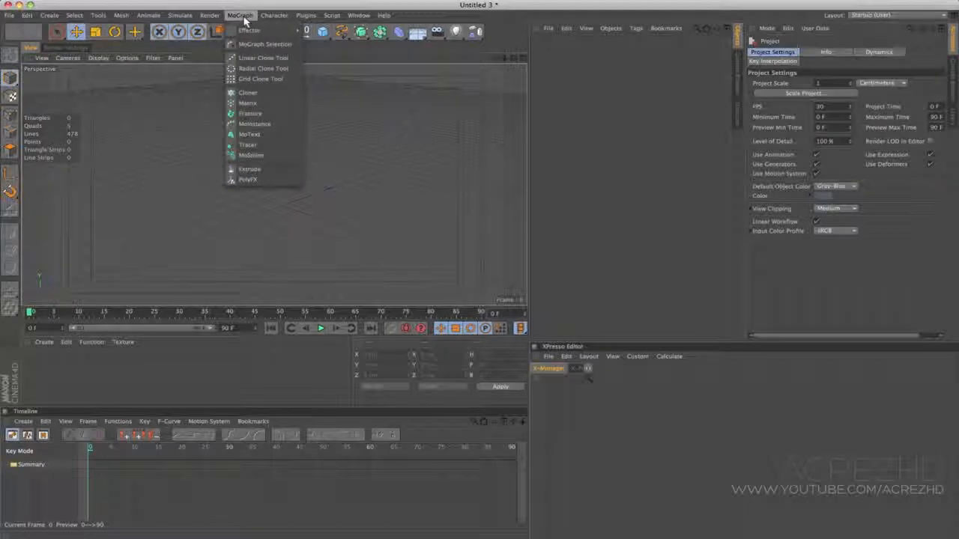
pyautogui.click(271, 138)
pyautogui.doubleClick(774, 107)
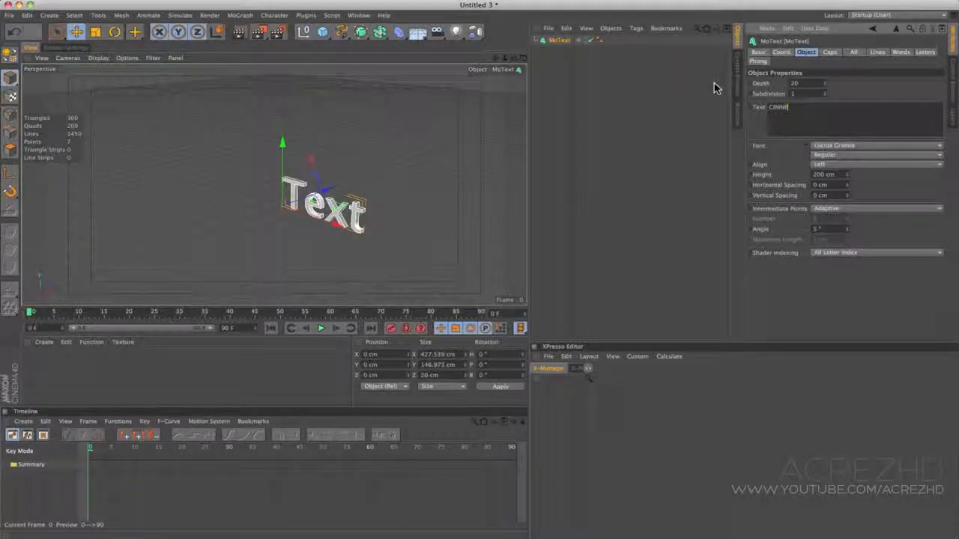
pyautogui.press('Tab')
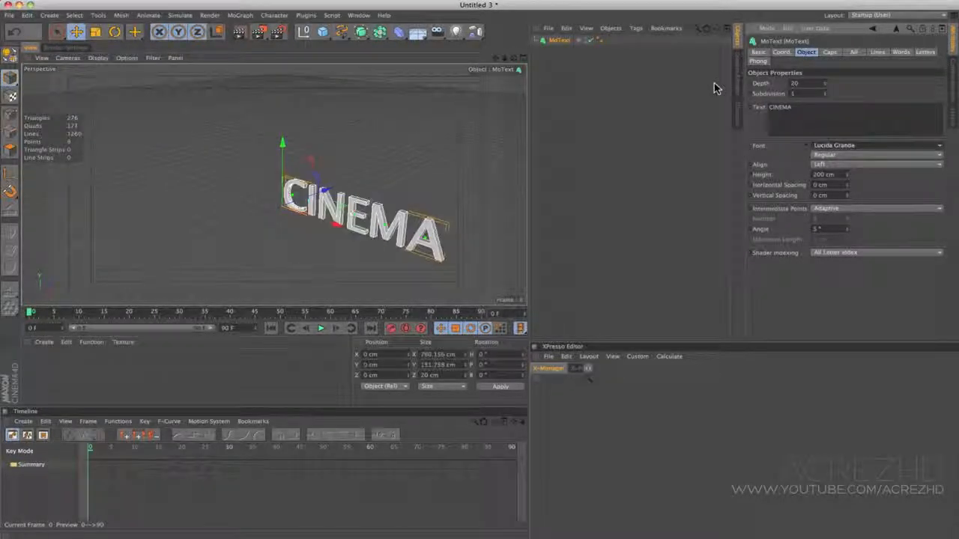
pyautogui.click(852, 114)
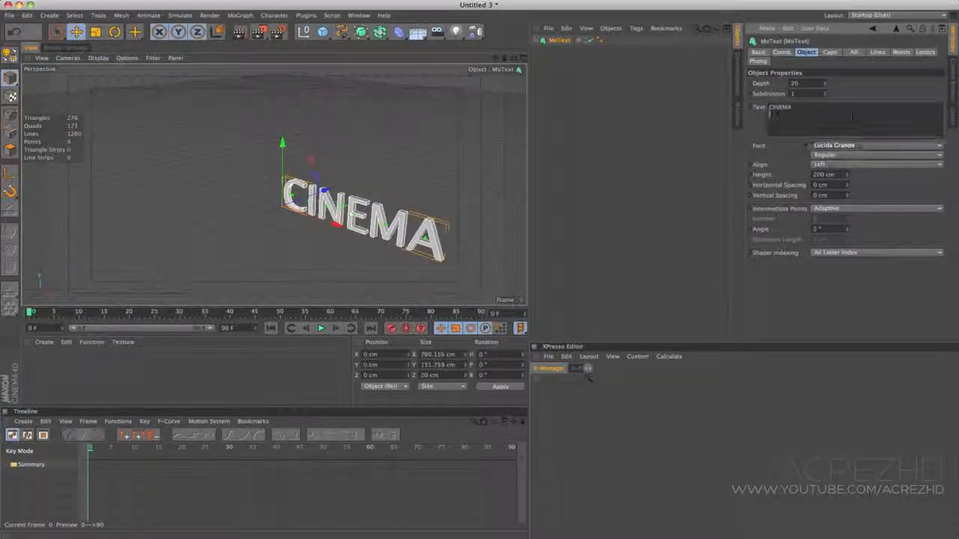
pyautogui.write('4D')
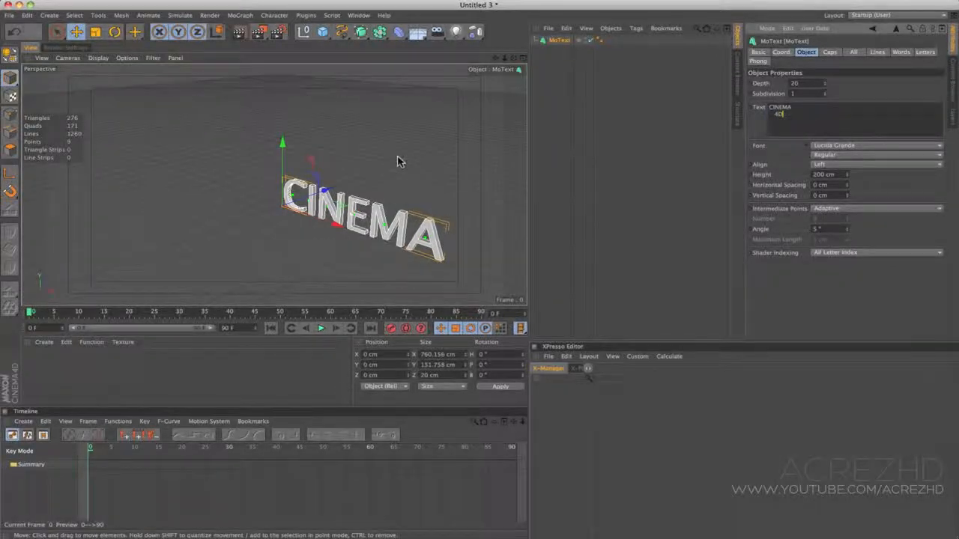
pyautogui.click(398, 156)
# - Set the MoText object's font to Lot
pyautogui.click(828, 147)
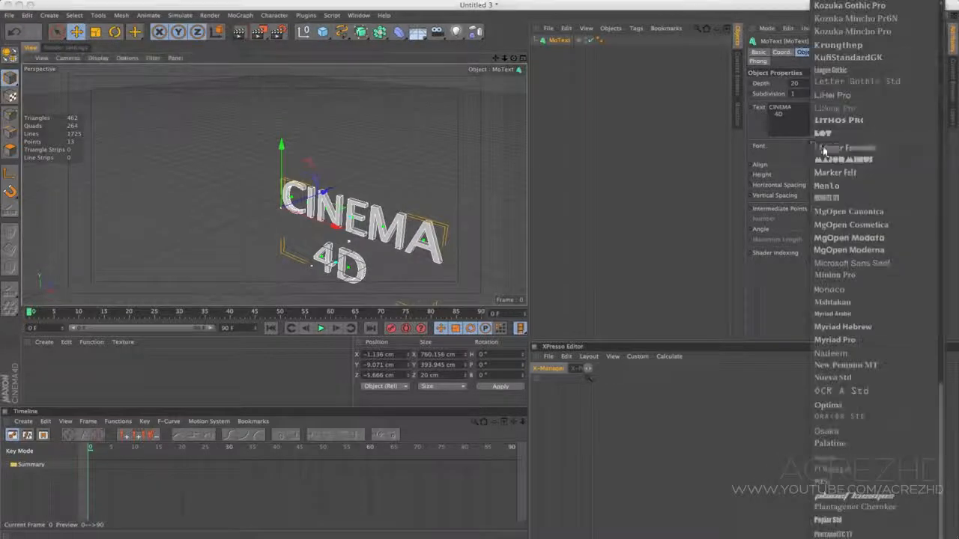
pyautogui.click(822, 148)
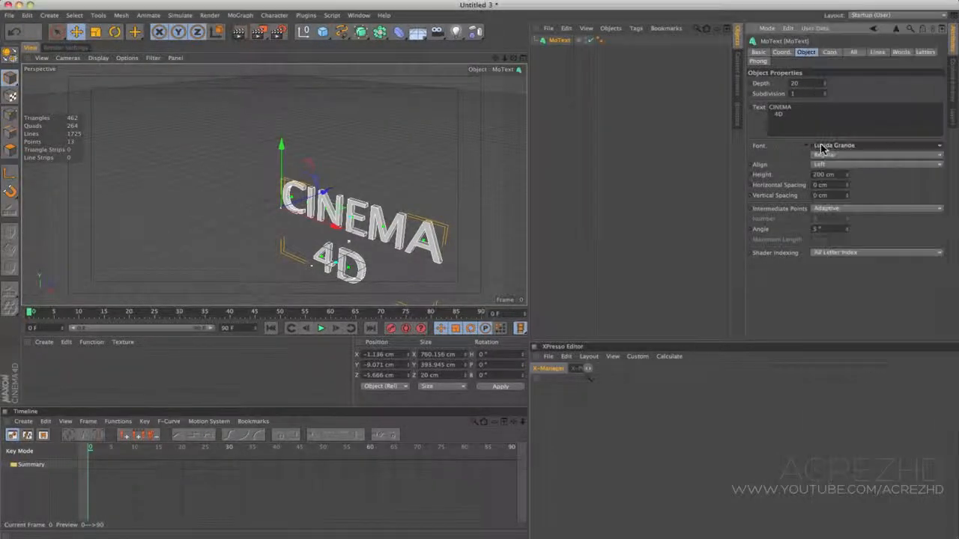
pyautogui.click(831, 147)
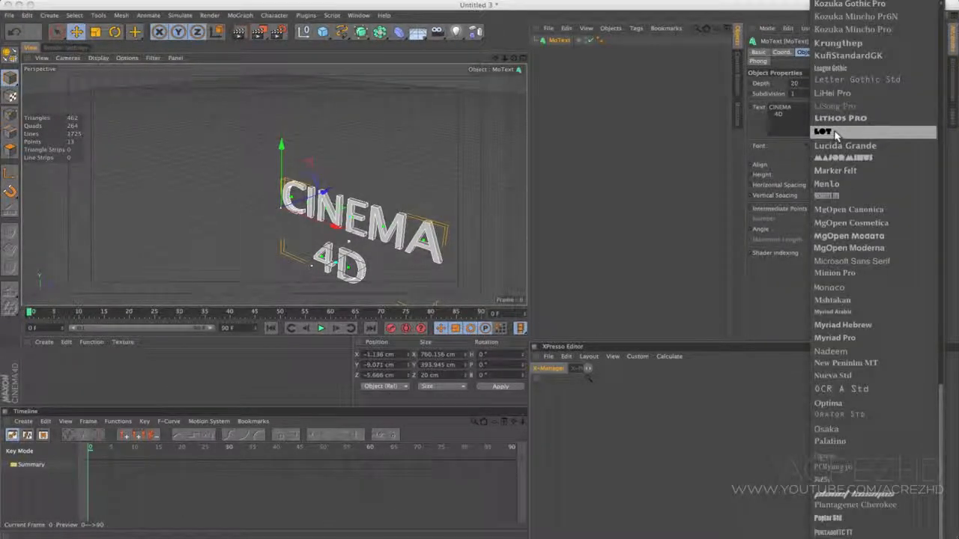
pyautogui.click(829, 129)
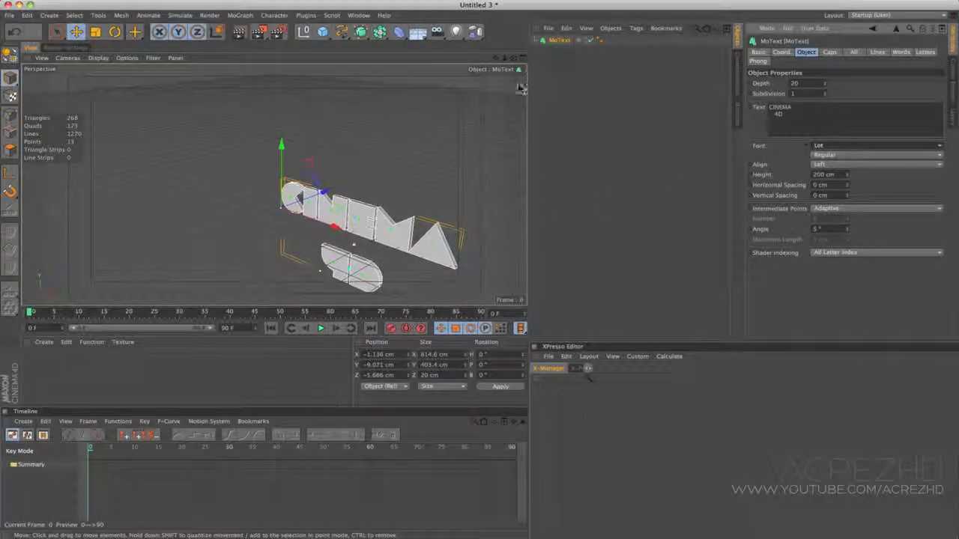
# - Working in the front view, set the text's horizontal spacing to 8 cm, vertical spacing to -93 cm and alignment to Middle
pyautogui.moveTo(388, 180); pyautogui.dragTo(396, 186)
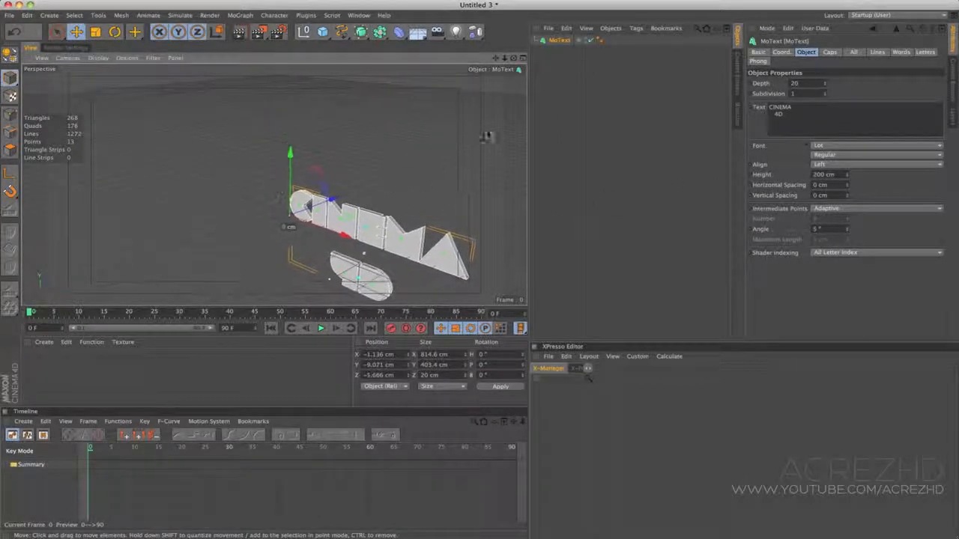
pyautogui.click(523, 59)
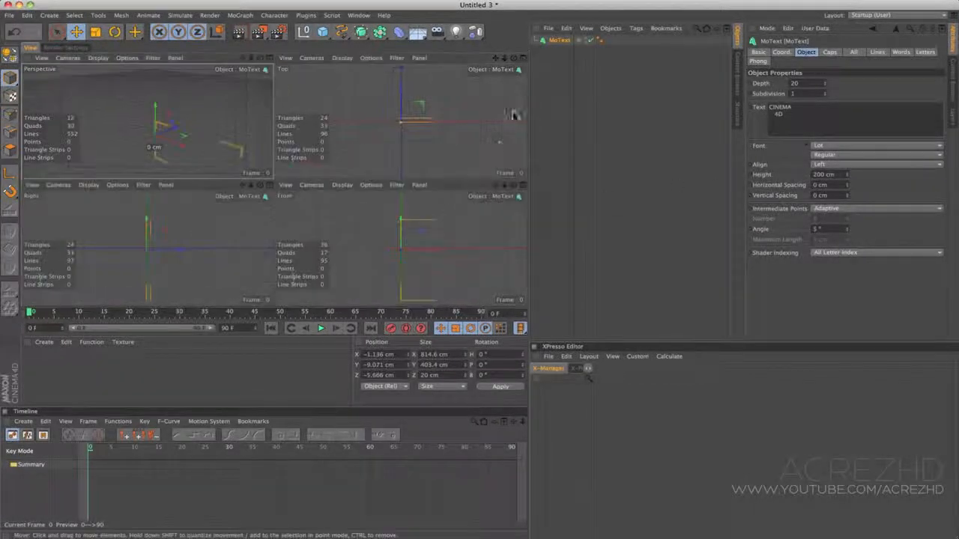
pyautogui.click(523, 186)
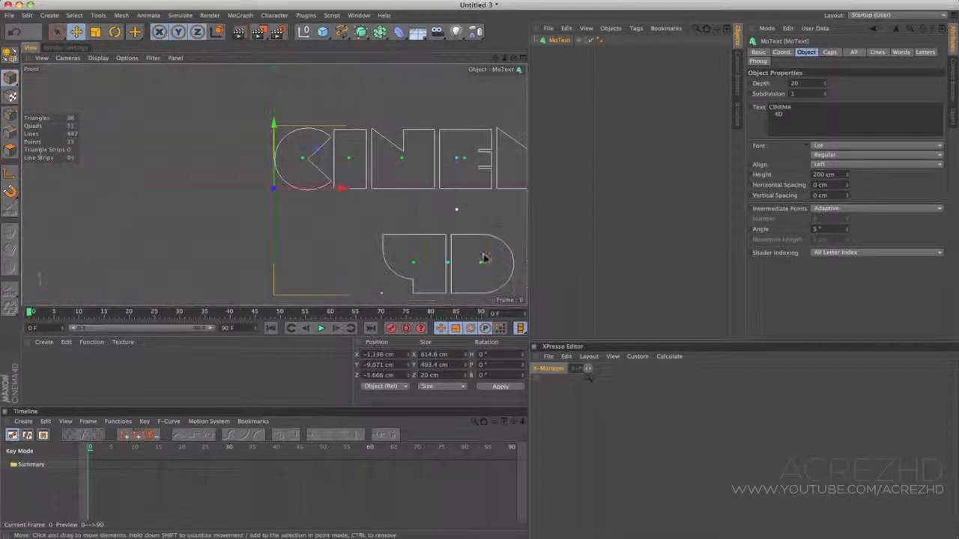
pyautogui.keyDown('alt'); pyautogui.moveTo(471, 160); pyautogui.dragTo(441, 111, button='right'); pyautogui.keyUp('alt')
pyautogui.keyDown('alt'); pyautogui.moveTo(441, 111); pyautogui.dragTo(402, 167, button='middle'); pyautogui.keyUp('alt')
pyautogui.keyDown('alt'); pyautogui.moveTo(402, 167); pyautogui.dragTo(437, 169, button='right'); pyautogui.keyUp('alt')
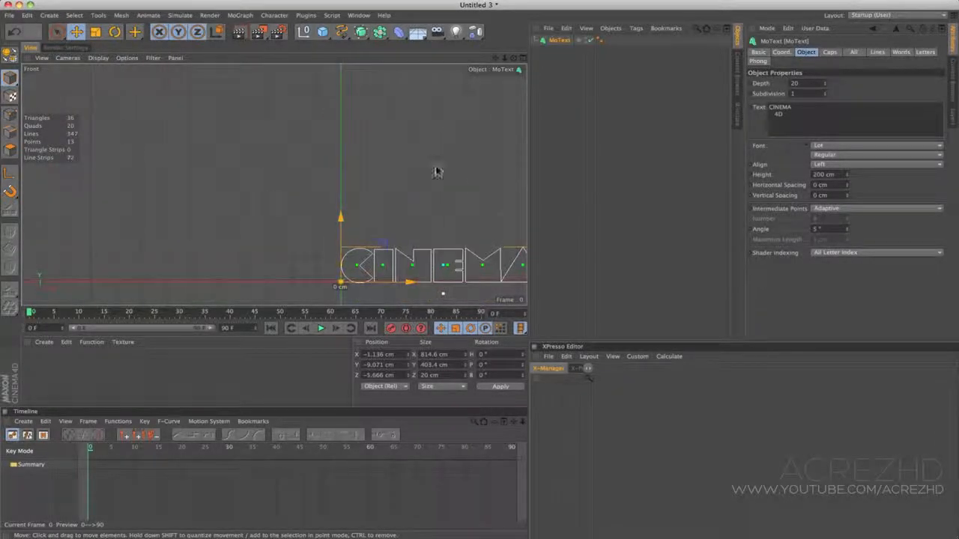
pyautogui.keyDown('alt'); pyautogui.moveTo(443, 245); pyautogui.dragTo(427, 194, button='middle'); pyautogui.keyUp('alt')
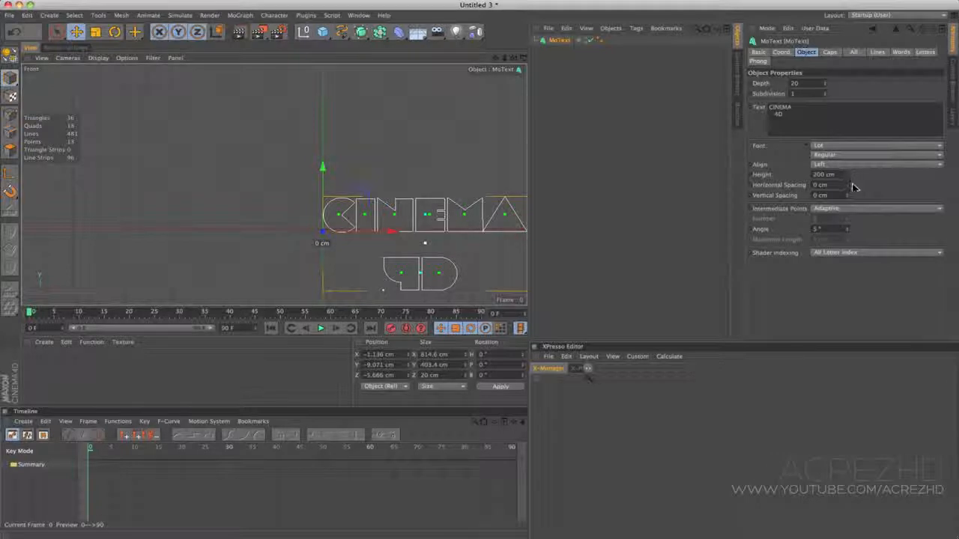
pyautogui.moveTo(849, 190); pyautogui.dragTo(846, 245)
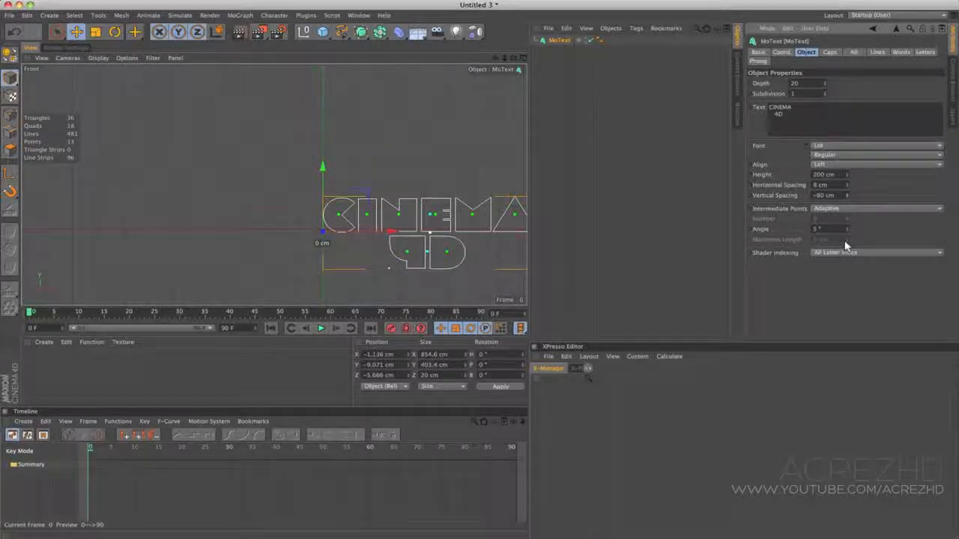
pyautogui.click(852, 167)
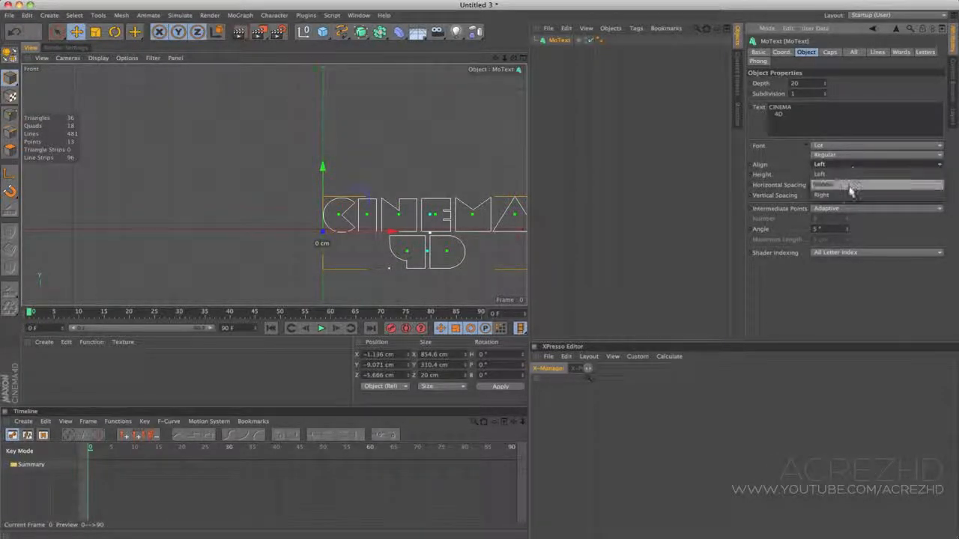
pyautogui.click(852, 186)
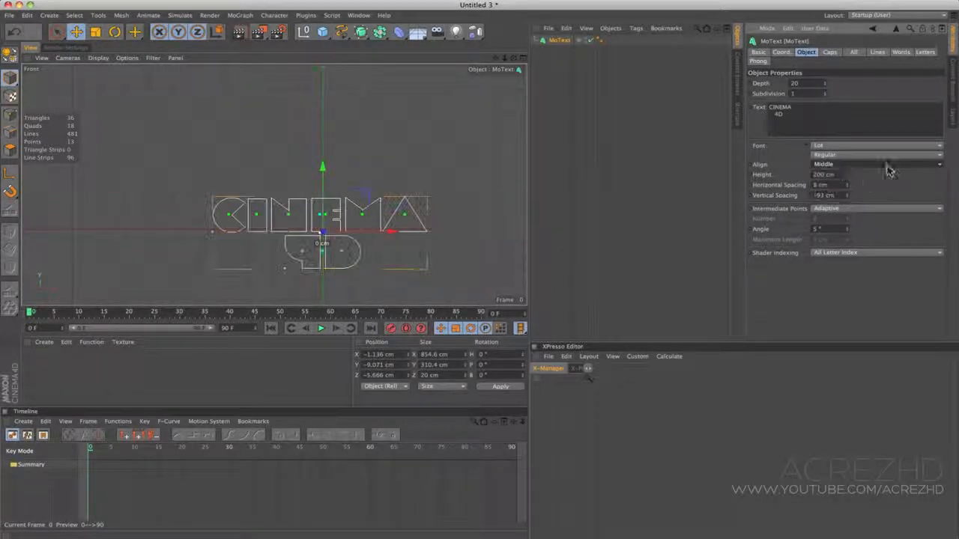
# - Move the MoText object straight up to a Y position of about 157.5 cm
pyautogui.keyDown('alt'); pyautogui.moveTo(356, 218); pyautogui.dragTo(410, 220, button='right'); pyautogui.keyUp('alt')
pyautogui.keyDown('alt'); pyautogui.moveTo(410, 219); pyautogui.dragTo(422, 208, button='middle'); pyautogui.keyUp('alt')
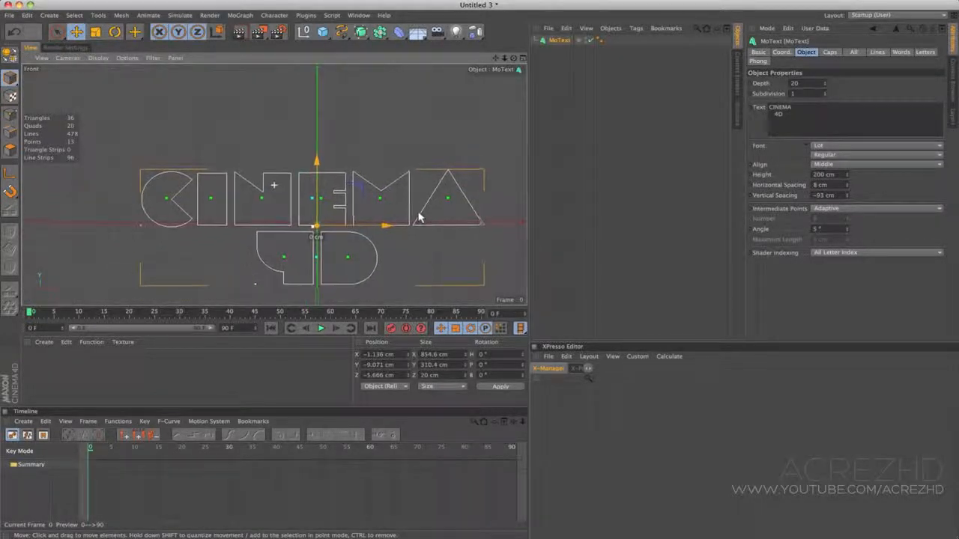
pyautogui.moveTo(318, 163); pyautogui.dragTo(334, 101)
pyautogui.keyDown('alt'); pyautogui.moveTo(357, 142); pyautogui.dragTo(331, 150, button='middle'); pyautogui.keyUp('alt')
# - Rename the MoText object as C4D_MoText
pyautogui.click(556, 42)
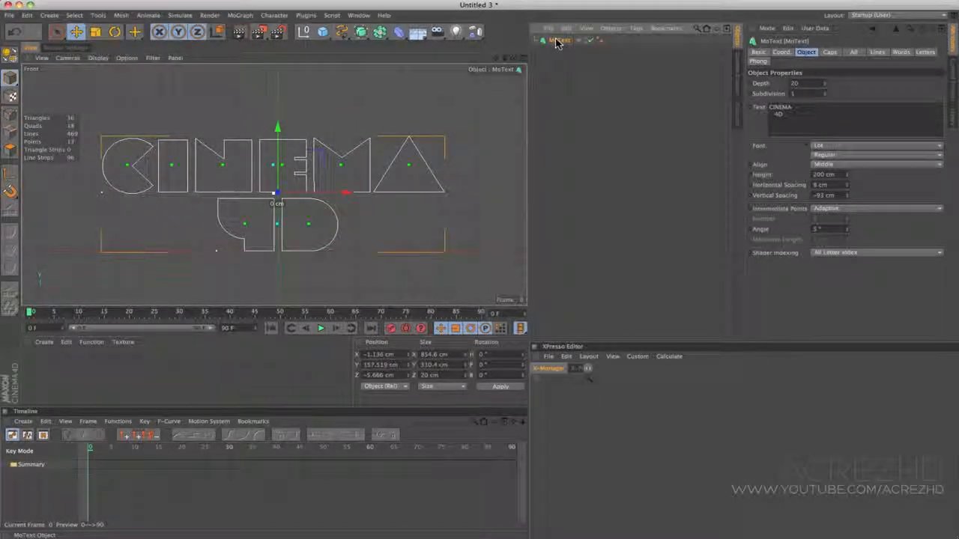
pyautogui.doubleClick(558, 40)
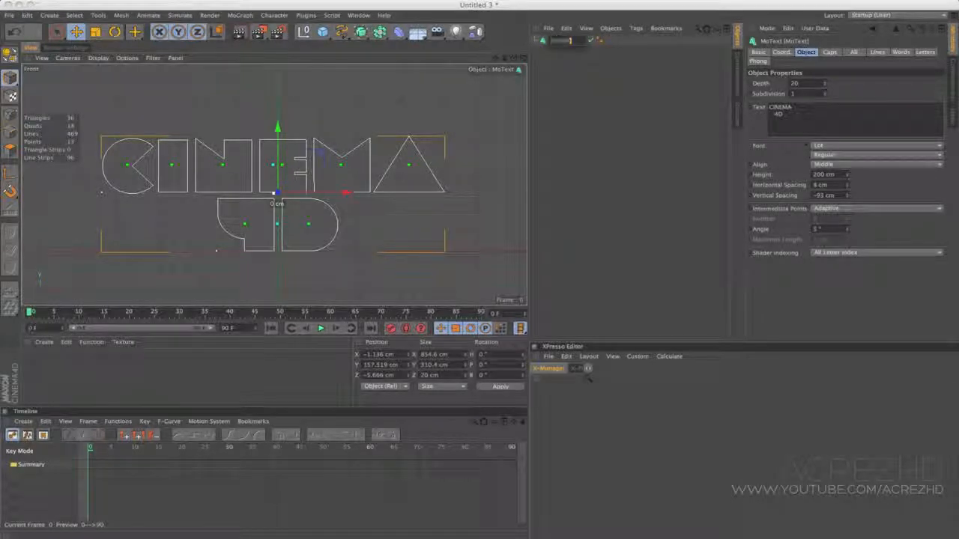
pyautogui.click(554, 41)
pyautogui.write('C4D_')
pyautogui.press('Return')
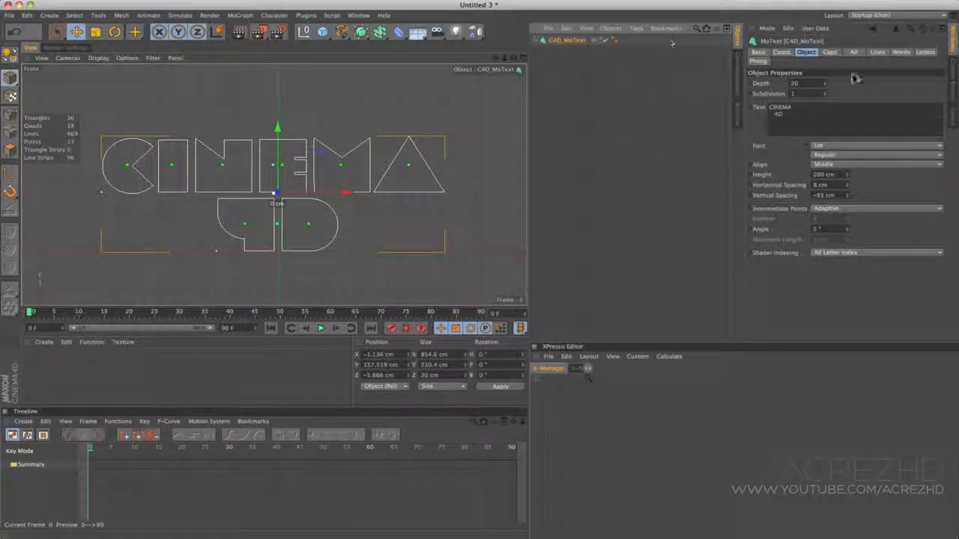
# - Set the depth of the C4D_MoText object to 100
pyautogui.click(813, 83)
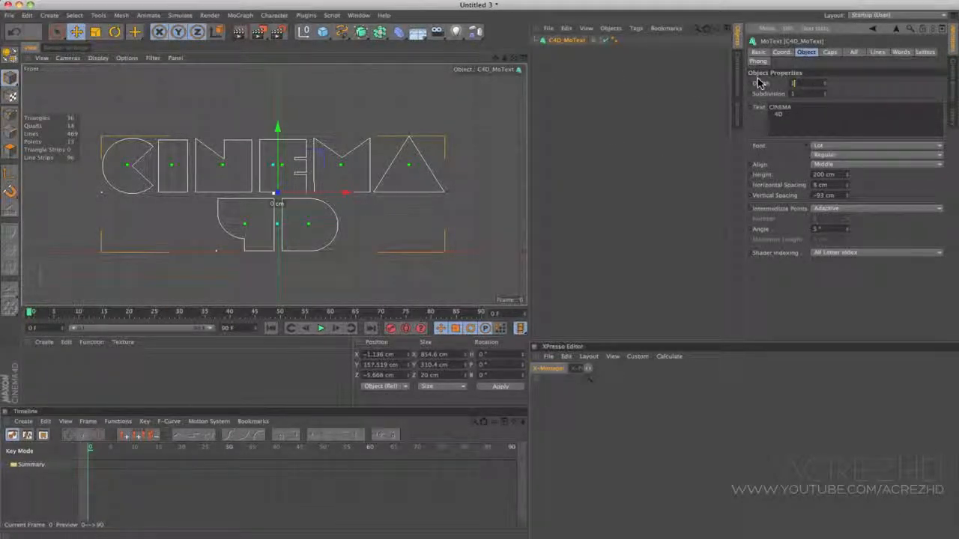
pyautogui.write('00')
pyautogui.press('Return')
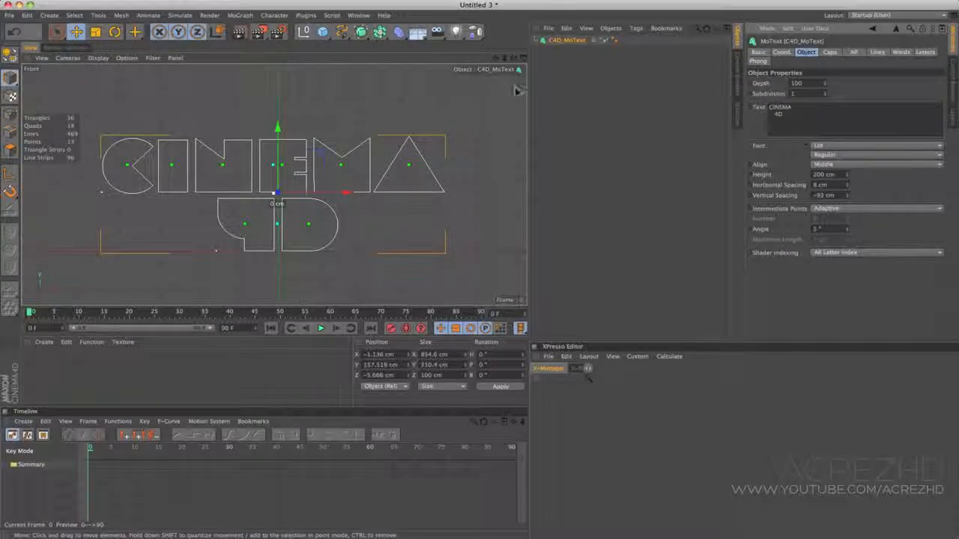
# - In the perspective view, change both the start and end caps of the text to Fillet Cap
pyautogui.middleClick(236, 71)
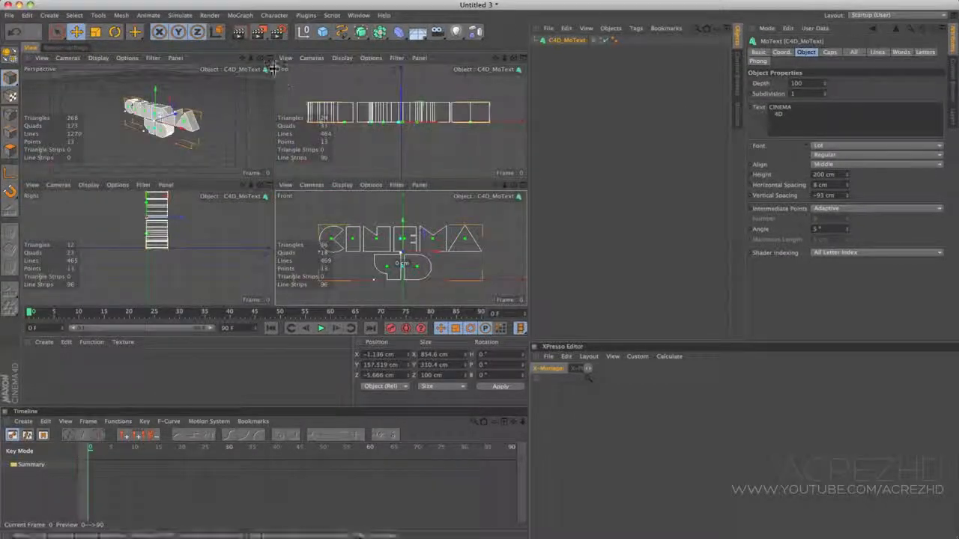
pyautogui.middleClick(267, 67)
pyautogui.scroll(8, 332, 190)
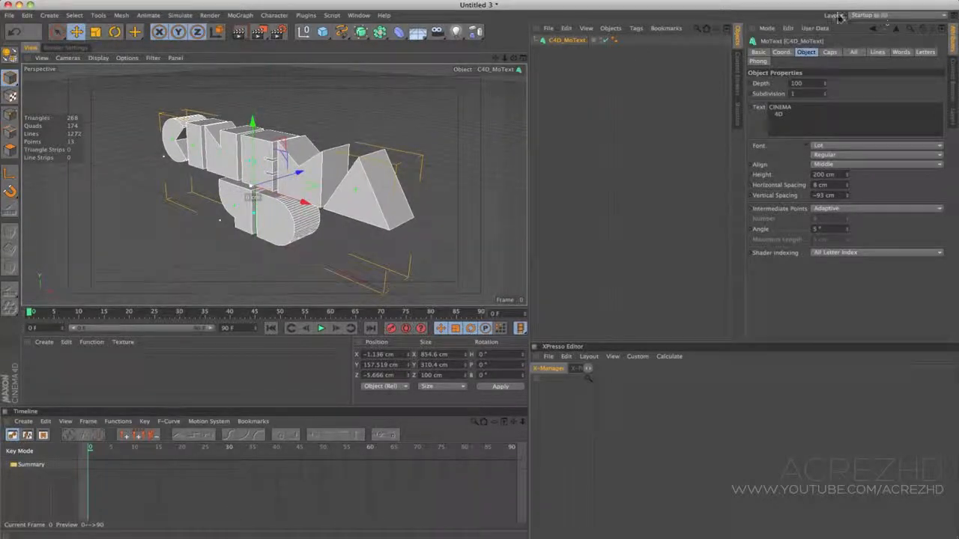
pyautogui.click(829, 52)
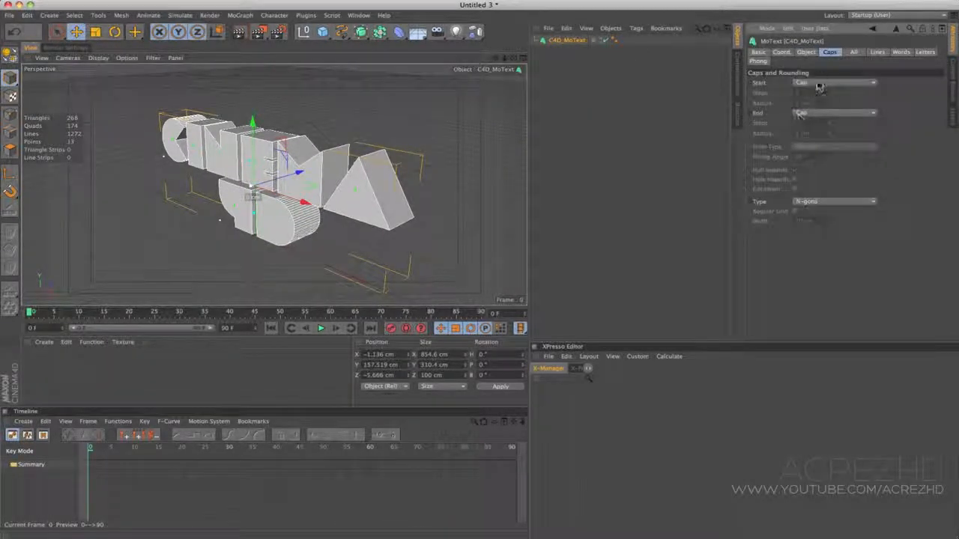
pyautogui.click(820, 83)
pyautogui.click(822, 125)
pyautogui.click(837, 114)
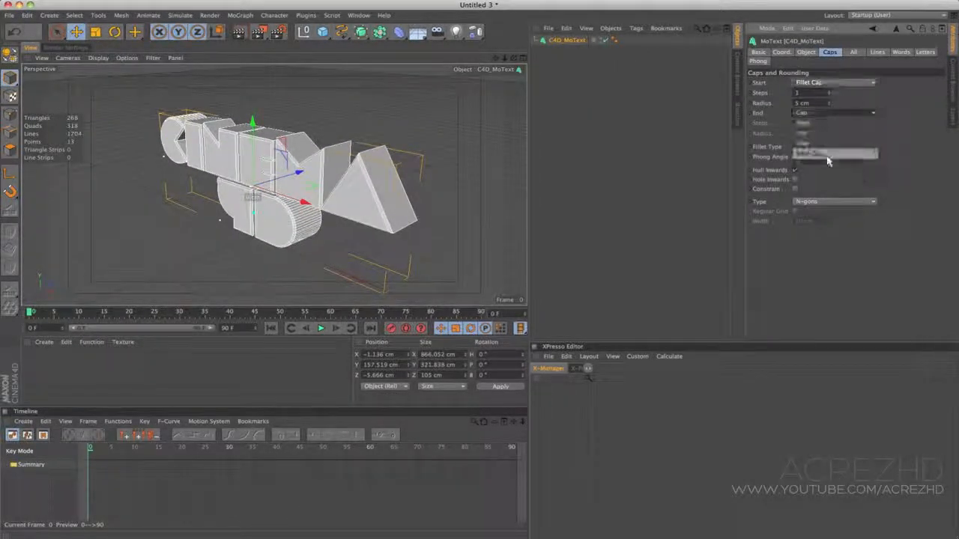
pyautogui.click(829, 156)
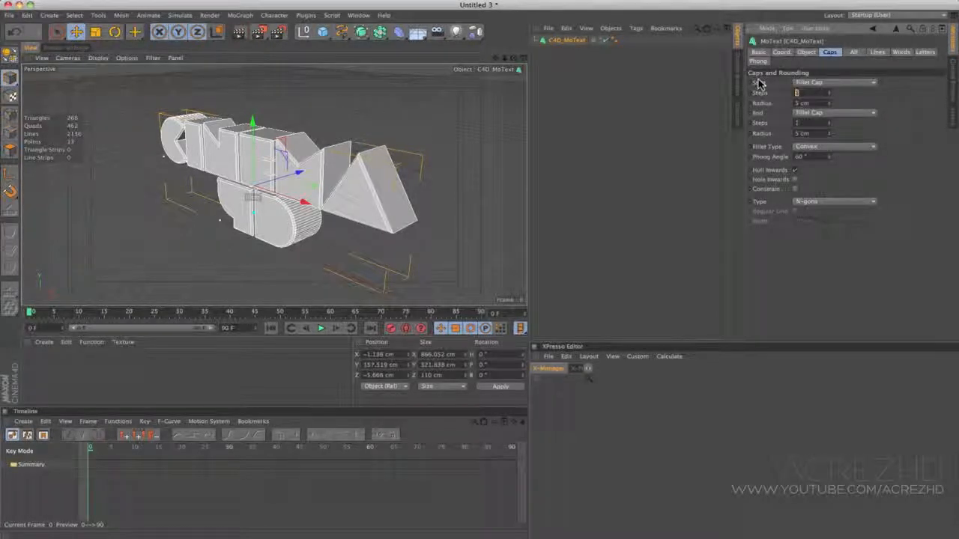
# - Give the start and end fillet caps 4 steps and a 4 cm radius each
pyautogui.write('4')
pyautogui.press('Tab')
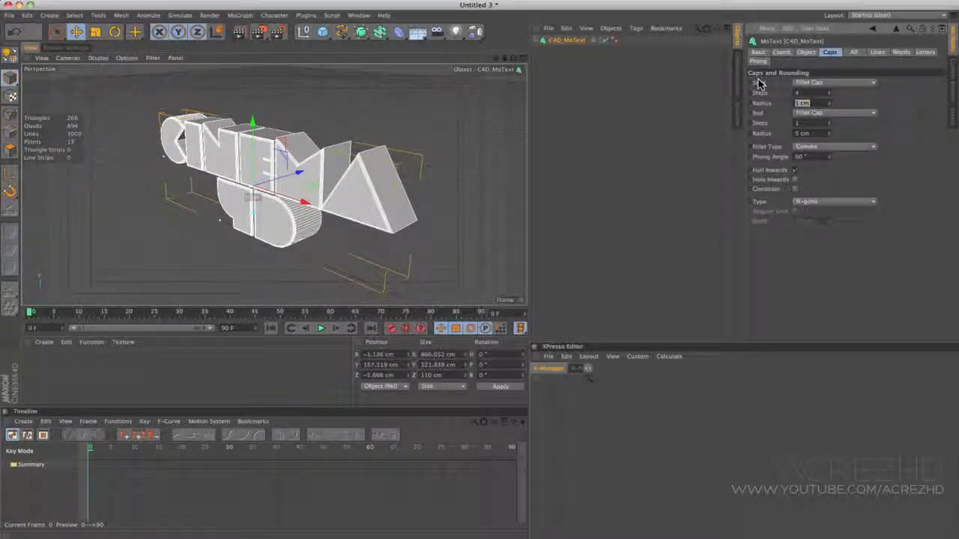
pyautogui.write('4')
pyautogui.press('Tab')
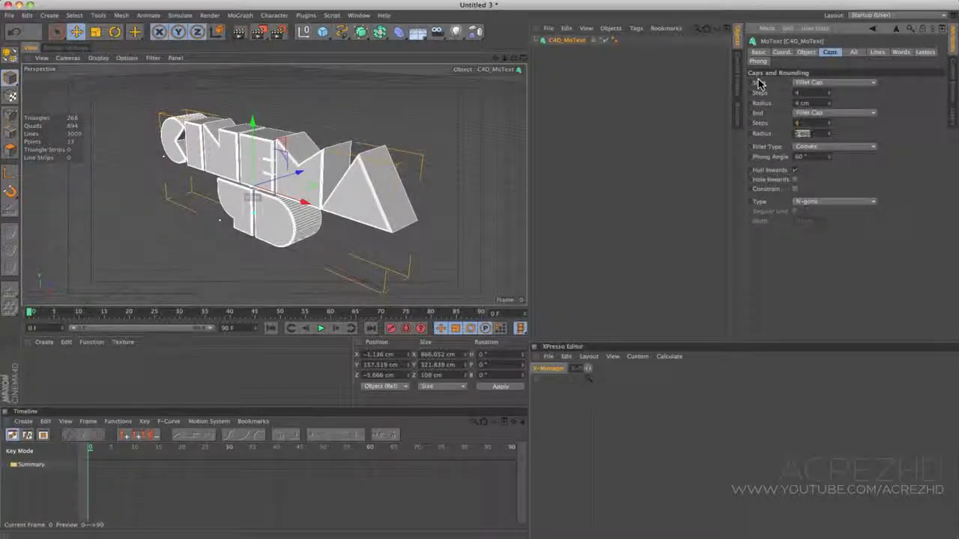
pyautogui.write('4')
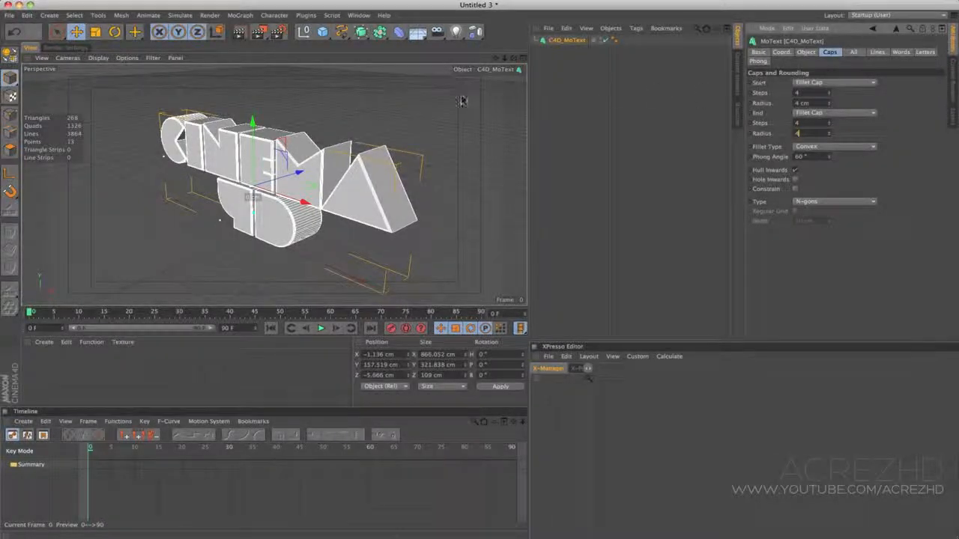
pyautogui.press('Return')
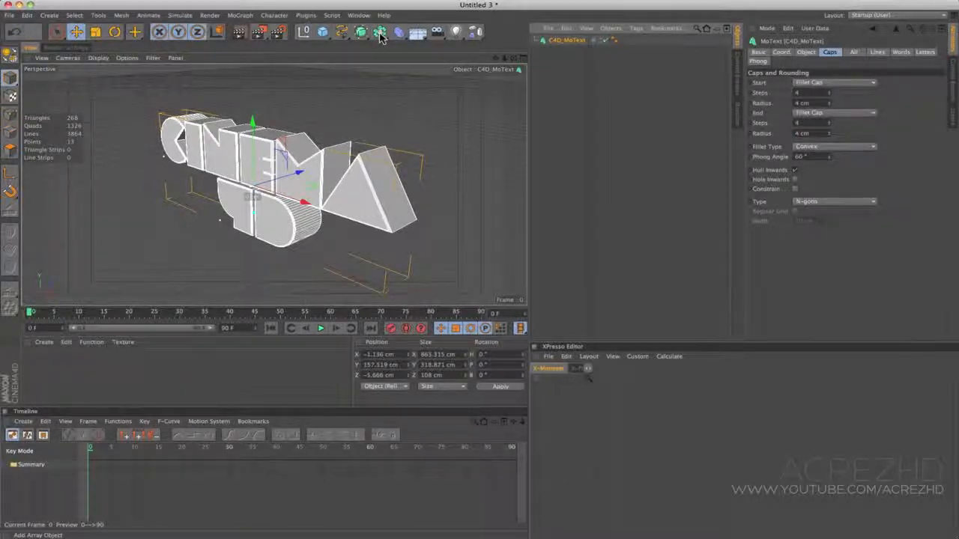
# - Add a Connect object, make C4D_MoText its child, and duplicate the whole Connect group
pyautogui.moveTo(380, 34); pyautogui.dragTo(496, 59)
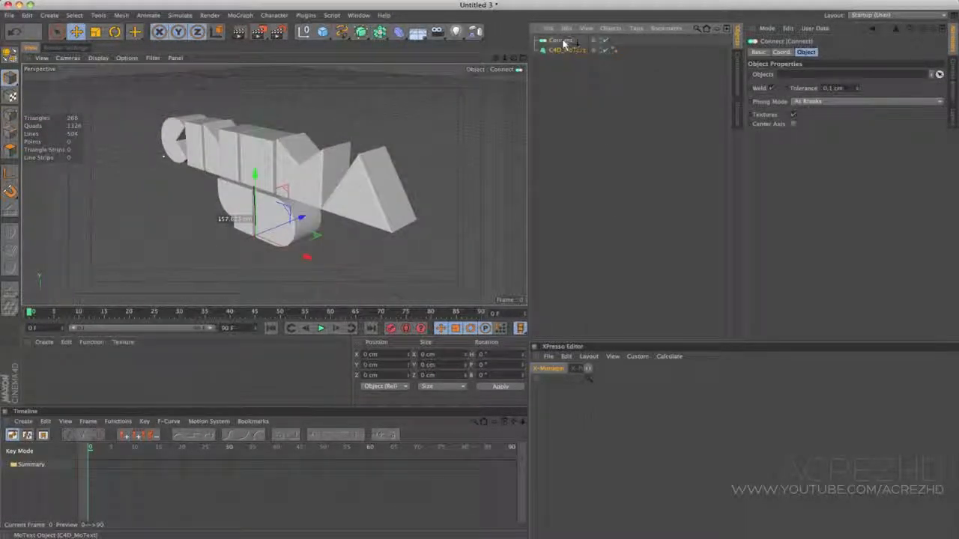
pyautogui.moveTo(563, 43); pyautogui.dragTo(562, 40)
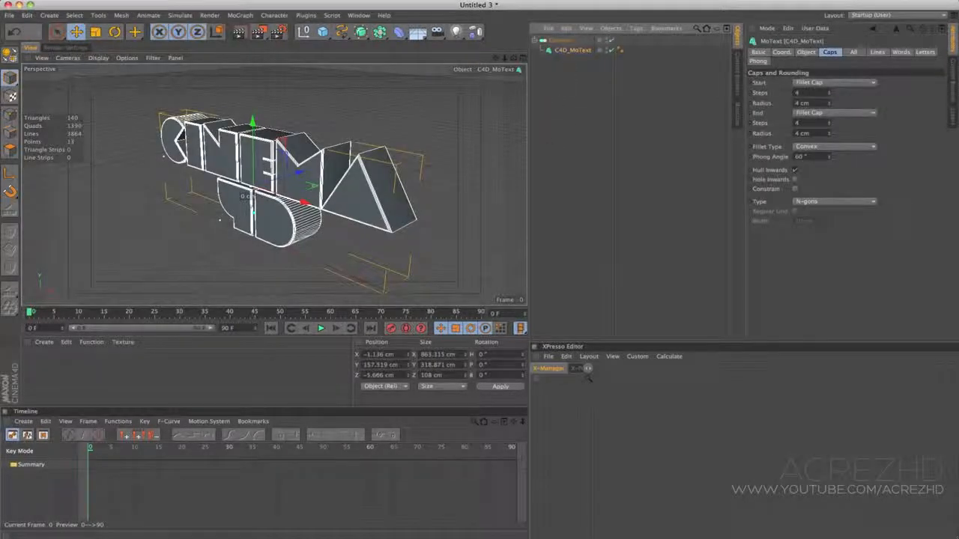
pyautogui.click(560, 40)
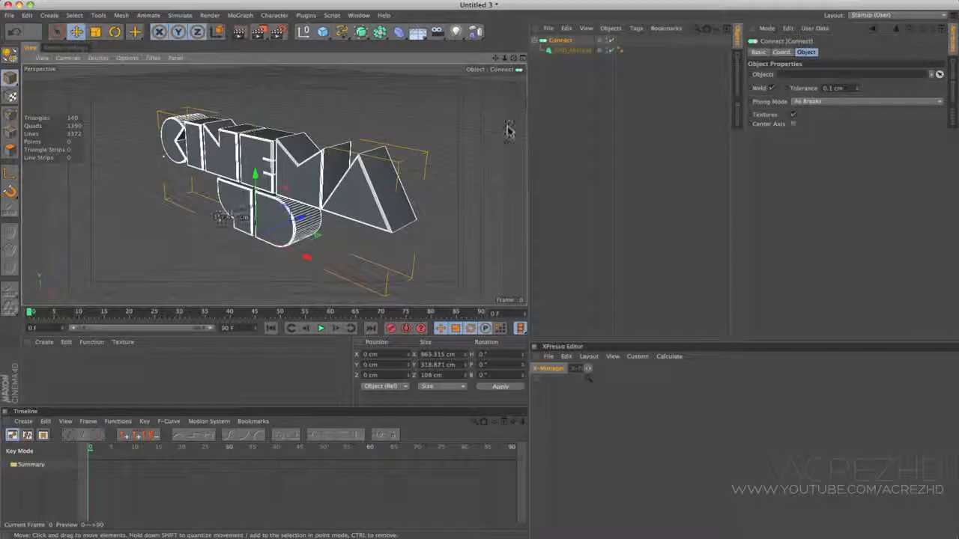
pyautogui.hotkey('ctrl', 'c')
pyautogui.hotkey('ctrl', 'v')
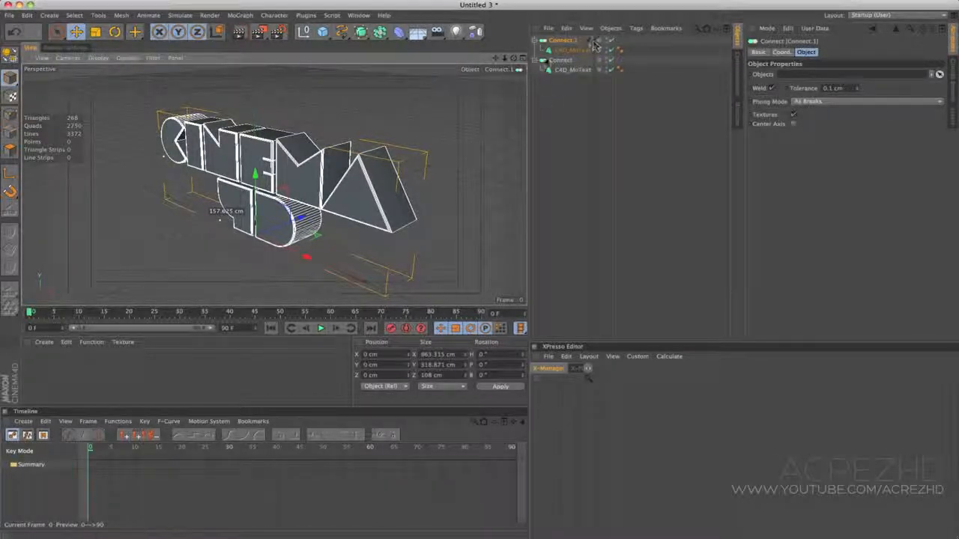
# - Set the depth of the C4D_MoText inside Connect.1 to 75
pyautogui.click(568, 50)
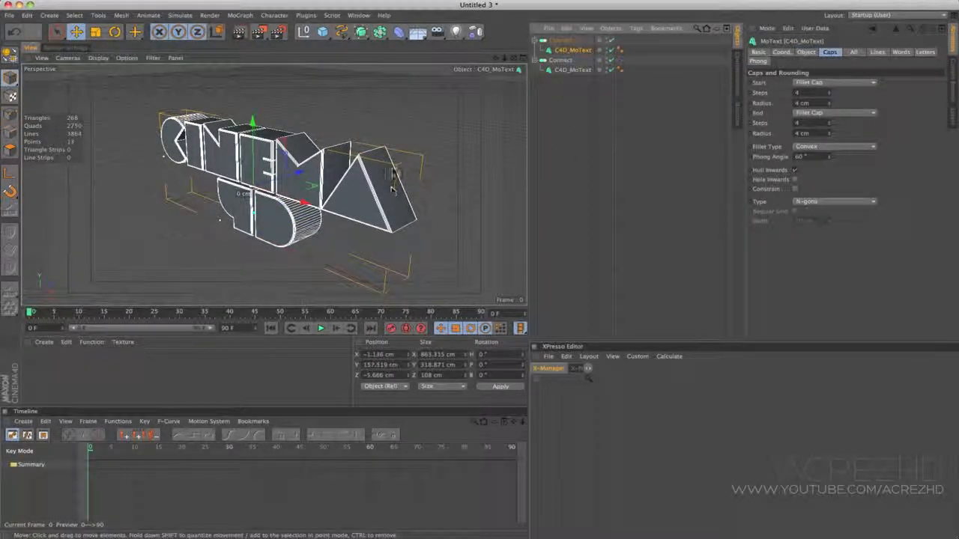
pyautogui.click(806, 51)
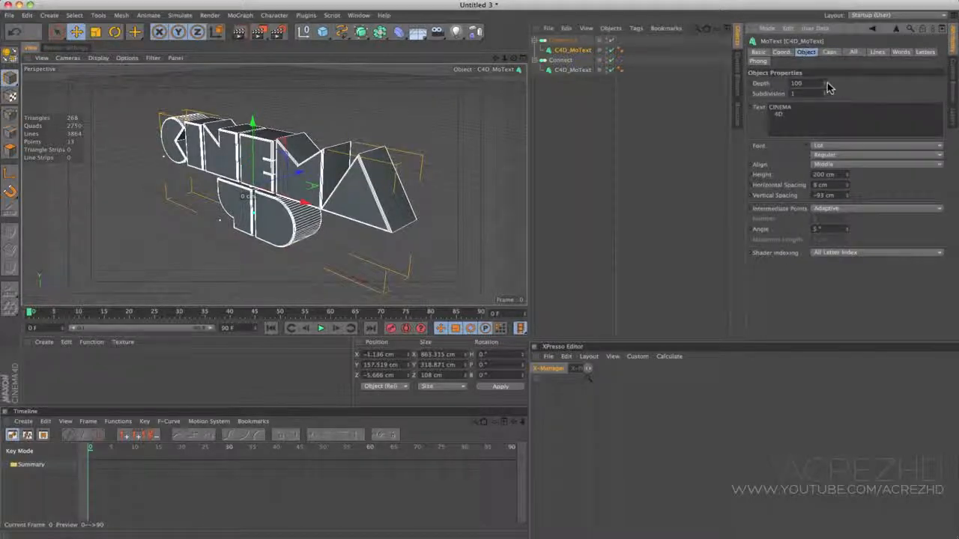
pyautogui.doubleClick(815, 84)
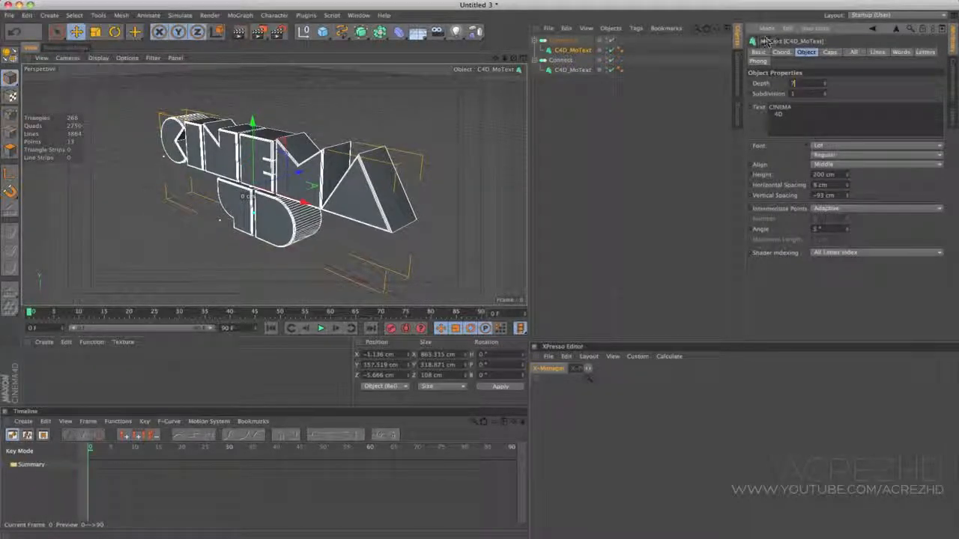
pyautogui.write('75')
pyautogui.click(566, 159)
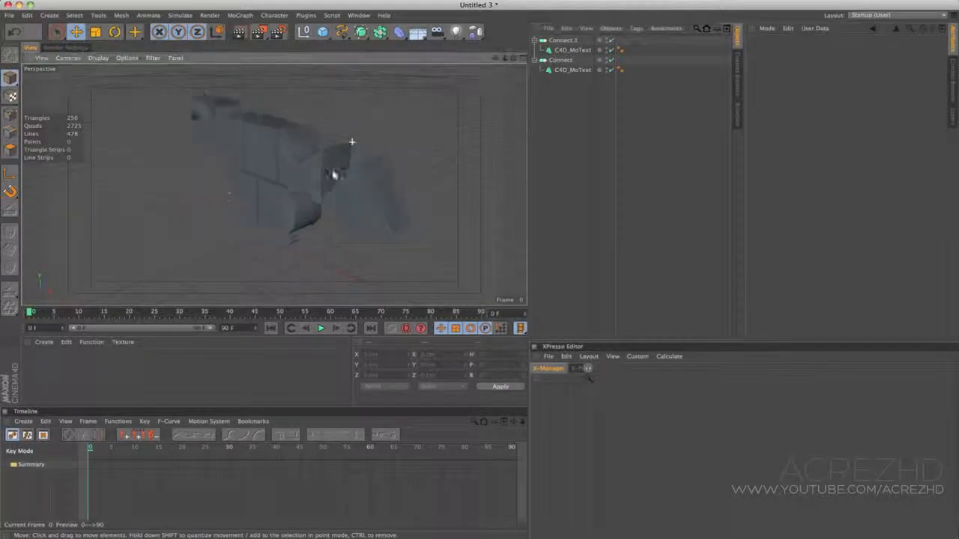
# - Enable Constrain in the caps settings of the C4D_MoText inside the original Connect, and compare it with the Connect.1 text
pyautogui.moveTo(335, 175)
pyautogui.keyDown('alt'); pyautogui.mouseDown()
pyautogui.moveTo(323, 175)
pyautogui.moveTo(338, 176)
pyautogui.moveTo(340, 163)
pyautogui.mouseUp(); pyautogui.keyUp('alt')
pyautogui.click(569, 69)
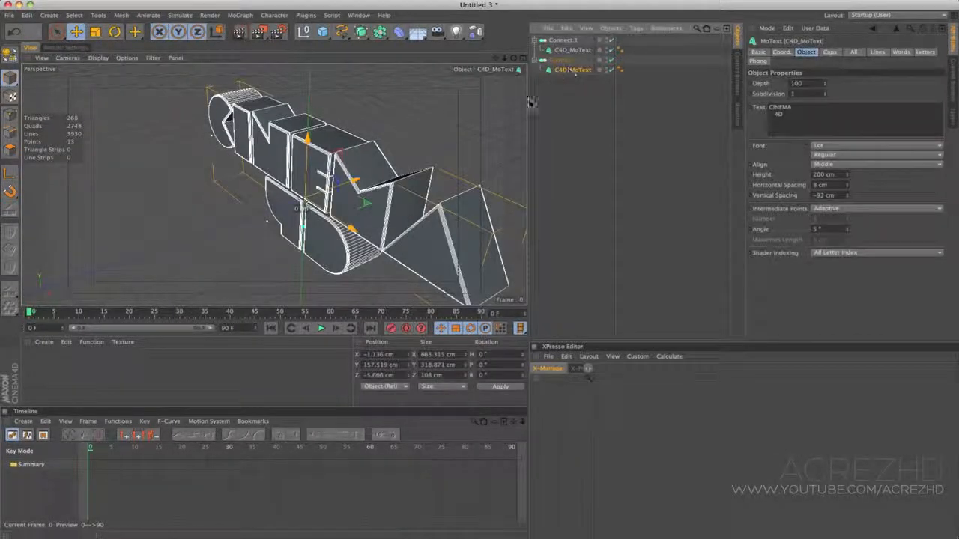
pyautogui.click(832, 52)
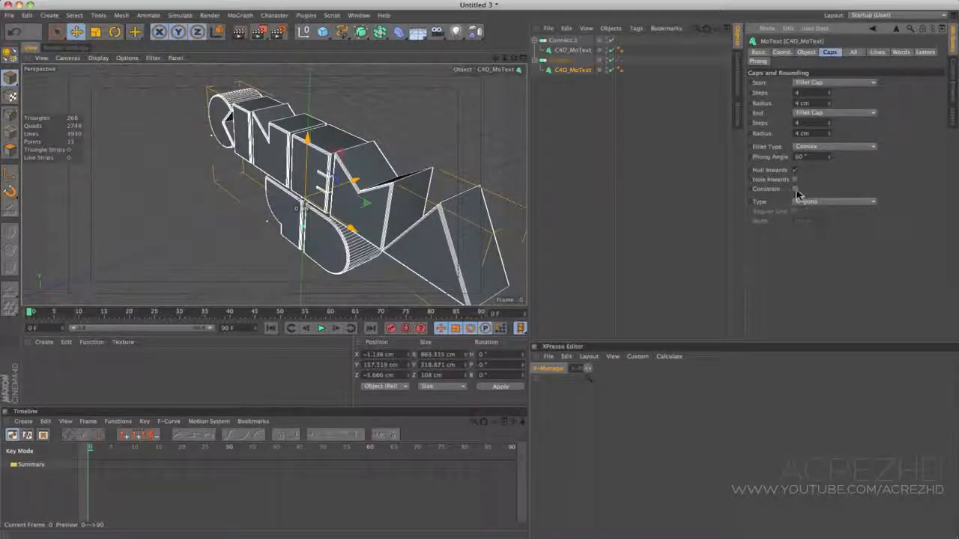
pyautogui.click(795, 189)
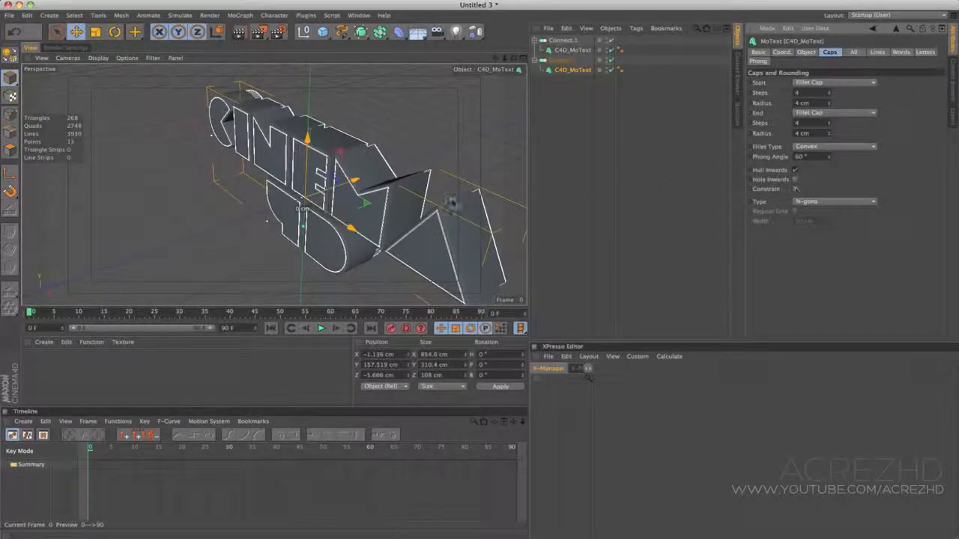
pyautogui.keyDown('alt'); pyautogui.moveTo(452, 202); pyautogui.dragTo(379, 186); pyautogui.keyUp('alt')
pyautogui.keyDown('alt'); pyautogui.moveTo(380, 187); pyautogui.dragTo(427, 150, button='right'); pyautogui.keyUp('alt')
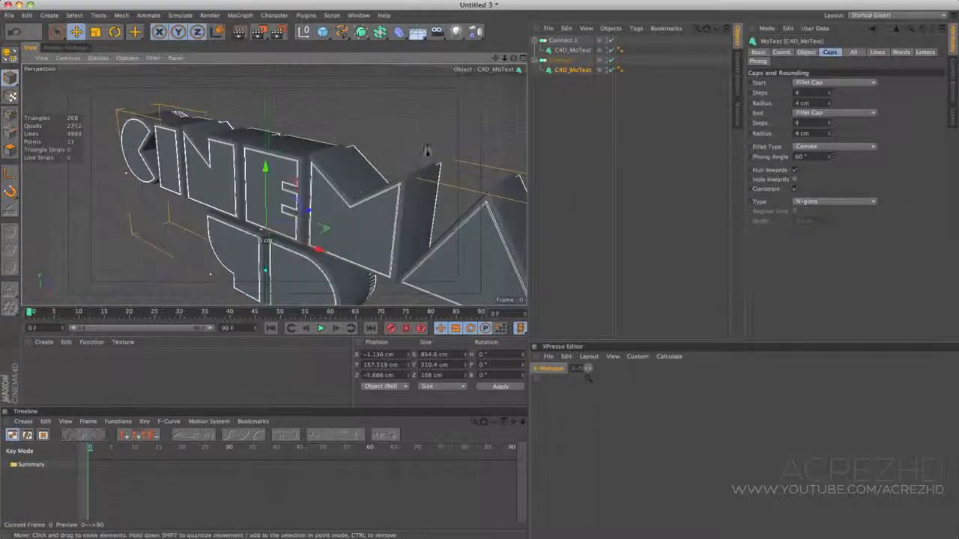
pyautogui.click(565, 50)
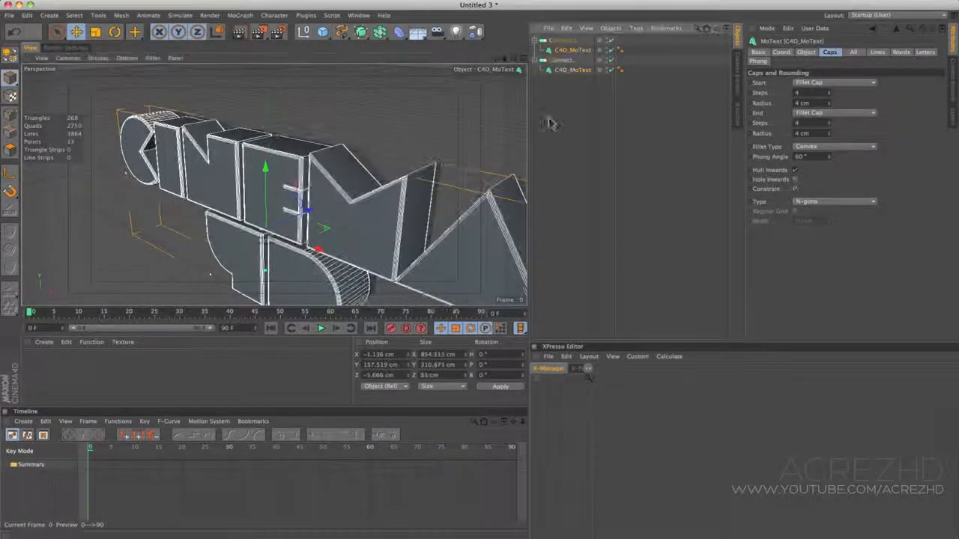
pyautogui.keyDown('alt'); pyautogui.moveTo(413, 152); pyautogui.dragTo(362, 197); pyautogui.keyUp('alt')
pyautogui.keyDown('alt'); pyautogui.moveTo(397, 171); pyautogui.dragTo(359, 196); pyautogui.keyUp('alt')
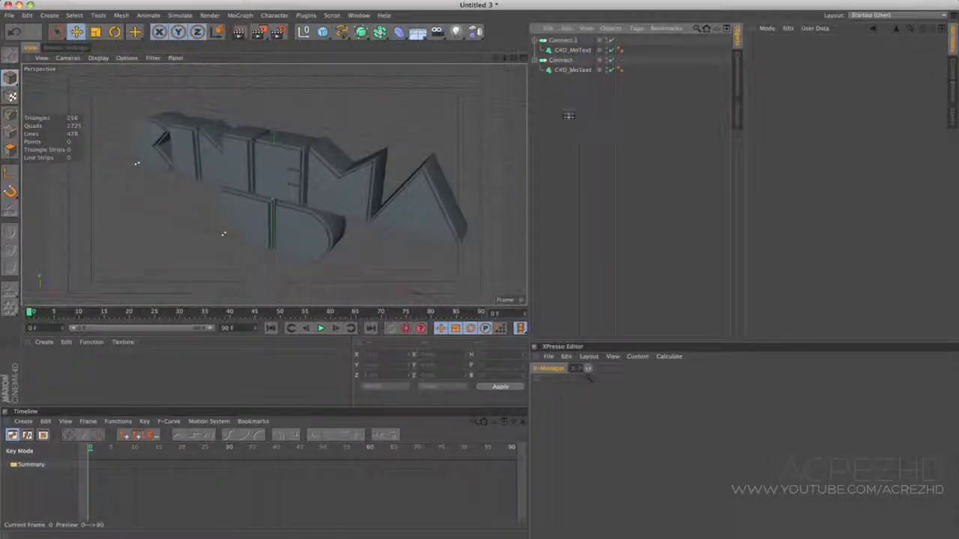
# - Add a MoGraph Fracture object and place both Connect groups inside it
pyautogui.moveTo(569, 115); pyautogui.dragTo(548, 34)
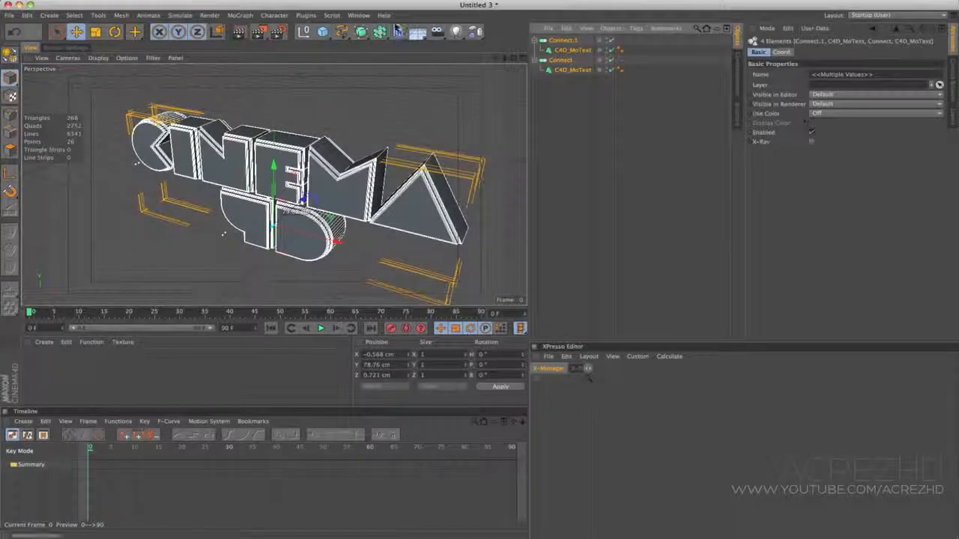
pyautogui.click(240, 15)
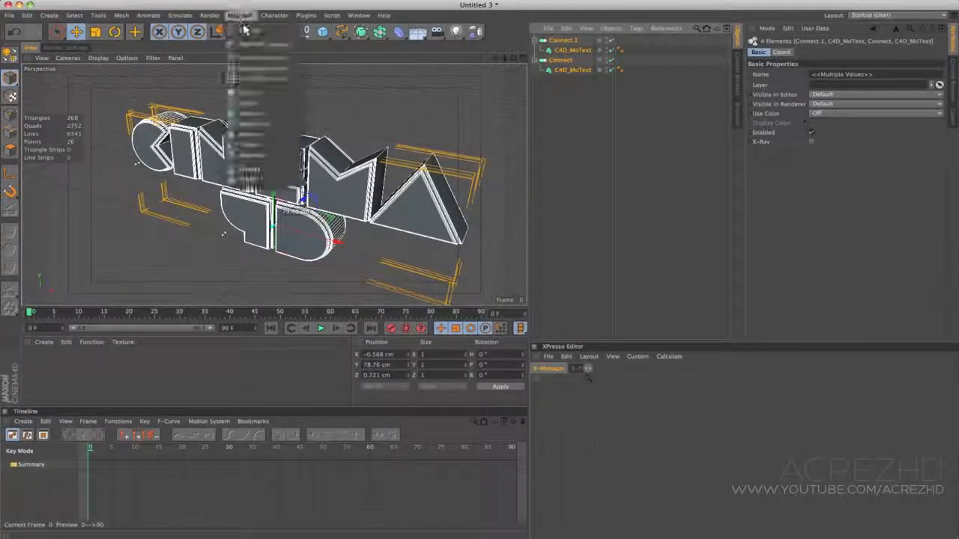
pyautogui.keyDown('alt'); pyautogui.click(268, 117); pyautogui.keyUp('alt')
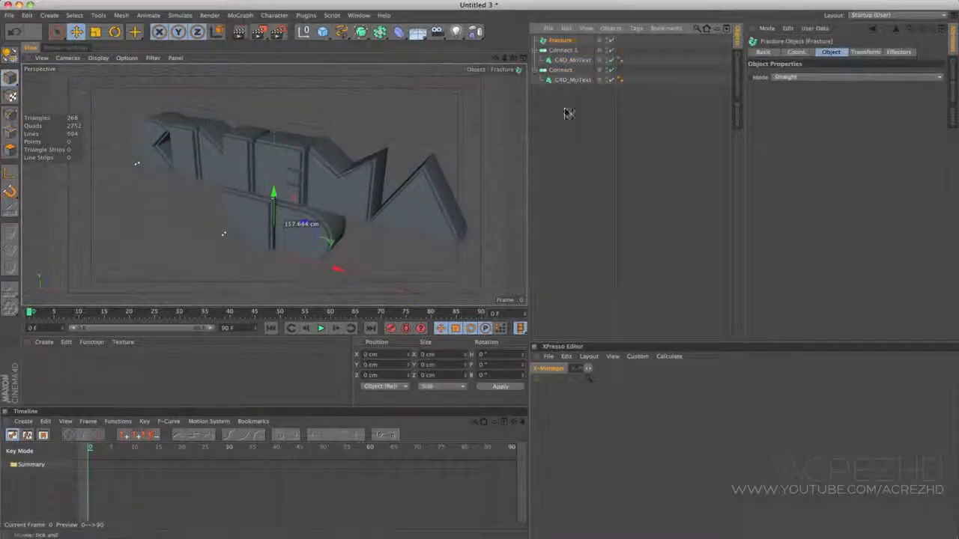
pyautogui.moveTo(566, 120); pyautogui.dragTo(563, 49)
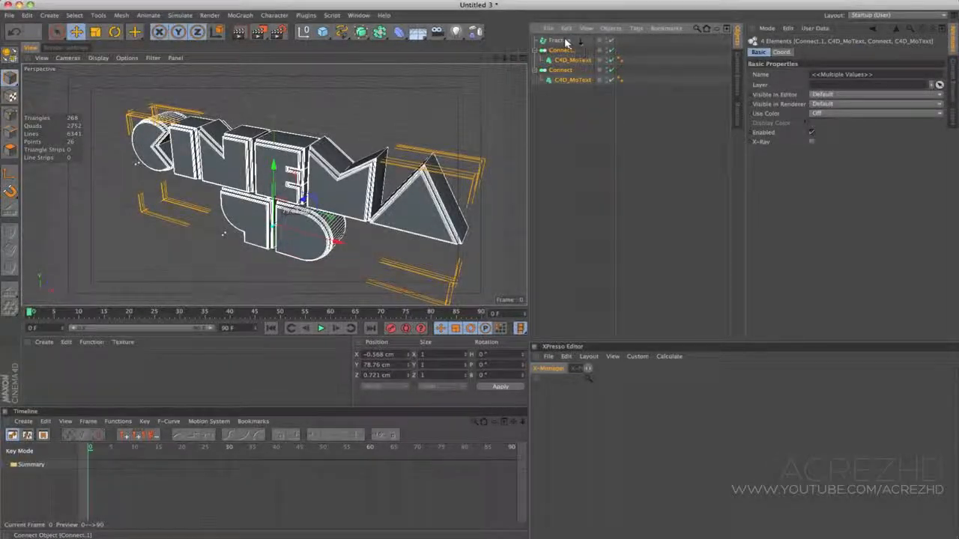
pyautogui.moveTo(566, 43); pyautogui.dragTo(566, 42)
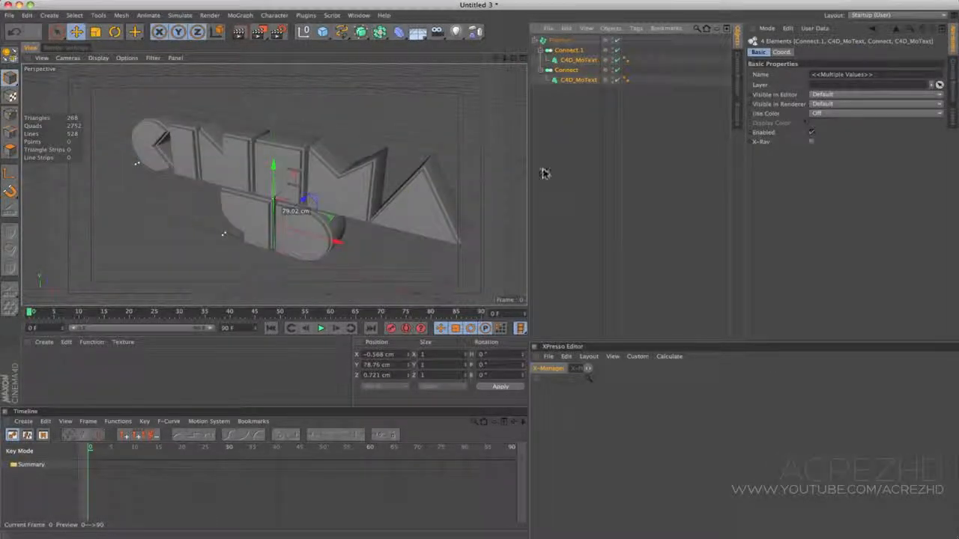
# - Set the Fracture object's mode to Explode Segments and deselect it
pyautogui.click(562, 40)
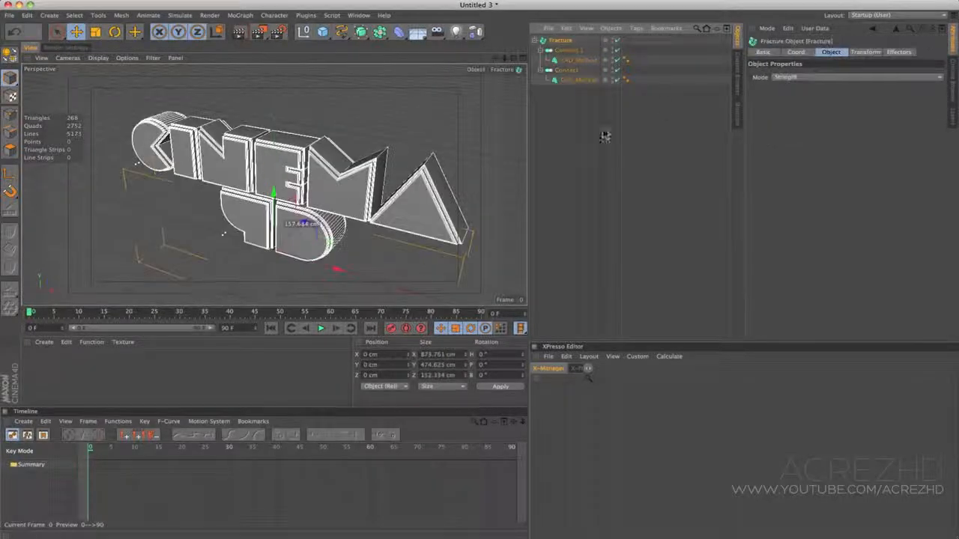
pyautogui.click(830, 78)
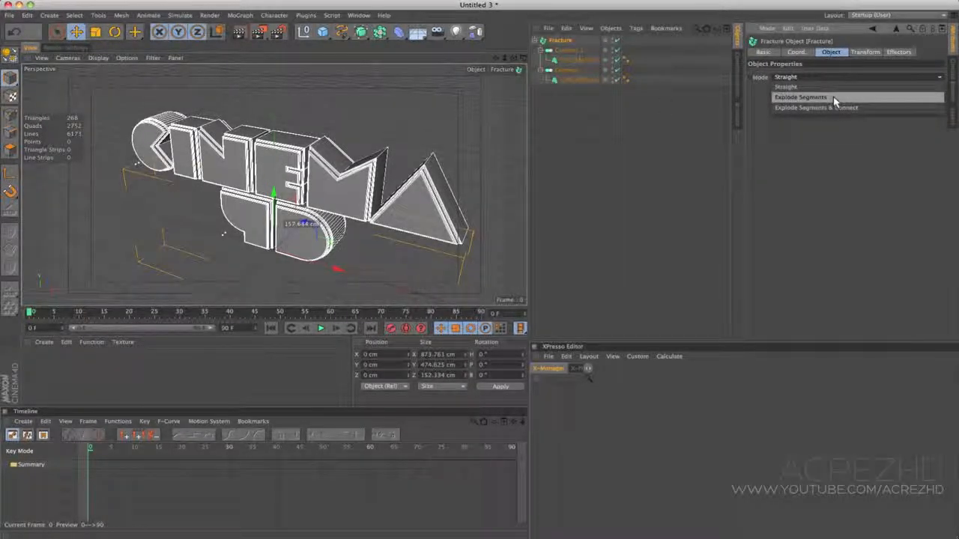
pyautogui.click(837, 99)
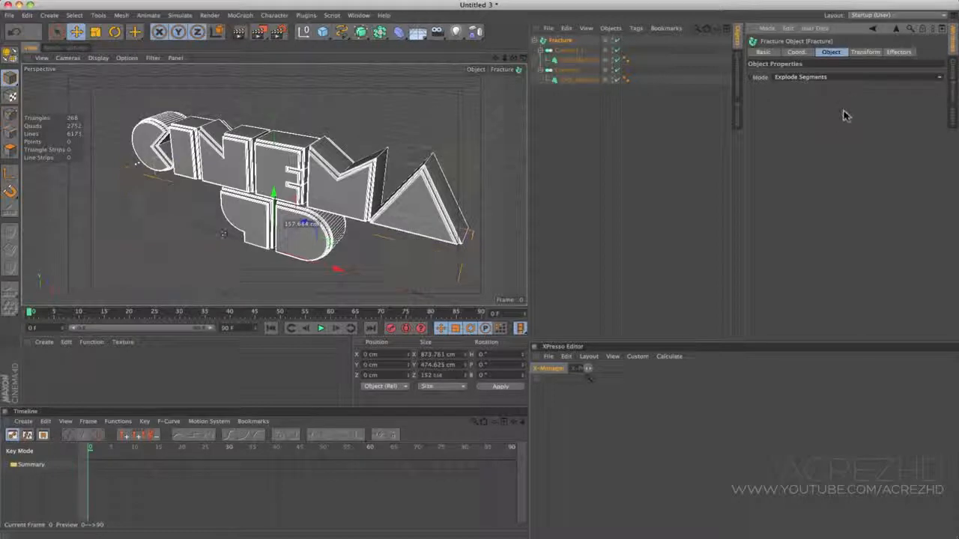
pyautogui.click(566, 120)
# - Add a target light to the scene and change its type to Area
pyautogui.keyDown('alt'); pyautogui.moveTo(343, 174); pyautogui.dragTo(405, 176); pyautogui.keyUp('alt')
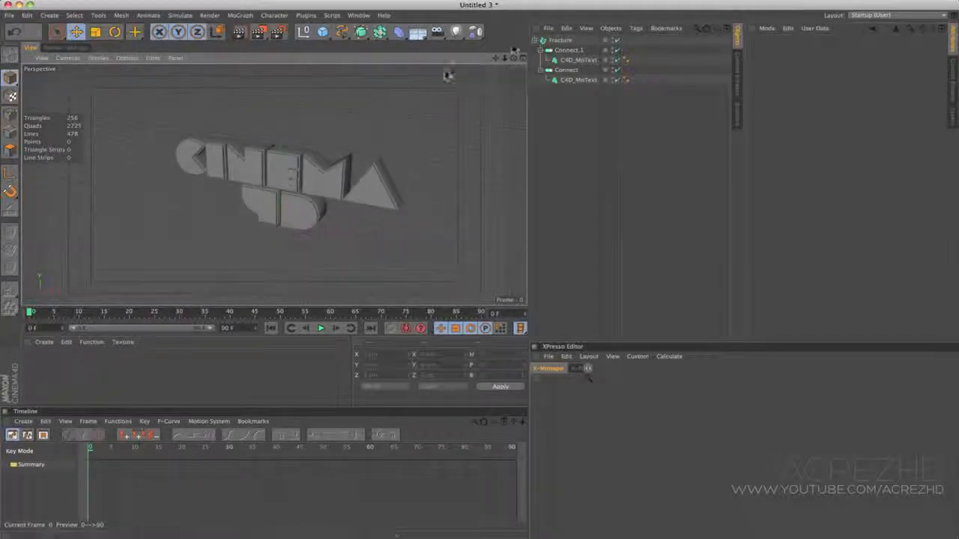
pyautogui.click(457, 32)
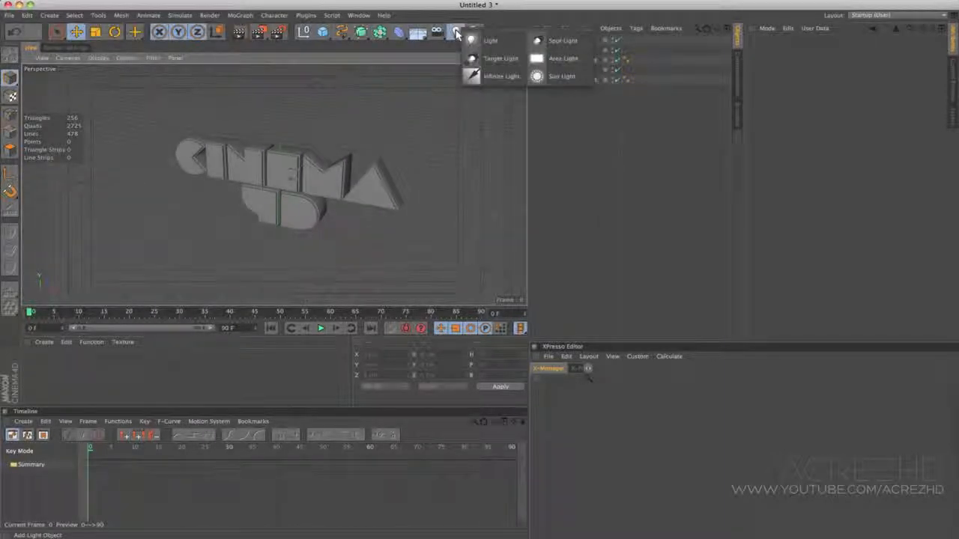
pyautogui.click(513, 58)
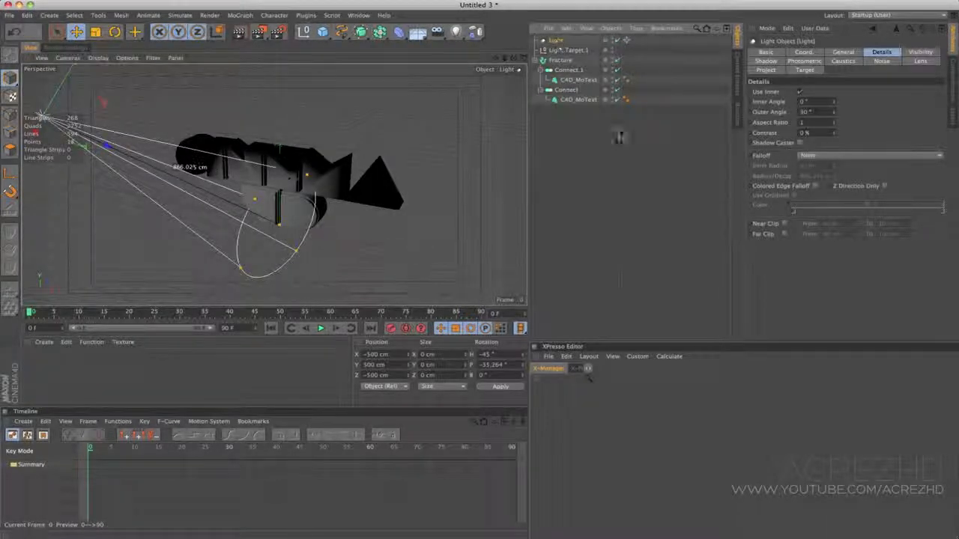
pyautogui.click(810, 53)
pyautogui.click(843, 52)
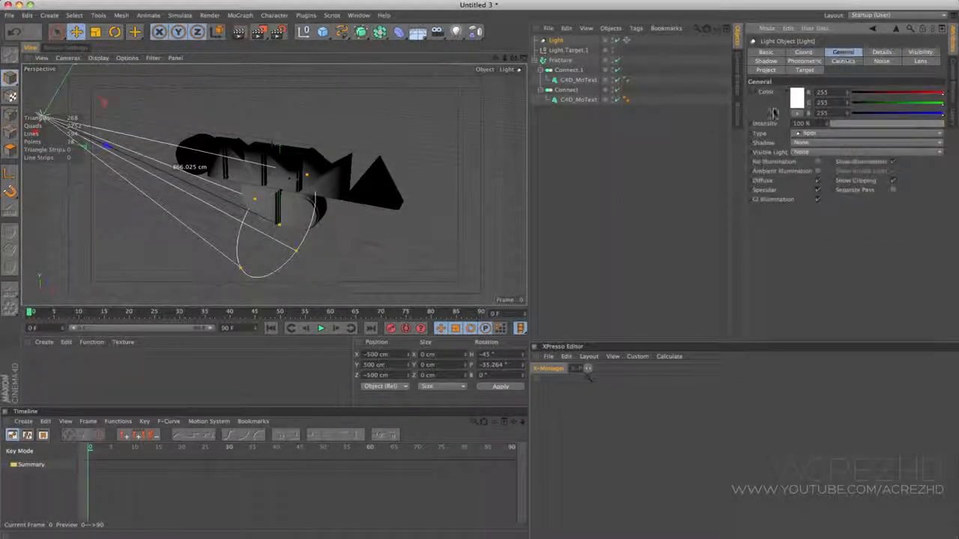
pyautogui.click(814, 135)
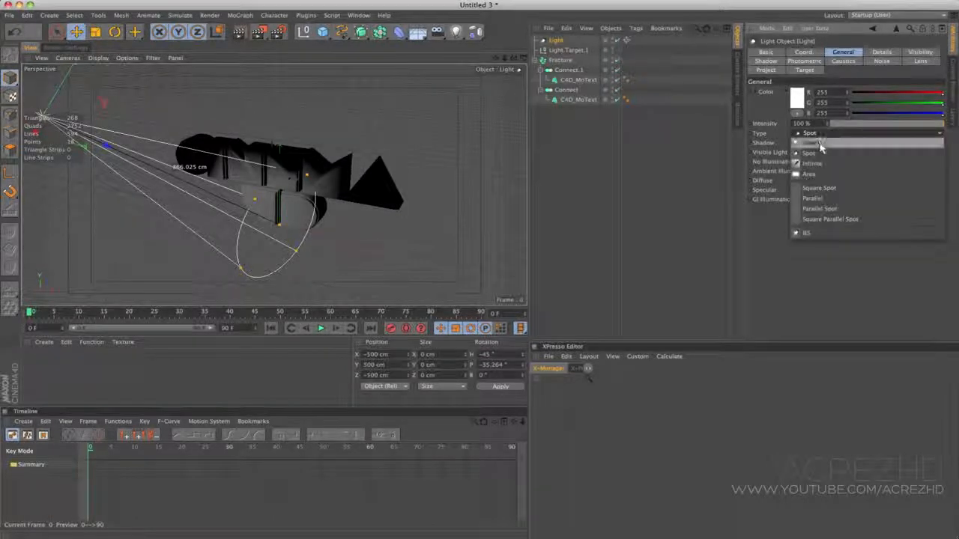
pyautogui.click(826, 175)
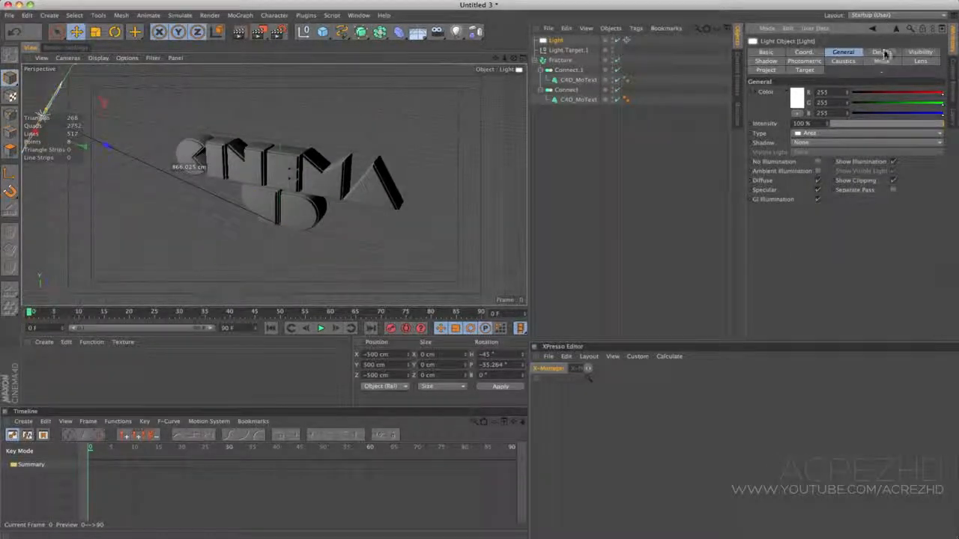
# - Set the area light's Size X and Size Y to 2500 cm
pyautogui.click(884, 52)
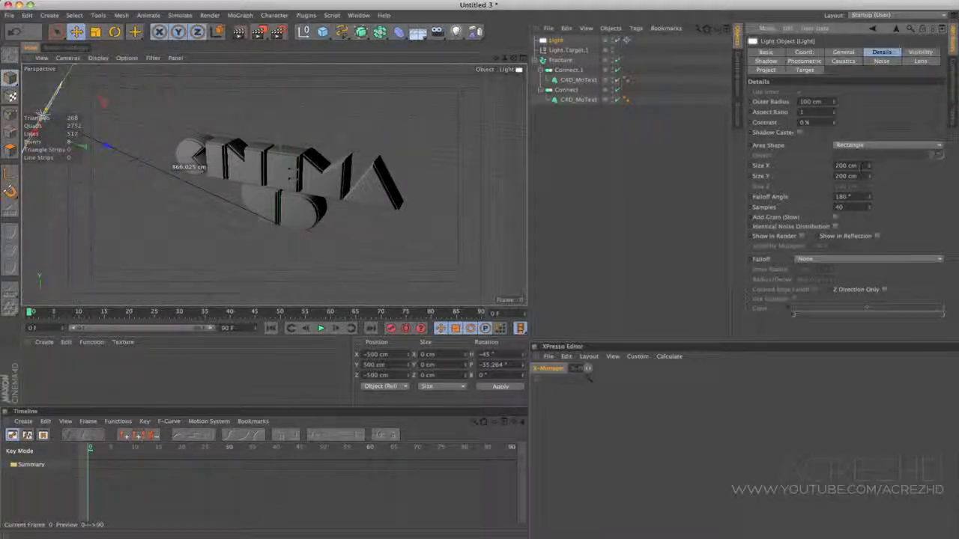
pyautogui.moveTo(860, 167); pyautogui.dragTo(753, 168)
pyautogui.write('2500')
pyautogui.press('Tab')
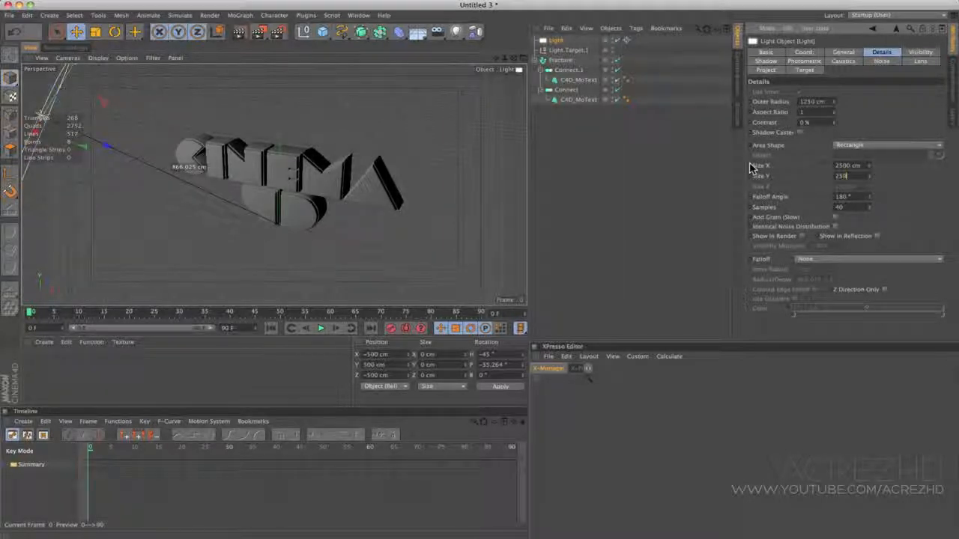
pyautogui.write('2500')
pyautogui.press('Return')
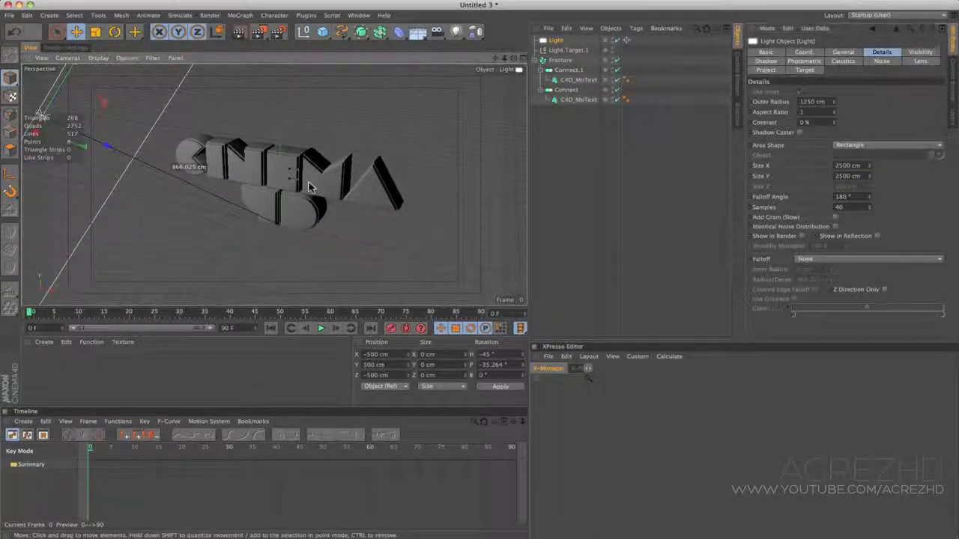
# - Move the area light away from the text to about X -806, Y 879, Z -712 cm, and rename it Key
pyautogui.scroll(-5, 308, 184)
pyautogui.keyDown('alt'); pyautogui.moveTo(221, 191); pyautogui.dragTo(180, 116); pyautogui.keyUp('alt')
pyautogui.press('space')
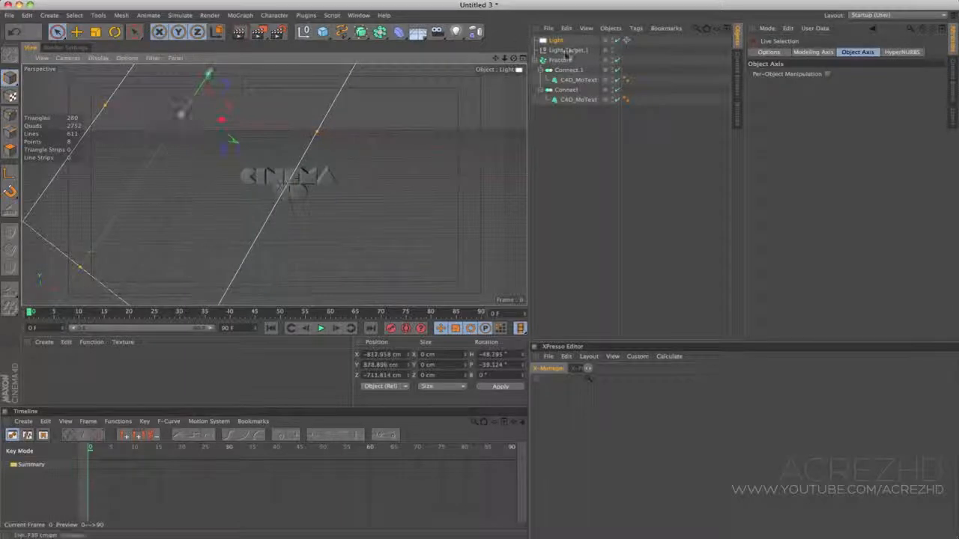
pyautogui.click(557, 38)
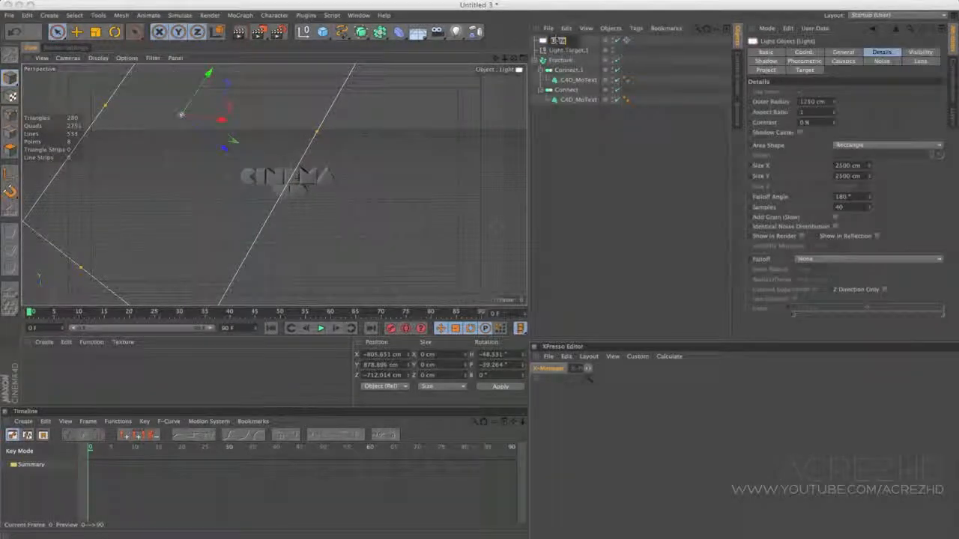
pyautogui.write('Key')
pyautogui.press('Return')
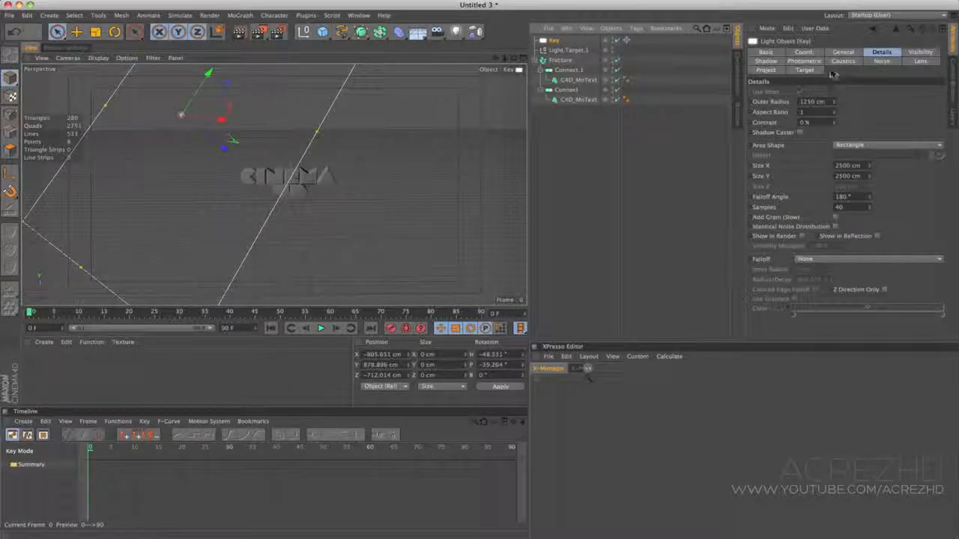
# - Set the Key light's color to a pale blue of R 222, G 237, B 255
pyautogui.click(844, 52)
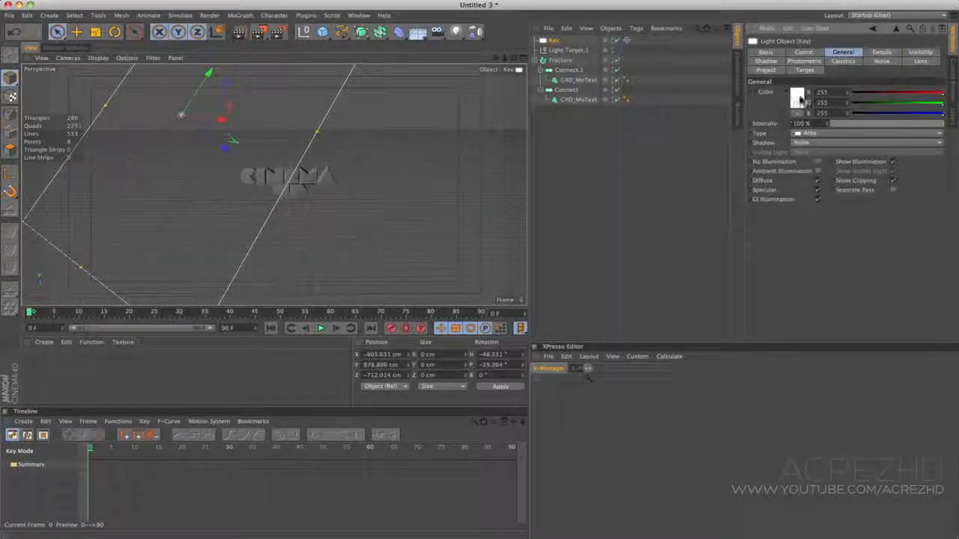
pyautogui.click(796, 97)
pyautogui.click(746, 67)
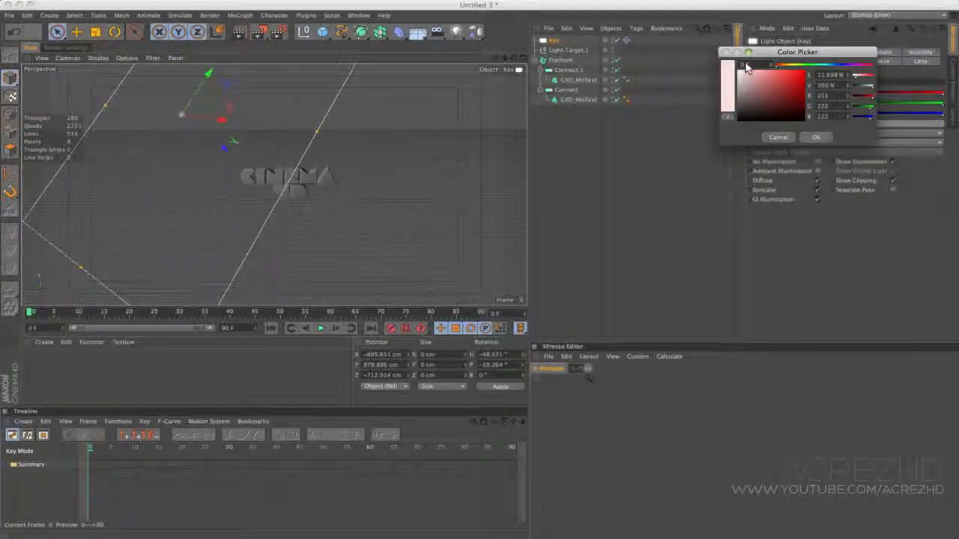
pyautogui.click(834, 65)
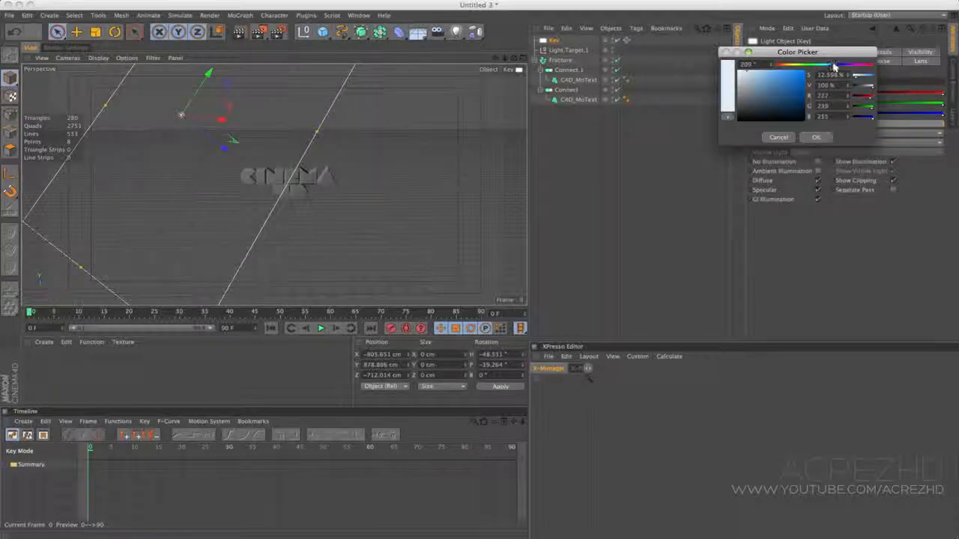
pyautogui.click(815, 137)
# - Set the Key light's shadow to Shadow Maps (Soft) and enable Show in Reflection
pyautogui.click(815, 144)
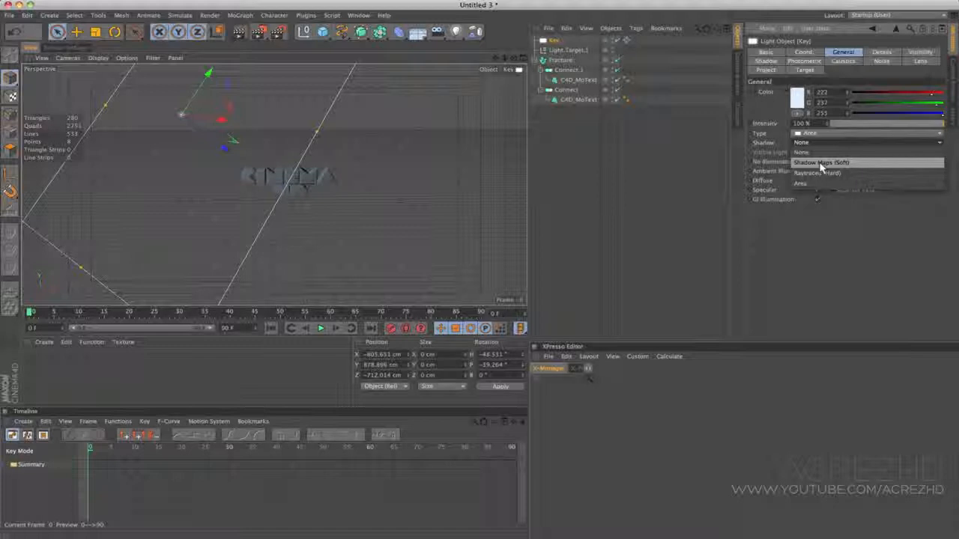
pyautogui.click(821, 162)
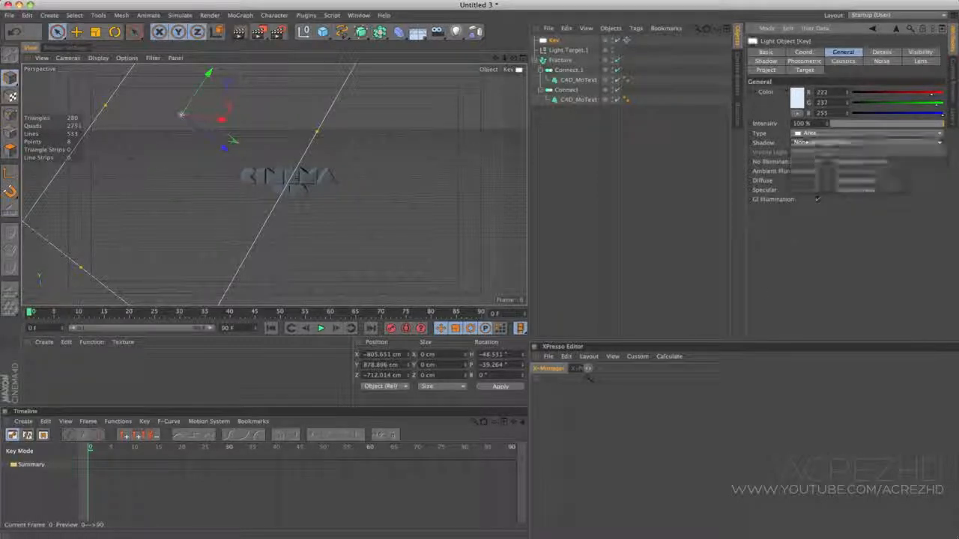
pyautogui.click(886, 54)
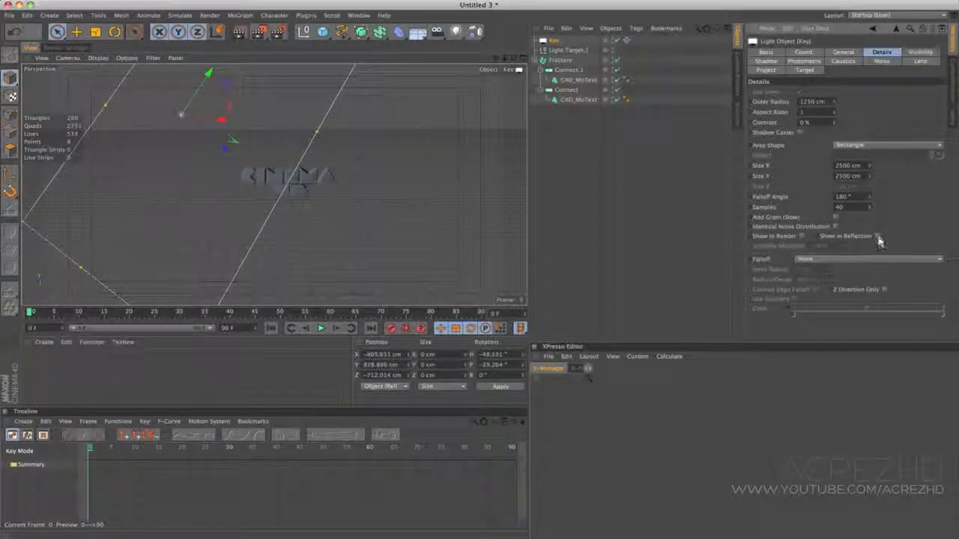
pyautogui.click(877, 237)
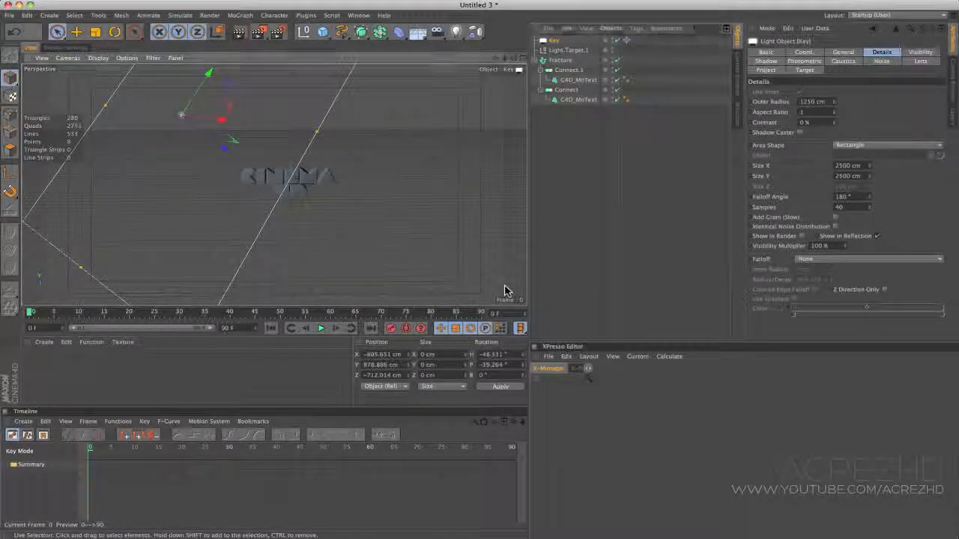
# - Duplicate the Key light and rename the copy Fill
pyautogui.press('super+c')
pyautogui.press('super+v')
pyautogui.doubleClick(558, 41)
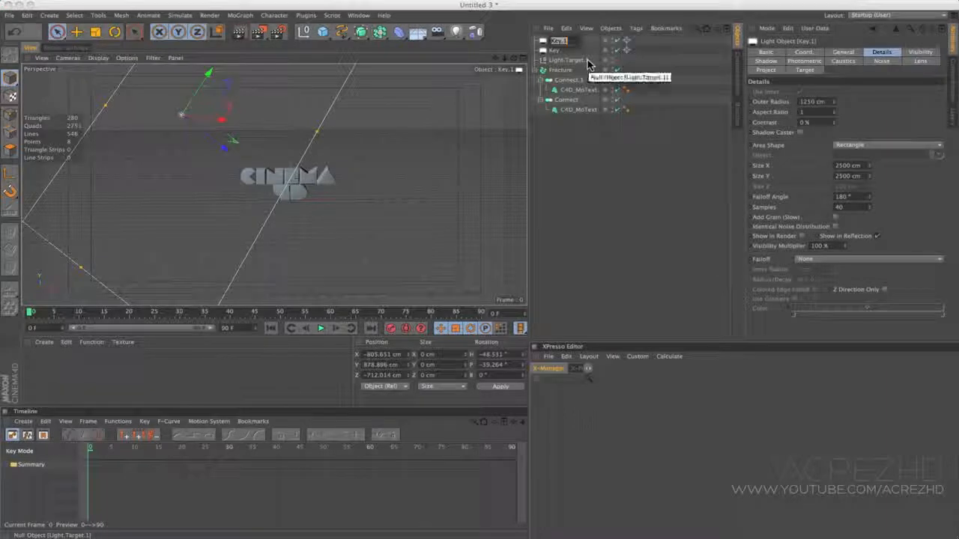
pyautogui.write('Fill')
pyautogui.press('Return')
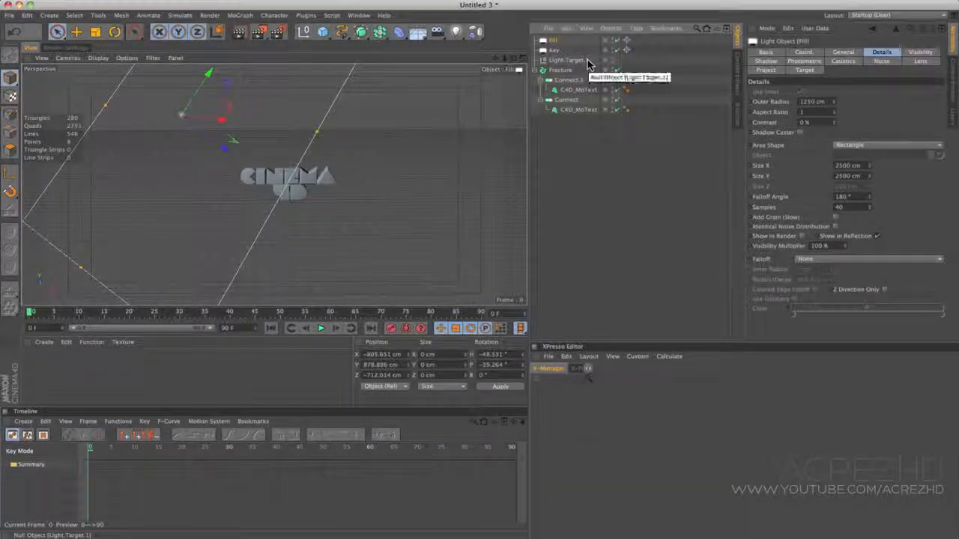
# - Move the Fill light to the opposite side of the text, at about X 1342, Y 1030, Z -441 cm
pyautogui.keyDown('alt'); pyautogui.moveTo(351, 226); pyautogui.dragTo(383, 186); pyautogui.keyUp('alt')
pyautogui.press('e')
pyautogui.press('space')
pyautogui.press('space')
pyautogui.press('space')
pyautogui.press('space')
pyautogui.press('space')
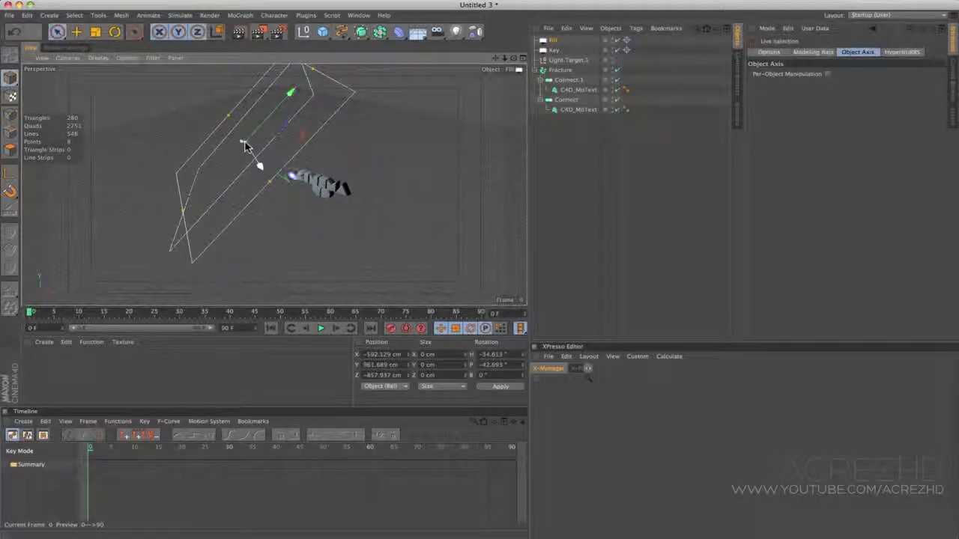
pyautogui.moveTo(243, 148); pyautogui.dragTo(315, 172)
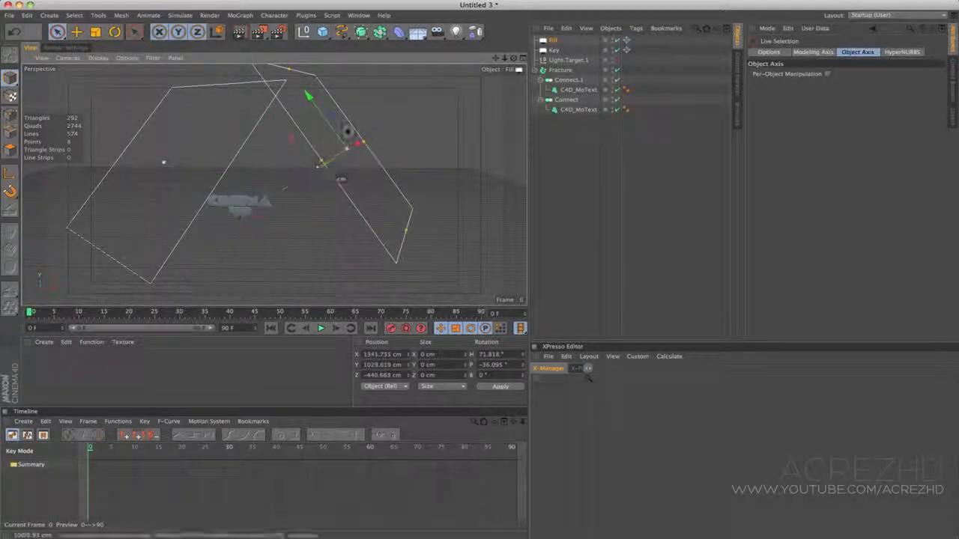
pyautogui.keyDown('alt'); pyautogui.moveTo(347, 132); pyautogui.dragTo(493, 103); pyautogui.keyUp('alt')
# - Set the Fill light's color to a pink of R 237, G 136, B 205
pyautogui.click(553, 41)
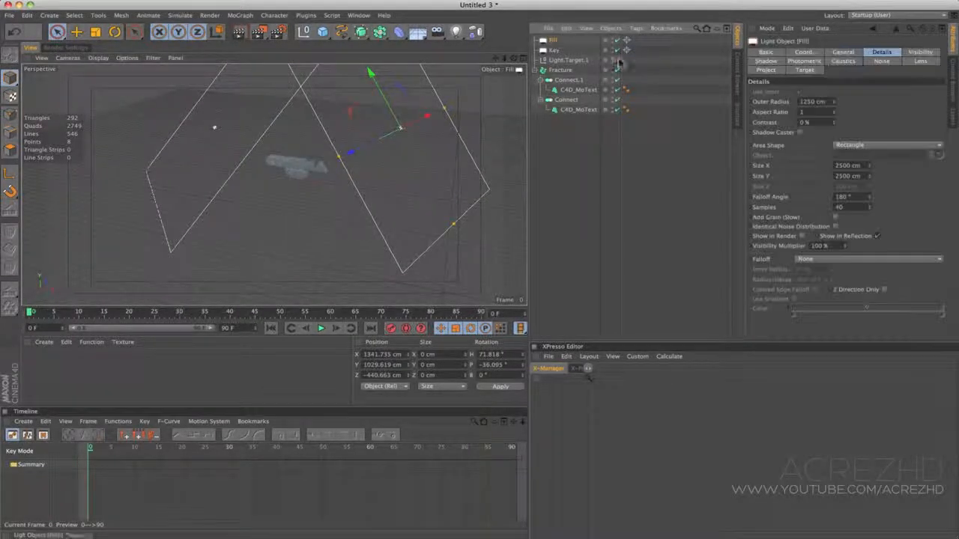
pyautogui.click(843, 51)
pyautogui.click(798, 96)
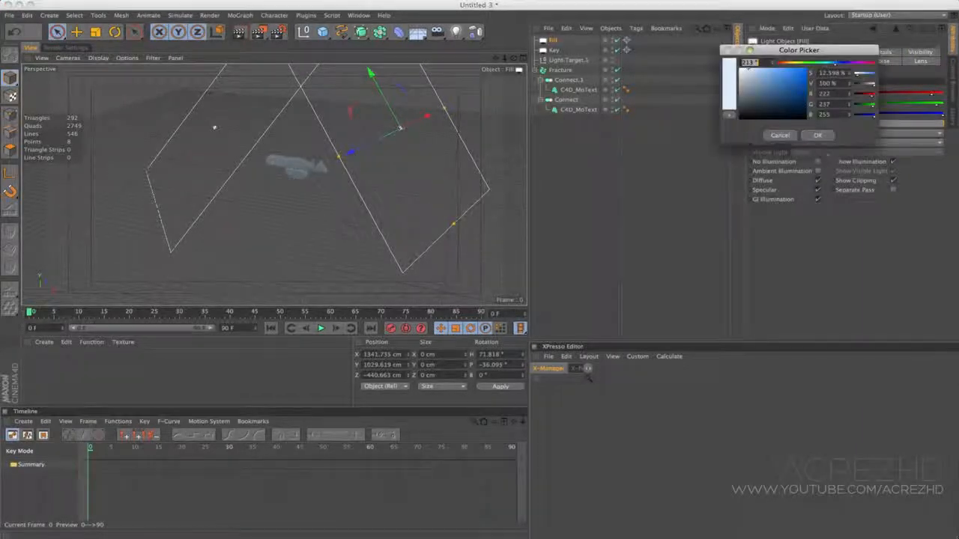
pyautogui.moveTo(858, 66); pyautogui.dragTo(865, 68)
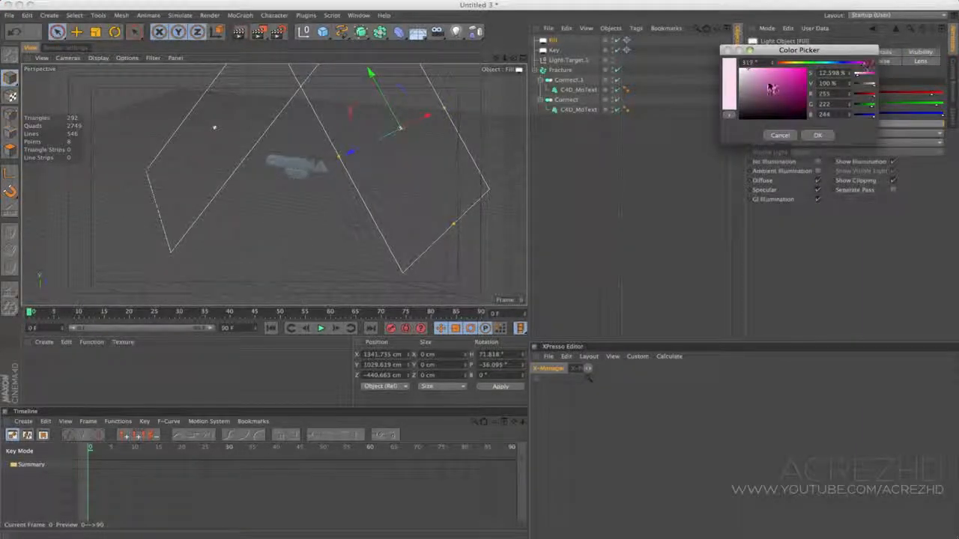
pyautogui.moveTo(773, 88); pyautogui.dragTo(767, 74)
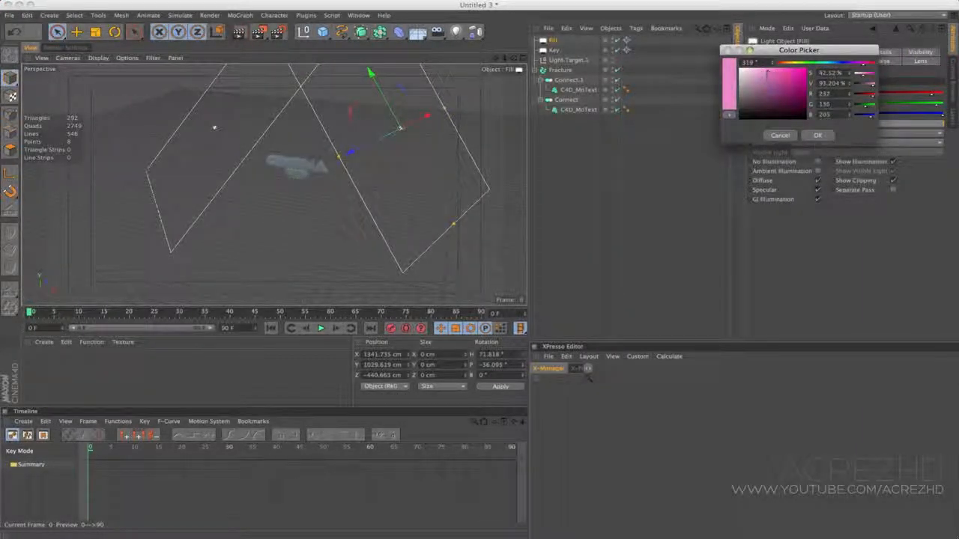
pyautogui.click(818, 135)
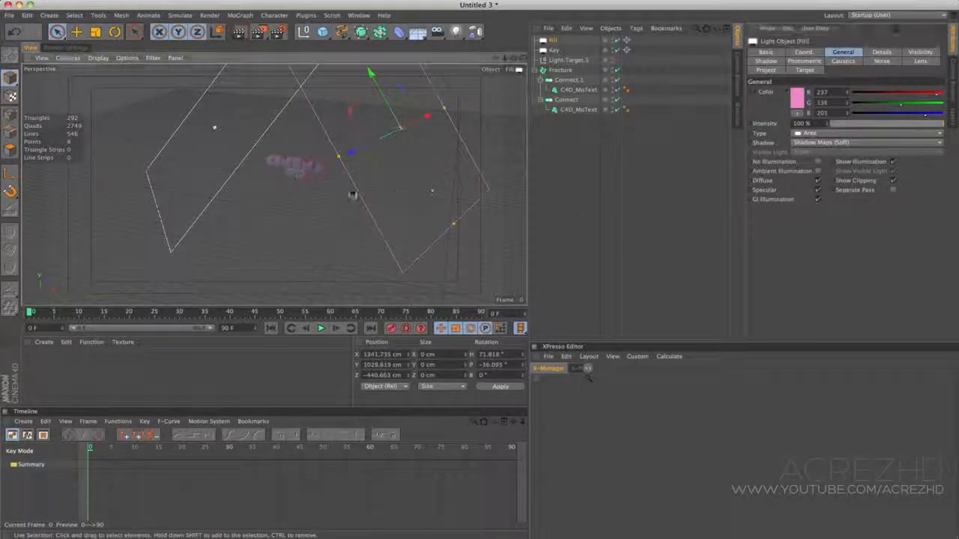
# - Duplicate the Fill light and rename the copy Back
pyautogui.keyDown('alt'); pyautogui.moveTo(440, 152); pyautogui.dragTo(356, 158, button='right'); pyautogui.keyUp('alt')
pyautogui.keyDown('alt'); pyautogui.moveTo(355, 159); pyautogui.dragTo(428, 152); pyautogui.keyUp('alt')
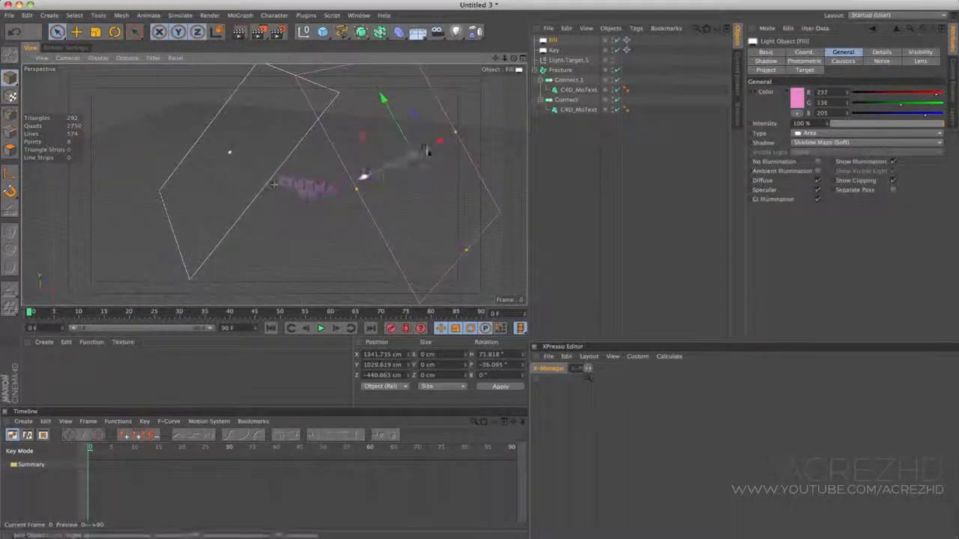
pyautogui.moveTo(559, 49)
pyautogui.mouseDown()
pyautogui.moveTo(541, 146)
pyautogui.moveTo(535, 96)
pyautogui.moveTo(551, 96)
pyautogui.mouseUp()
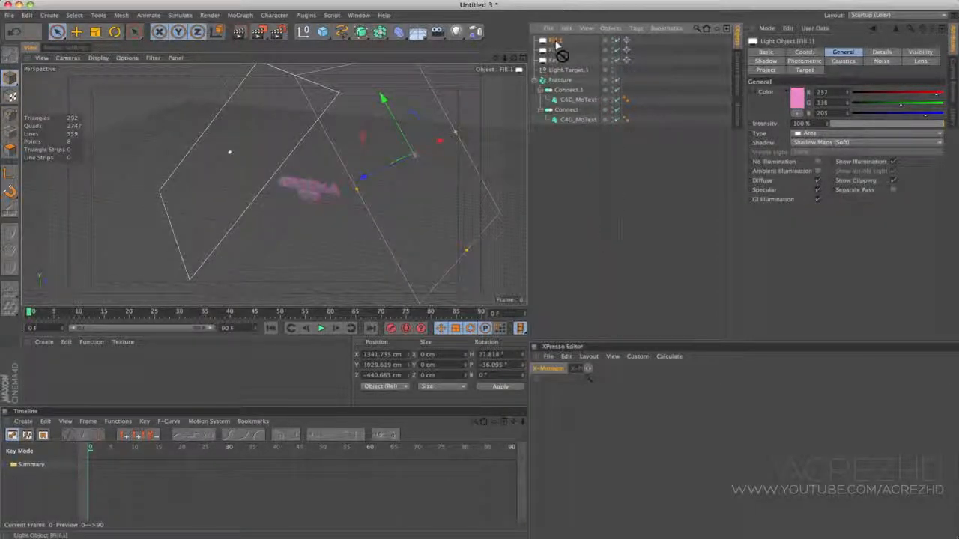
pyautogui.doubleClick(556, 41)
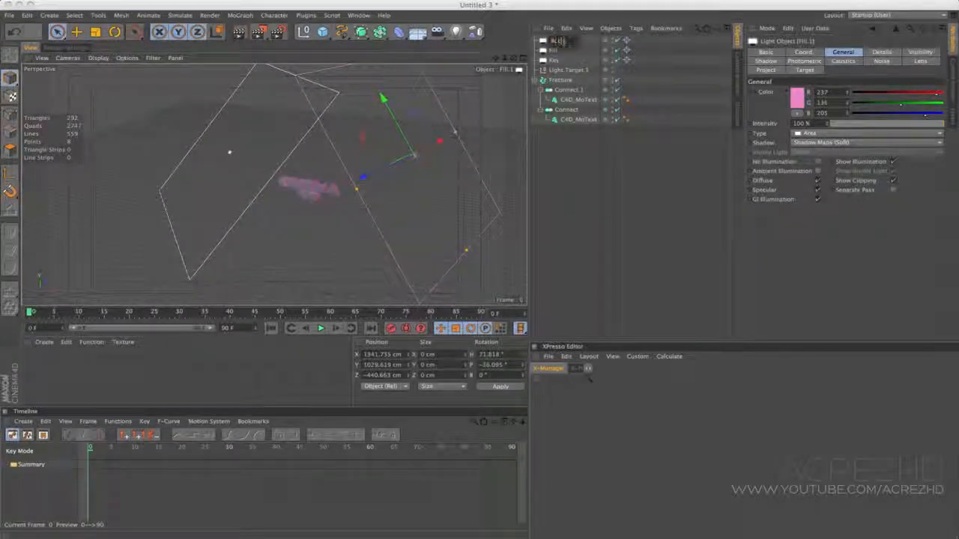
pyautogui.write('Back')
pyautogui.press('Return')
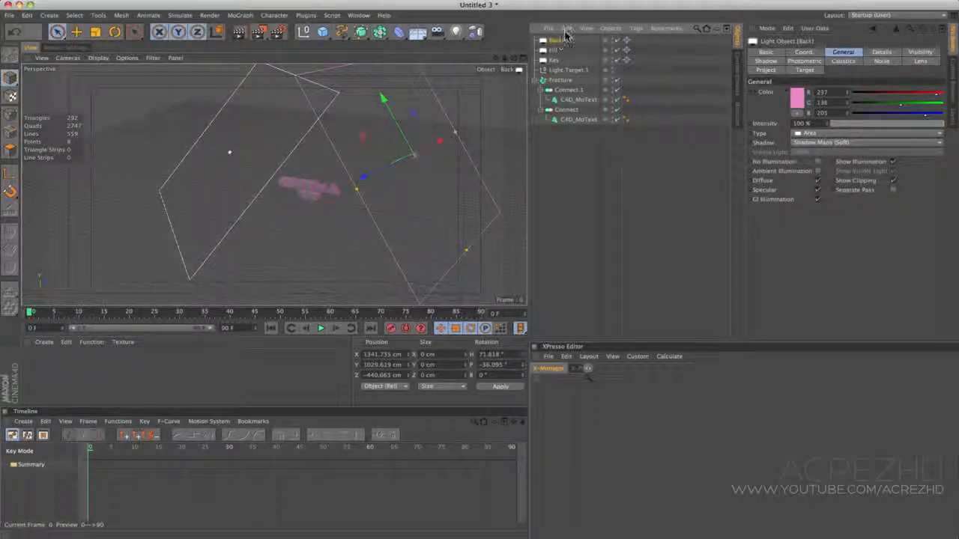
# - Set the Back light's color to a pale cream of R 255, G 243, B 218
pyautogui.click(798, 100)
pyautogui.moveTo(756, 84); pyautogui.dragTo(783, 69)
pyautogui.click(815, 140)
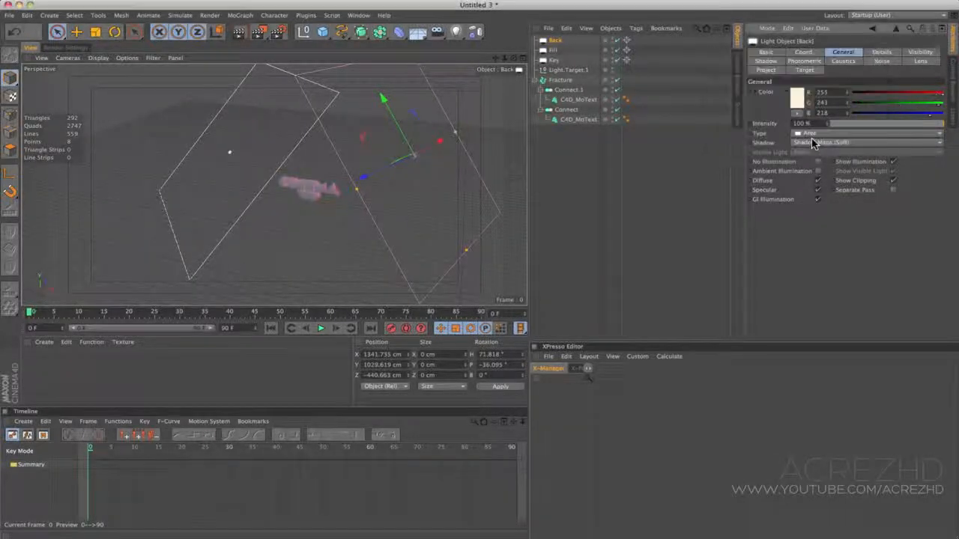
# - Move the Back light behind the text and deselect it
pyautogui.keyDown('alt'); pyautogui.moveTo(457, 151); pyautogui.dragTo(335, 152); pyautogui.keyUp('alt')
pyautogui.click(265, 149)
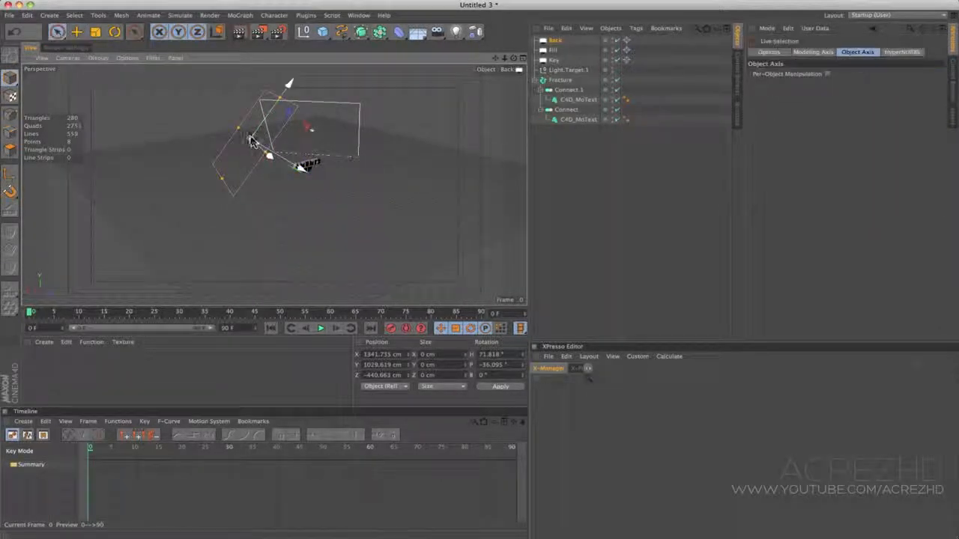
pyautogui.moveTo(252, 141)
pyautogui.keyDown('alt'); pyautogui.mouseDown()
pyautogui.moveTo(310, 160)
pyautogui.moveTo(300, 145)
pyautogui.moveTo(343, 124)
pyautogui.moveTo(334, 185)
pyautogui.moveTo(337, 162)
pyautogui.moveTo(353, 180)
pyautogui.mouseUp(); pyautogui.keyUp('alt')
pyautogui.click(353, 179)
pyautogui.keyDown('alt'); pyautogui.moveTo(320, 179); pyautogui.dragTo(393, 146, button='right'); pyautogui.keyUp('alt')
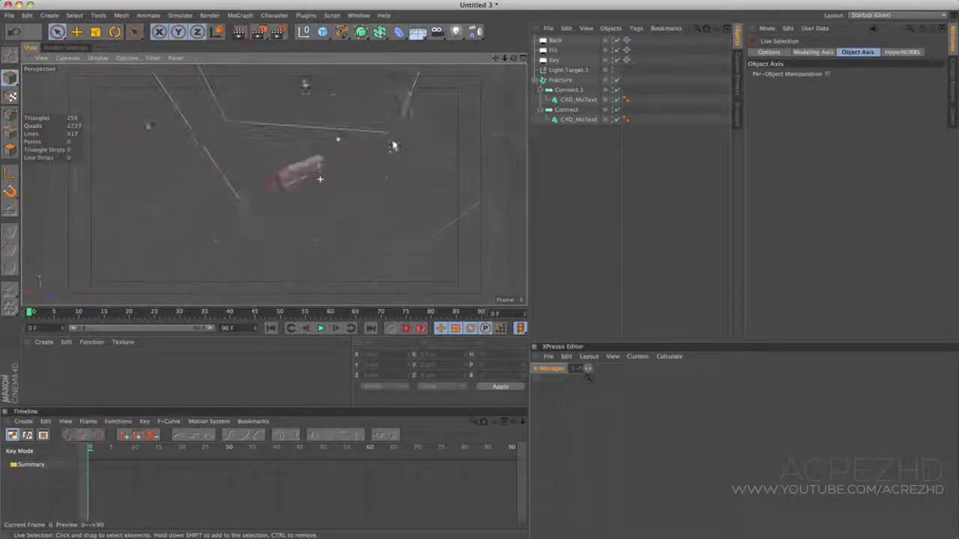
# - Reposition the Back light above and behind the text at about X -74, Y 1242, Z 1425 cm
pyautogui.keyDown('alt'); pyautogui.moveTo(394, 146); pyautogui.dragTo(423, 160); pyautogui.keyUp('alt')
pyautogui.click(556, 41)
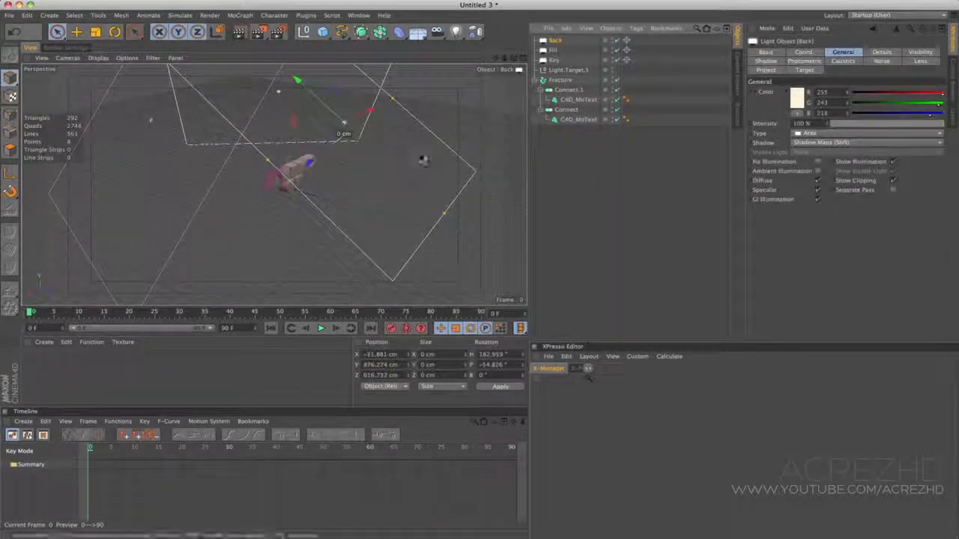
pyautogui.moveTo(313, 159); pyautogui.dragTo(365, 102)
pyautogui.keyDown('alt'); pyautogui.moveTo(362, 113); pyautogui.dragTo(379, 180); pyautogui.keyUp('alt')
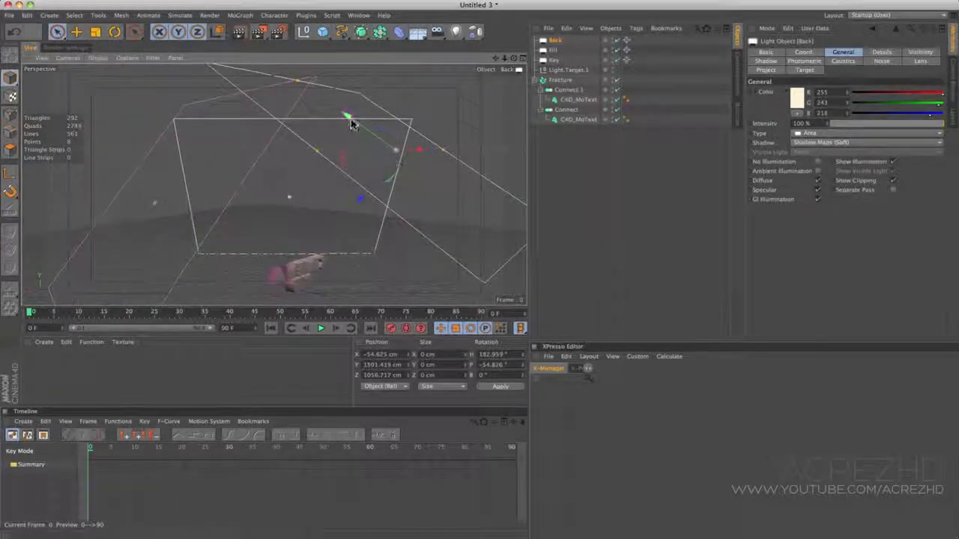
pyautogui.moveTo(349, 118); pyautogui.dragTo(387, 232)
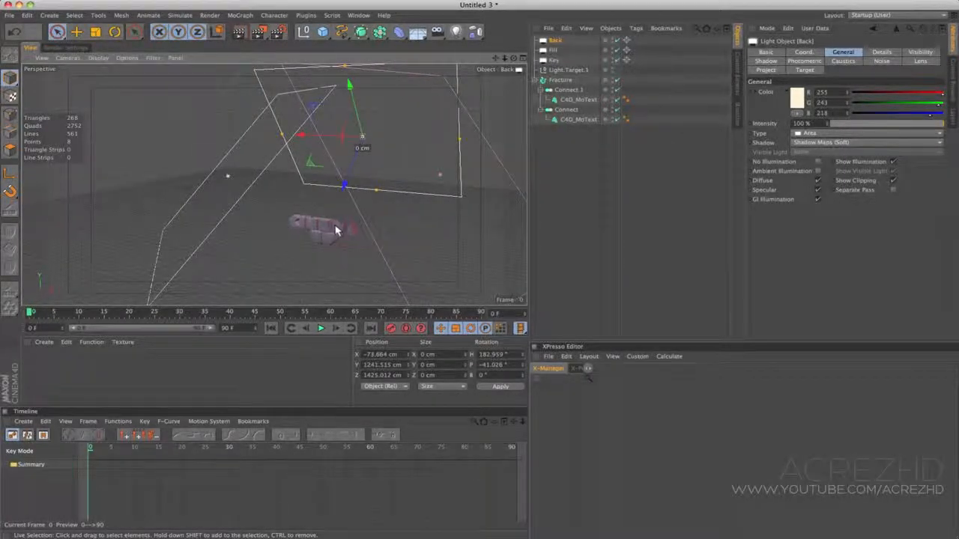
pyautogui.keyDown('alt'); pyautogui.moveTo(335, 231); pyautogui.dragTo(342, 210); pyautogui.keyUp('alt')
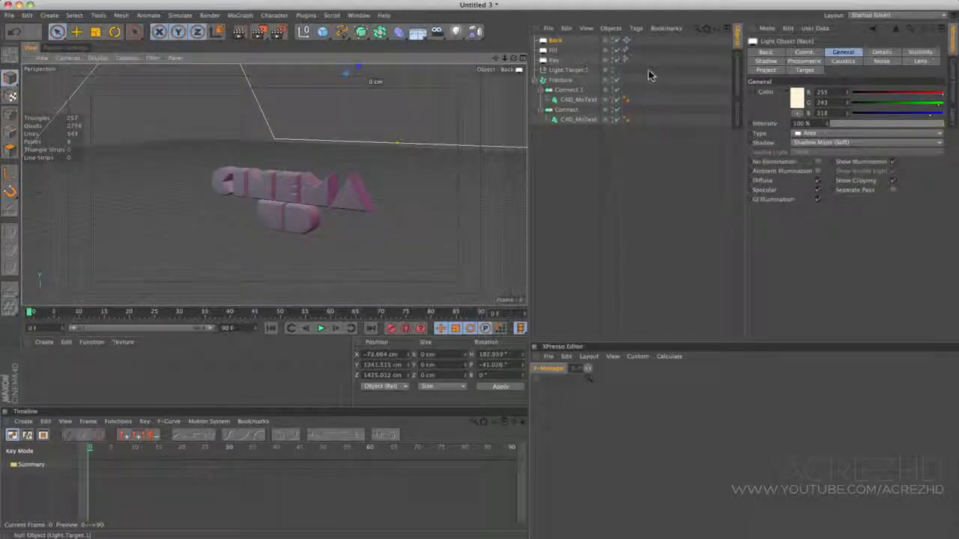
# - Create a null object and group the Back, Fill and Key lights and Light.Target.1 under it
pyautogui.moveTo(646, 73); pyautogui.dragTo(550, 35)
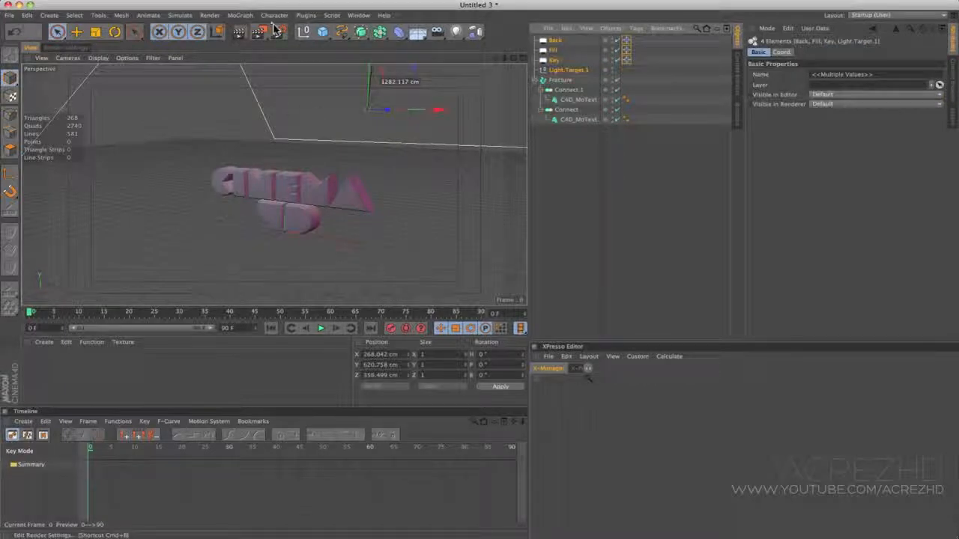
pyautogui.click(50, 15)
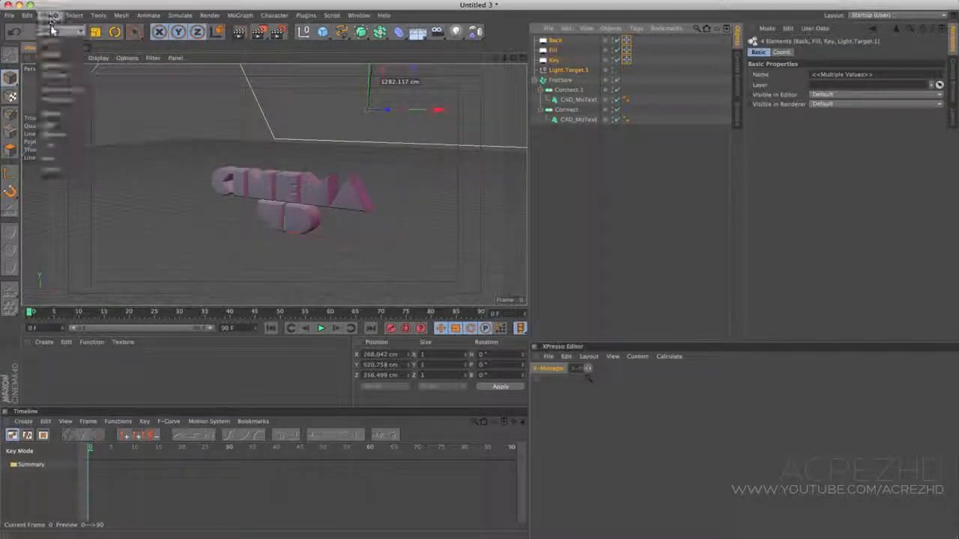
pyautogui.moveTo(75, 30)
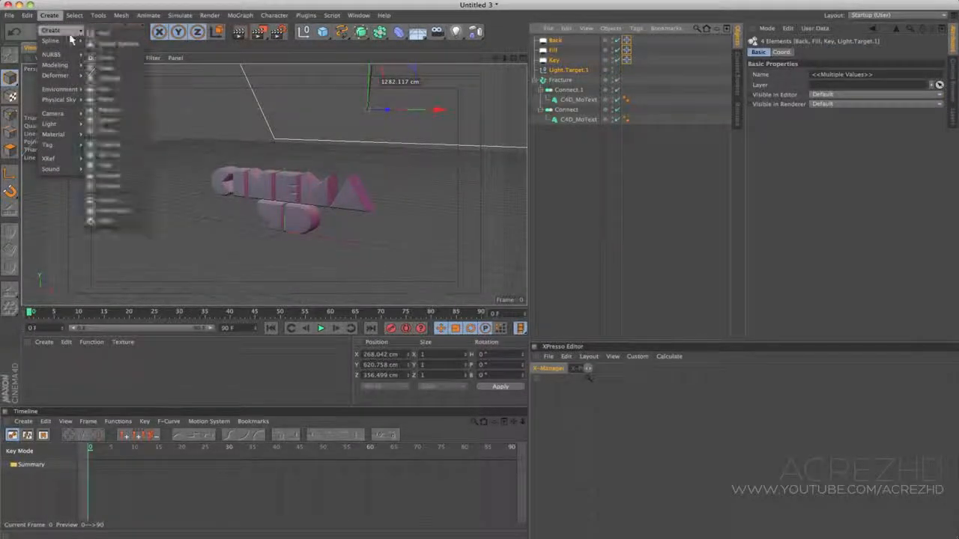
pyautogui.click(108, 31)
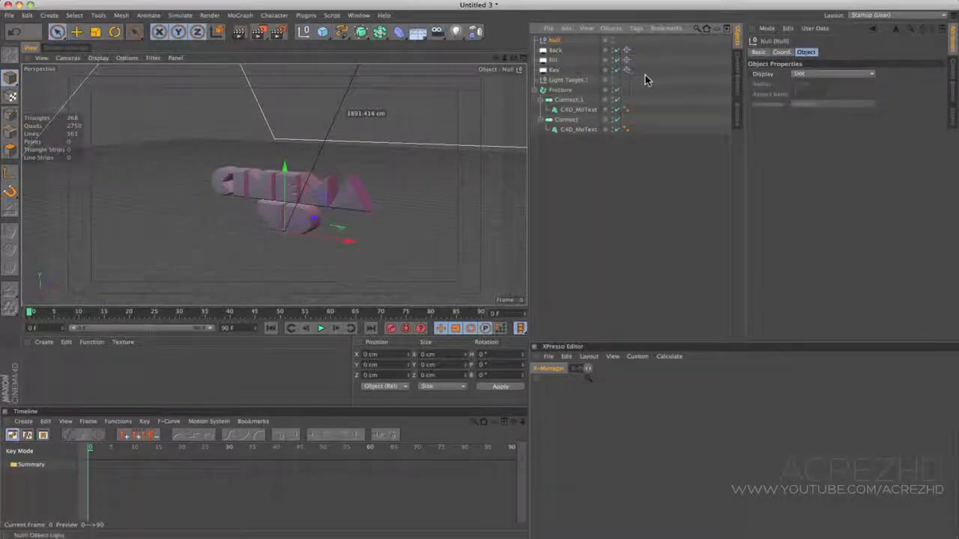
pyautogui.moveTo(645, 80); pyautogui.dragTo(556, 42)
# - Rename the null holding the lights as Lighting
pyautogui.click(558, 40)
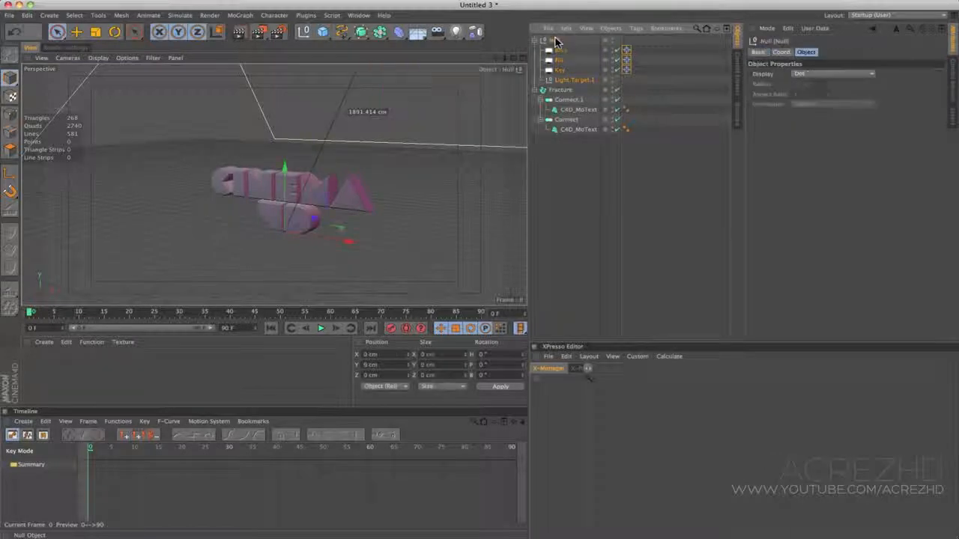
pyautogui.doubleClick(558, 41)
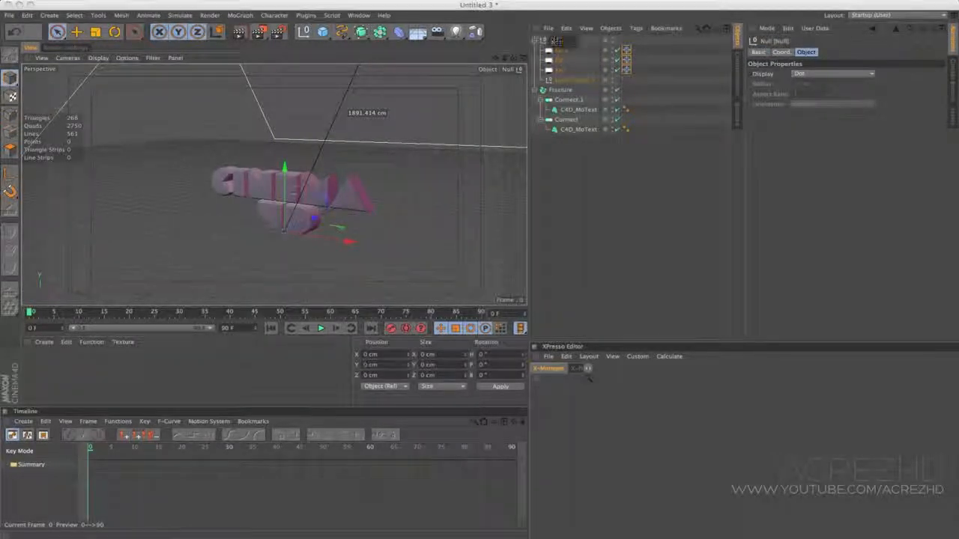
pyautogui.write('Lighting')
pyautogui.press('Return')
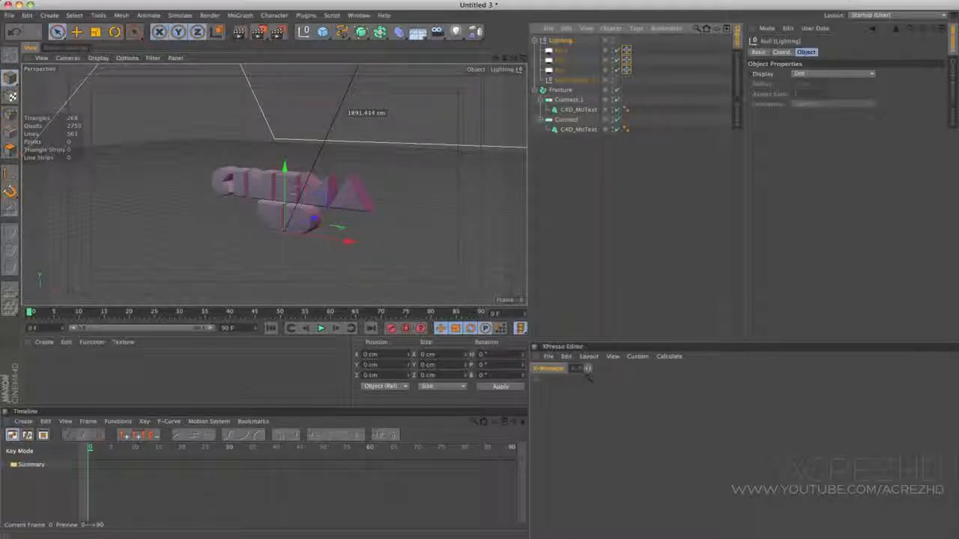
# - Show the Layer manager and bring up the list of window customization options
pyautogui.click(953, 117)
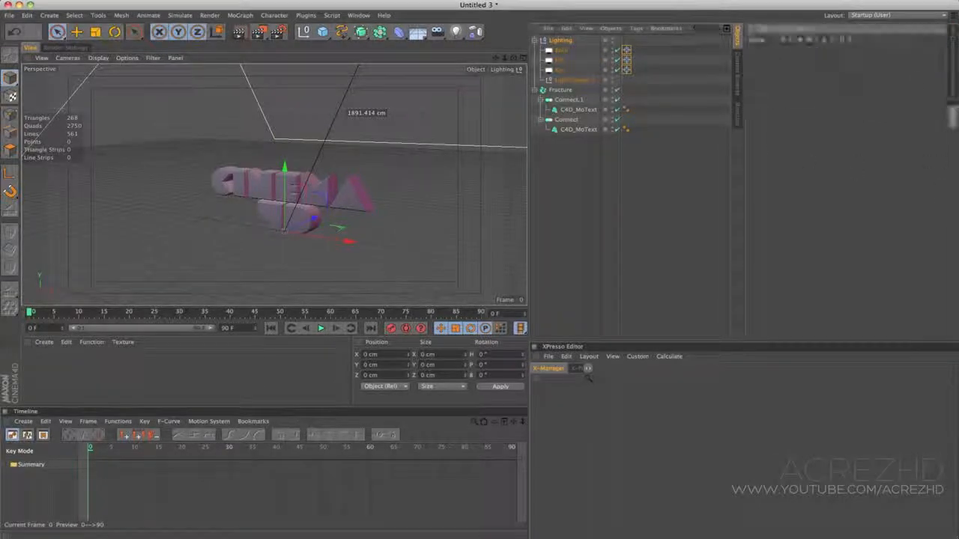
pyautogui.click(360, 16)
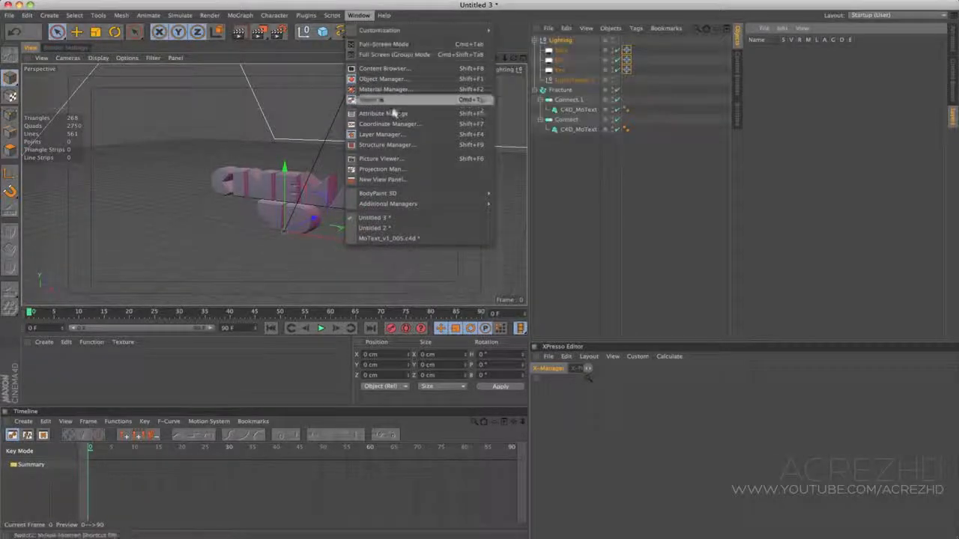
pyautogui.moveTo(422, 32)
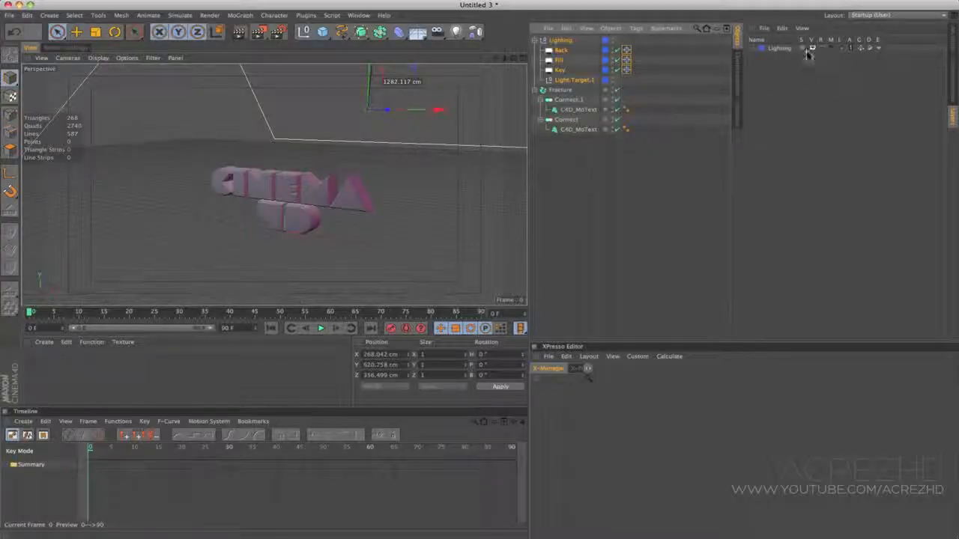
# - Solo the Lighting layer to check its contents, then turn its solo off
pyautogui.click(803, 48)
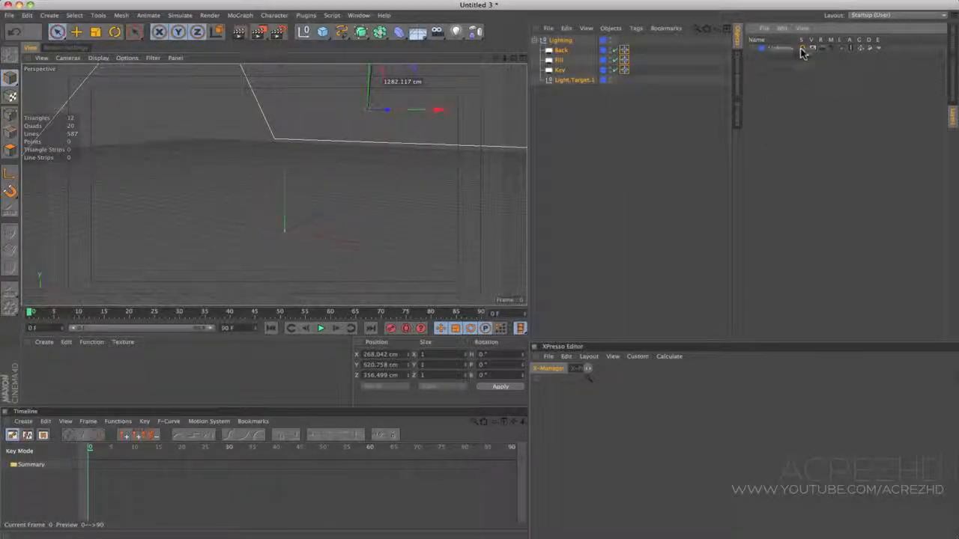
pyautogui.click(802, 49)
pyautogui.moveTo(364, 189)
pyautogui.keyDown('alt'); pyautogui.mouseDown()
pyautogui.moveTo(338, 189)
pyautogui.moveTo(351, 189)
pyautogui.mouseUp(); pyautogui.keyUp('alt')
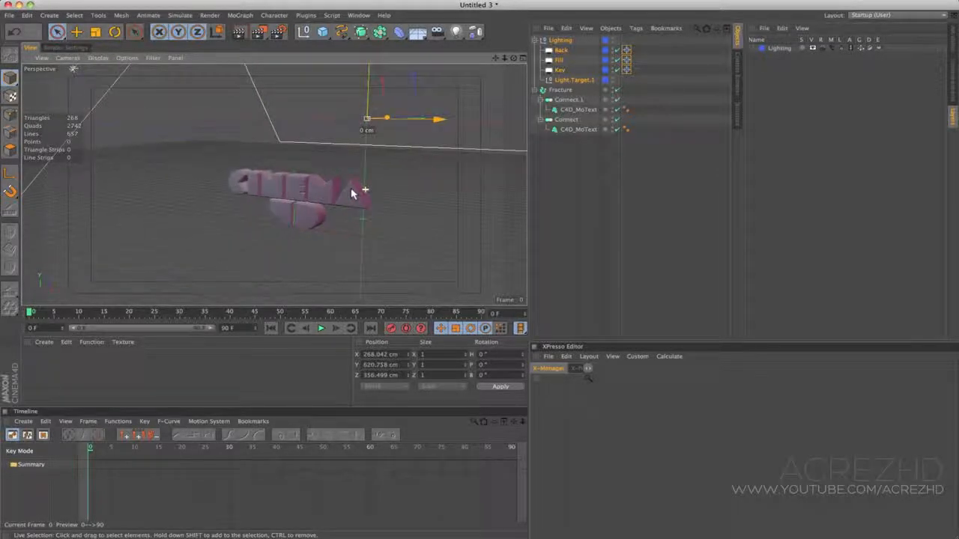
# - Create a new layer named MoText and assign the Fracture object and all its children to it
pyautogui.moveTo(755, 75); pyautogui.dragTo(778, 76)
pyautogui.rightClick(781, 76)
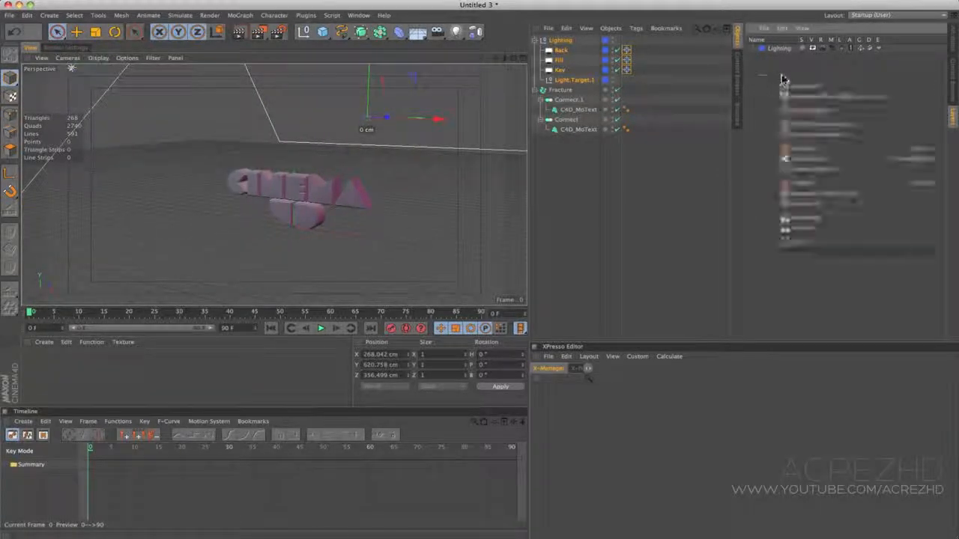
pyautogui.click(796, 87)
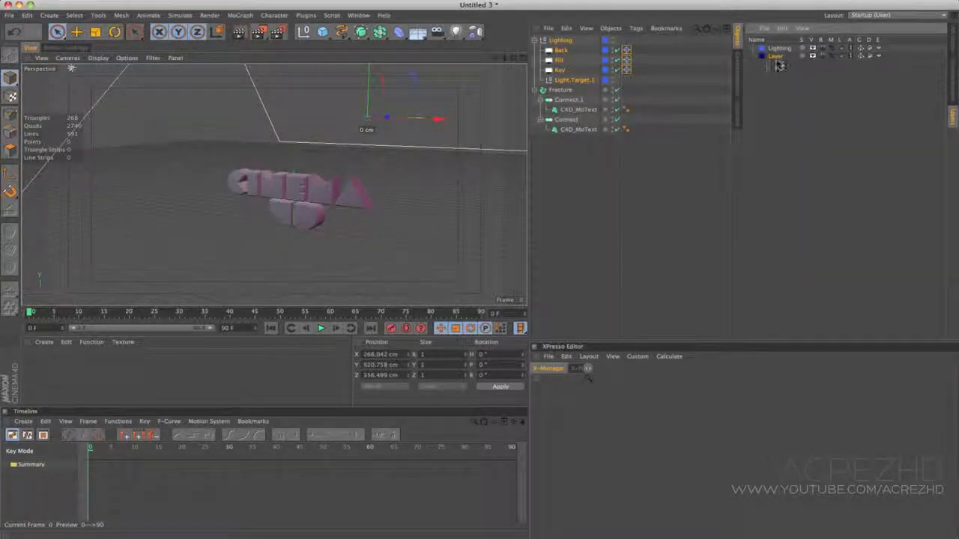
pyautogui.doubleClick(774, 57)
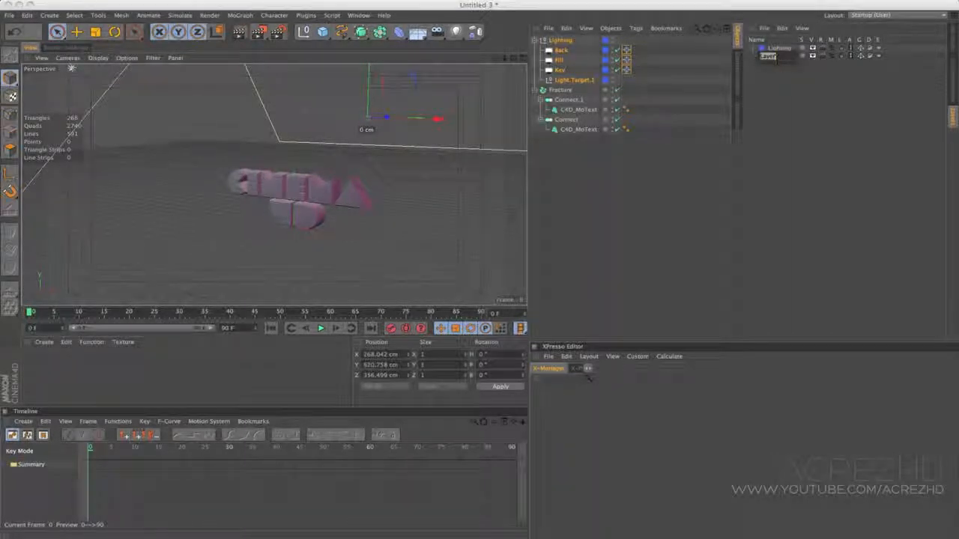
pyautogui.write('MoText')
pyautogui.press('Return')
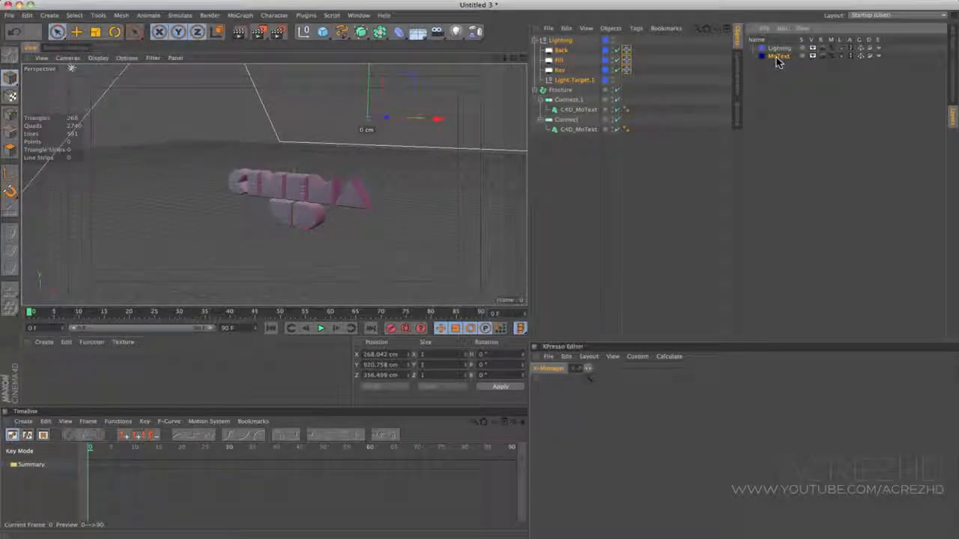
pyautogui.moveTo(691, 170); pyautogui.dragTo(778, 57)
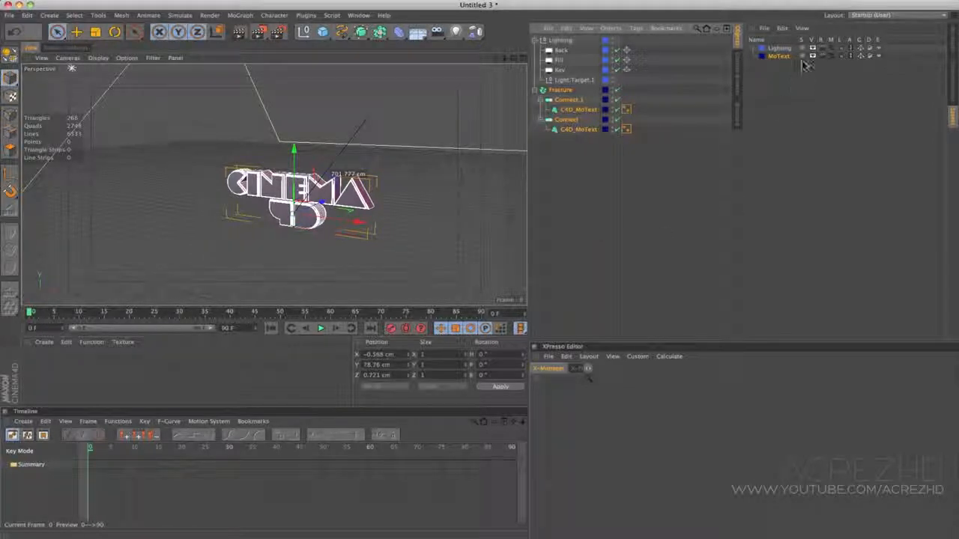
# - Solo the MoText and Lighting layers in turn to check their contents, then restore all objects and clear the selection
pyautogui.click(802, 56)
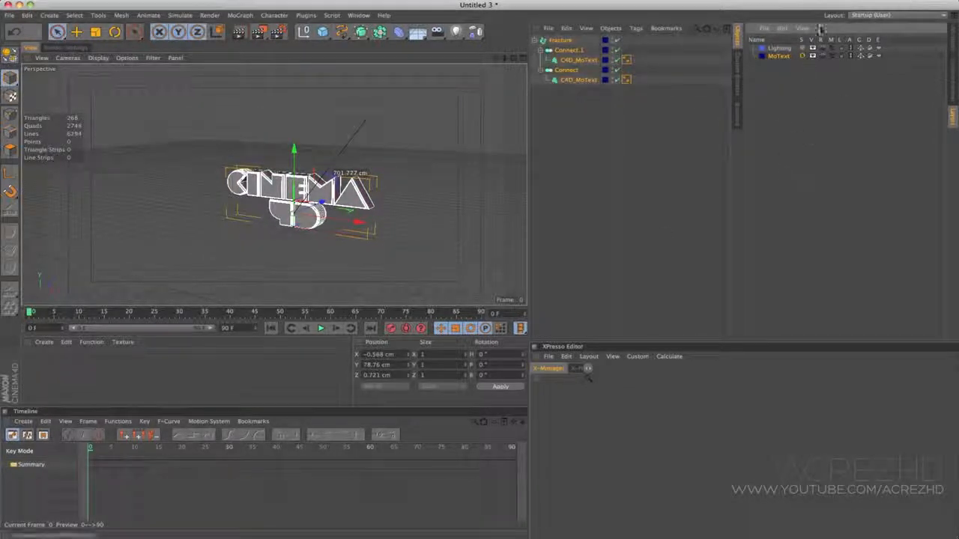
pyautogui.scroll(3, 404, 181)
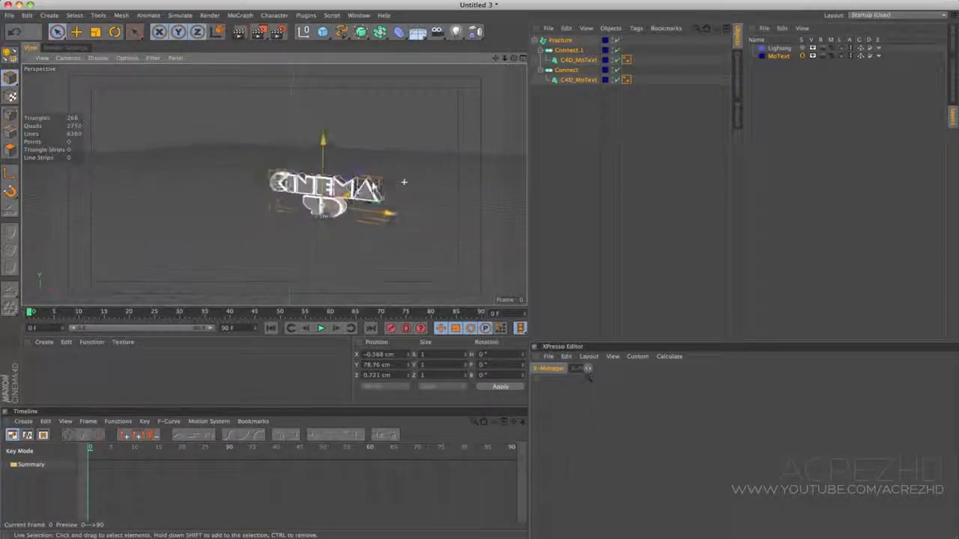
pyautogui.keyDown('alt'); pyautogui.moveTo(364, 219); pyautogui.dragTo(428, 196, button='middle'); pyautogui.keyUp('alt')
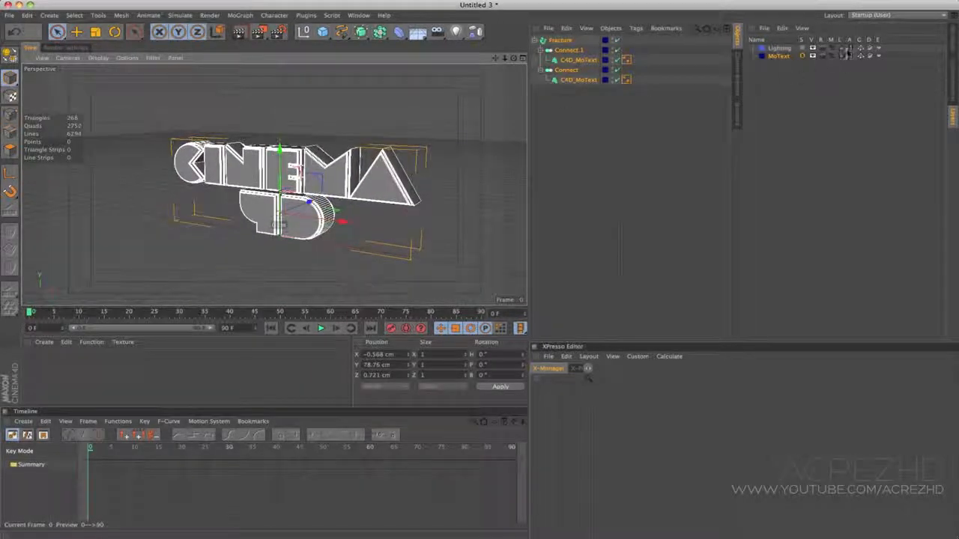
pyautogui.click(802, 56)
pyautogui.click(803, 48)
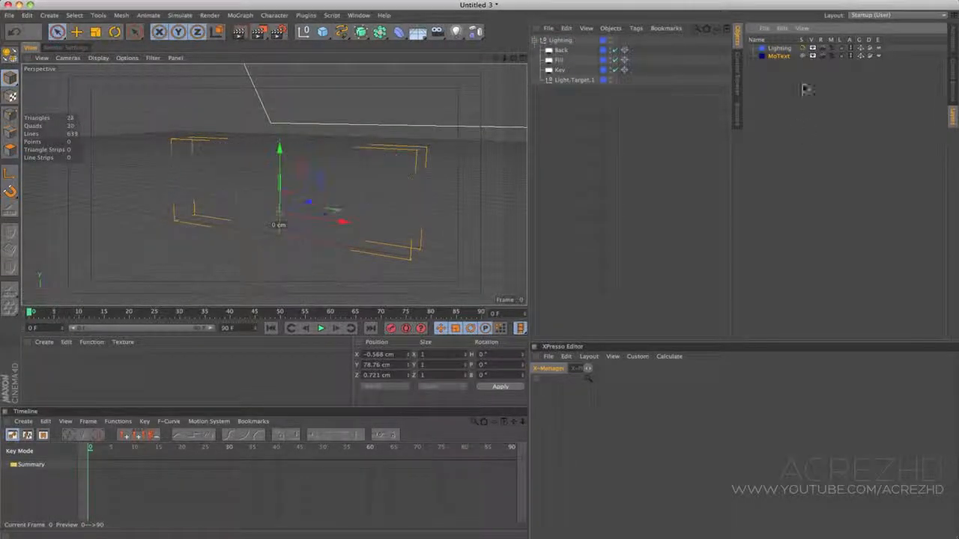
pyautogui.click(803, 48)
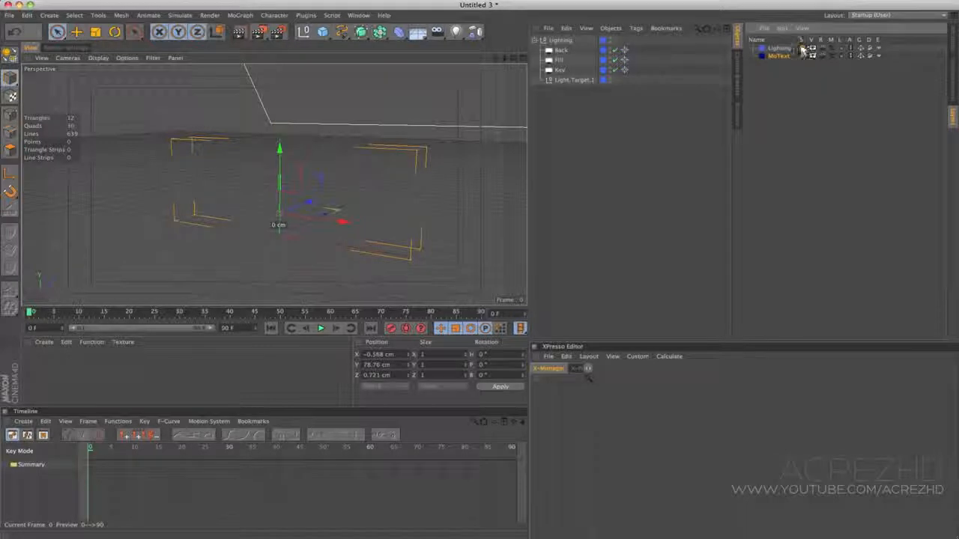
pyautogui.click(557, 184)
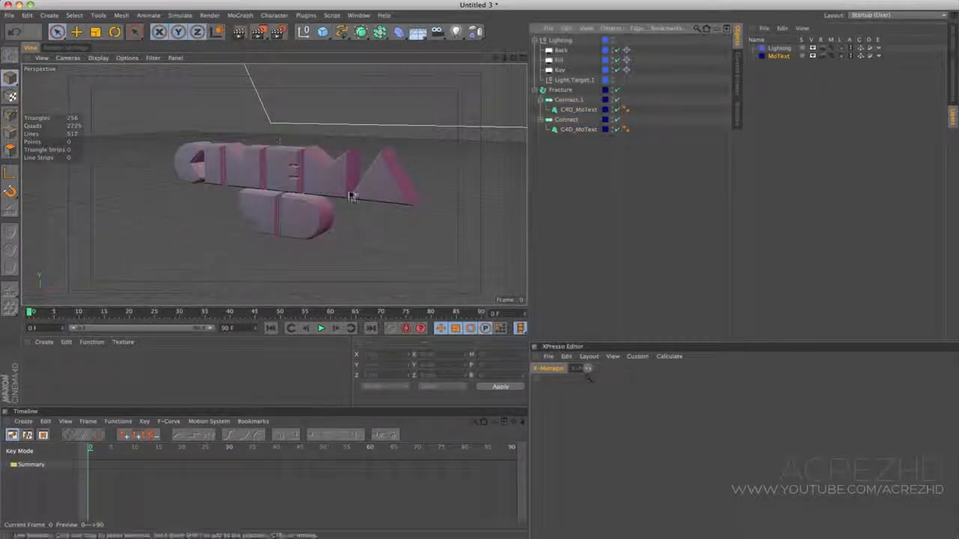
pyautogui.keyDown('alt'); pyautogui.moveTo(364, 182); pyautogui.dragTo(373, 192, button='middle'); pyautogui.keyUp('alt')
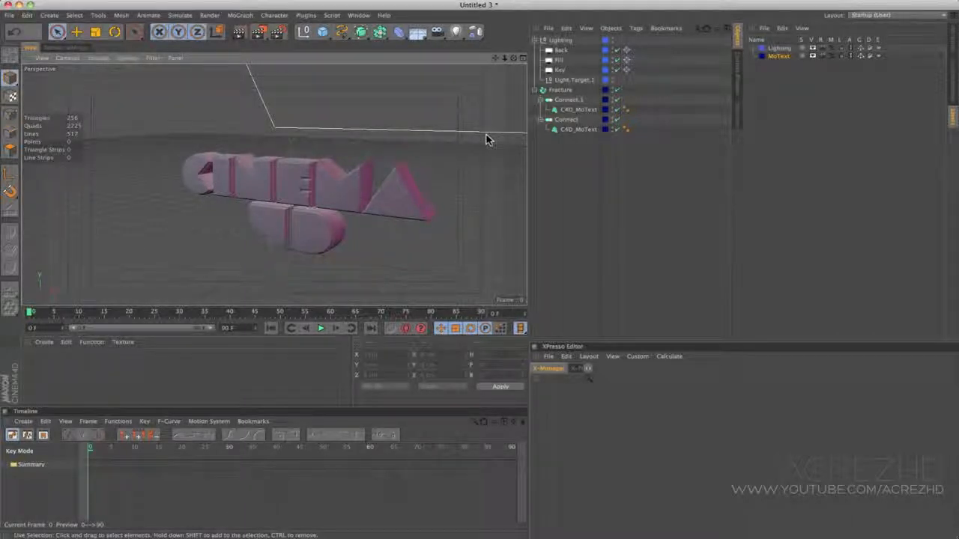
# - Add a MoGraph Shader effector to the Fracture object
pyautogui.click(561, 91)
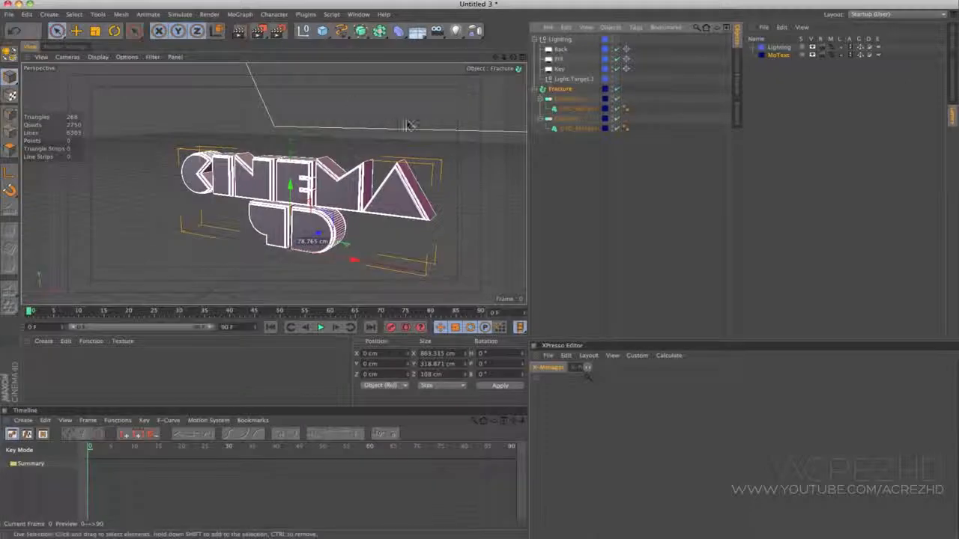
pyautogui.click(240, 14)
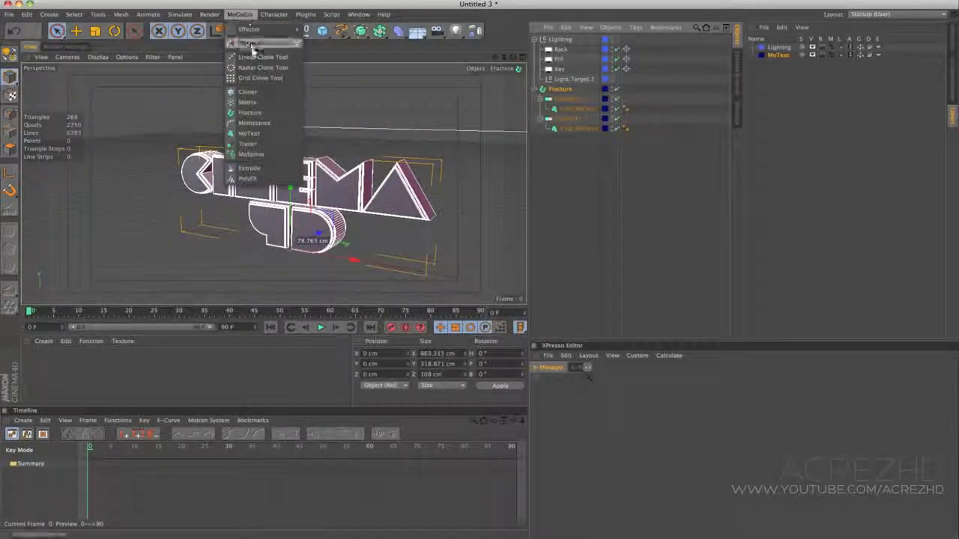
pyautogui.moveTo(270, 29)
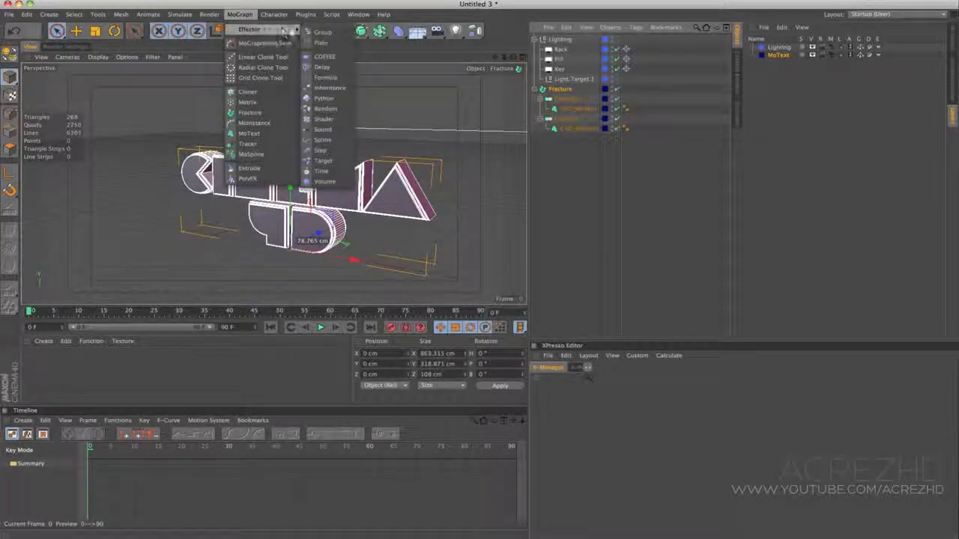
pyautogui.click(338, 126)
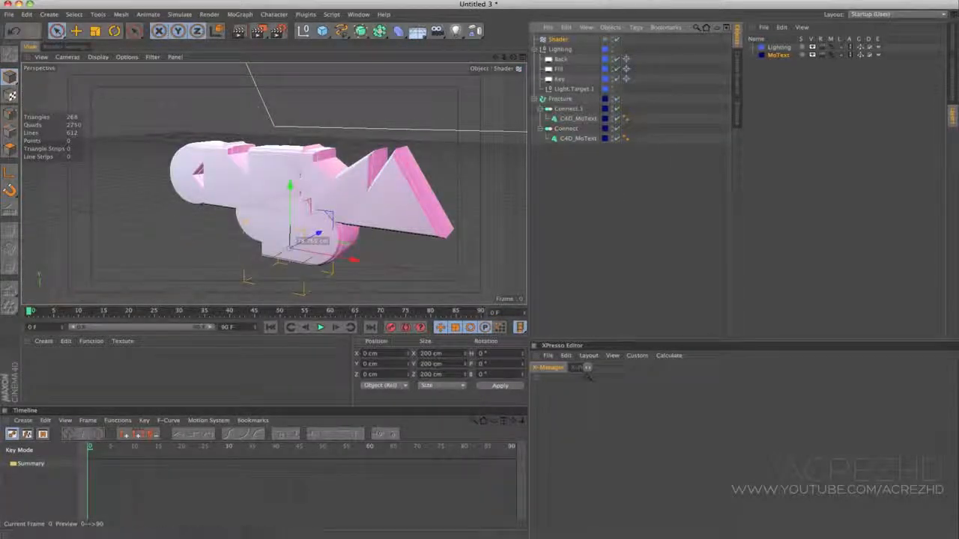
# - Disable the Scale transform in the Shader effector's parameters
pyautogui.click(952, 44)
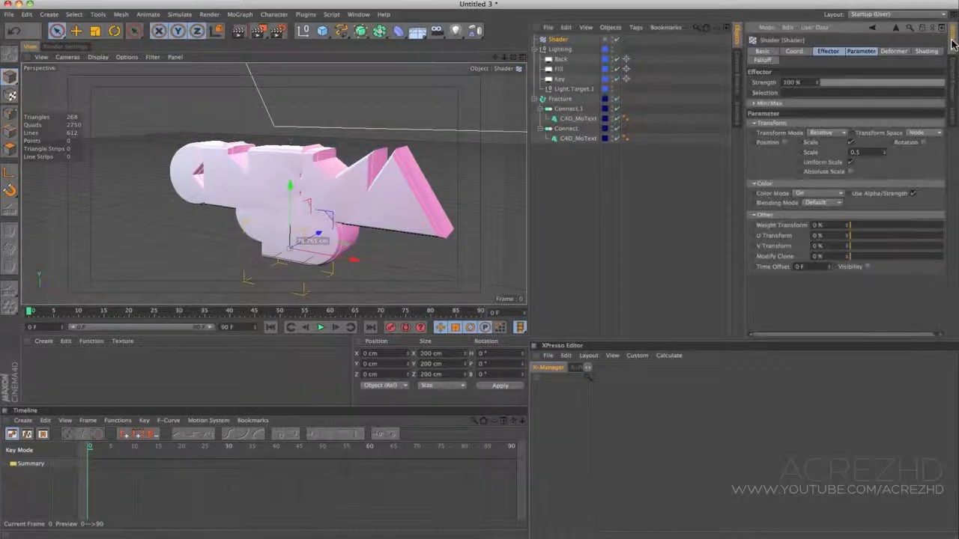
pyautogui.click(861, 52)
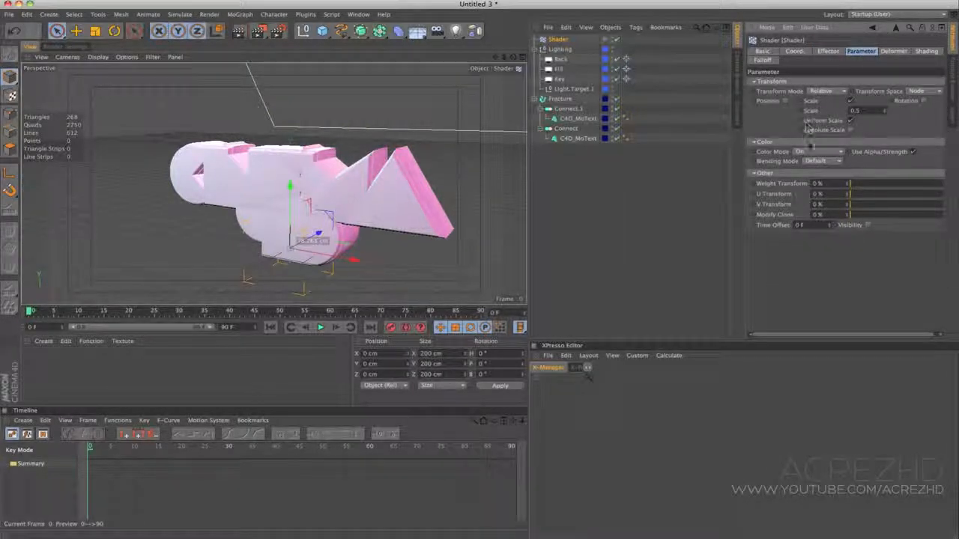
pyautogui.click(851, 100)
pyautogui.click(851, 104)
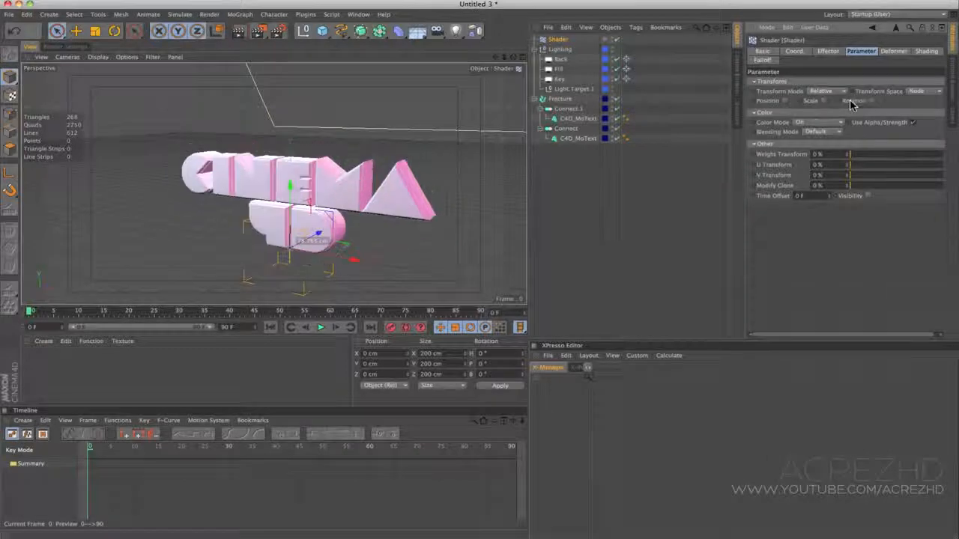
# - Enable the Shader effector's Position transform and set its falloff shape to Box
pyautogui.click(784, 101)
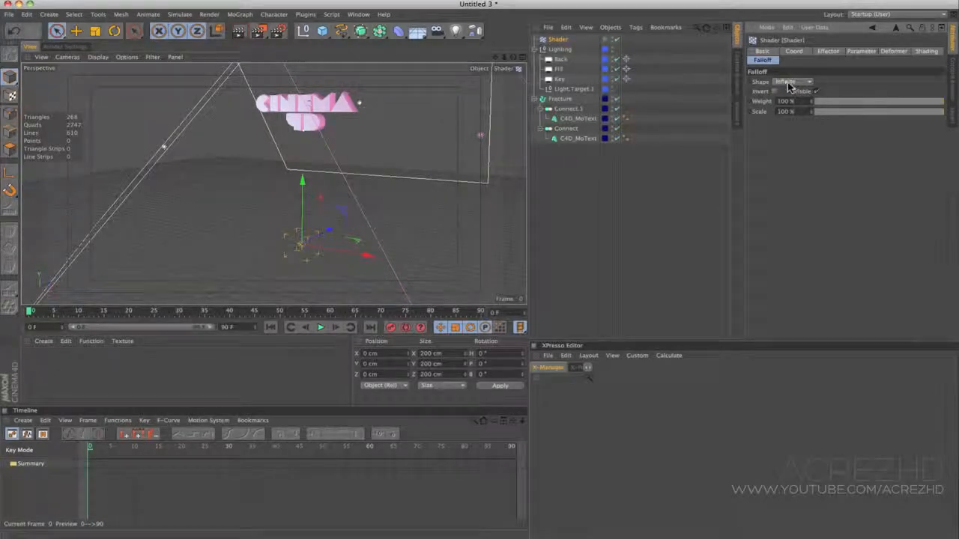
pyautogui.click(788, 82)
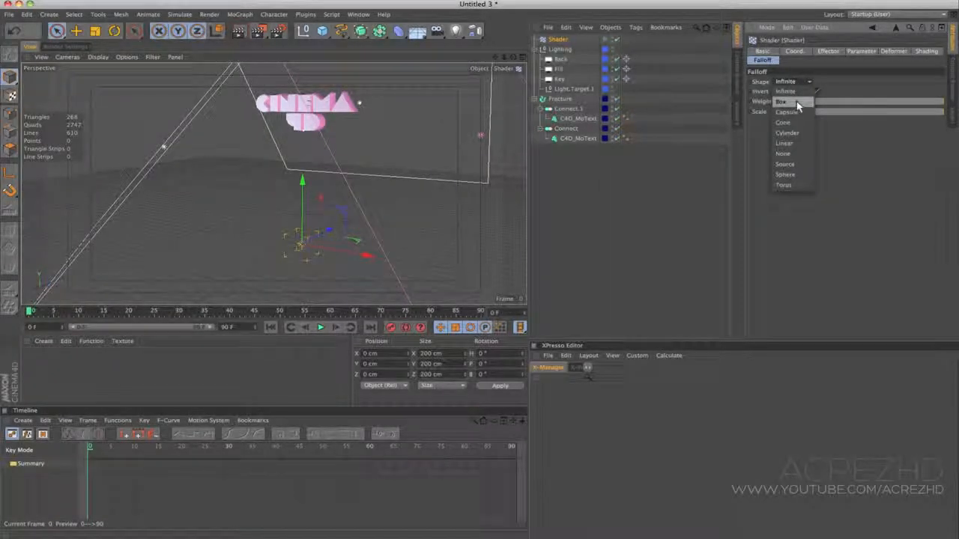
pyautogui.click(796, 103)
# - Enlarge the Shader effector's box falloff to a size of about 992.5 x 494.9 x 449.6 cm
pyautogui.moveTo(314, 245)
pyautogui.keyDown('alt'); pyautogui.mouseDown(button='right')
pyautogui.moveTo(387, 227)
pyautogui.moveTo(352, 227)
pyautogui.moveTo(325, 251)
pyautogui.mouseUp(button='right'); pyautogui.keyUp('alt')
pyautogui.moveTo(314, 245); pyautogui.dragTo(469, 270)
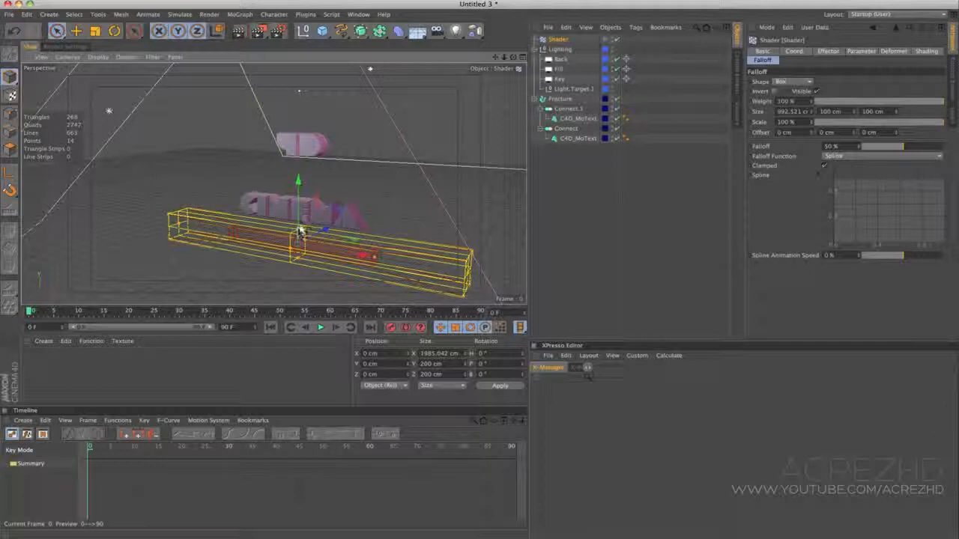
pyautogui.moveTo(299, 231); pyautogui.dragTo(304, 182)
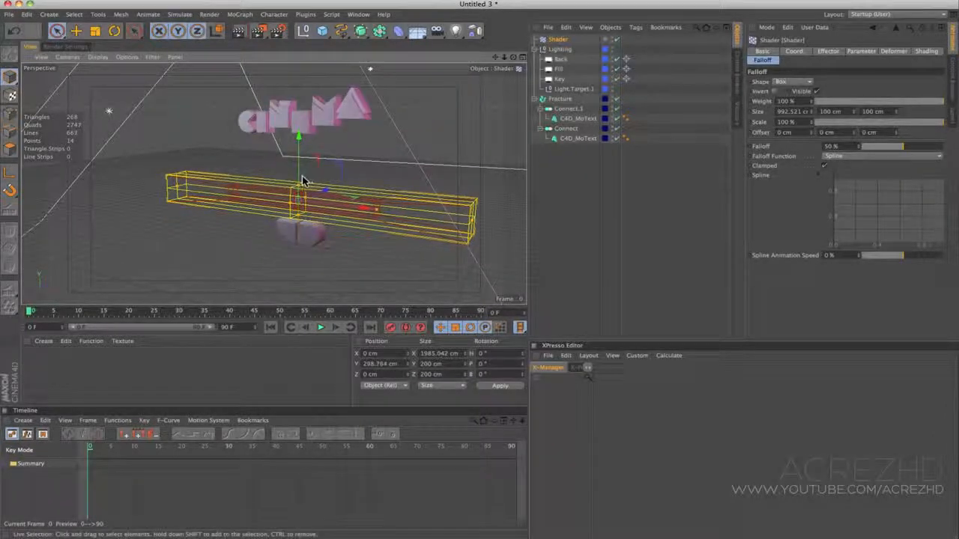
pyautogui.hotkey('ctrl', 'z')
pyautogui.moveTo(299, 225); pyautogui.dragTo(295, 175)
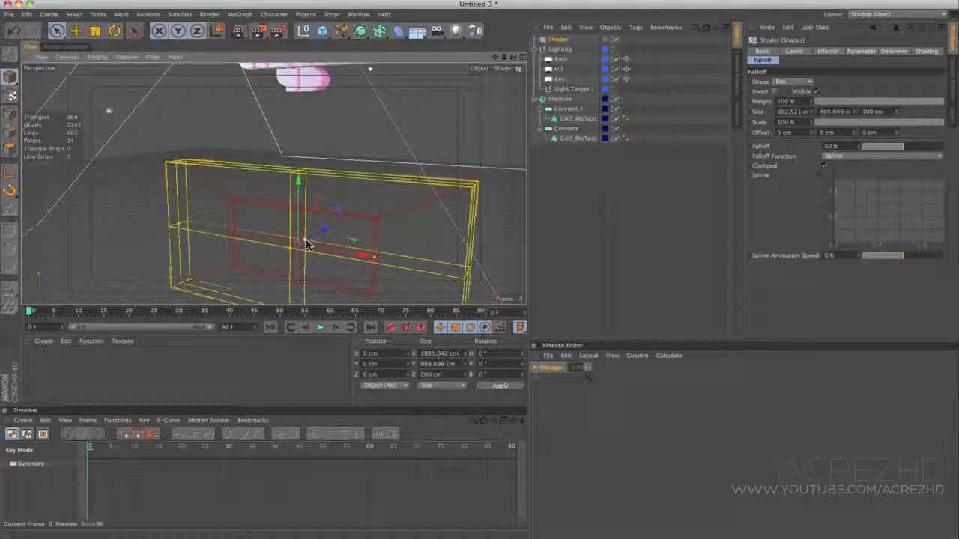
pyautogui.moveTo(306, 243); pyautogui.dragTo(328, 219)
pyautogui.keyDown('alt'); pyautogui.moveTo(348, 204); pyautogui.dragTo(341, 185, button='right'); pyautogui.keyUp('alt')
pyautogui.keyDown('alt'); pyautogui.moveTo(341, 185); pyautogui.dragTo(332, 167, button='middle'); pyautogui.keyUp('alt')
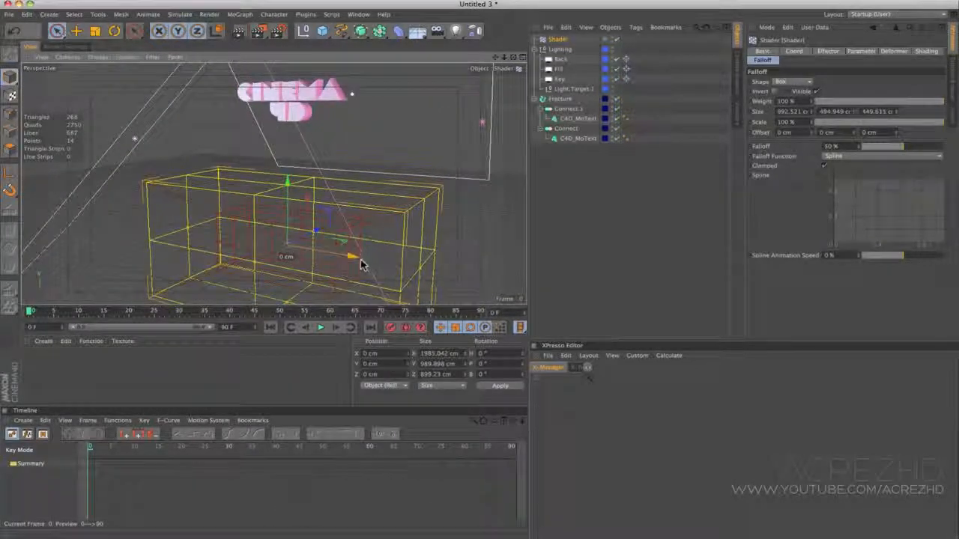
pyautogui.moveTo(355, 260); pyautogui.dragTo(347, 223)
pyautogui.press('super+z')
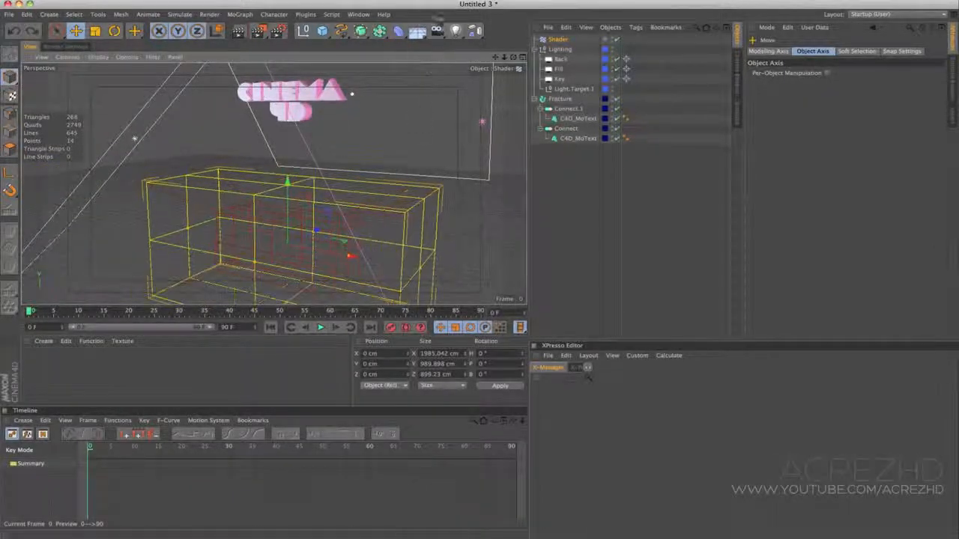
# - Maximize the Front view and frame the text together with the whole falloff box
pyautogui.click(523, 57)
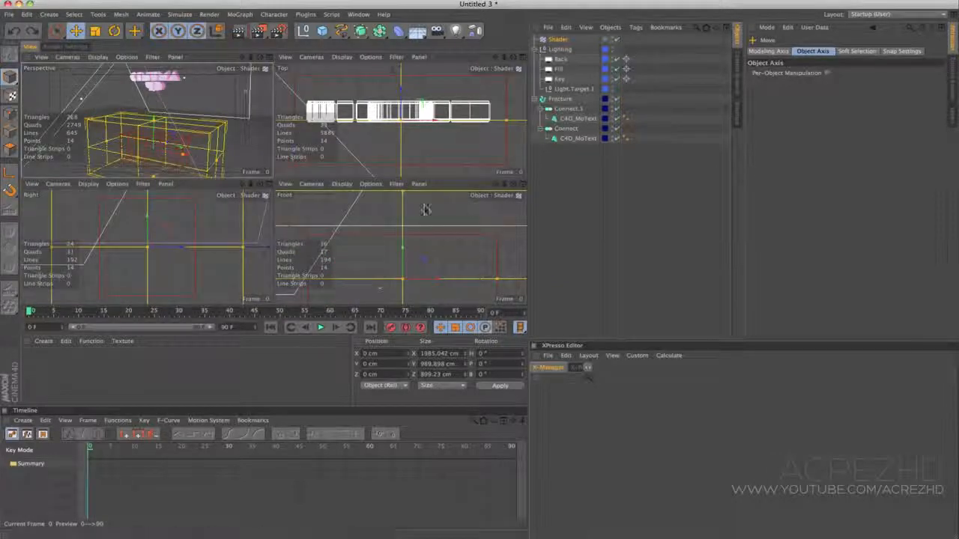
pyautogui.click(521, 185)
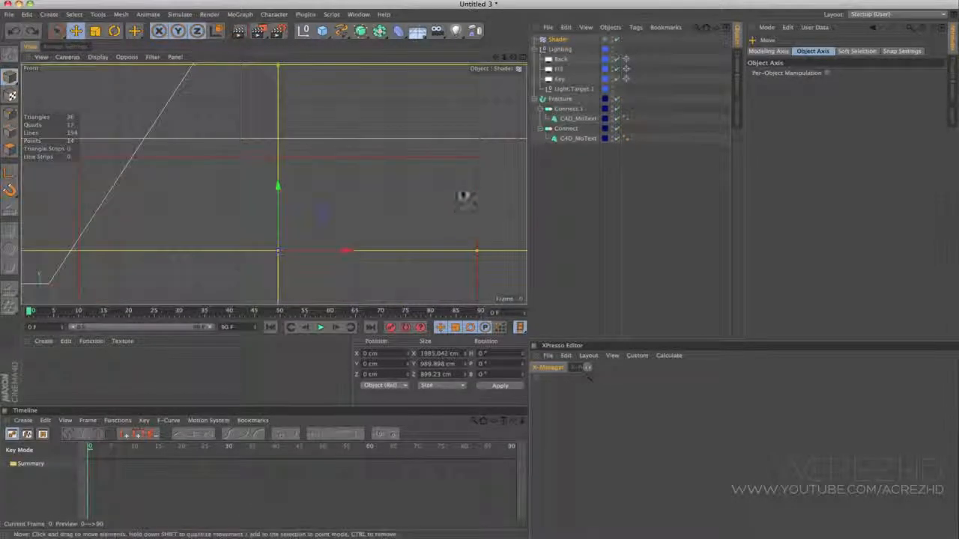
pyautogui.keyDown('alt'); pyautogui.moveTo(476, 199); pyautogui.dragTo(310, 202, button='right'); pyautogui.keyUp('alt')
pyautogui.keyDown('alt'); pyautogui.moveTo(441, 149); pyautogui.dragTo(306, 182, button='middle'); pyautogui.keyUp('alt')
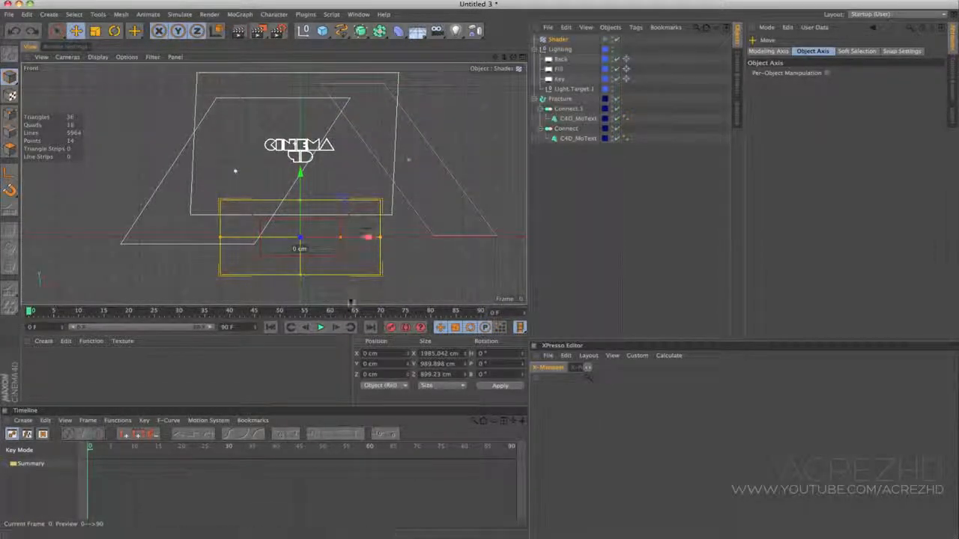
pyautogui.click(359, 14)
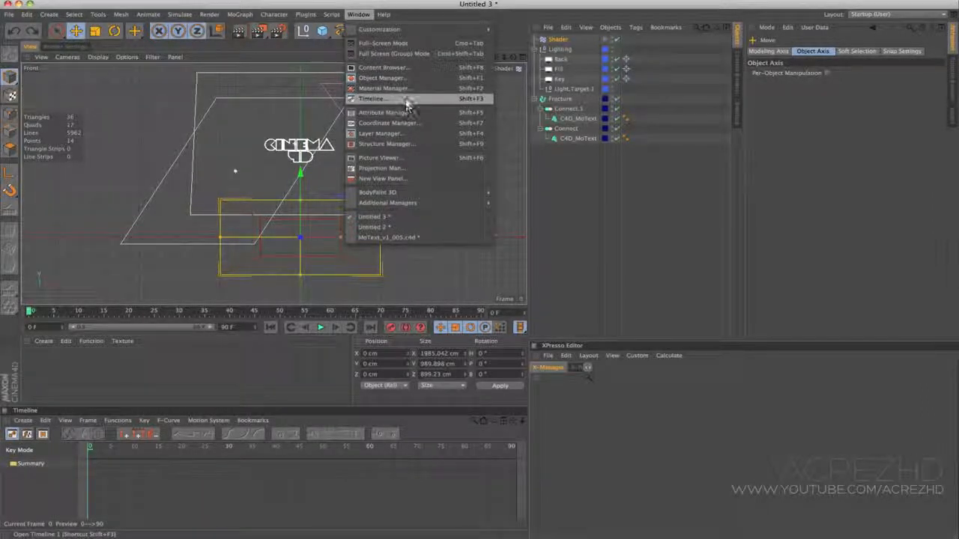
pyautogui.click(215, 485)
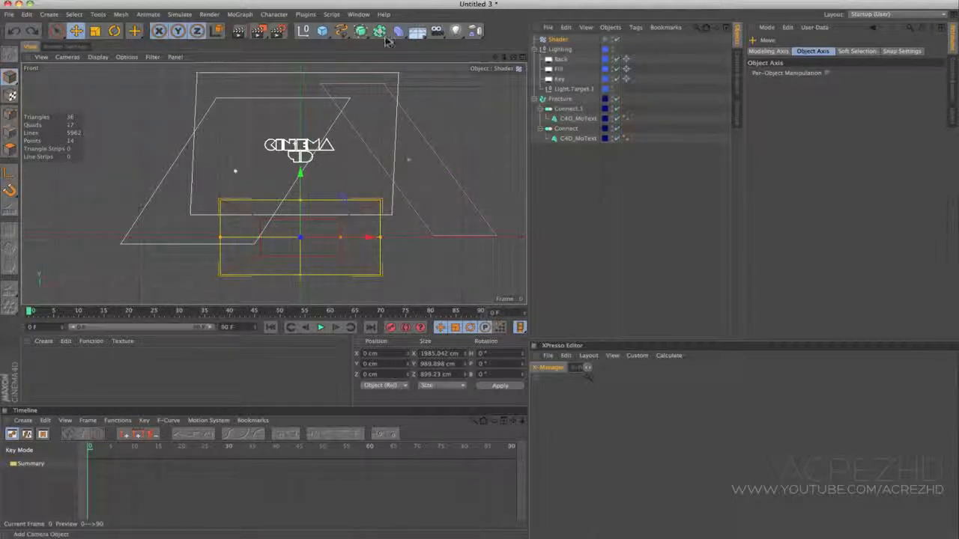
# - Enable Autokeying and extend the project length and its preview range to 300 frames
pyautogui.click(405, 327)
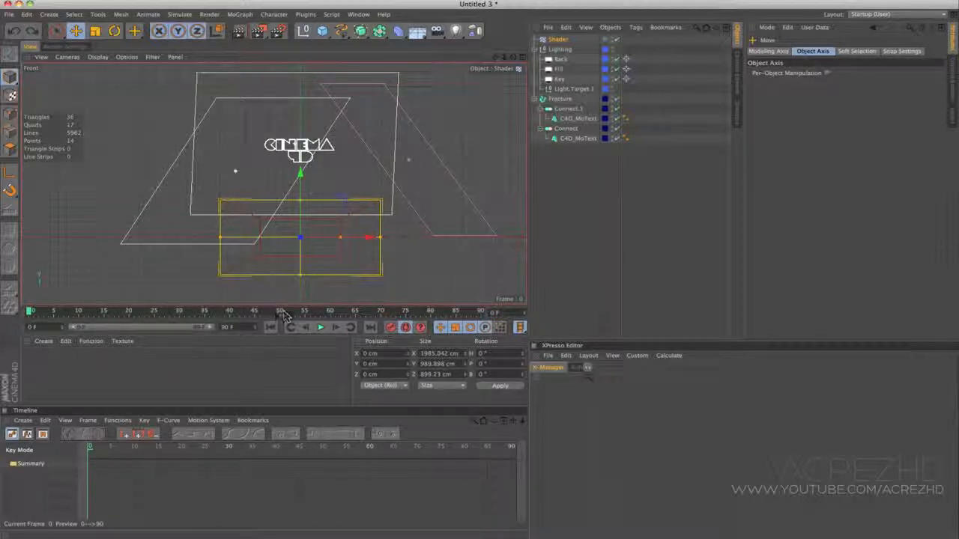
pyautogui.moveTo(237, 328); pyautogui.dragTo(189, 336)
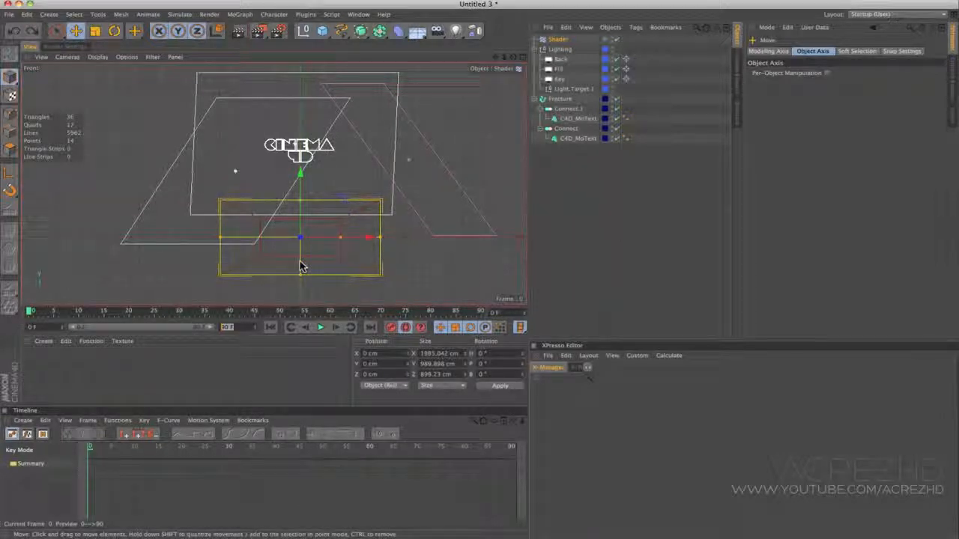
pyautogui.press('Return')
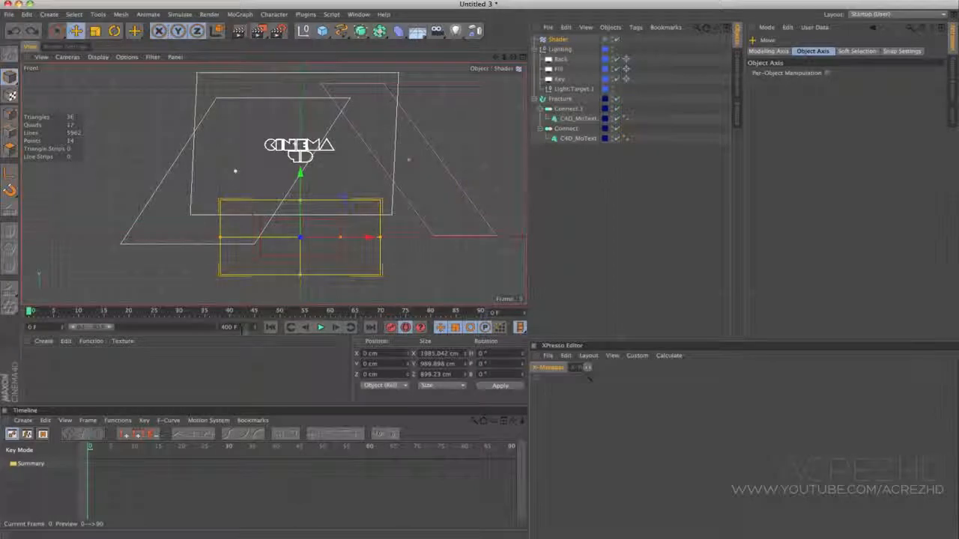
pyautogui.moveTo(242, 330); pyautogui.dragTo(188, 334)
pyautogui.write('300')
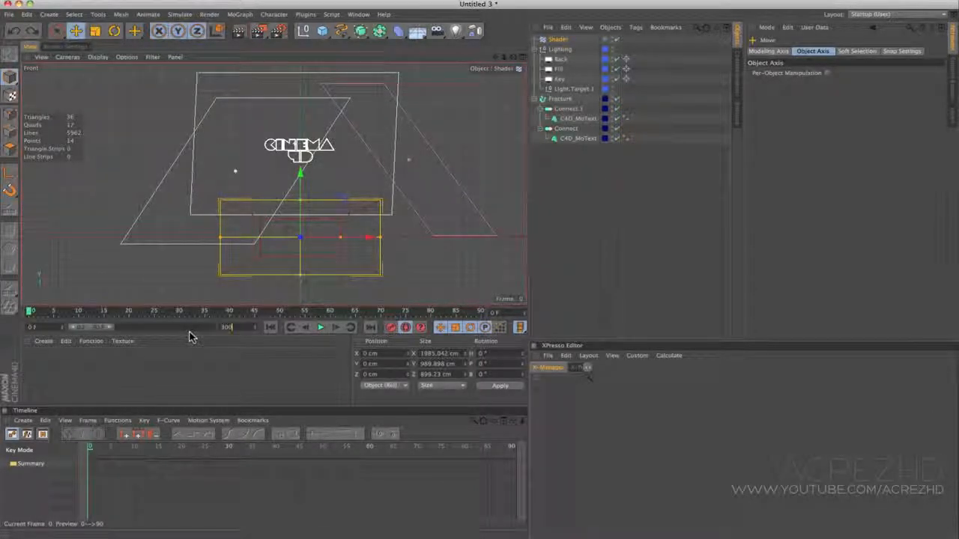
pyautogui.press('Return')
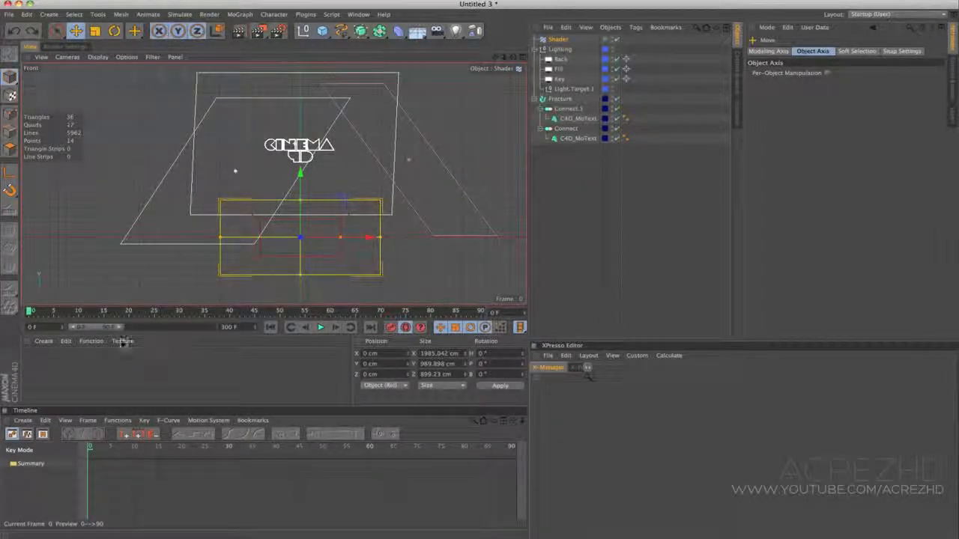
pyautogui.moveTo(122, 328); pyautogui.dragTo(214, 327)
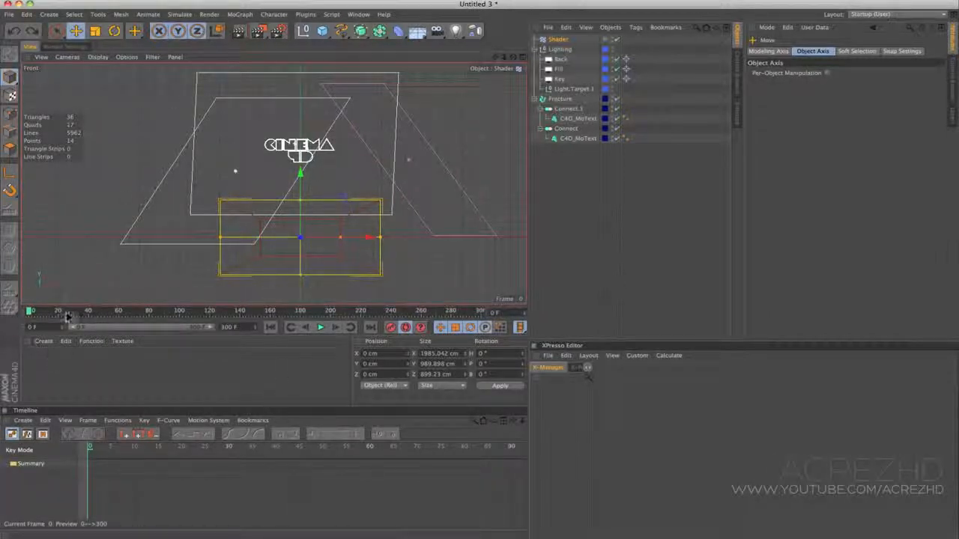
# - Keyframe the Shader effector at frame 60 by moving it to about X -1800 cm, and turn off Autokeying
pyautogui.moveTo(72, 312); pyautogui.dragTo(121, 311)
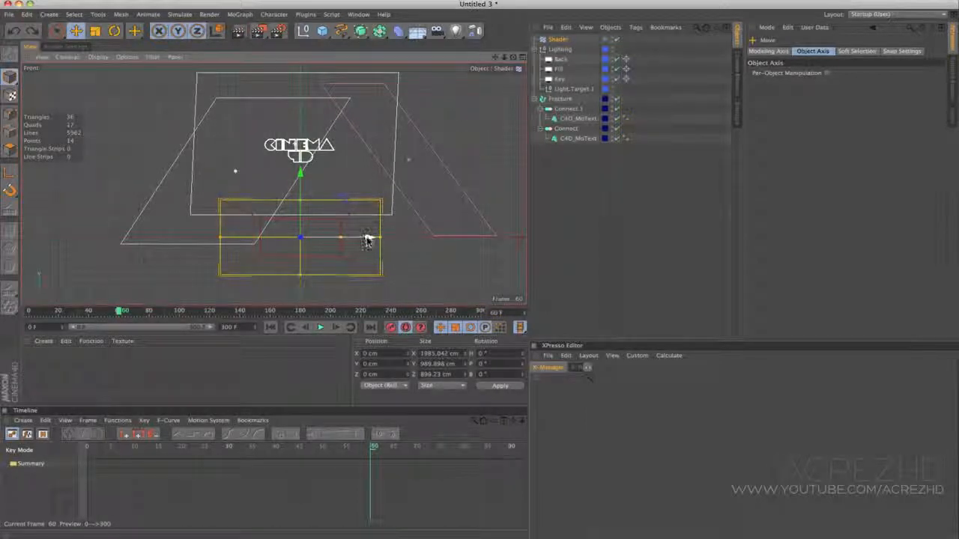
pyautogui.moveTo(367, 240); pyautogui.dragTo(221, 212)
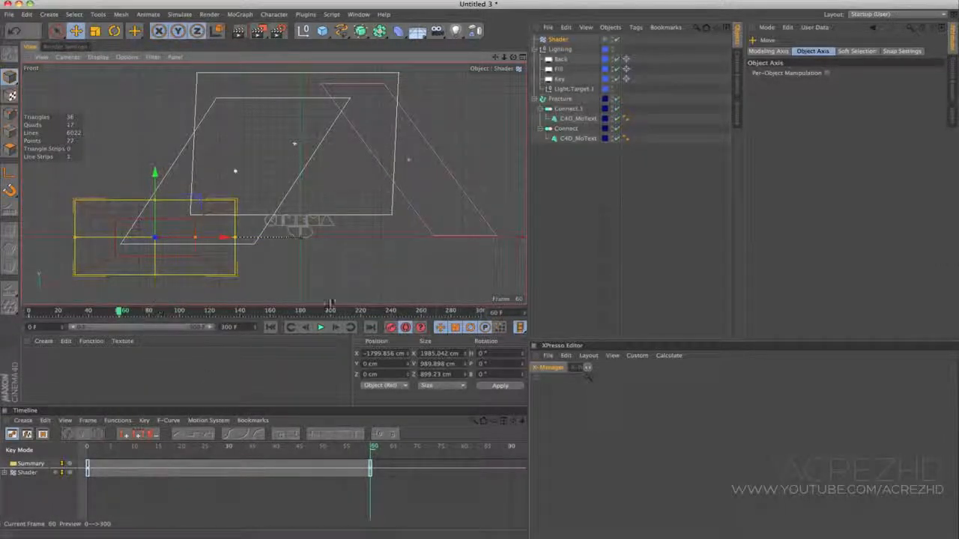
pyautogui.click(406, 329)
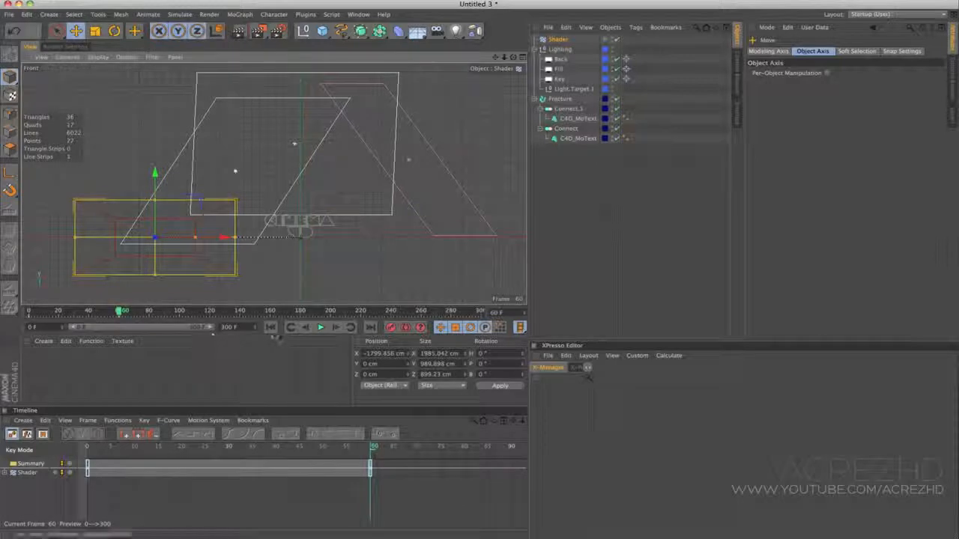
# - Play the Shader effector's animation from the start in the Front view and again in the maximized Perspective view
pyautogui.click(271, 328)
pyautogui.click(323, 330)
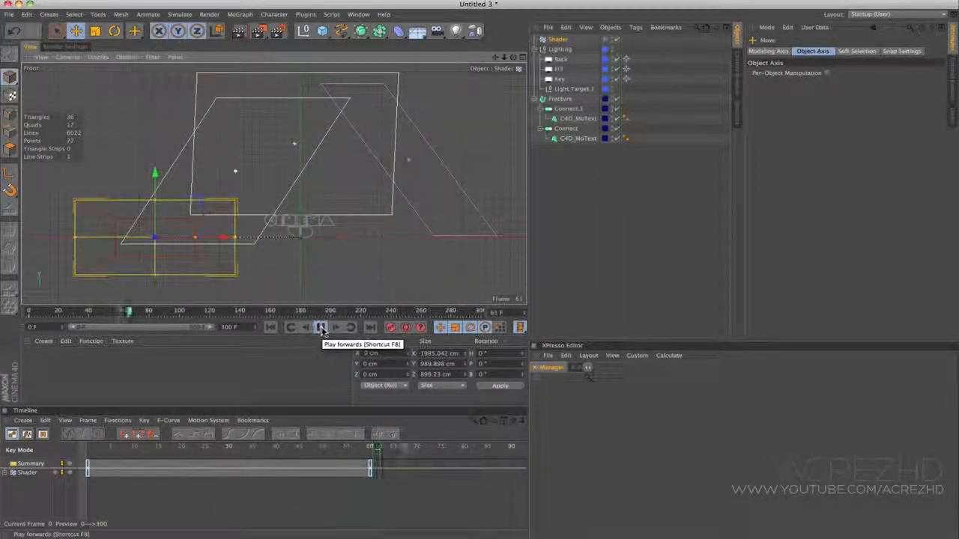
pyautogui.click(320, 328)
pyautogui.click(523, 57)
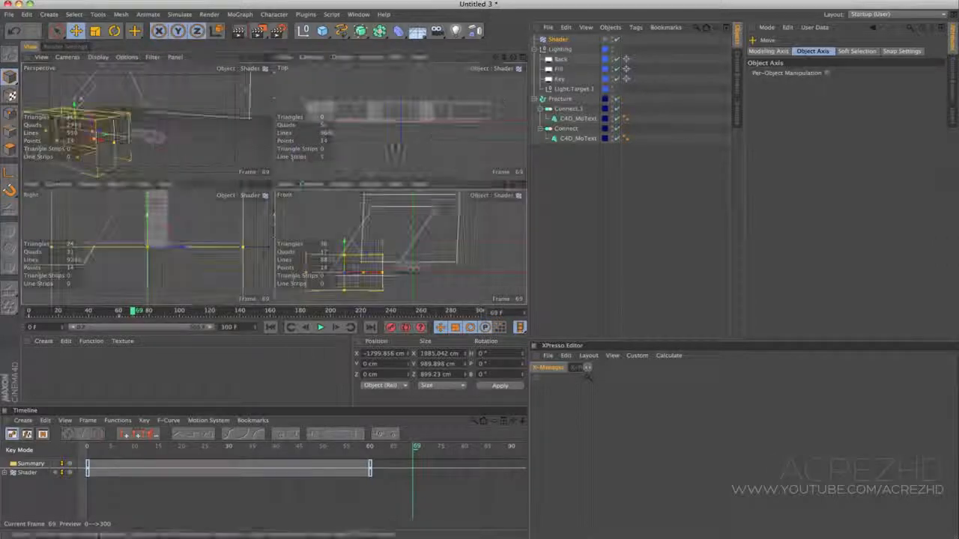
pyautogui.click(270, 58)
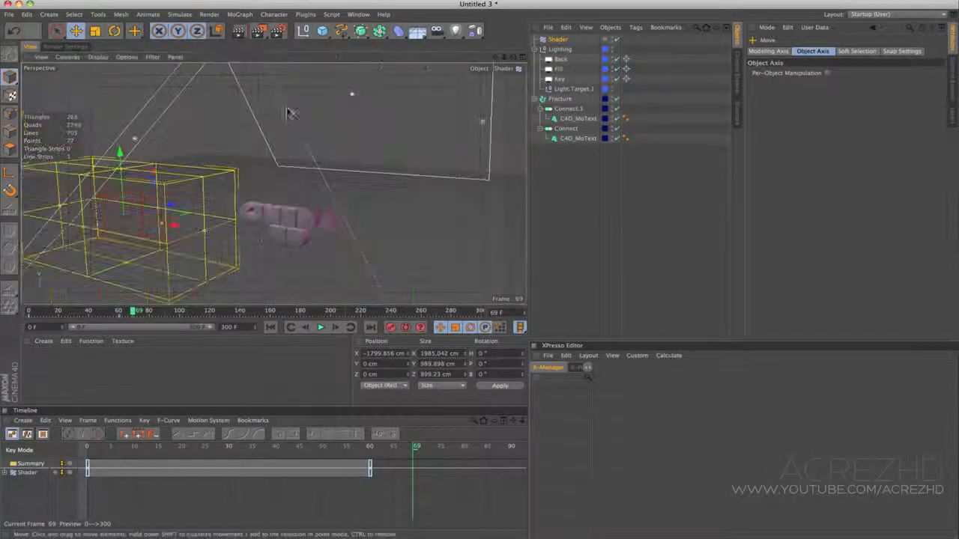
pyautogui.click(294, 328)
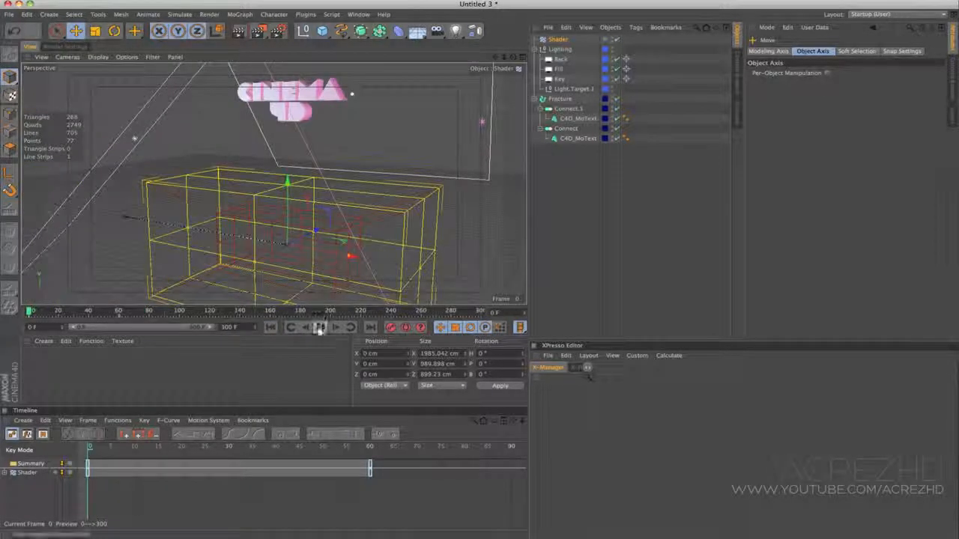
pyautogui.click(320, 327)
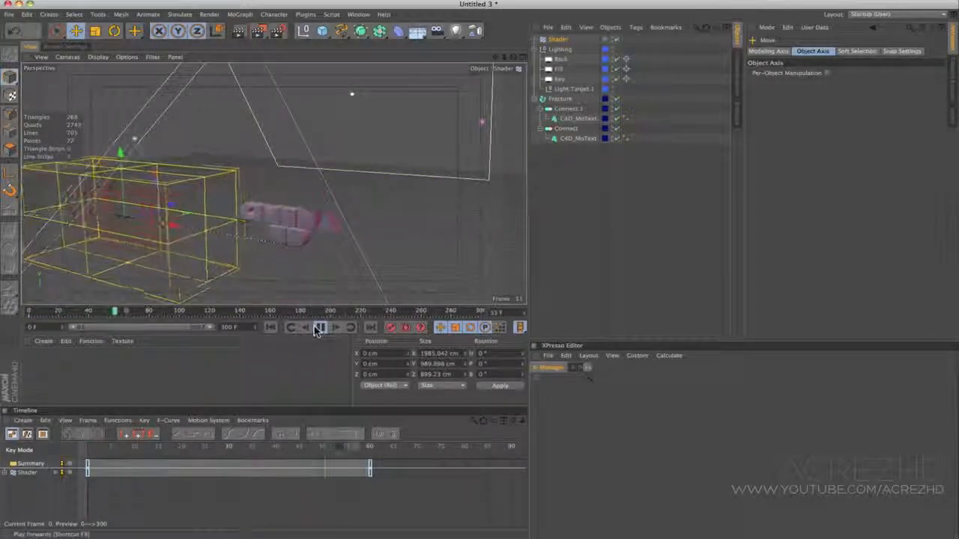
pyautogui.click(320, 330)
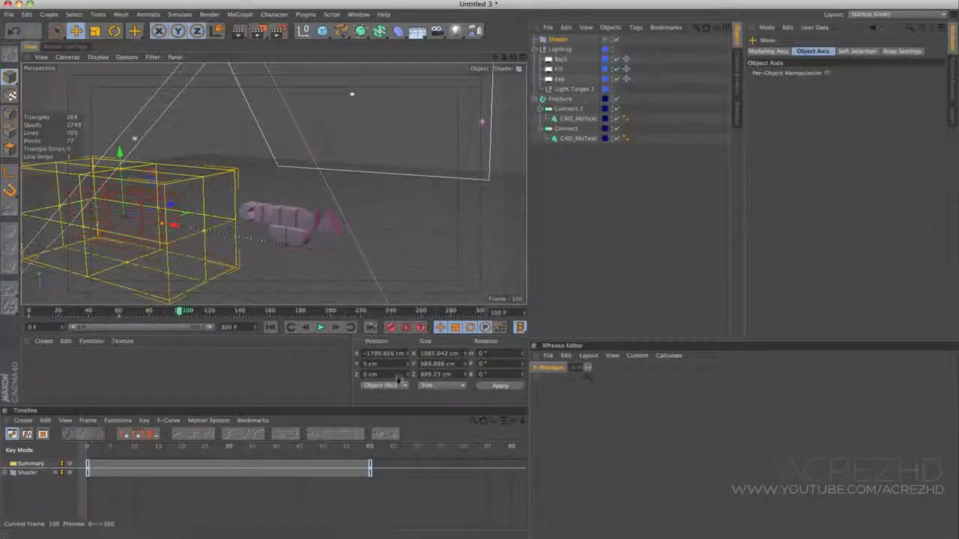
# - Record a Shader effector keyframe at frame 100, and move the effector back to about X -17.7 cm at frame 130
pyautogui.click(391, 328)
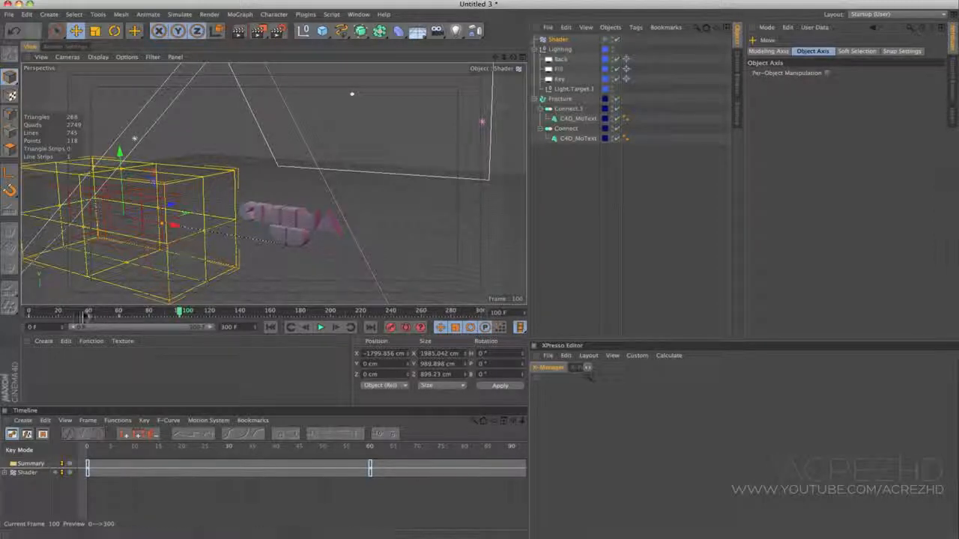
pyautogui.moveTo(105, 313); pyautogui.dragTo(168, 318)
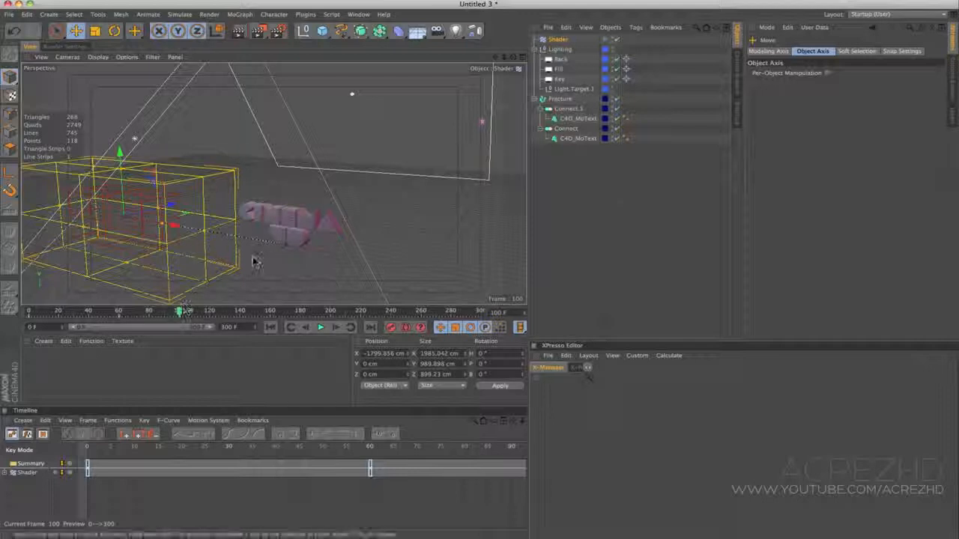
pyautogui.keyDown('alt'); pyautogui.moveTo(334, 222); pyautogui.dragTo(333, 185); pyautogui.keyUp('alt')
pyautogui.click(220, 314)
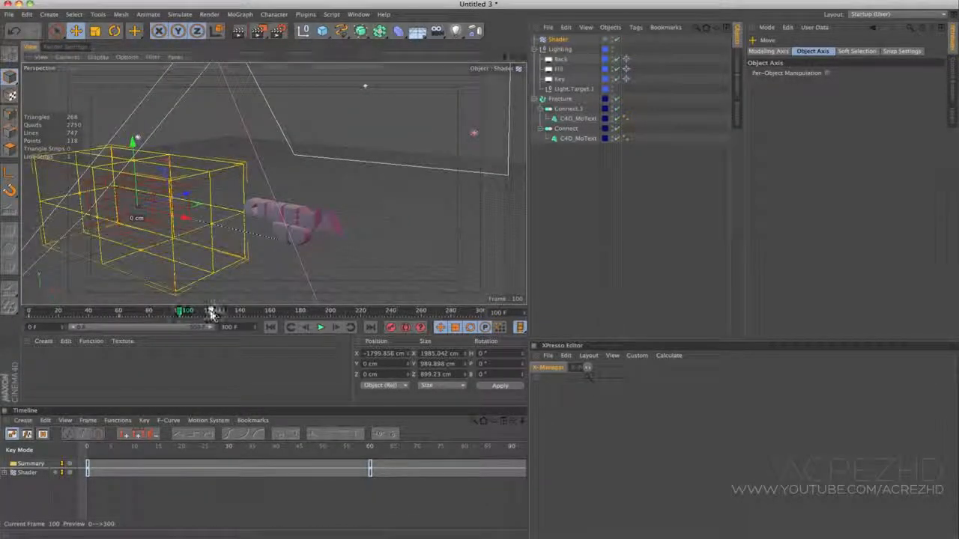
pyautogui.moveTo(226, 315); pyautogui.dragTo(227, 315)
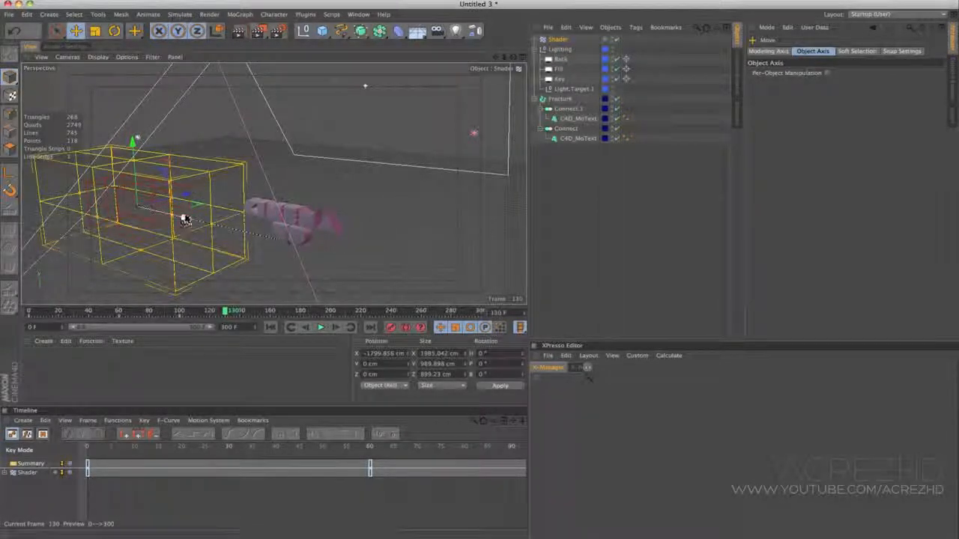
pyautogui.moveTo(185, 220); pyautogui.dragTo(348, 259)
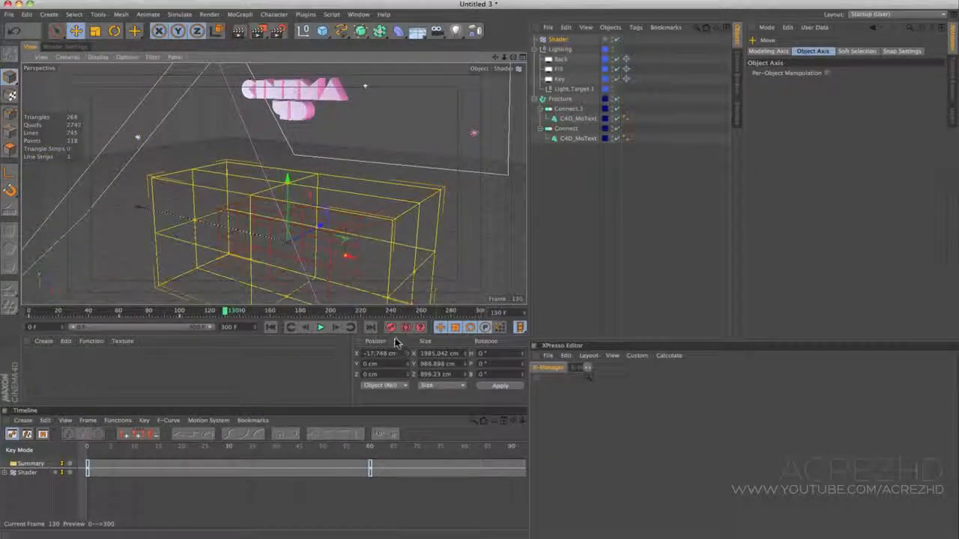
# - Play the animation from the first frame to check the effector's return movement and its effect on the text
pyautogui.click(269, 328)
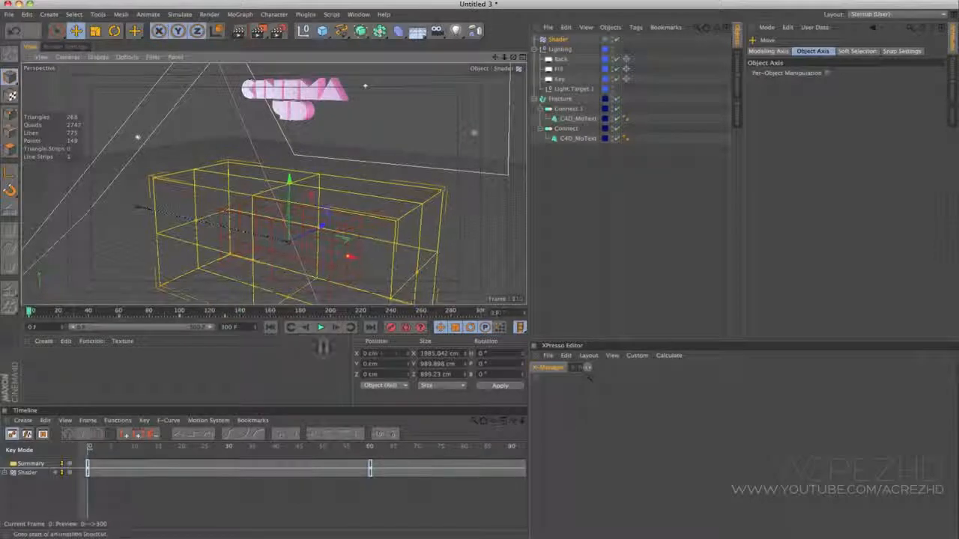
pyautogui.click(319, 329)
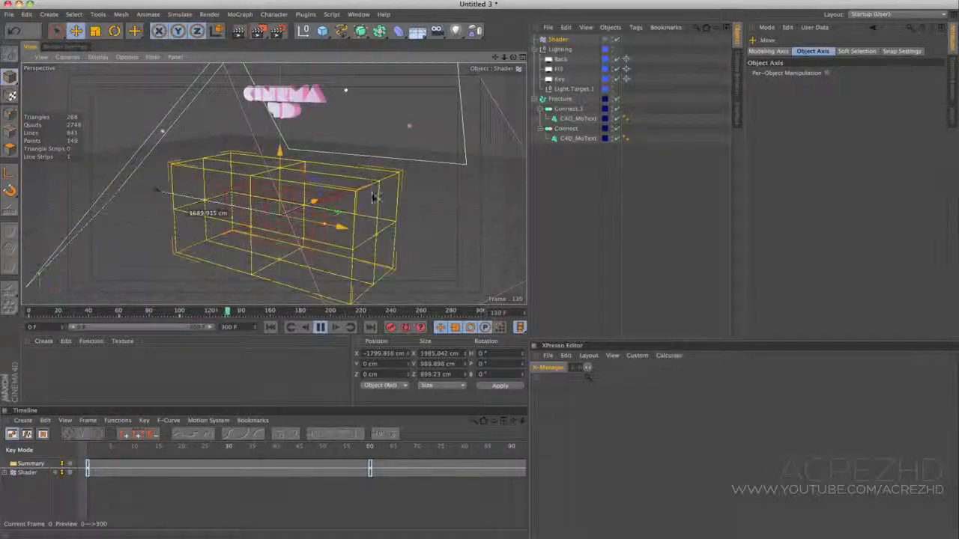
pyautogui.click(322, 330)
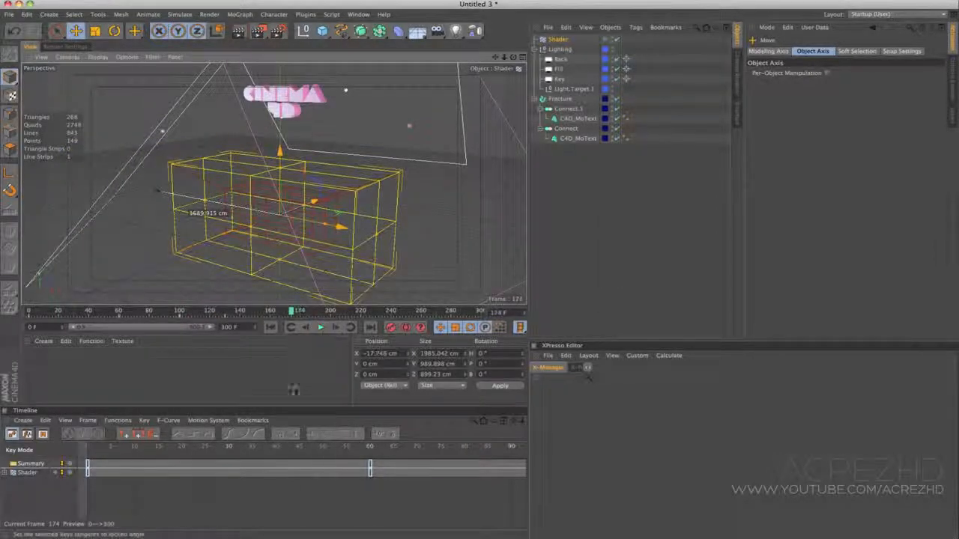
# - Keyframe the Shader effector's P.Y parameter at 1000 cm on frame 100 and at -1000 cm on frame 101
pyautogui.keyDown('alt'); pyautogui.moveTo(314, 201); pyautogui.dragTo(312, 197, button='middle'); pyautogui.keyUp('alt')
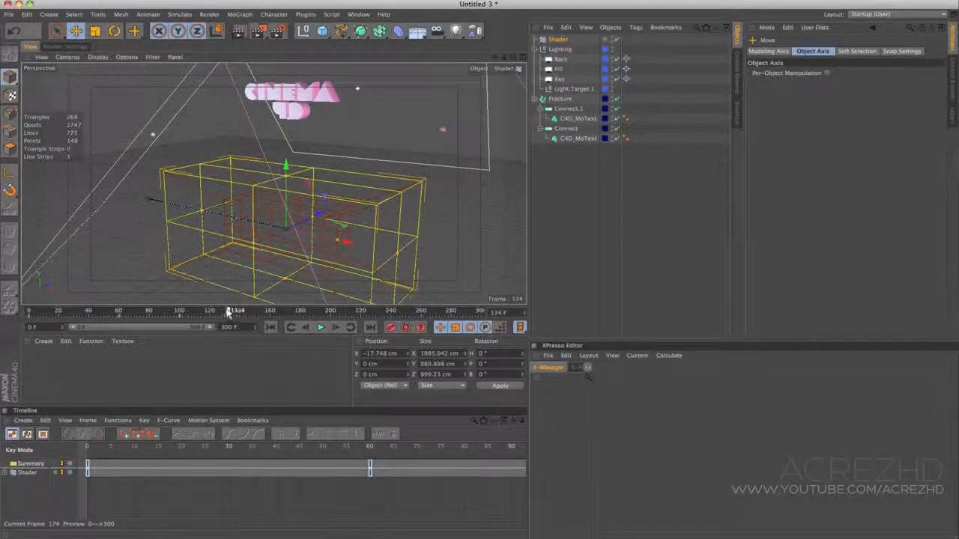
pyautogui.moveTo(234, 307); pyautogui.dragTo(181, 319)
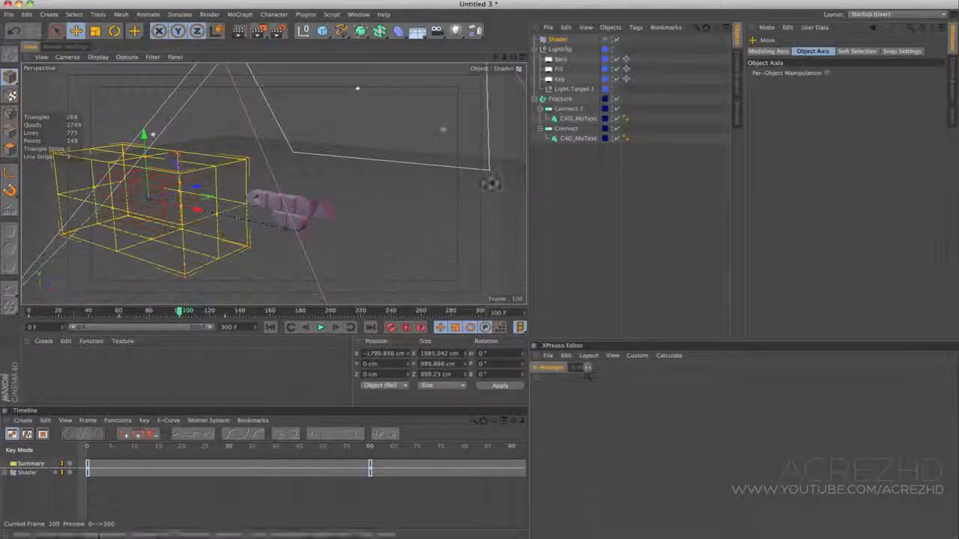
pyautogui.click(558, 39)
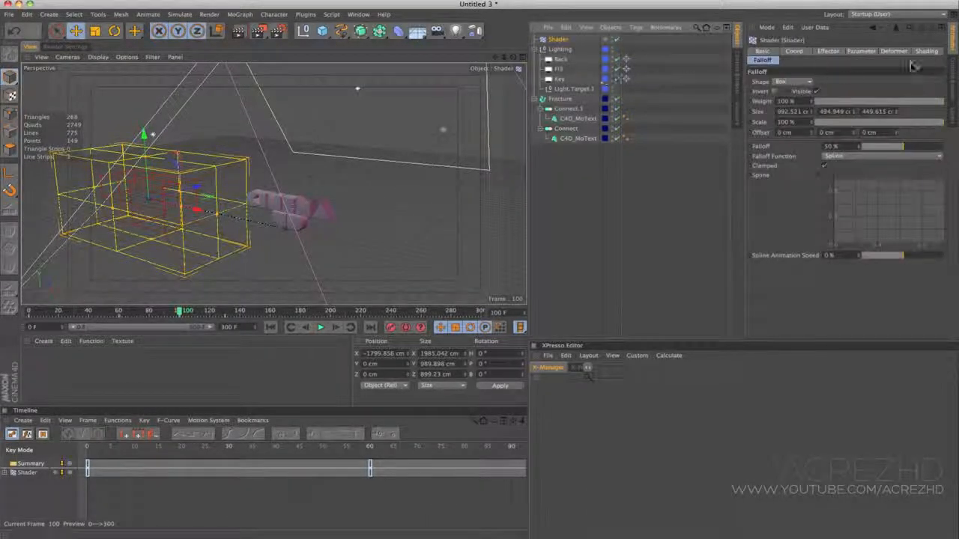
pyautogui.click(826, 51)
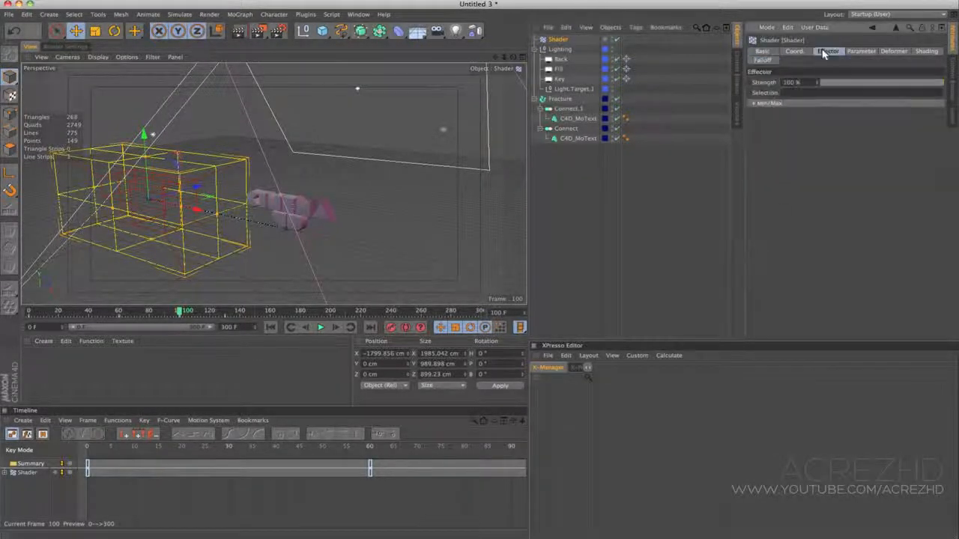
pyautogui.click(861, 52)
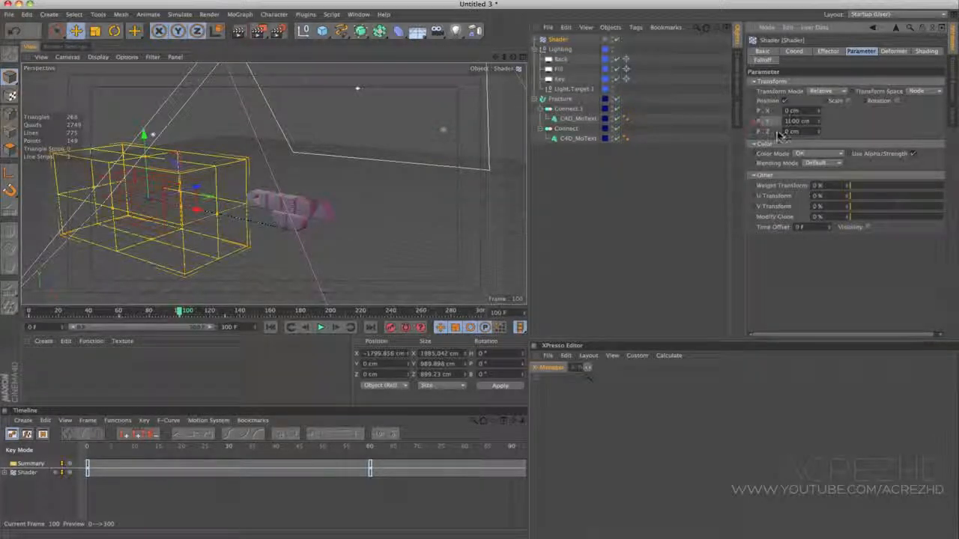
pyautogui.click(337, 327)
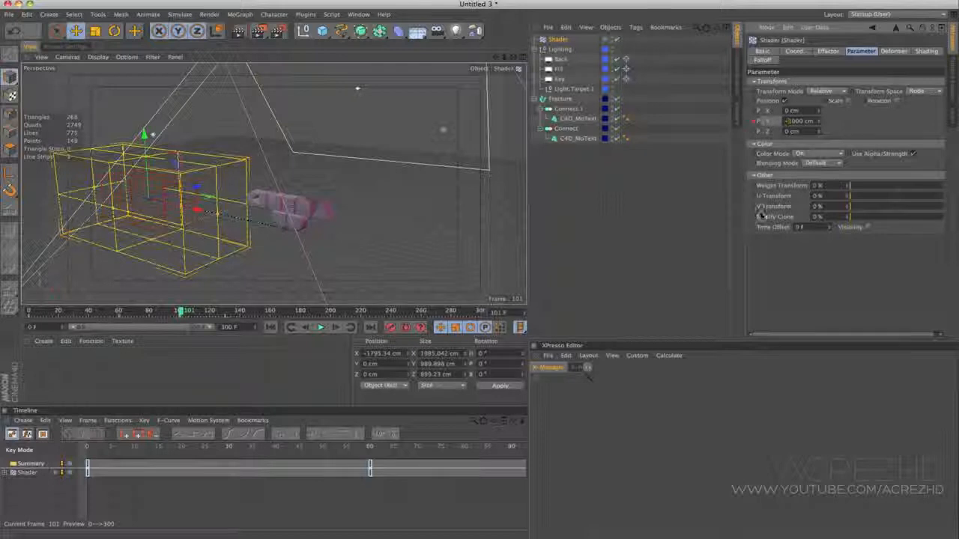
# - Play and scrub the animation from the first frame to check how the text moves with the keyframed P.Y value
pyautogui.click(271, 328)
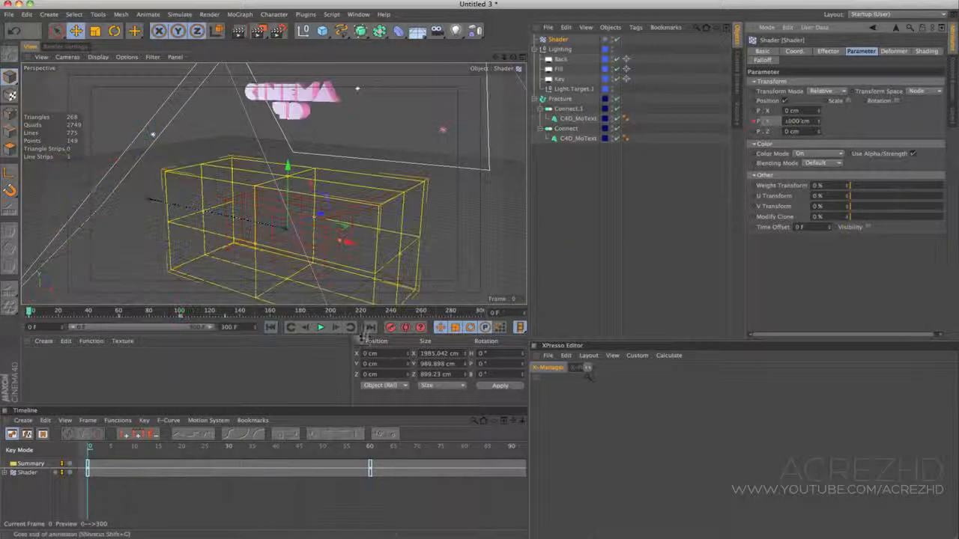
pyautogui.click(322, 327)
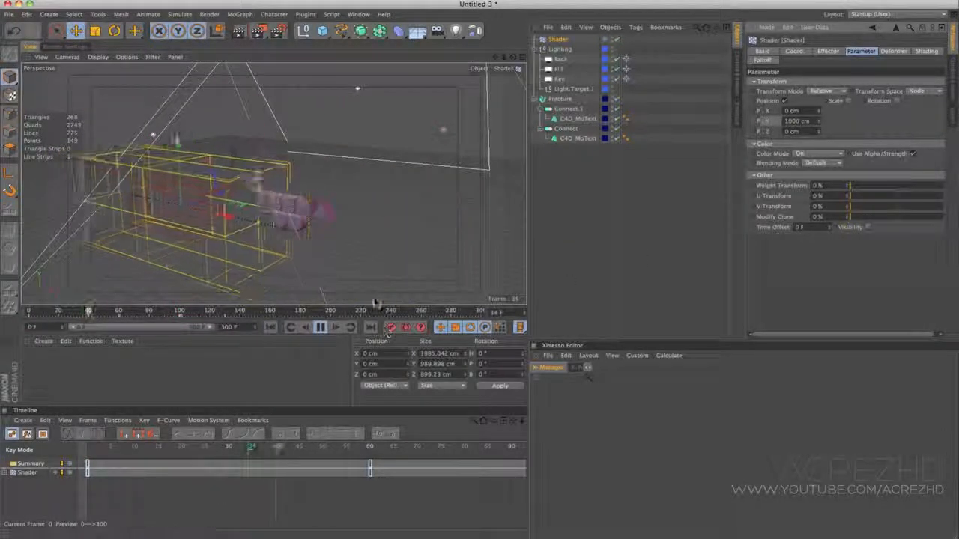
pyautogui.click(322, 328)
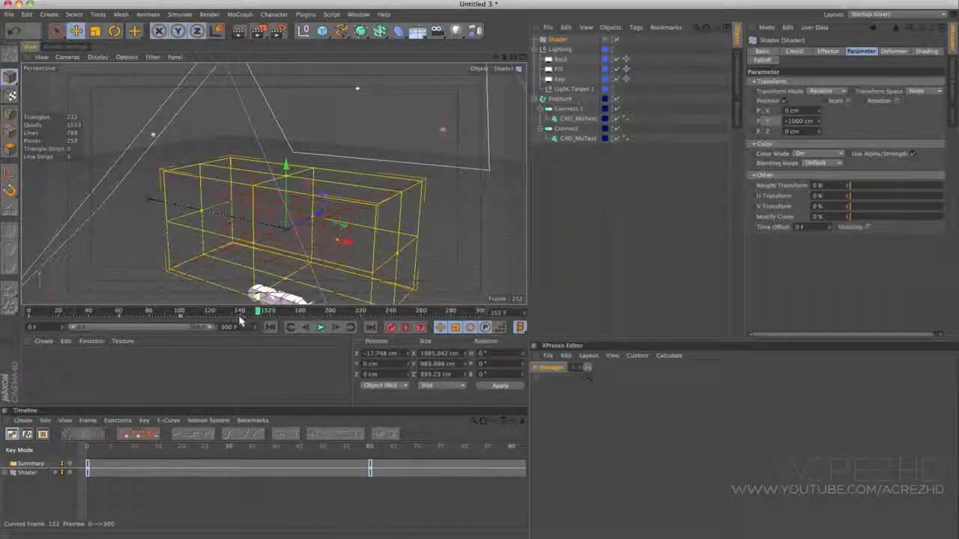
pyautogui.moveTo(247, 311); pyautogui.dragTo(30, 334)
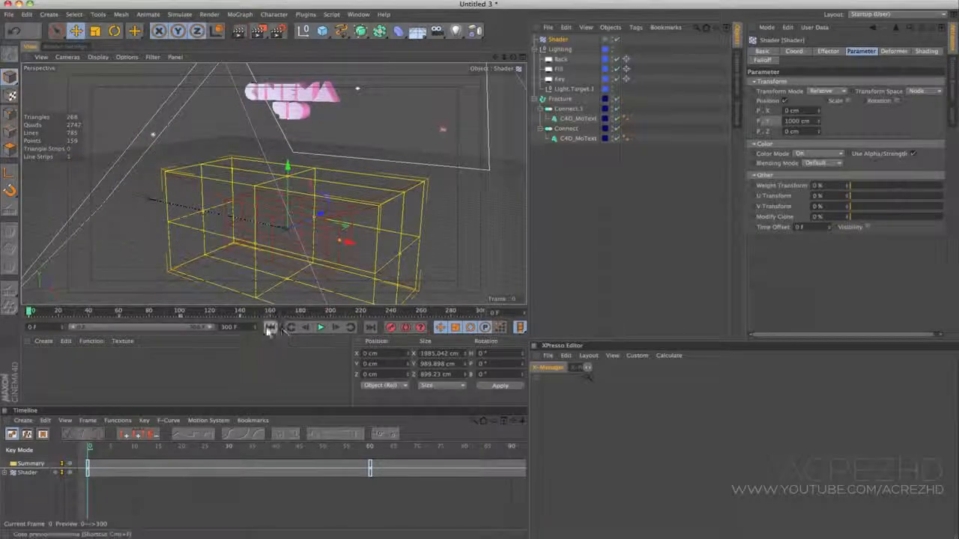
pyautogui.click(322, 329)
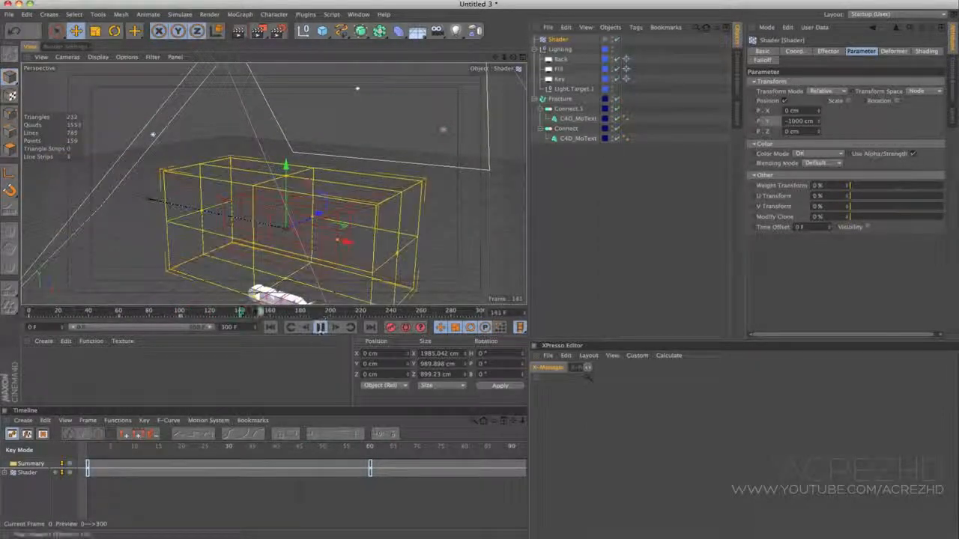
pyautogui.click(321, 328)
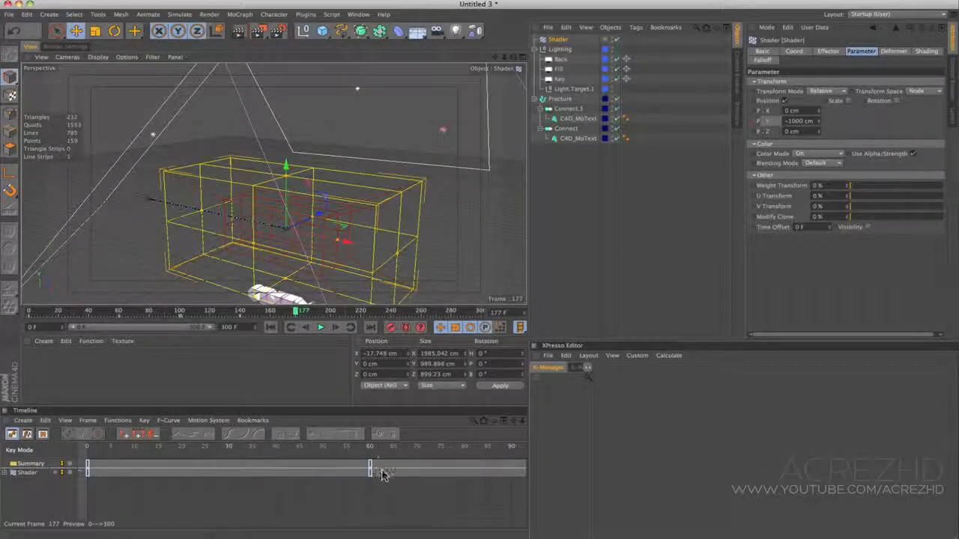
# - Move the Shader effector's last key to frame 150 in the Timeline
pyautogui.keyDown('alt'); pyautogui.moveTo(388, 495); pyautogui.dragTo(15, 460, button='right'); pyautogui.keyUp('alt')
pyautogui.moveTo(349, 483)
pyautogui.keyDown('alt'); pyautogui.mouseDown(button='right')
pyautogui.moveTo(323, 494)
pyautogui.moveTo(295, 472)
pyautogui.mouseUp(button='right'); pyautogui.keyUp('alt')
pyautogui.keyDown('alt'); pyautogui.moveTo(388, 486); pyautogui.dragTo(290, 487, button='middle'); pyautogui.keyUp('alt')
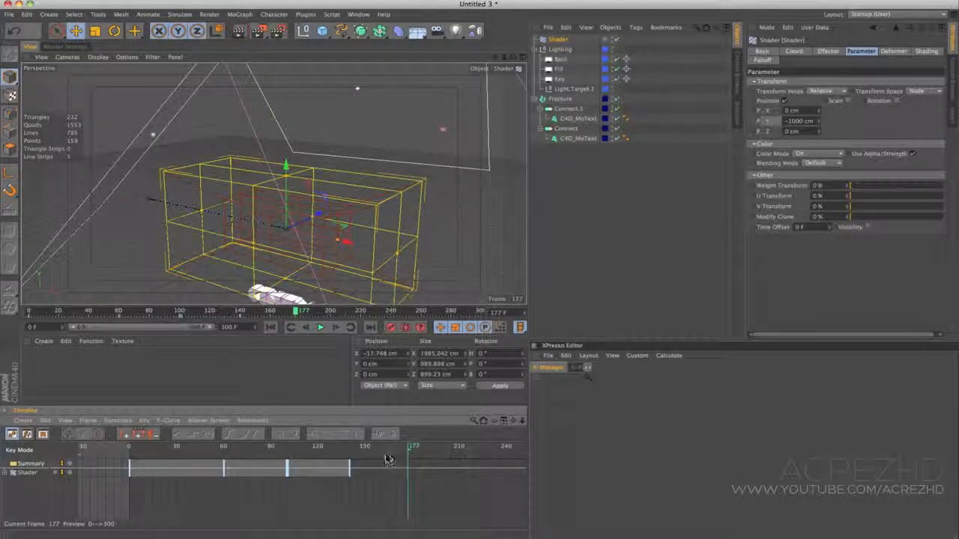
pyautogui.moveTo(383, 449); pyautogui.dragTo(366, 450)
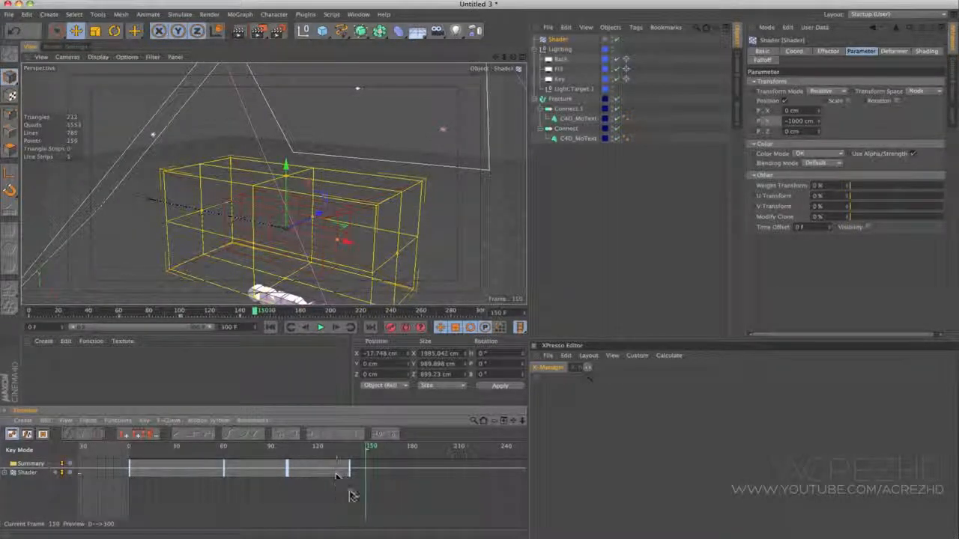
pyautogui.click(349, 470)
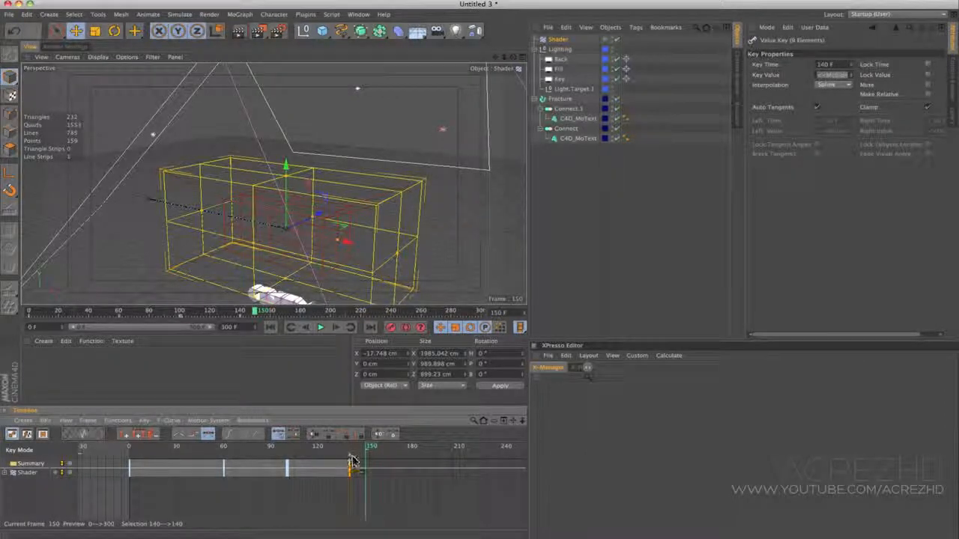
pyautogui.moveTo(360, 462); pyautogui.dragTo(366, 466)
# - Play the retimed Shader animation and examine the text and falloff box up close in the Perspective view
pyautogui.click(320, 328)
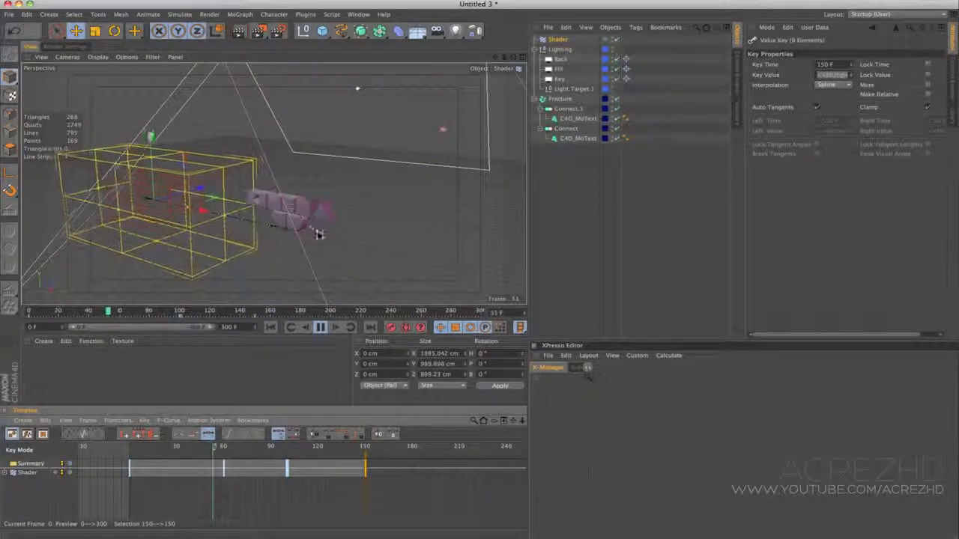
pyautogui.keyDown('alt'); pyautogui.moveTo(291, 210); pyautogui.dragTo(326, 207, button='right'); pyautogui.keyUp('alt')
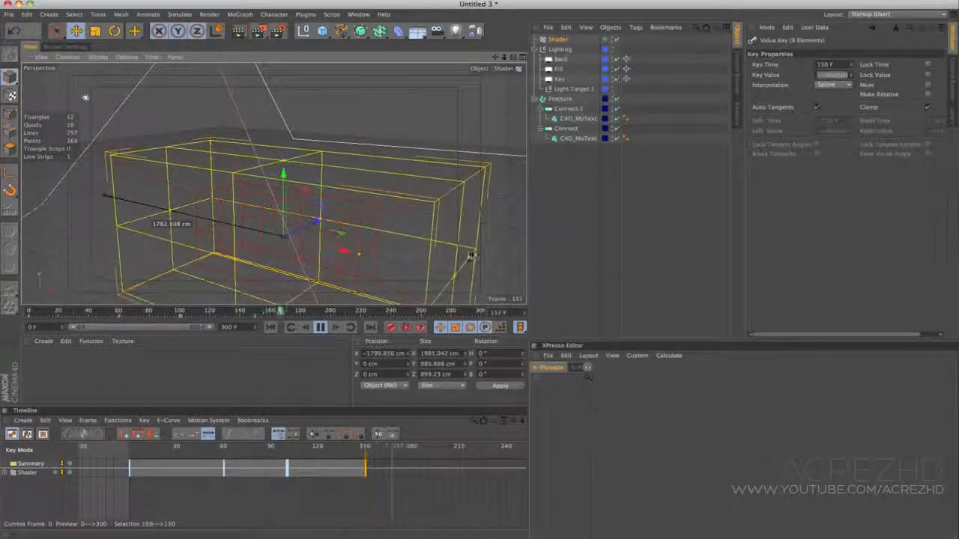
pyautogui.click(324, 329)
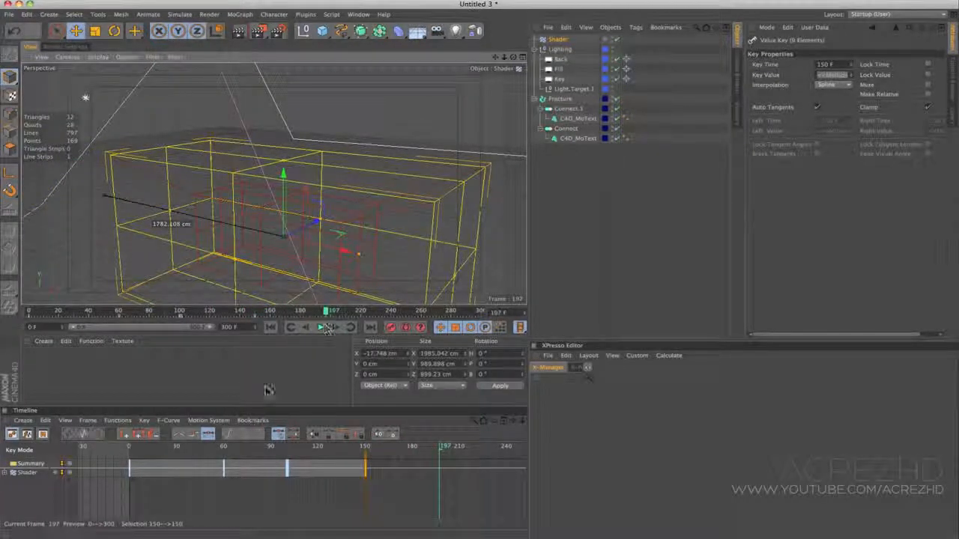
pyautogui.click(271, 328)
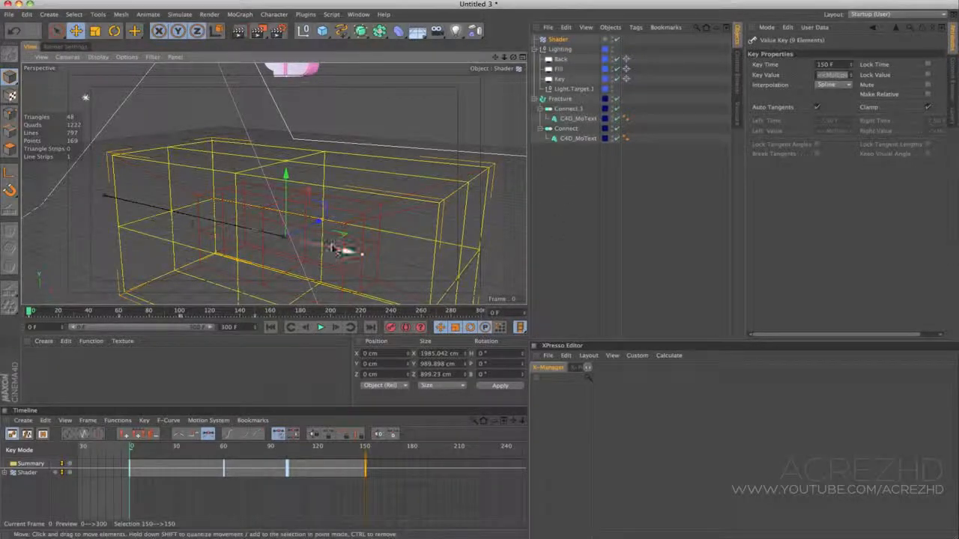
pyautogui.scroll(-4, 345, 234)
pyautogui.scroll(3, 348, 229)
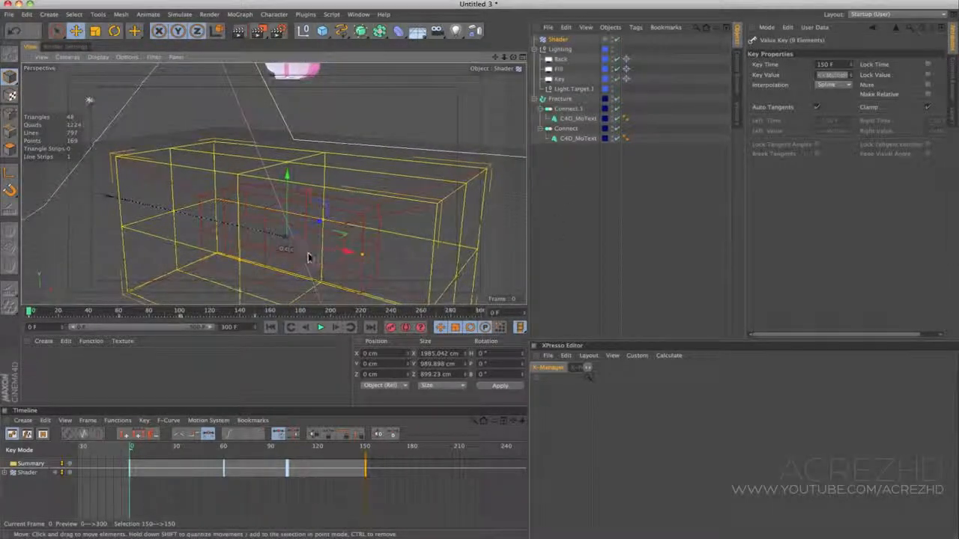
pyautogui.scroll(-3, 311, 253)
pyautogui.scroll(3, 300, 256)
pyautogui.keyDown('alt'); pyautogui.moveTo(350, 252); pyautogui.dragTo(353, 237, button='middle'); pyautogui.keyUp('alt')
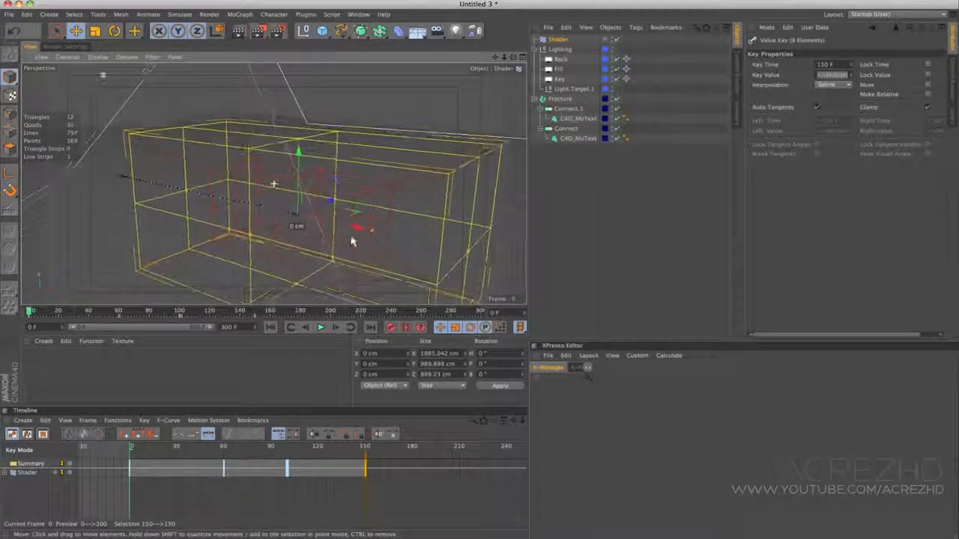
# - Add a Delay effector to the Fracture object, with its strength at 75% and its mode set to Spring
pyautogui.click(561, 99)
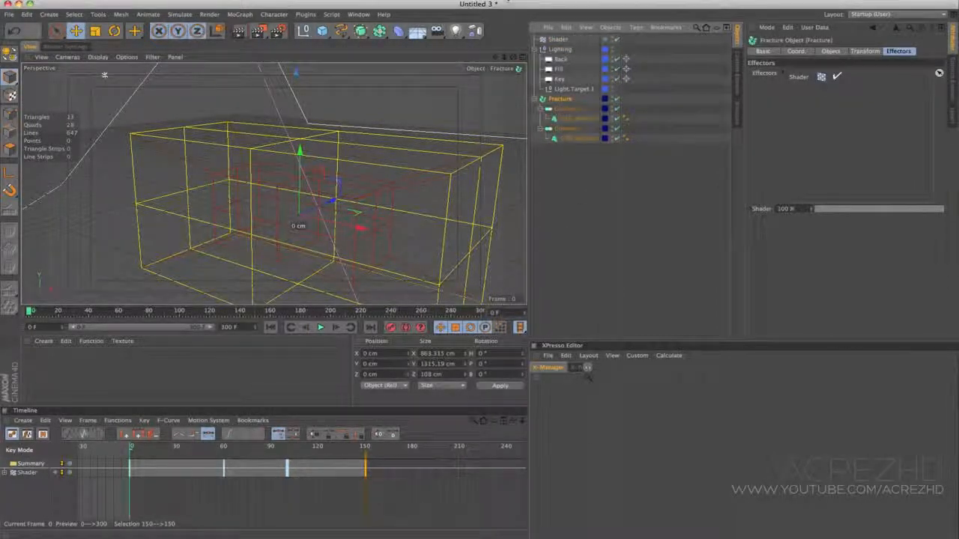
pyautogui.click(240, 15)
pyautogui.moveTo(277, 30)
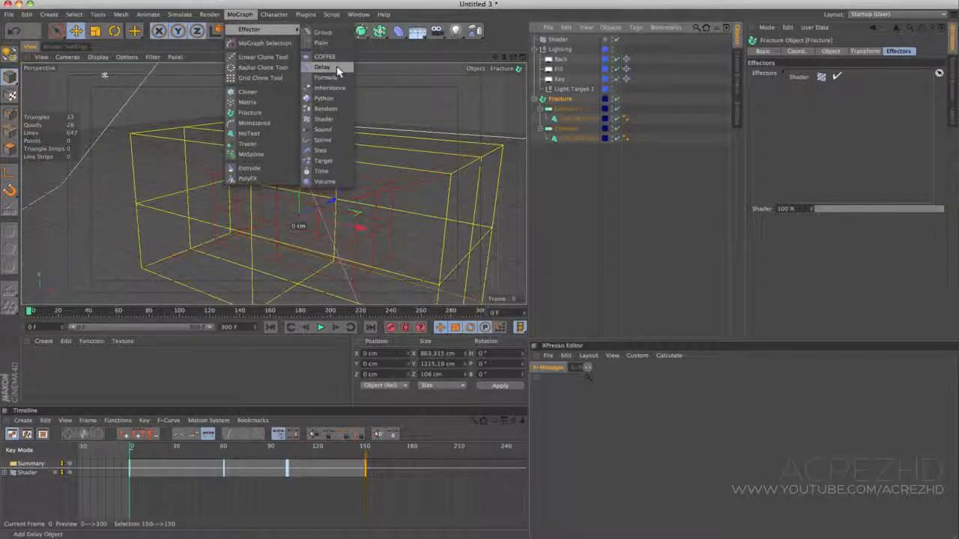
pyautogui.click(338, 68)
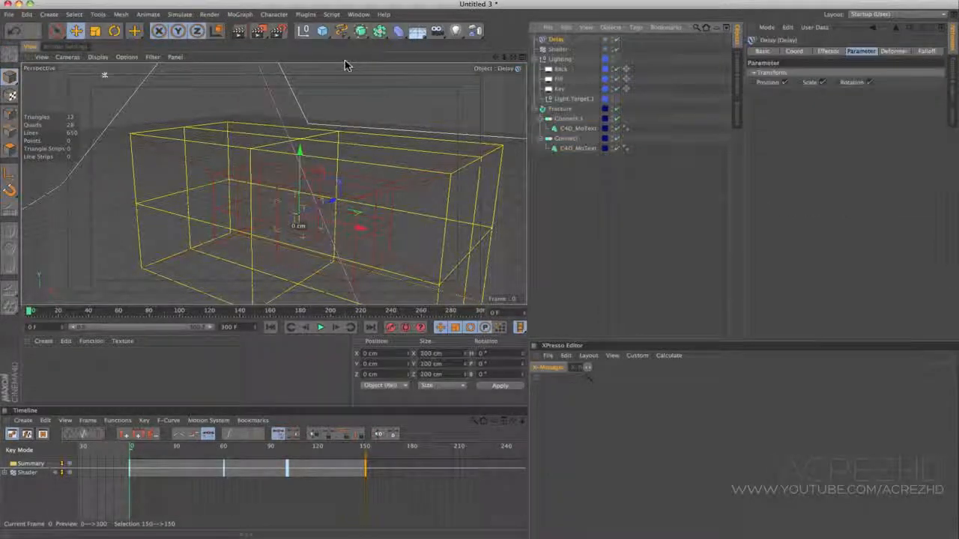
pyautogui.click(827, 53)
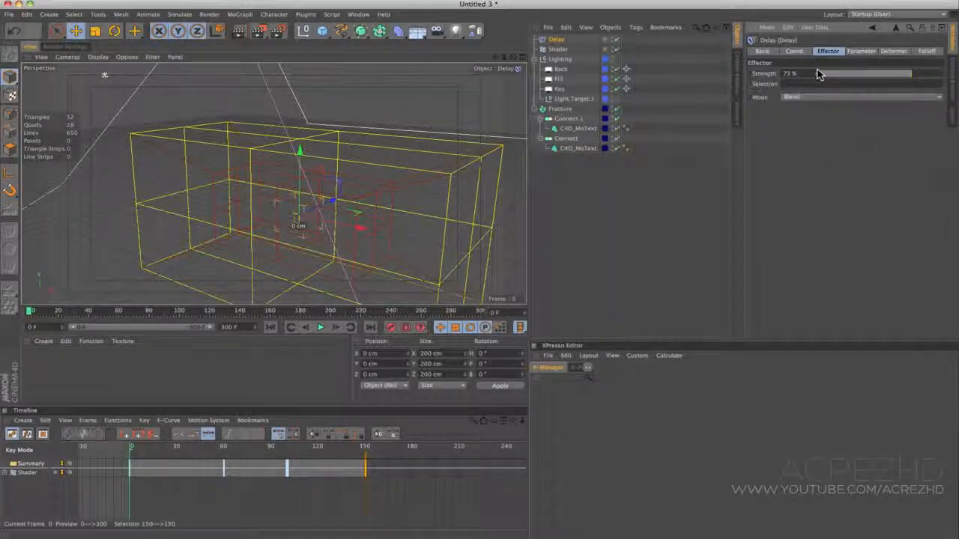
pyautogui.click(820, 99)
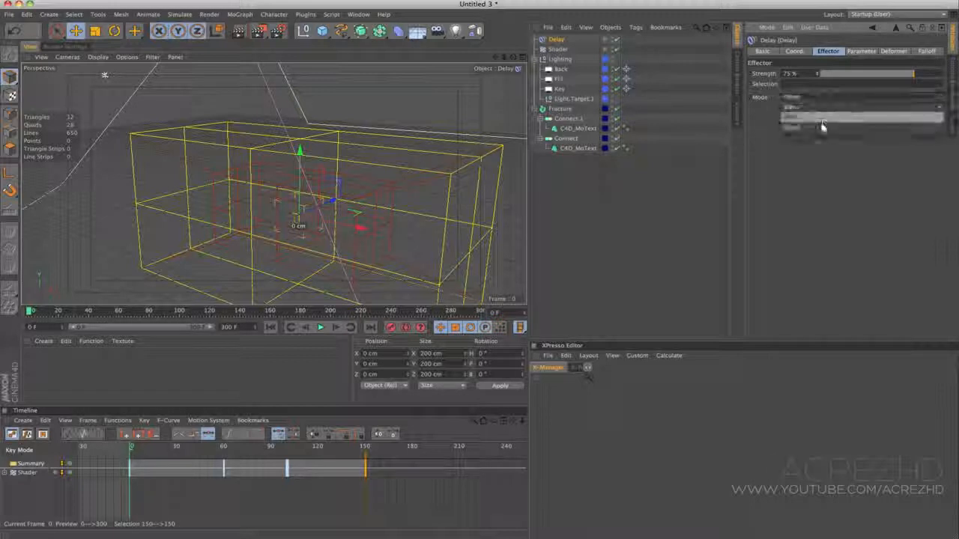
pyautogui.click(820, 127)
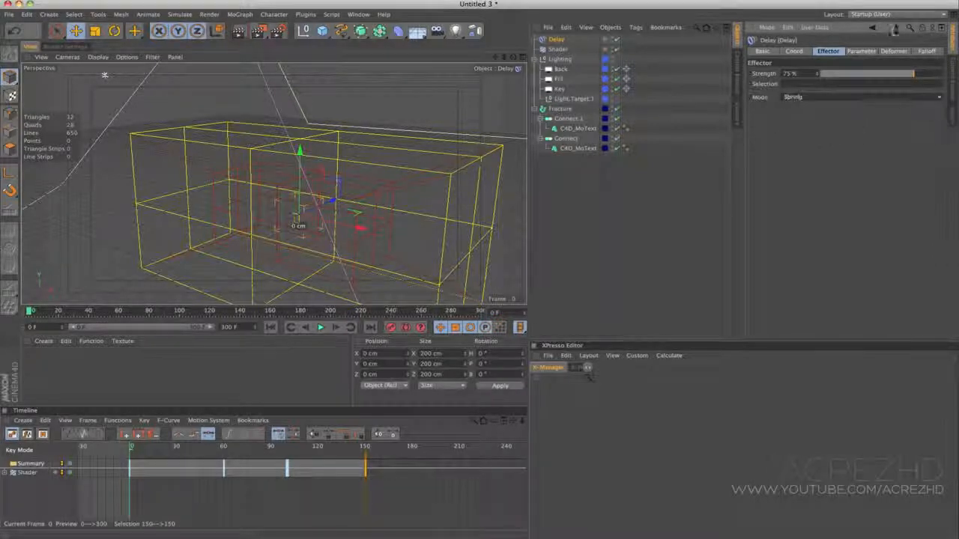
# - Play the animation from the start to check the Delay effector's spring motion on the text
pyautogui.click(320, 327)
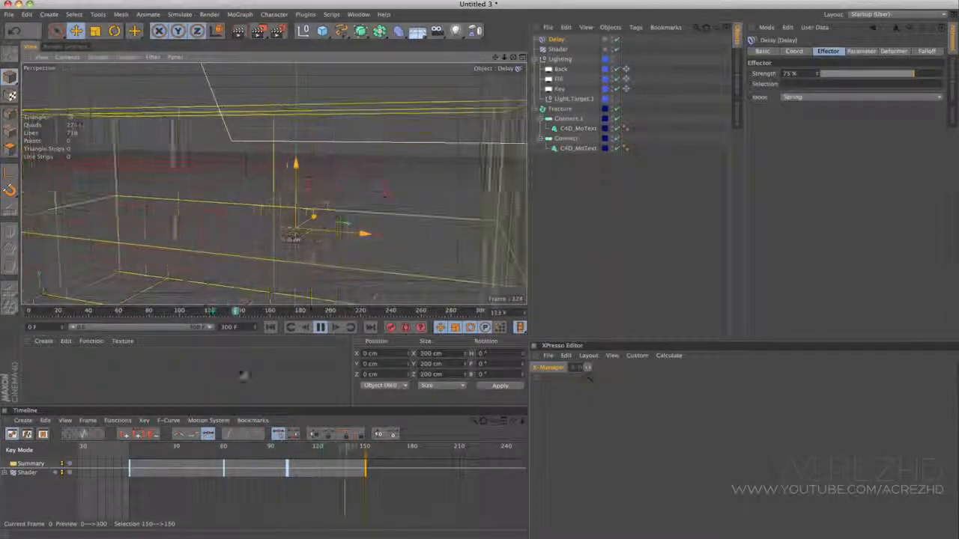
pyautogui.click(271, 329)
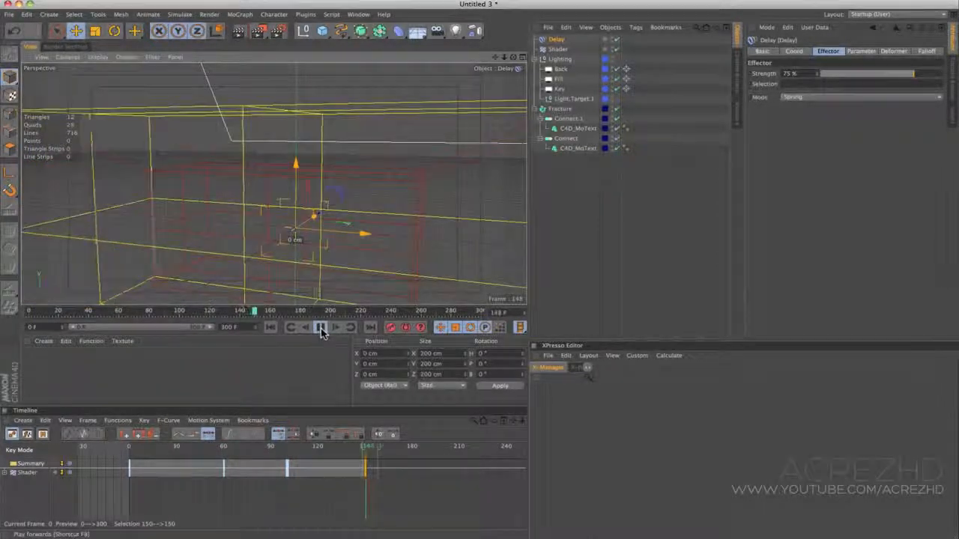
pyautogui.click(320, 327)
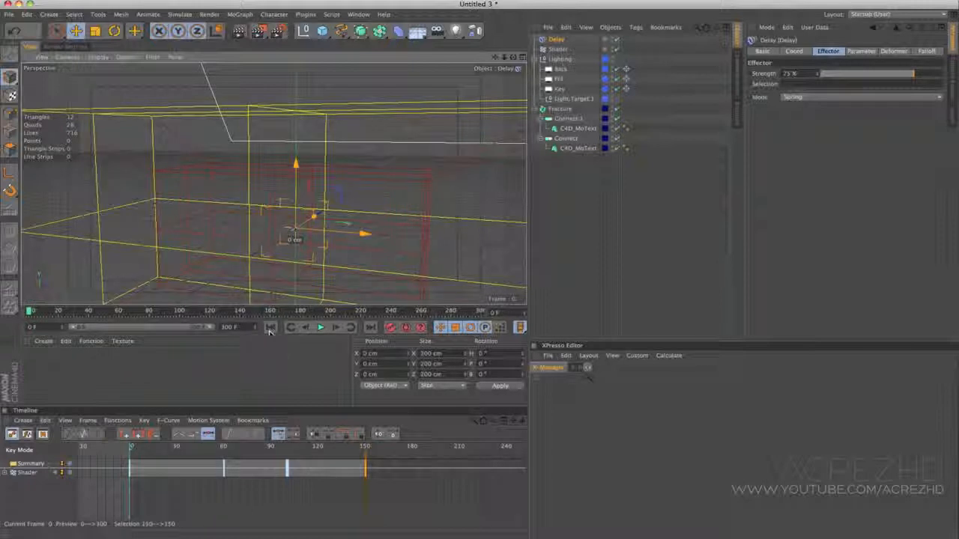
pyautogui.keyDown('alt'); pyautogui.moveTo(296, 227); pyautogui.dragTo(323, 244); pyautogui.keyUp('alt')
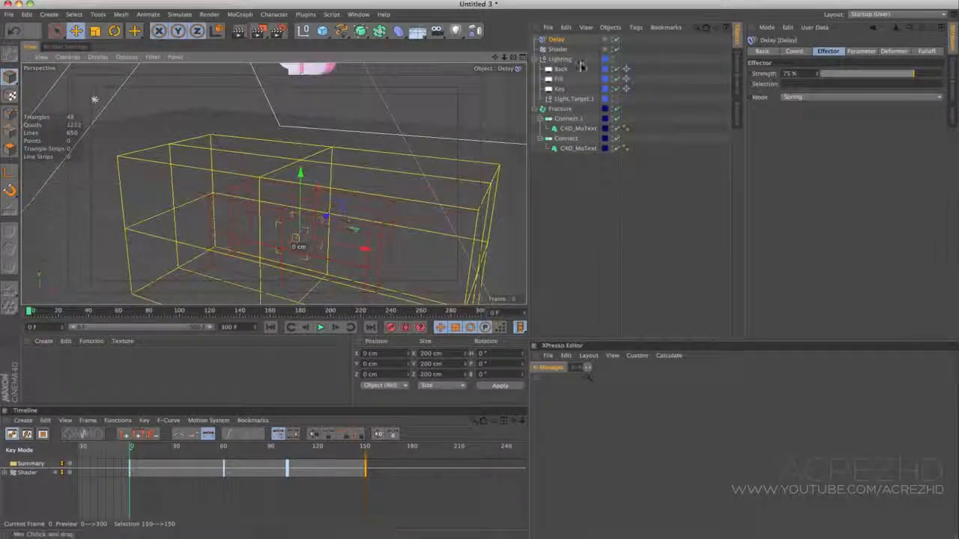
# - Select the Delay and Shader effectors together
pyautogui.click(558, 49)
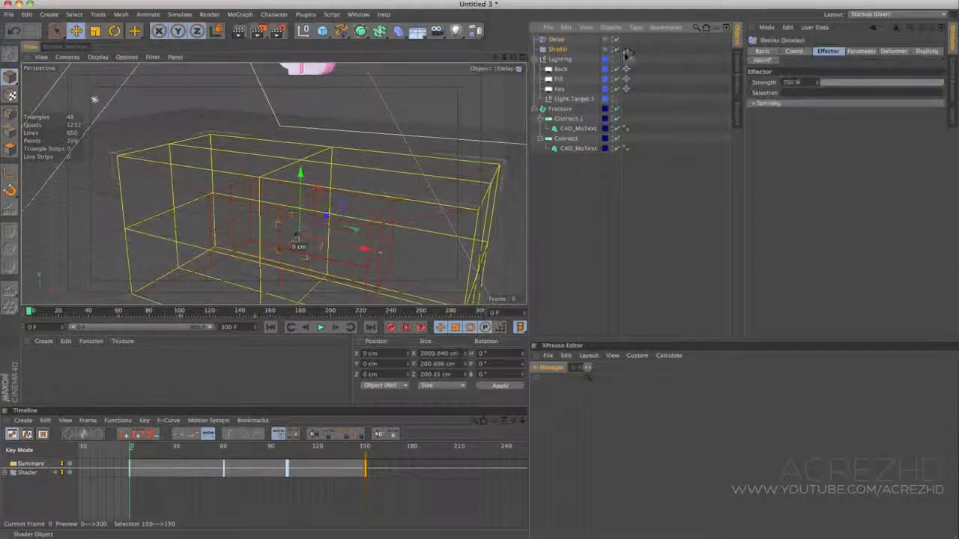
pyautogui.keyDown('shift'); pyautogui.click(556, 39); pyautogui.keyUp('shift')
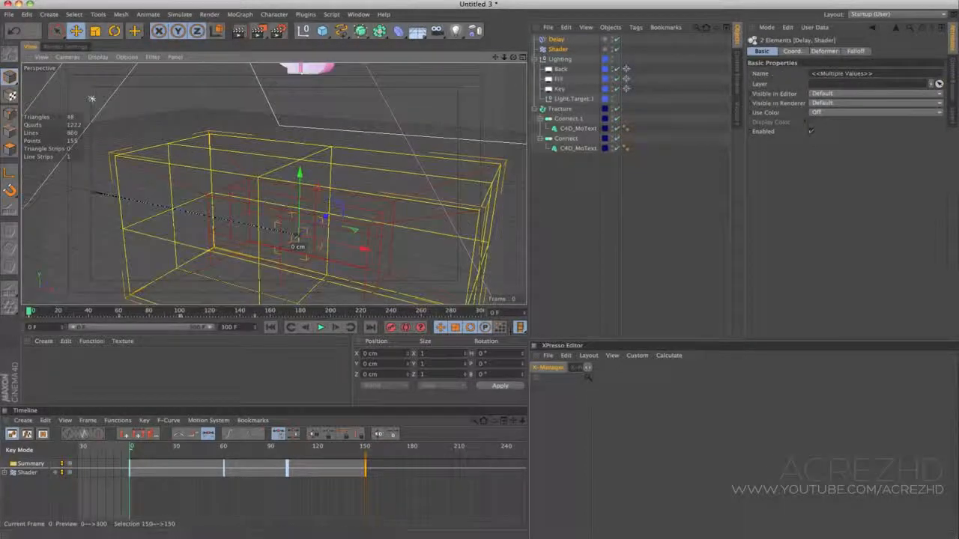
# - Switch to the AE_Preview.mov movie in the video player and reposition its window over the viewport
pyautogui.click(510, 529)
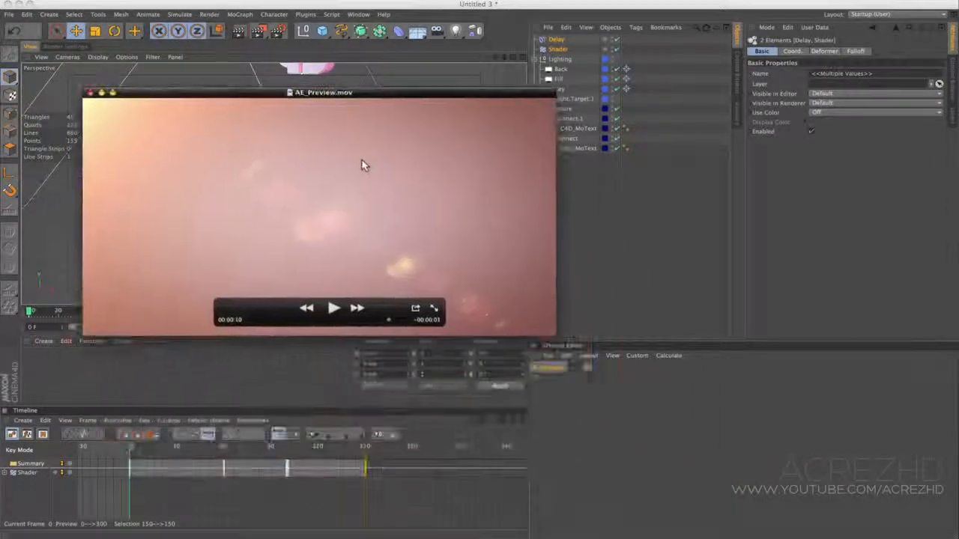
pyautogui.moveTo(363, 165); pyautogui.dragTo(329, 150)
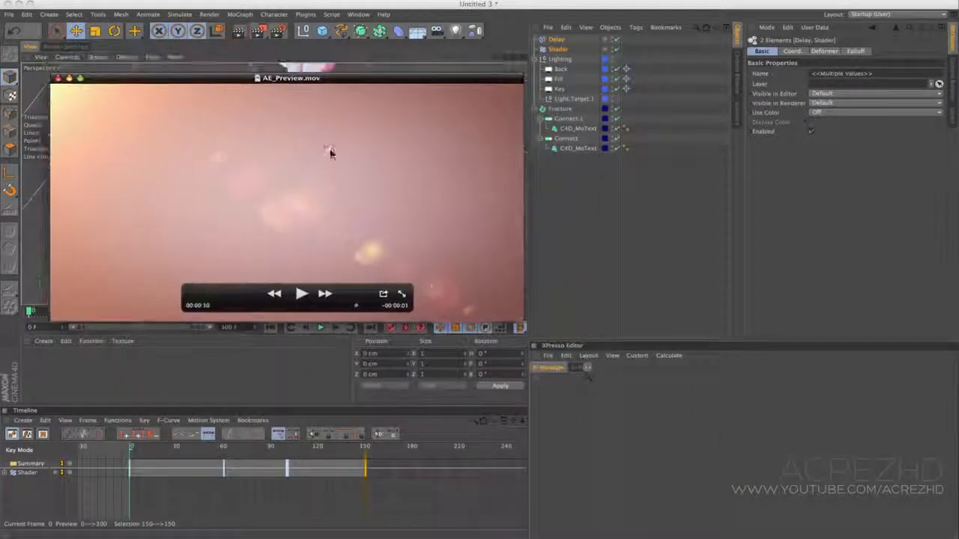
# - Scrub through the AE_Preview.mov movie and close its window
pyautogui.moveTo(253, 304); pyautogui.dragTo(364, 302)
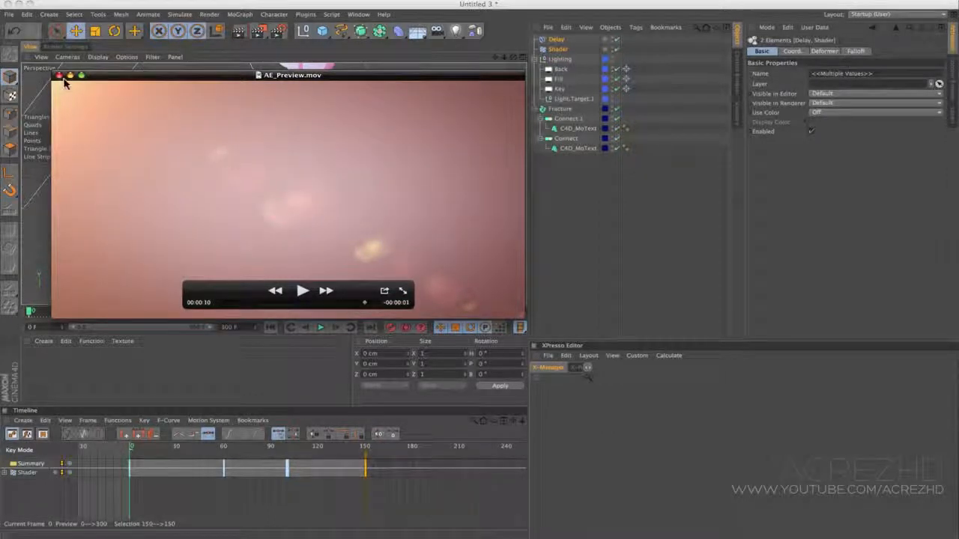
pyautogui.click(60, 76)
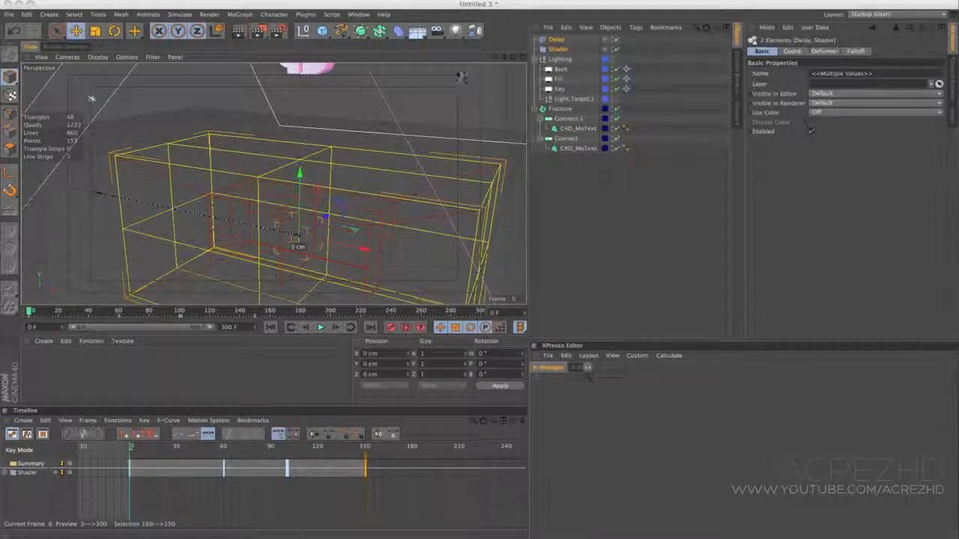
# - Add a null object, place the Delay and Shader effectors inside it, and rename it Effectors
pyautogui.click(303, 30)
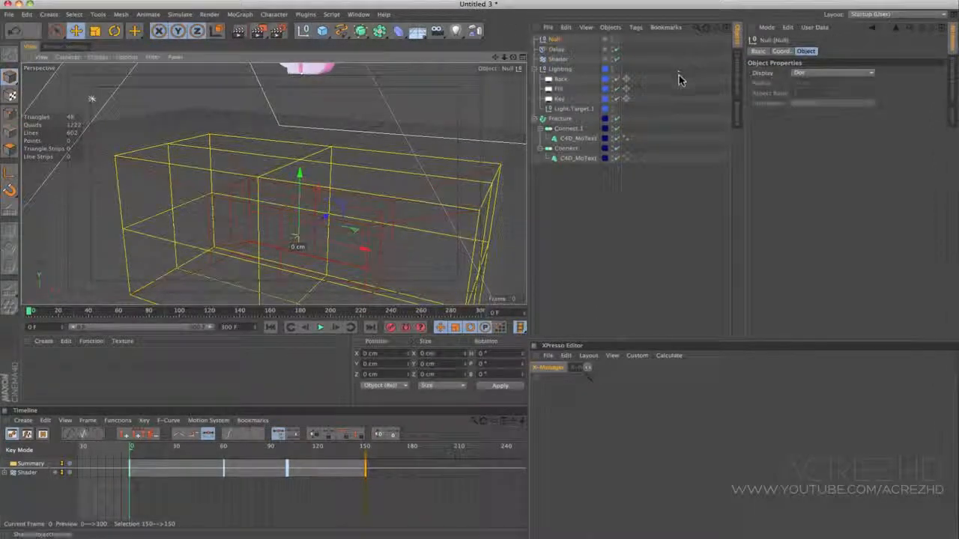
pyautogui.moveTo(558, 47); pyautogui.dragTo(556, 41)
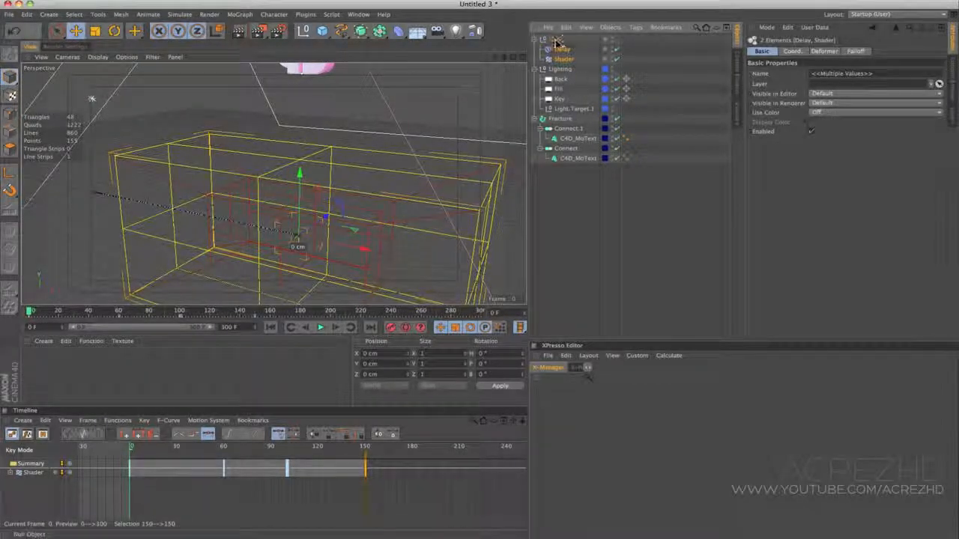
pyautogui.click(556, 39)
pyautogui.press('Return')
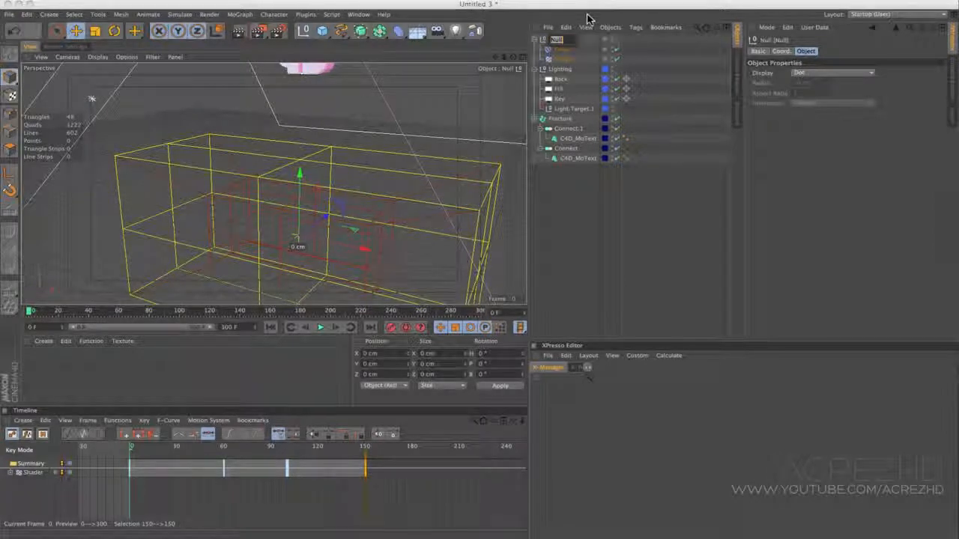
pyautogui.write('Effe')
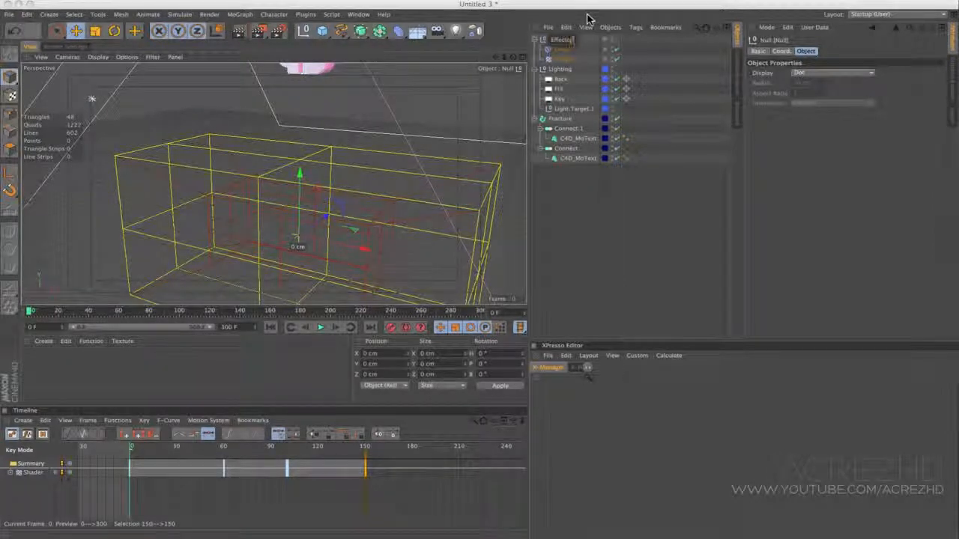
pyautogui.write('ctors')
pyautogui.click(604, 217)
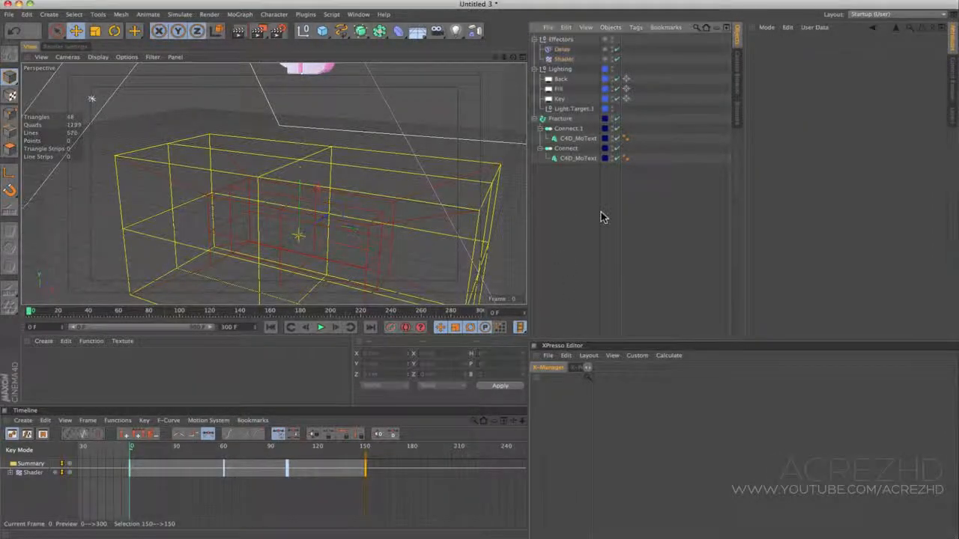
# - Create a new layer and set its color to orange, RGB 227, 125, 52
pyautogui.click(952, 117)
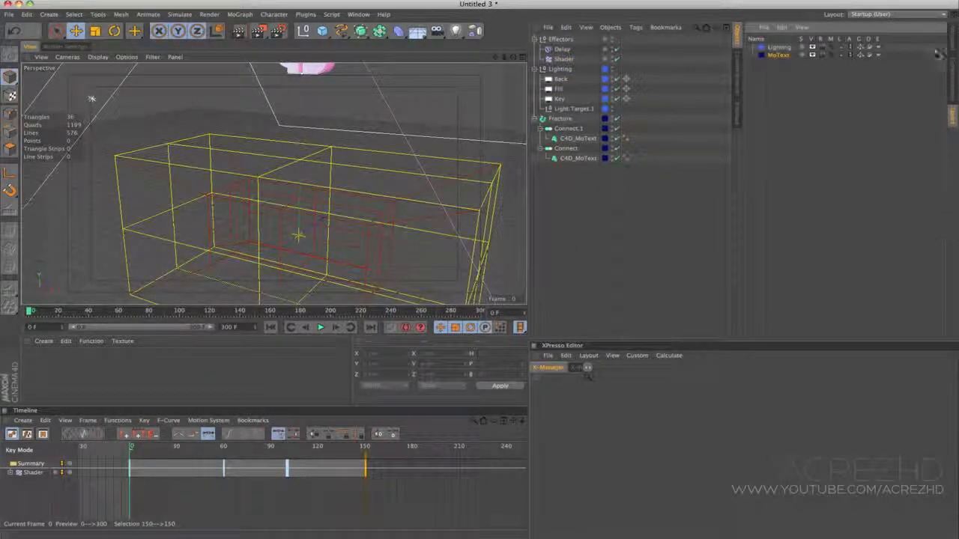
pyautogui.rightClick(779, 83)
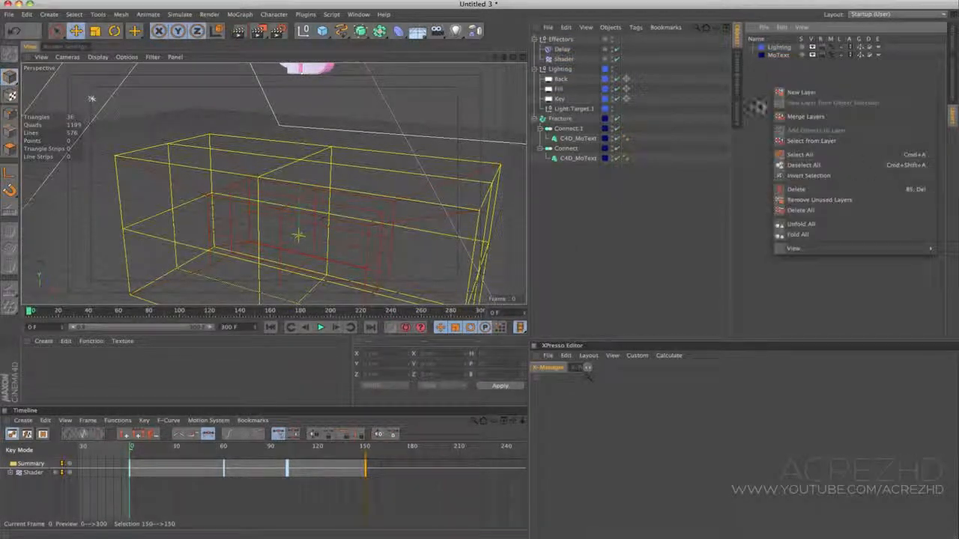
pyautogui.click(800, 92)
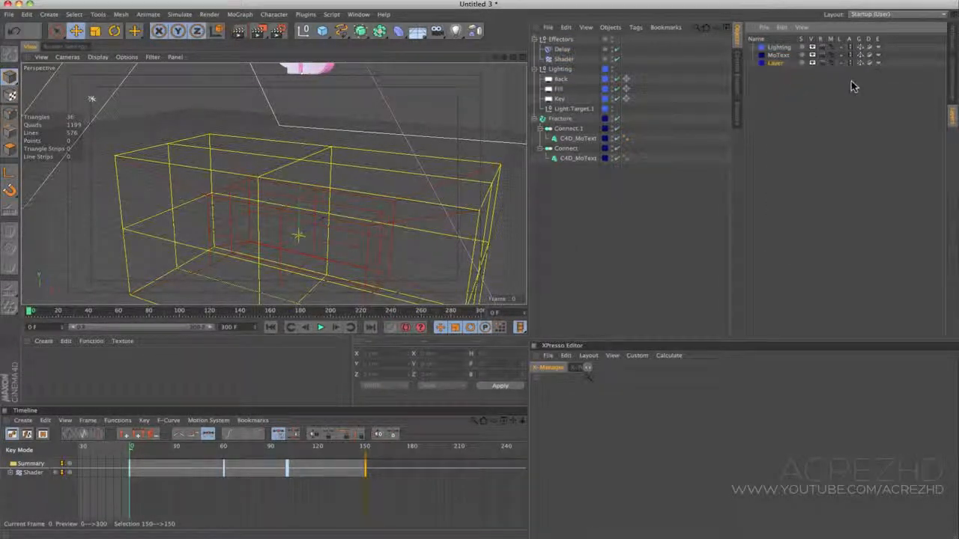
pyautogui.doubleClick(762, 64)
pyautogui.moveTo(756, 43)
pyautogui.mouseDown()
pyautogui.moveTo(747, 43)
pyautogui.moveTo(756, 42)
pyautogui.mouseUp()
pyautogui.moveTo(753, 32); pyautogui.dragTo(747, 32)
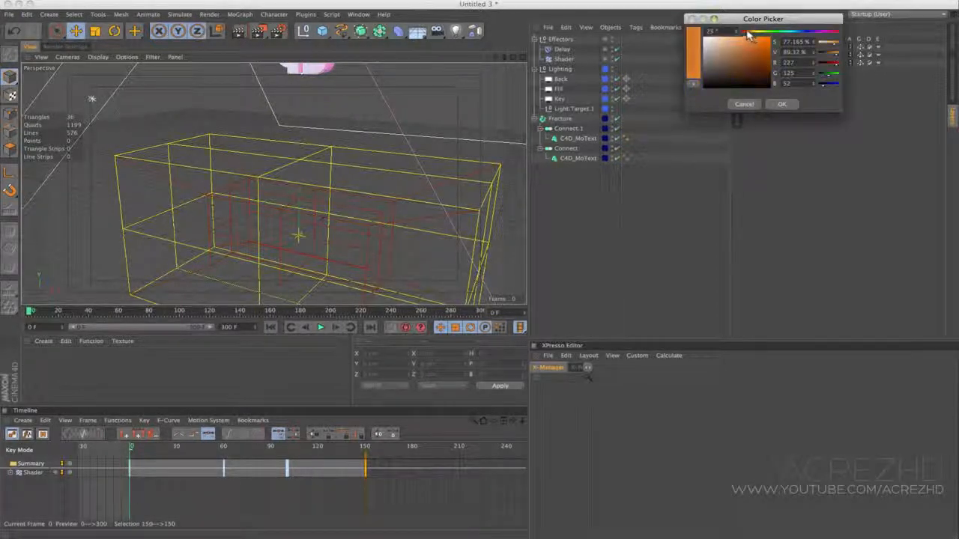
pyautogui.click(782, 105)
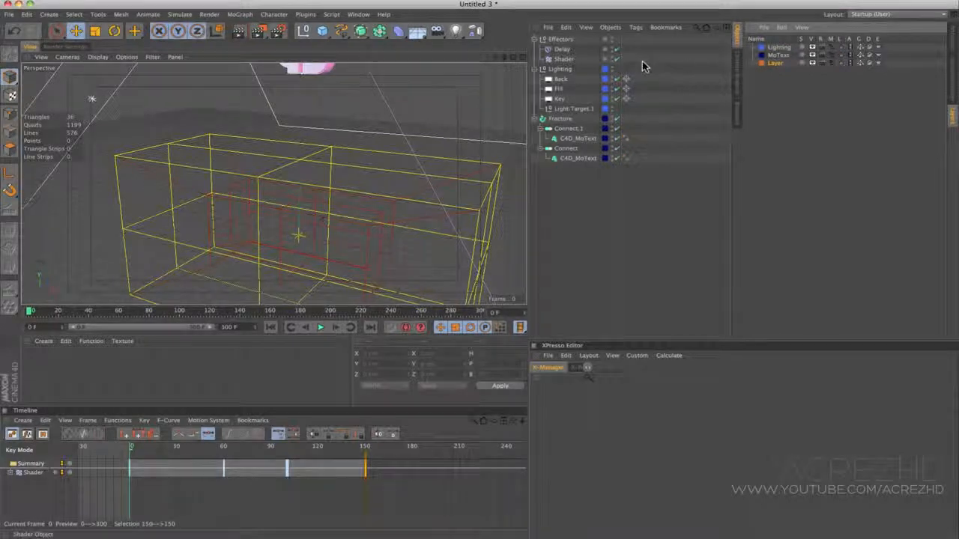
# - Assign the Effectors null and its children to the orange layer and rename that layer Effectors
pyautogui.moveTo(641, 62); pyautogui.dragTo(774, 65)
pyautogui.click(774, 63)
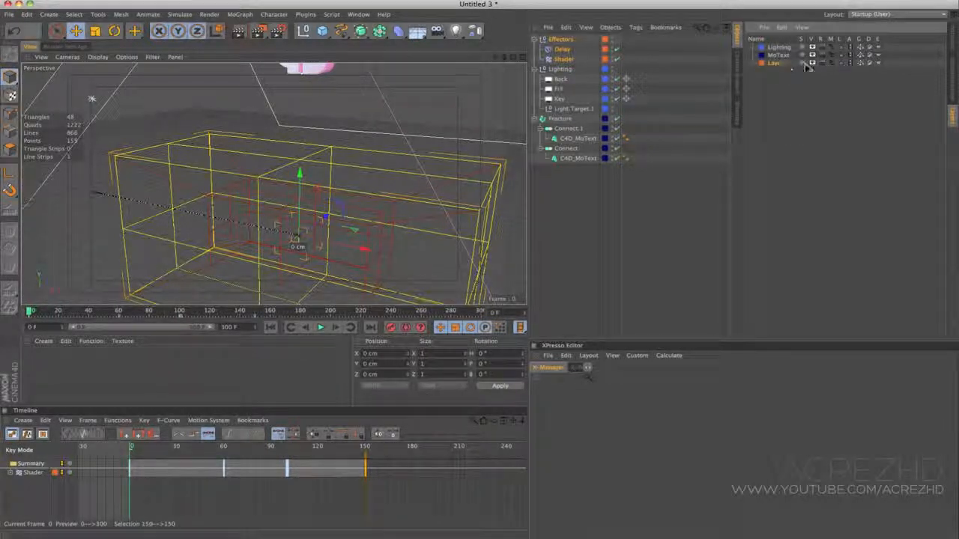
pyautogui.doubleClick(804, 64)
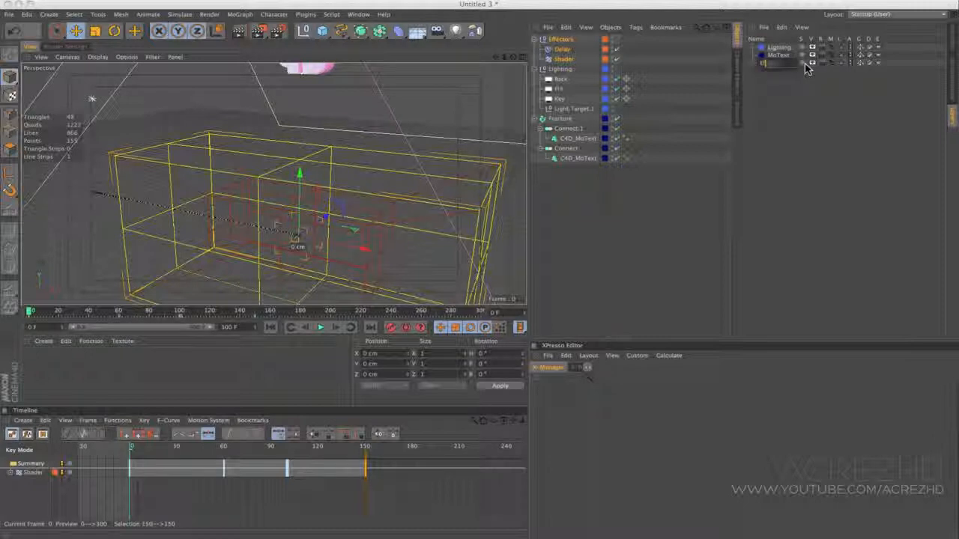
pyautogui.write('Effectors')
pyautogui.press('Return')
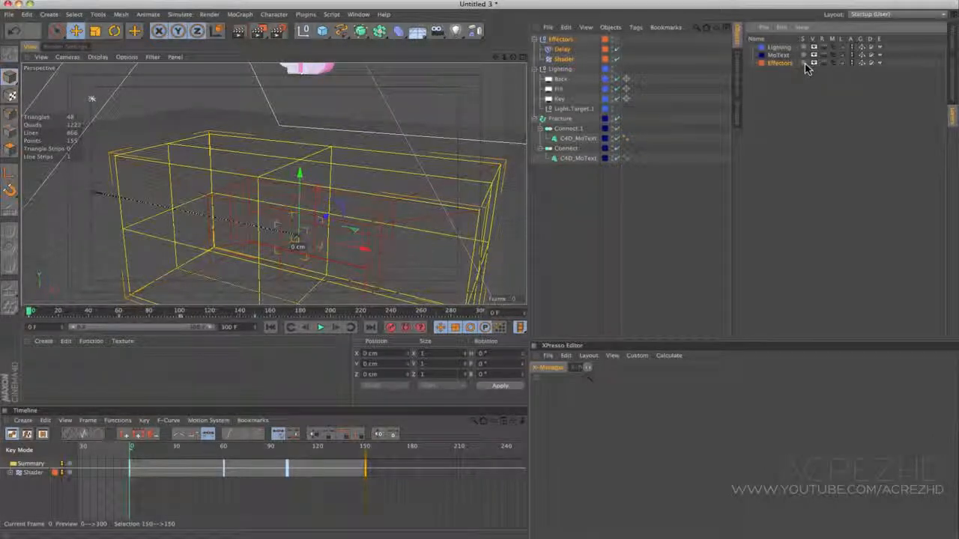
# - Collapse the Effectors, Lighting and Fracture hierarchies and move Effectors directly above Fracture
pyautogui.click(536, 39)
pyautogui.click(536, 49)
pyautogui.click(536, 59)
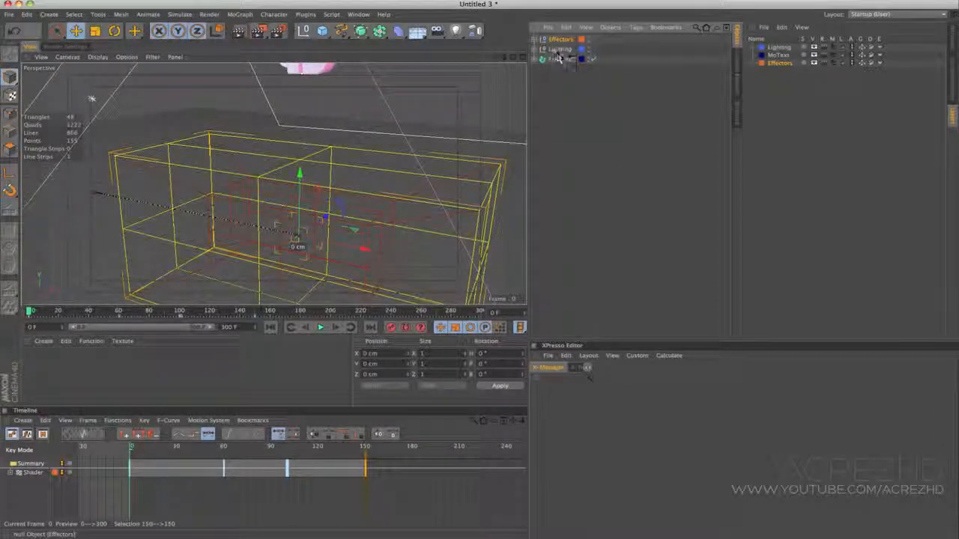
pyautogui.moveTo(558, 58); pyautogui.dragTo(559, 59)
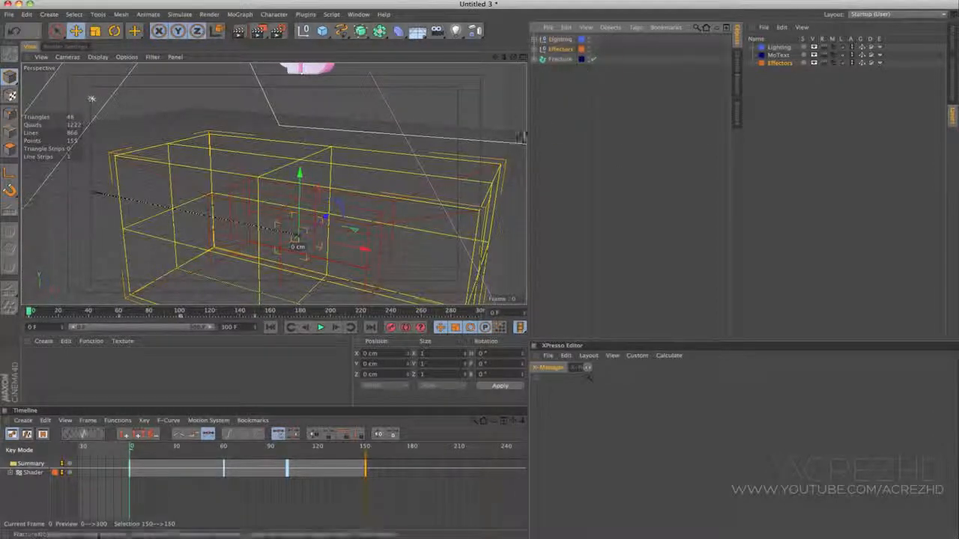
# - Add a null object named Text Rig and place the Effectors group and the Fracture object inside it
pyautogui.click(302, 30)
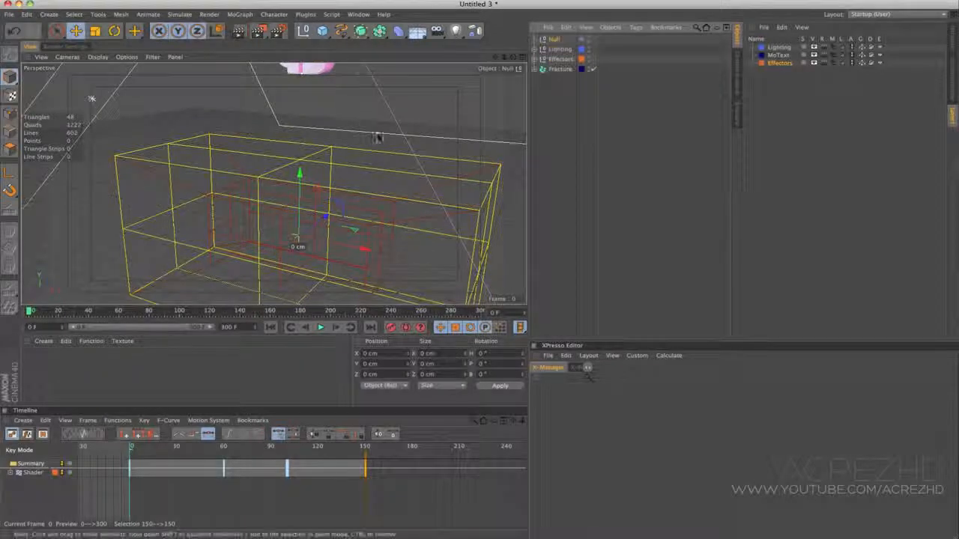
pyautogui.doubleClick(555, 40)
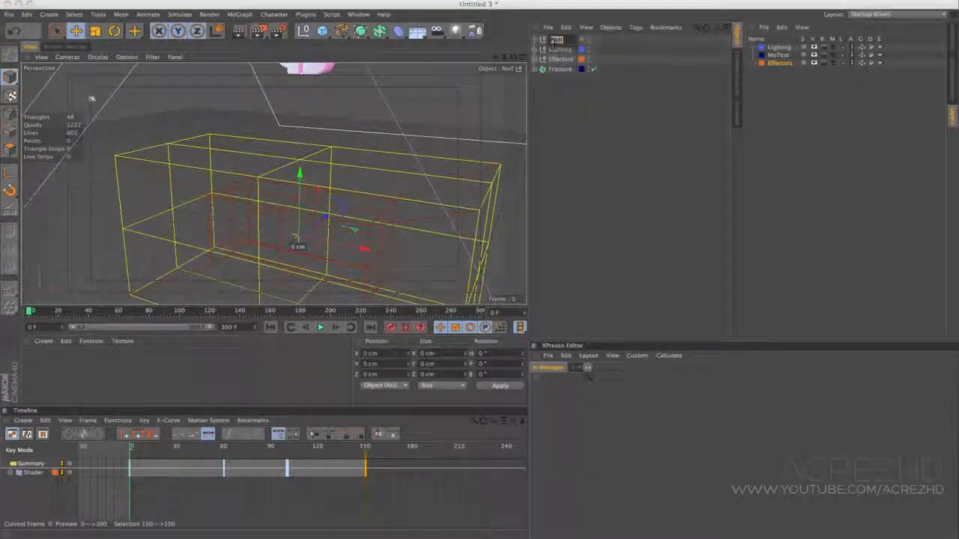
pyautogui.write('Tex')
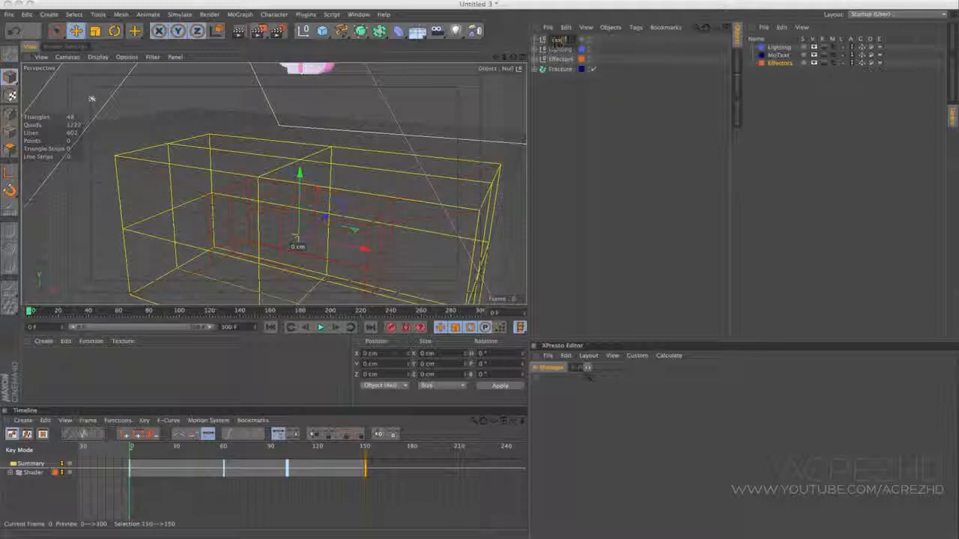
pyautogui.write('t Rig')
pyautogui.press('Return')
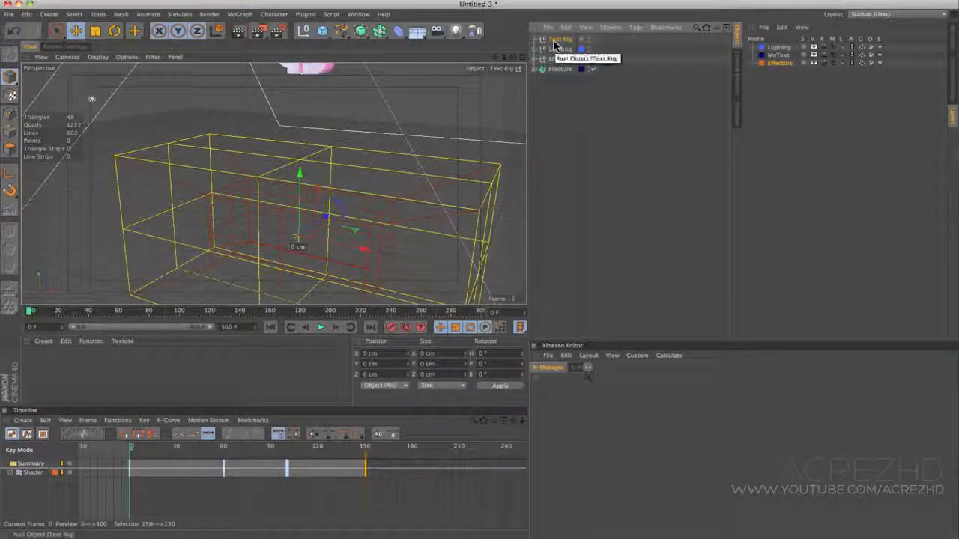
pyautogui.moveTo(534, 88); pyautogui.dragTo(559, 44)
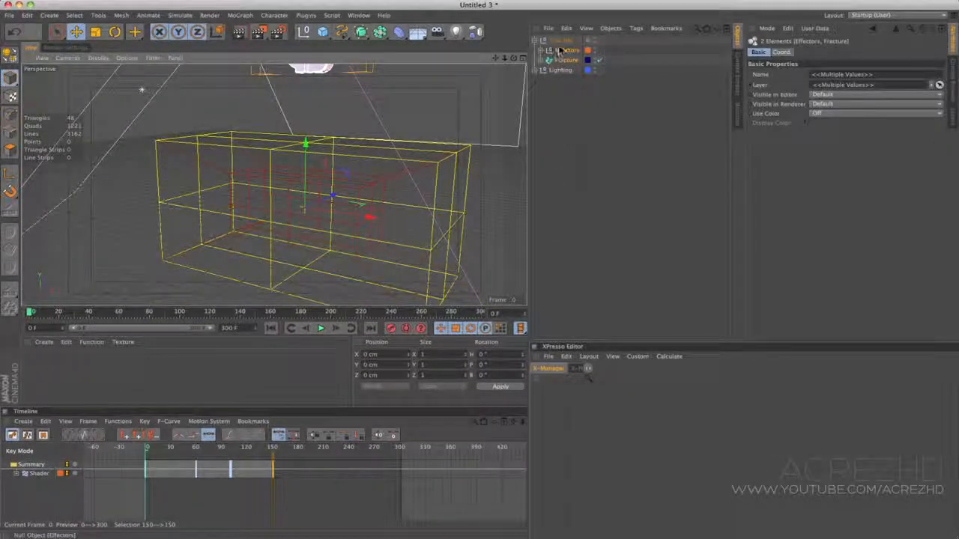
# - Duplicate the Text Rig group with all its contents
pyautogui.click(561, 42)
pyautogui.press('super+c')
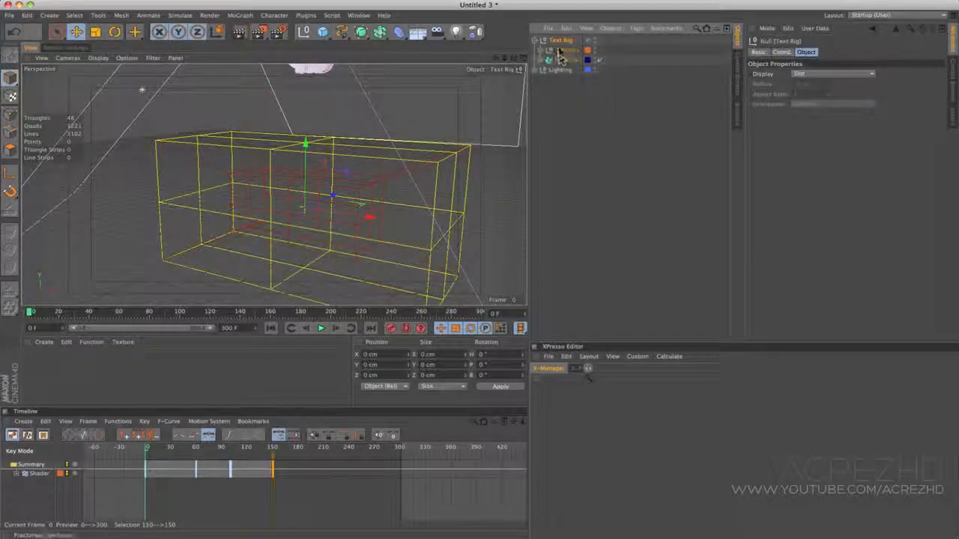
pyautogui.press('super+v')
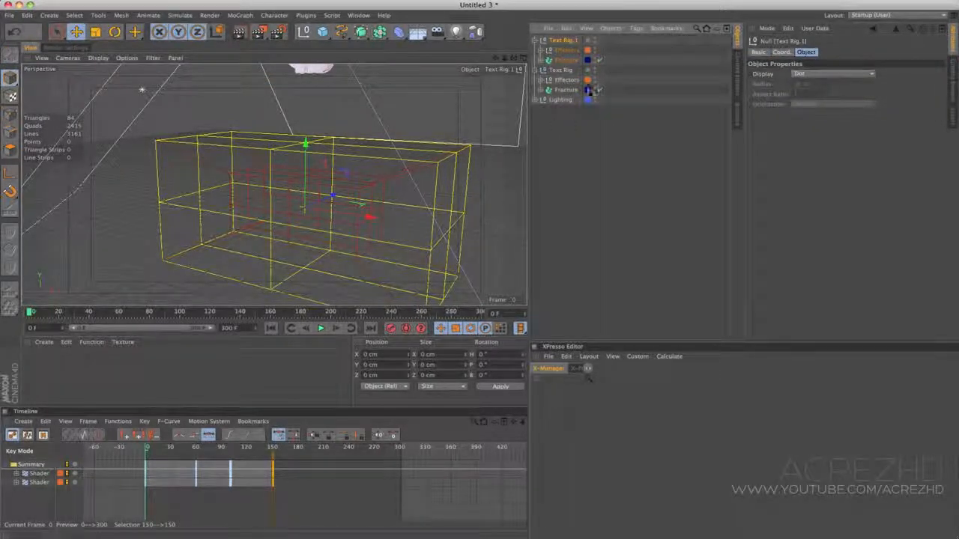
# - Rename the Shader effector inside the duplicated text rig to Shader.2
pyautogui.click(541, 51)
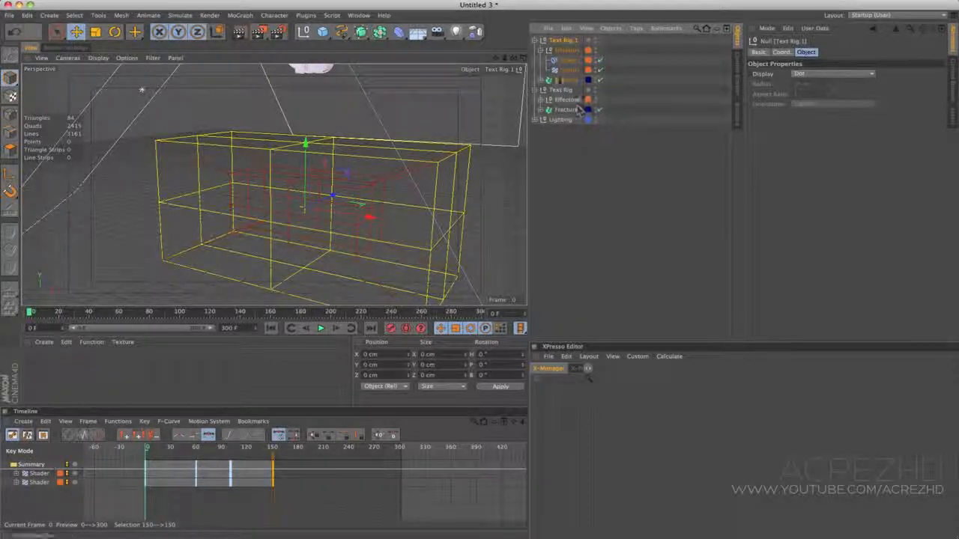
pyautogui.click(569, 69)
pyautogui.press('Return')
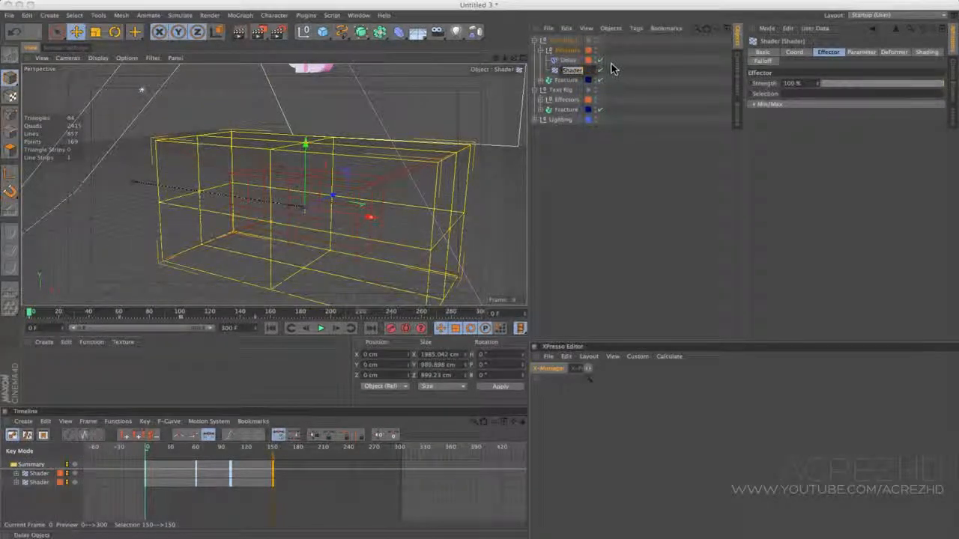
pyautogui.press('Right')
pyautogui.write('.2')
pyautogui.press('Return')
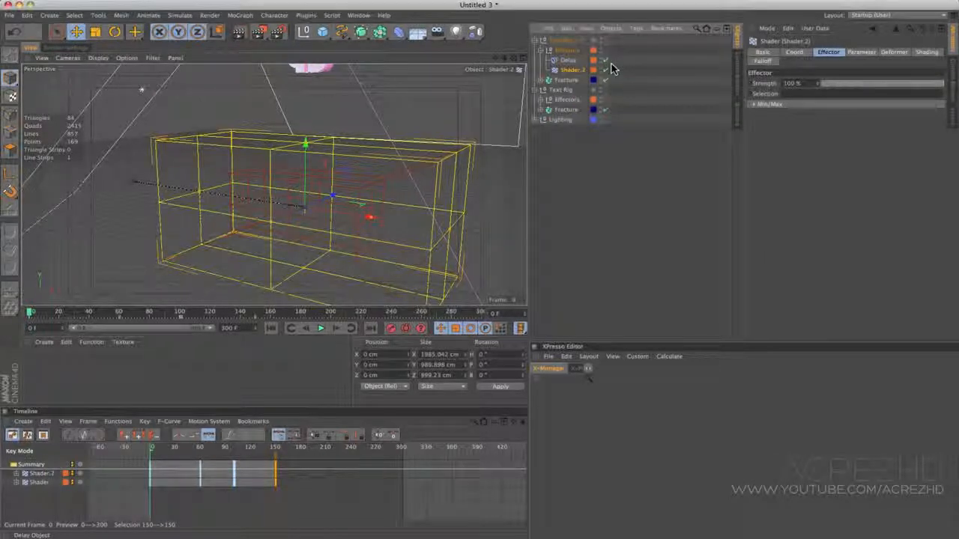
# - Rename the duplicated rig's parent null to Text Rig.2
pyautogui.click(566, 41)
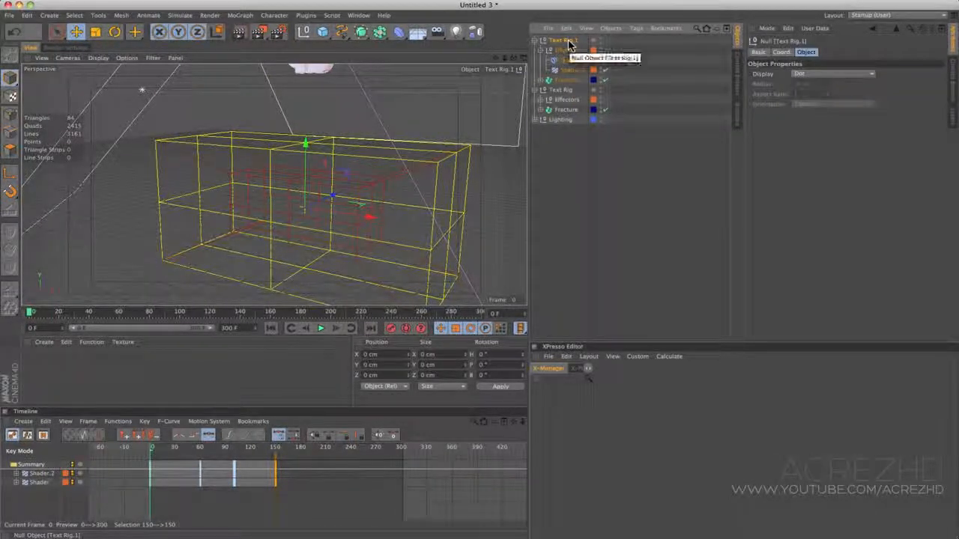
pyautogui.doubleClick(566, 41)
pyautogui.press('BackSpace')
pyautogui.write('2')
pyautogui.press('Return')
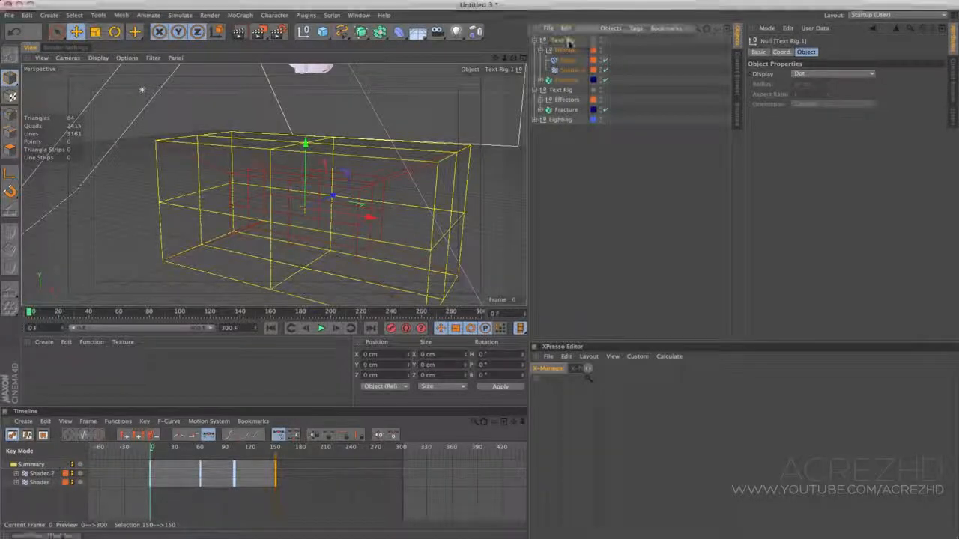
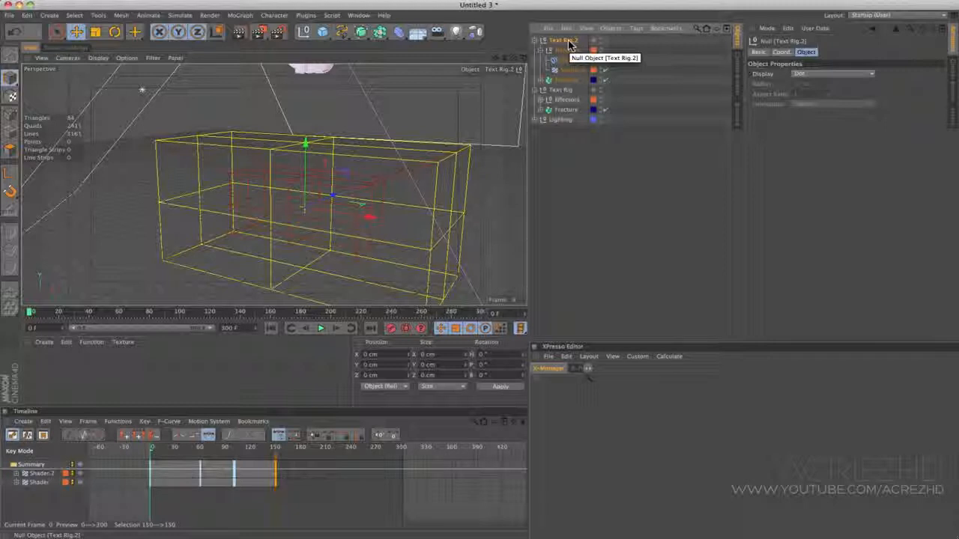
# - Change the text of both MoText objects under Text Rig.2's Fracture to "after effects" on two lines
pyautogui.click(543, 80)
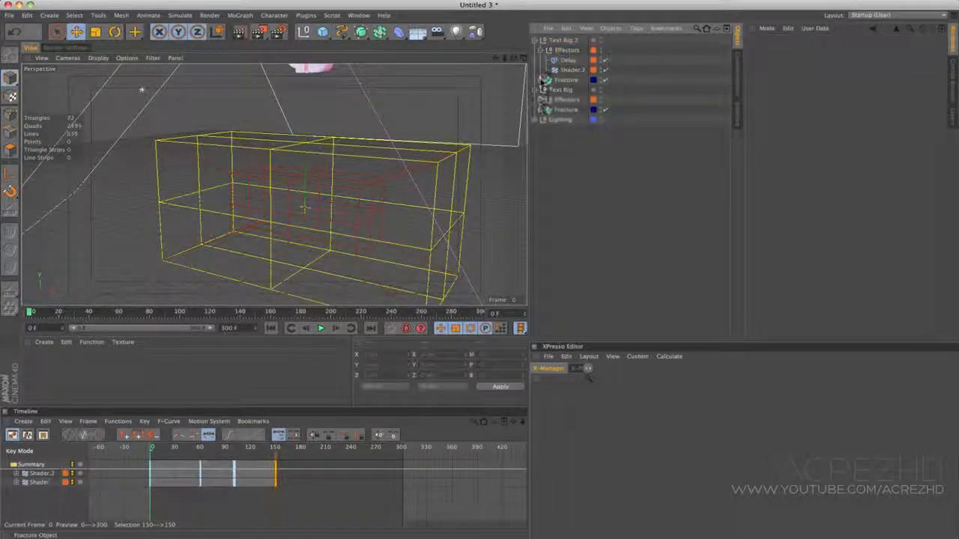
pyautogui.click(543, 80)
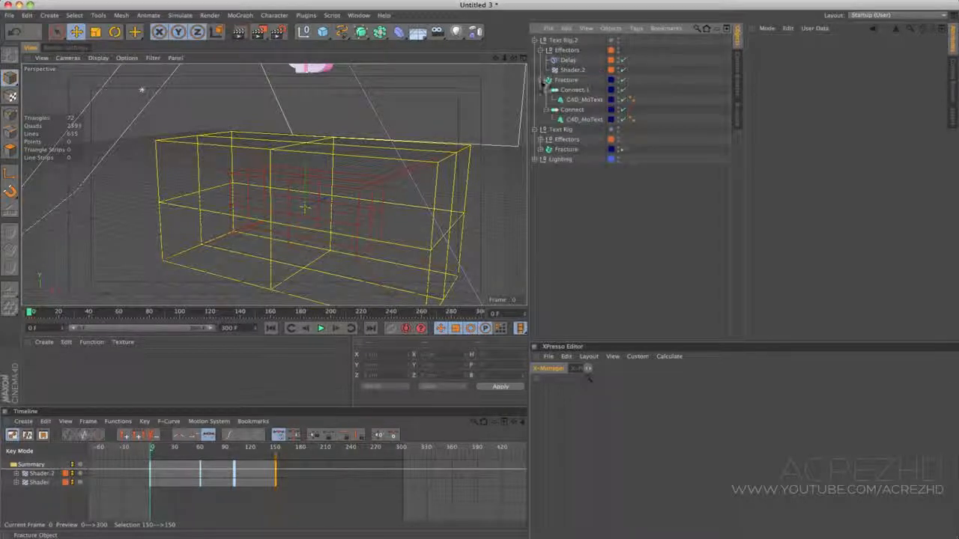
pyautogui.click(584, 100)
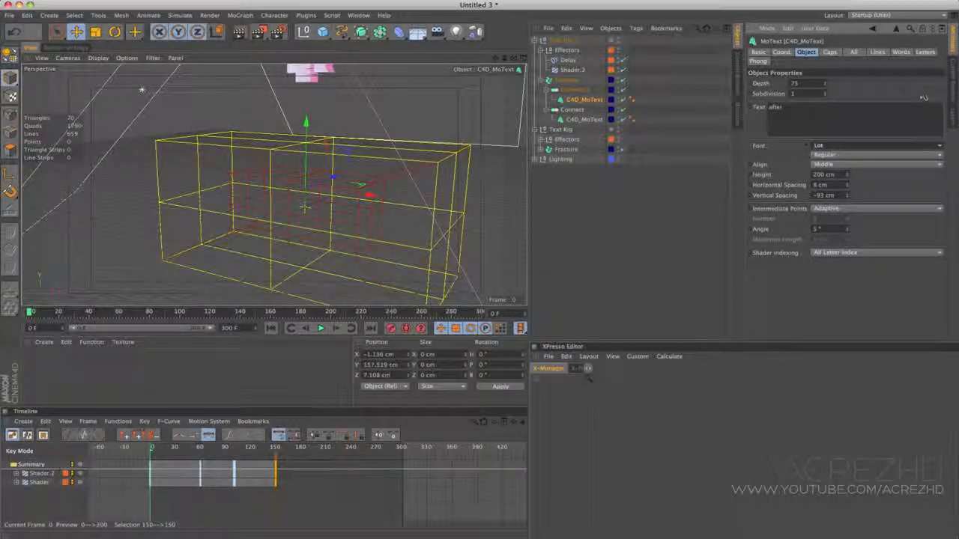
pyautogui.click(883, 109)
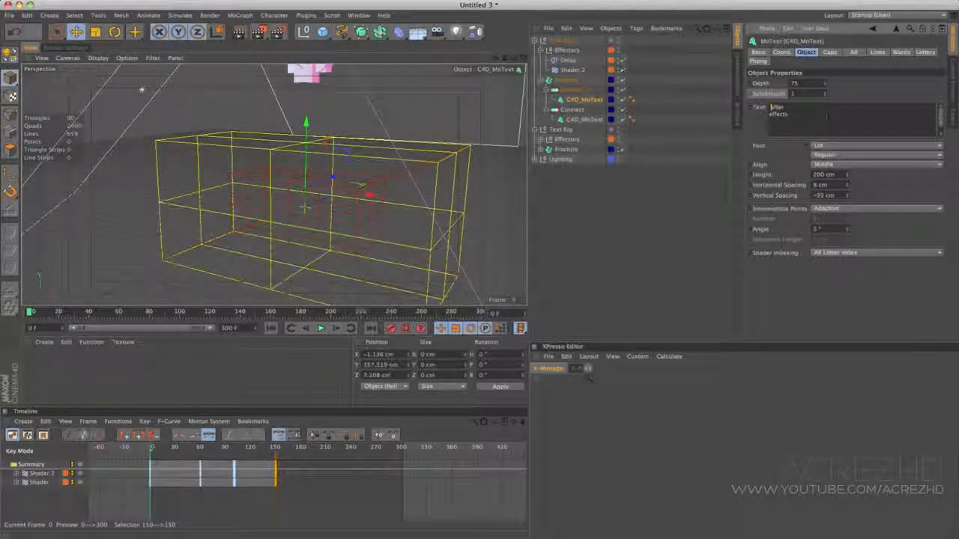
pyautogui.moveTo(800, 125); pyautogui.dragTo(757, 84)
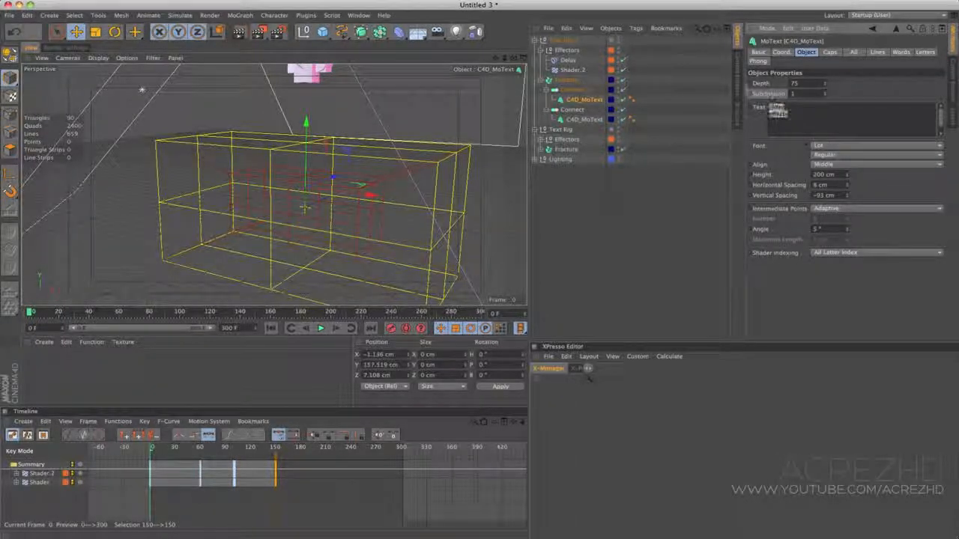
pyautogui.click(583, 120)
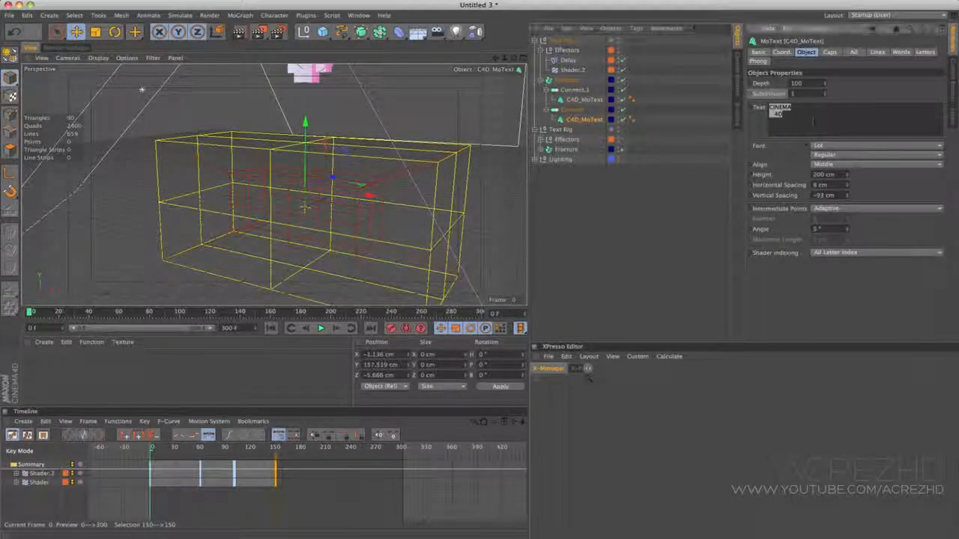
pyautogui.press('BackSpace')
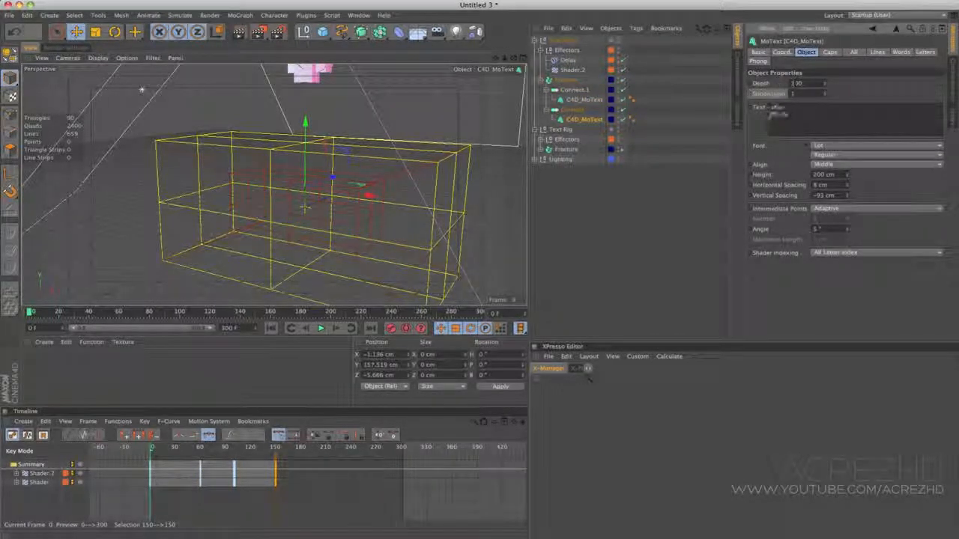
pyautogui.click(577, 255)
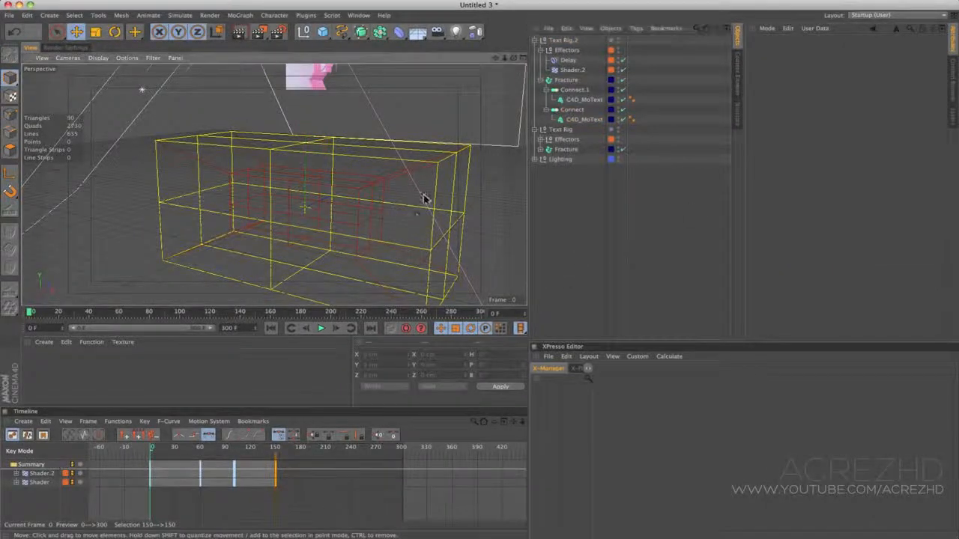
# - Play the animation to review the two text rigs together, and return to the first frame
pyautogui.keyDown('alt'); pyautogui.moveTo(422, 199); pyautogui.dragTo(358, 335); pyautogui.keyUp('alt')
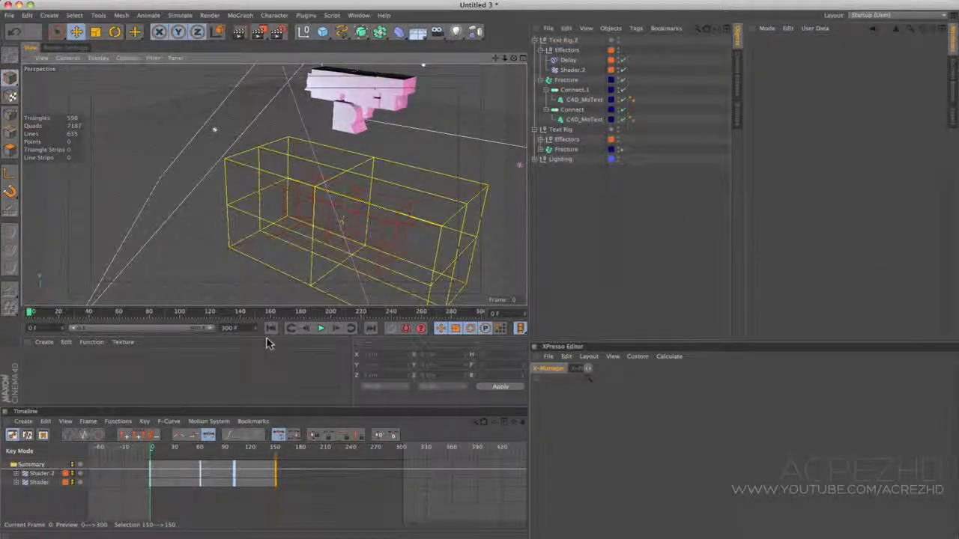
pyautogui.click(321, 329)
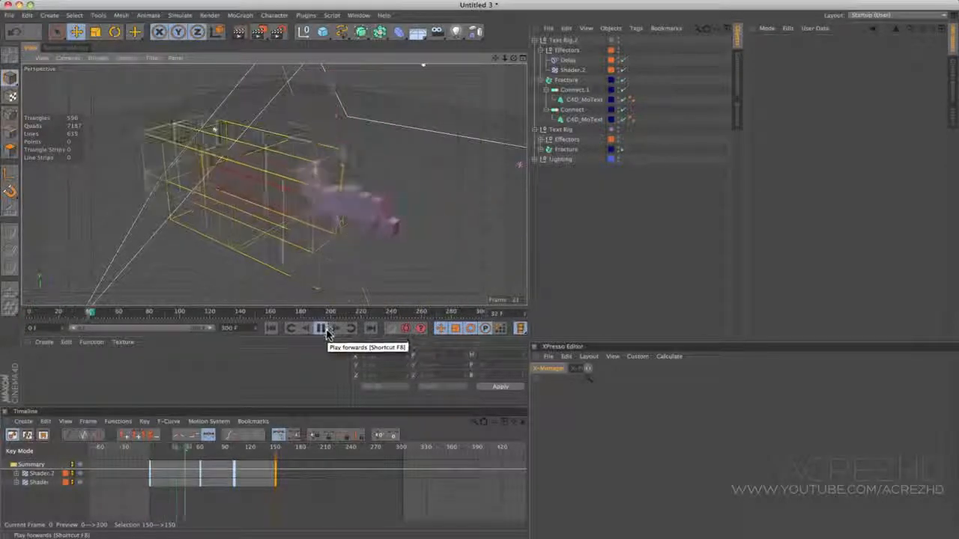
pyautogui.keyDown('alt'); pyautogui.moveTo(390, 207); pyautogui.dragTo(398, 233); pyautogui.keyUp('alt')
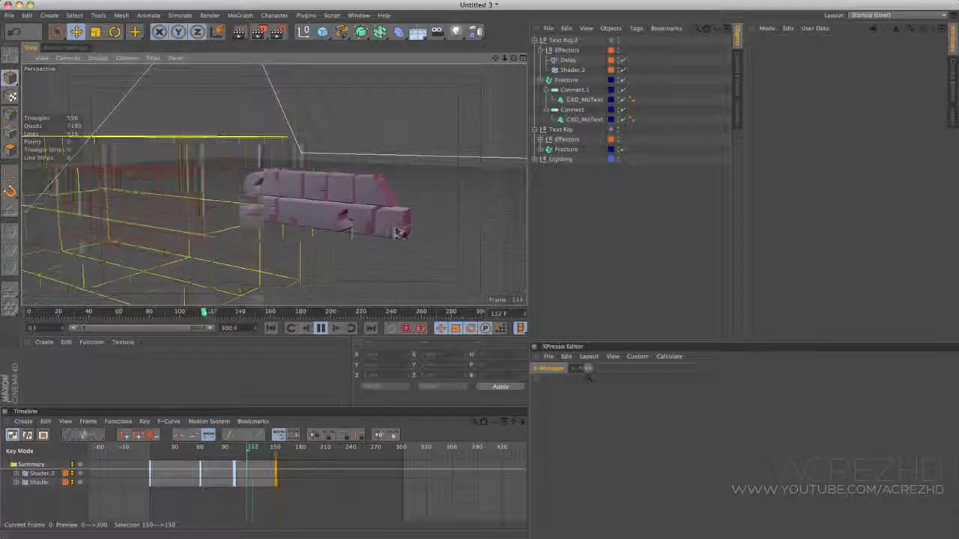
pyautogui.click(321, 329)
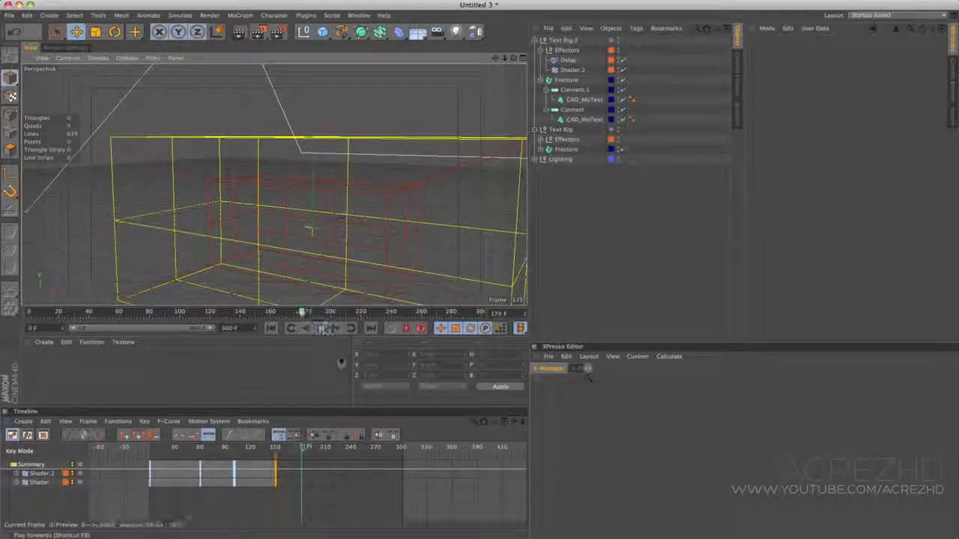
pyautogui.click(272, 330)
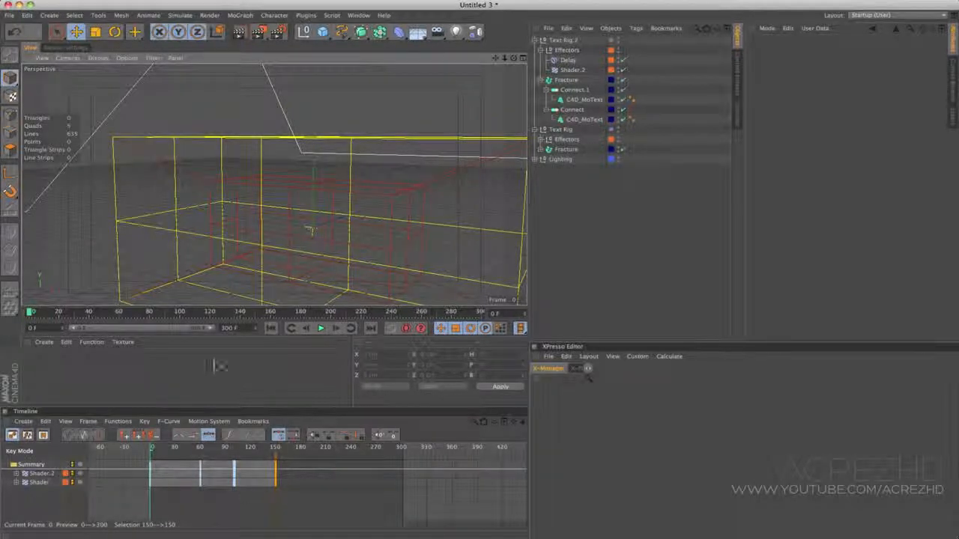
# - Shift all of the Shader.2 keyframes in the timeline so they span frames 110 to 260
pyautogui.click(47, 478)
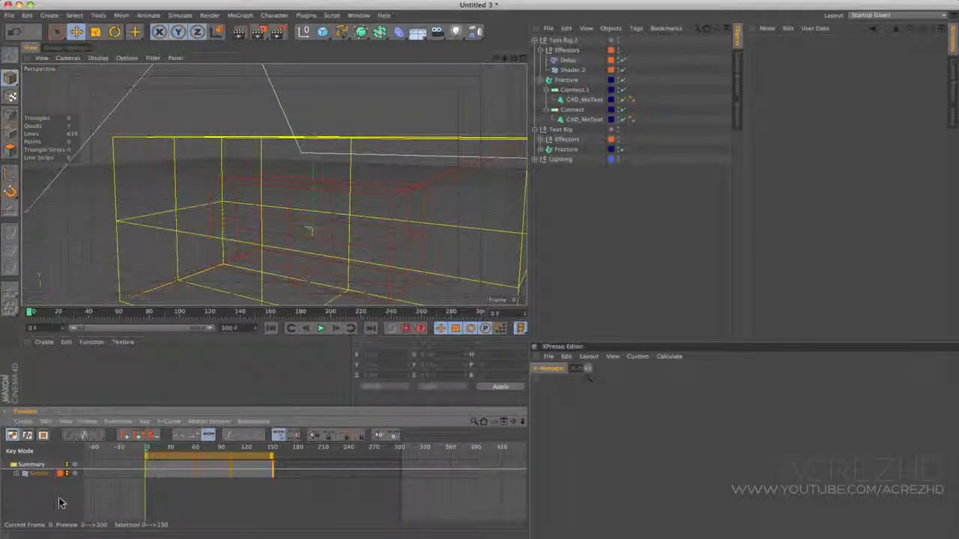
pyautogui.press('super+z')
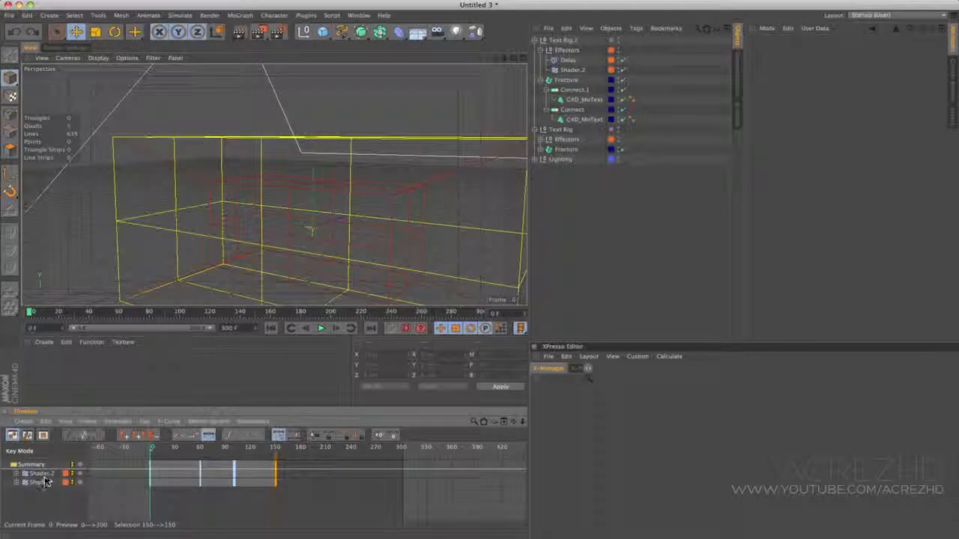
pyautogui.click(44, 479)
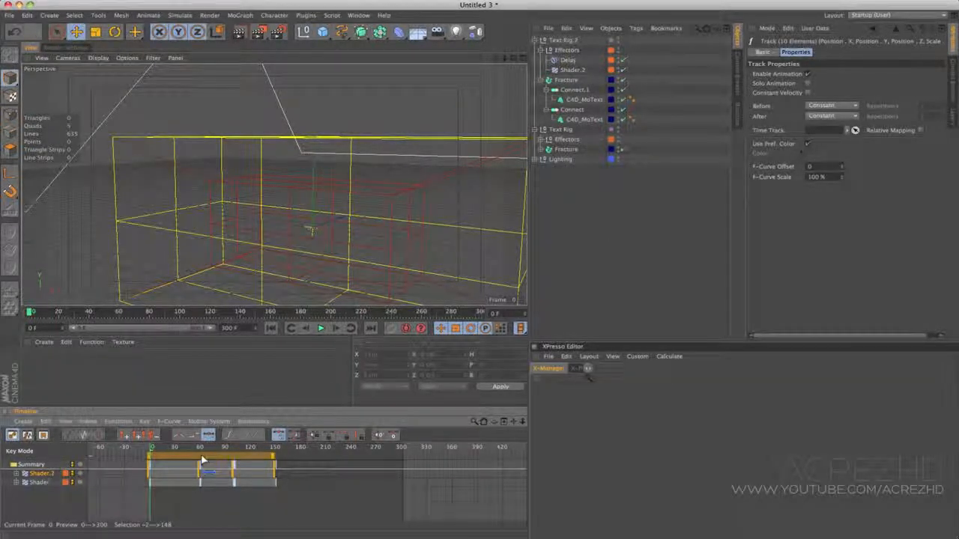
pyautogui.moveTo(204, 461); pyautogui.dragTo(315, 453)
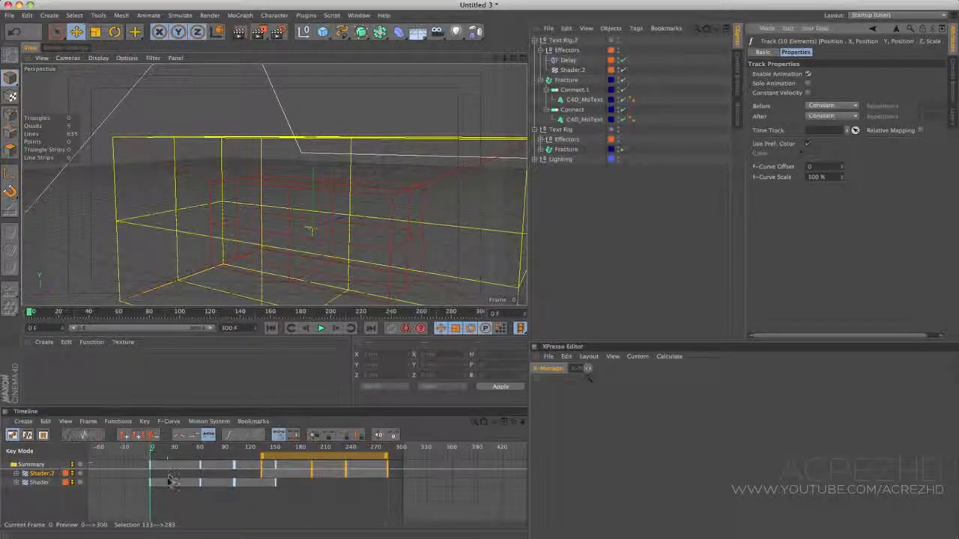
pyautogui.click(327, 510)
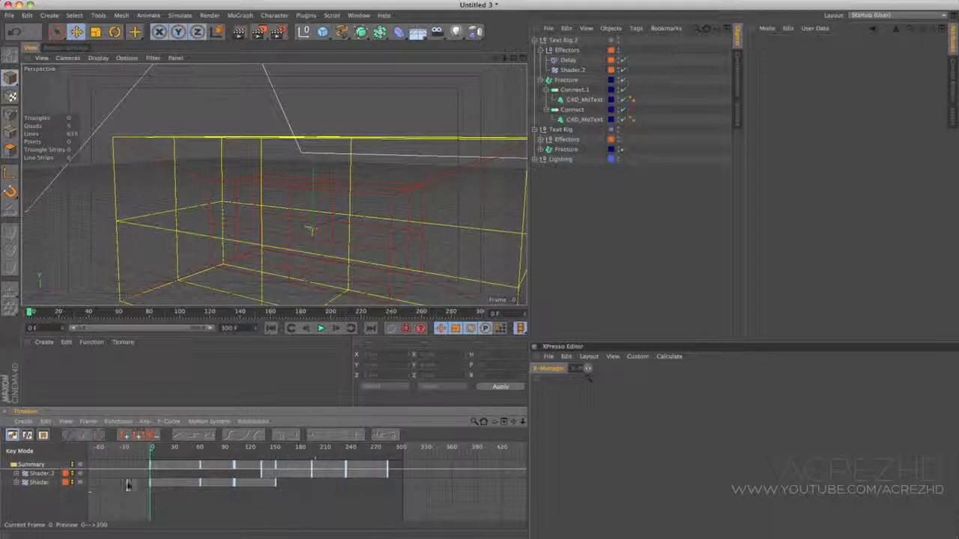
pyautogui.click(41, 473)
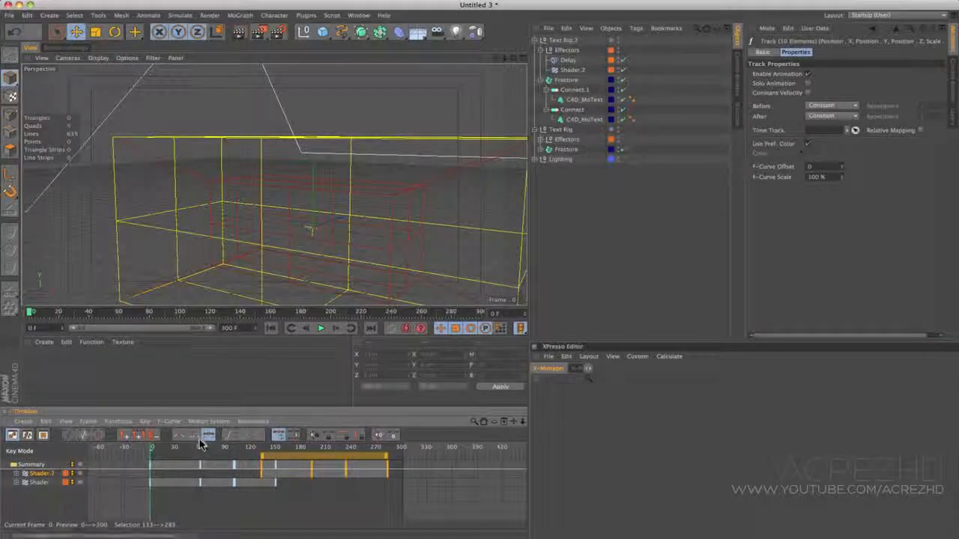
pyautogui.moveTo(204, 448); pyautogui.dragTo(297, 461)
pyautogui.moveTo(231, 448)
pyautogui.mouseDown()
pyautogui.moveTo(378, 453)
pyautogui.moveTo(243, 449)
pyautogui.mouseUp()
pyautogui.moveTo(158, 455)
pyautogui.mouseDown()
pyautogui.moveTo(137, 452)
pyautogui.moveTo(341, 452)
pyautogui.moveTo(128, 454)
pyautogui.moveTo(321, 460)
pyautogui.moveTo(115, 480)
pyautogui.mouseUp()
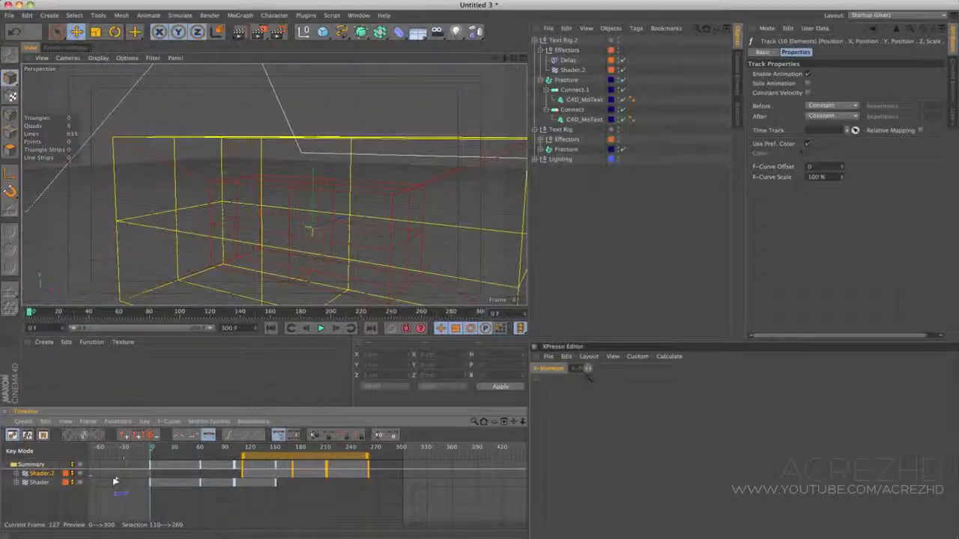
pyautogui.scroll(-2, 115, 480)
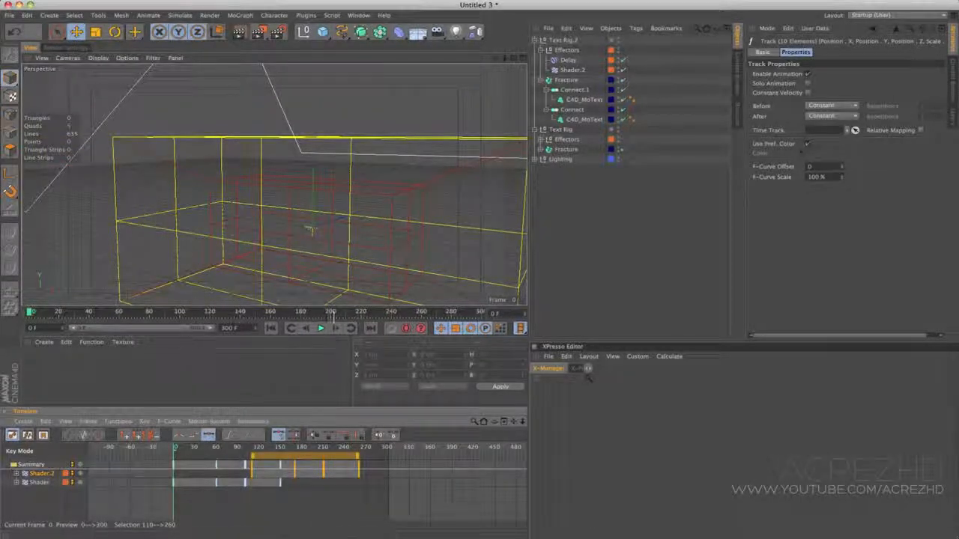
# - Play the animation to check the timing between the two titles, and rewind to frame 0
pyautogui.click(320, 330)
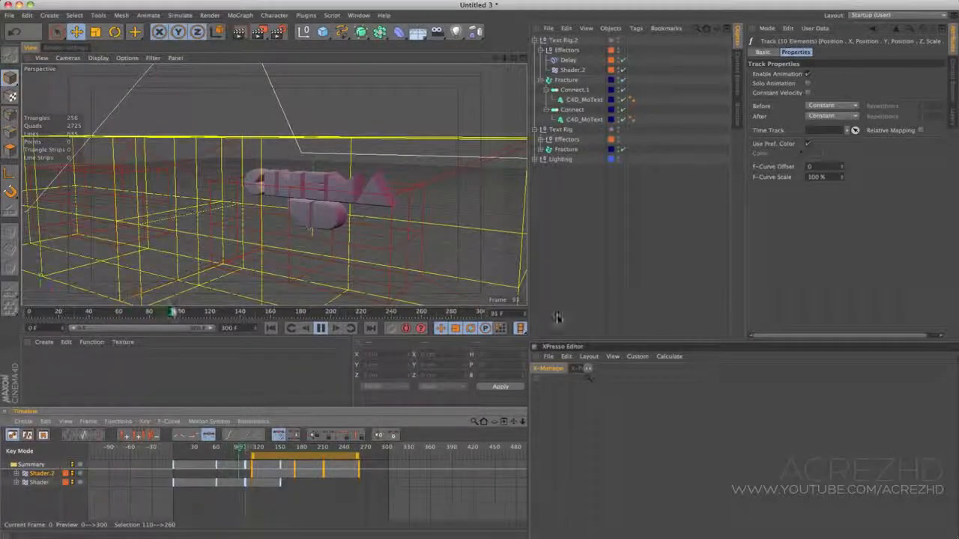
pyautogui.click(320, 328)
pyautogui.moveTo(99, 314)
pyautogui.mouseDown()
pyautogui.moveTo(280, 299)
pyautogui.moveTo(30, 313)
pyautogui.mouseUp()
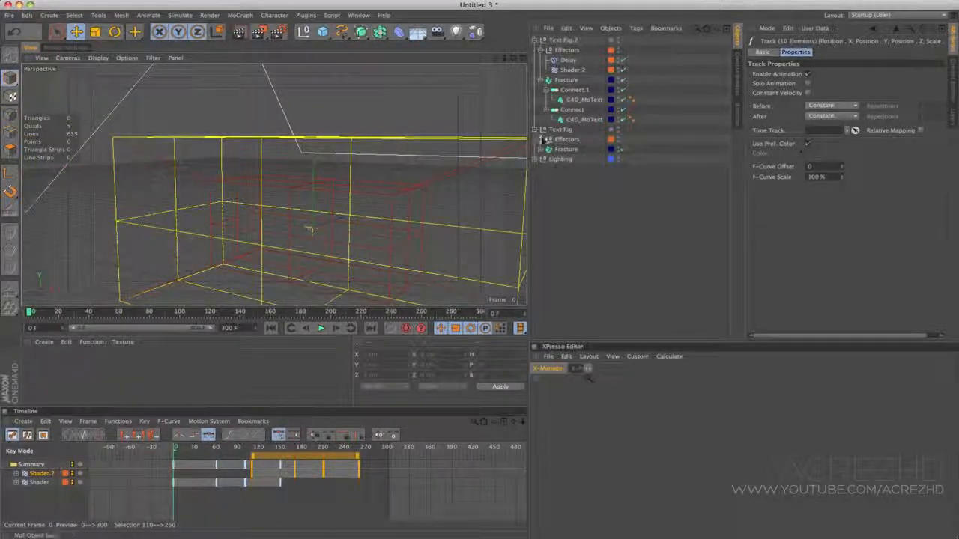
# - Add a MoGraph Cache tag to the Fracture object in the original Text Rig and bake it
pyautogui.click(542, 150)
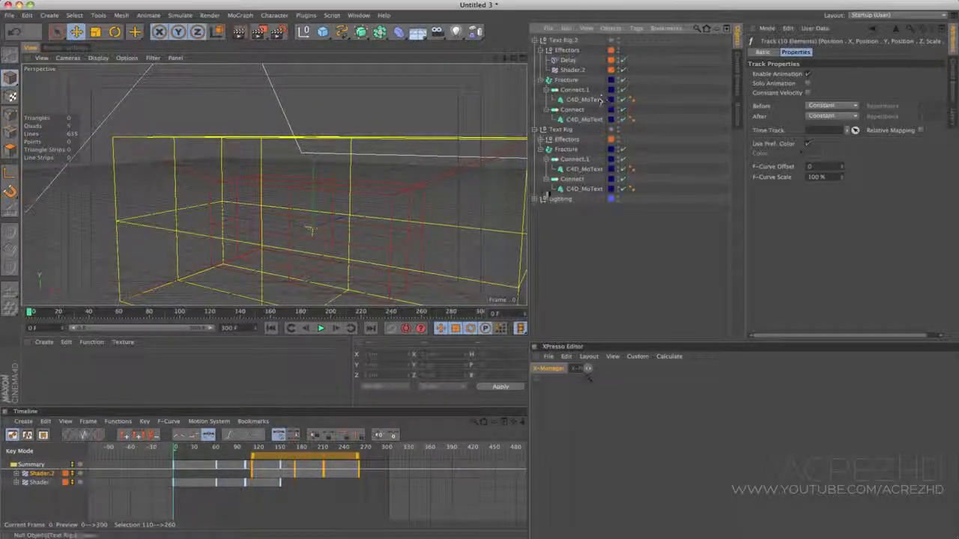
pyautogui.click(566, 79)
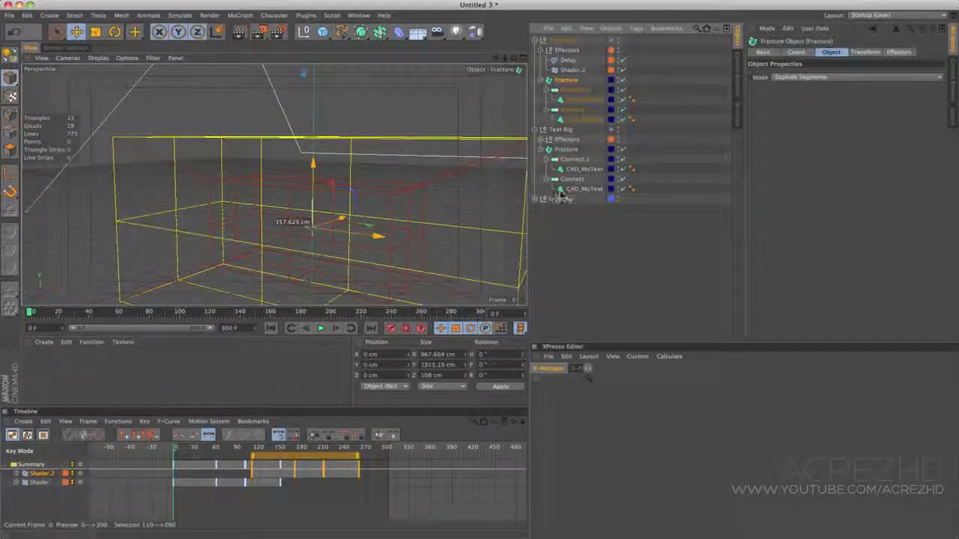
pyautogui.click(568, 149)
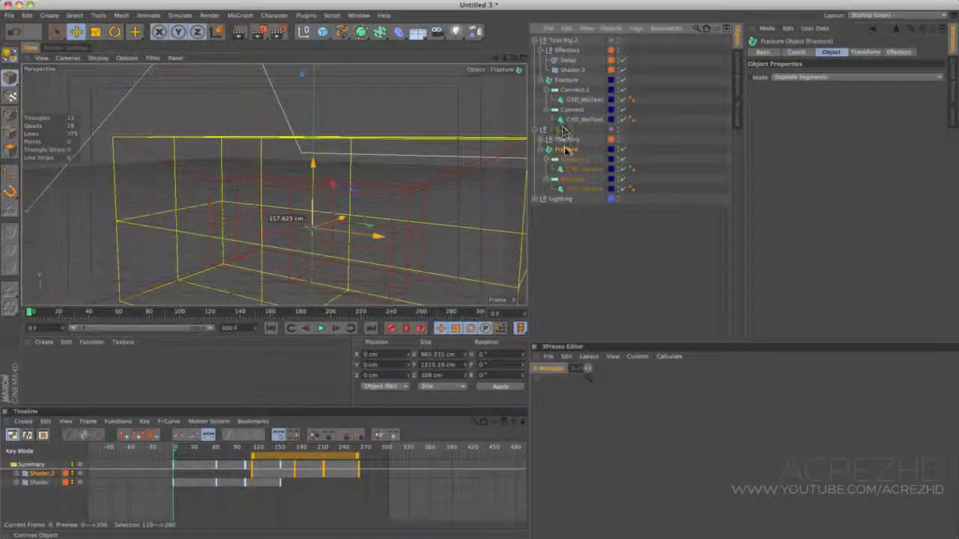
pyautogui.rightClick(567, 150)
pyautogui.moveTo(614, 154)
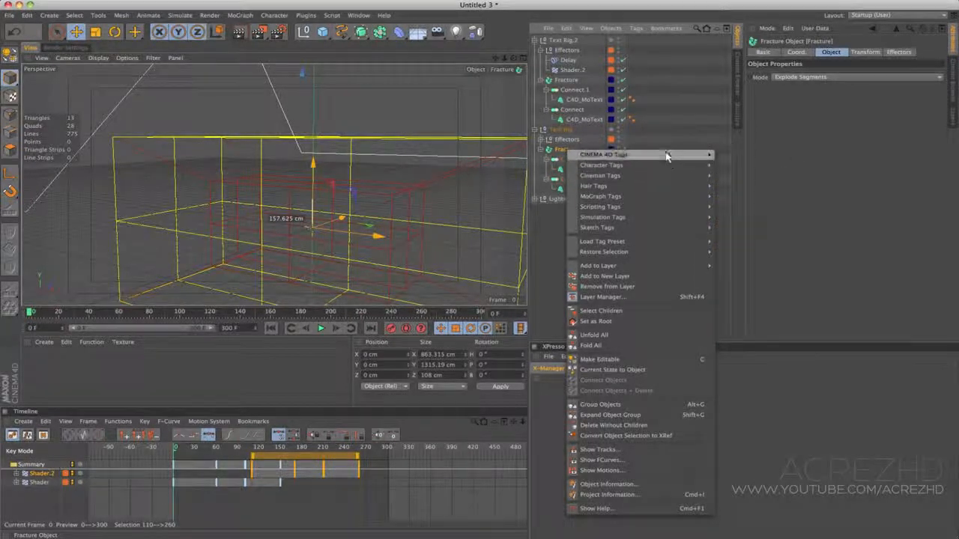
pyautogui.moveTo(657, 201)
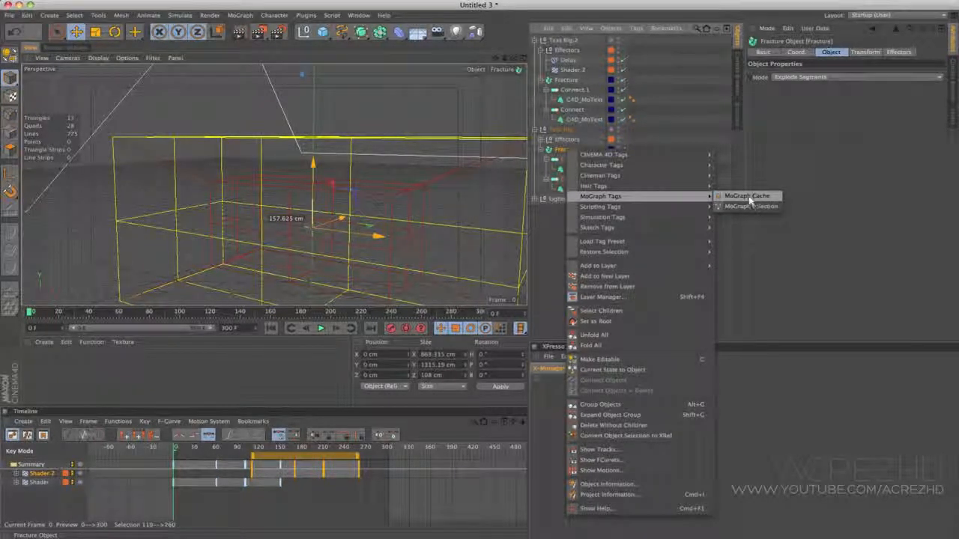
pyautogui.click(748, 196)
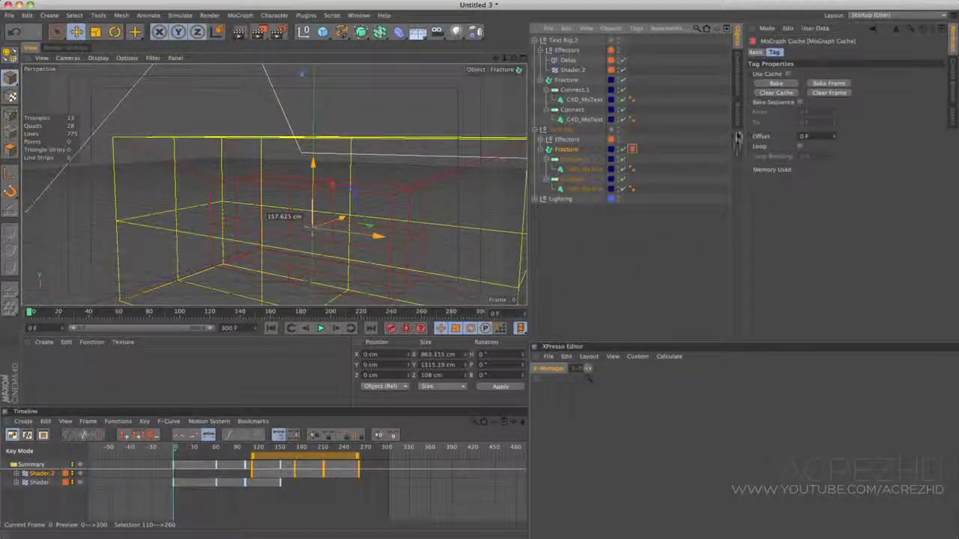
pyautogui.click(777, 84)
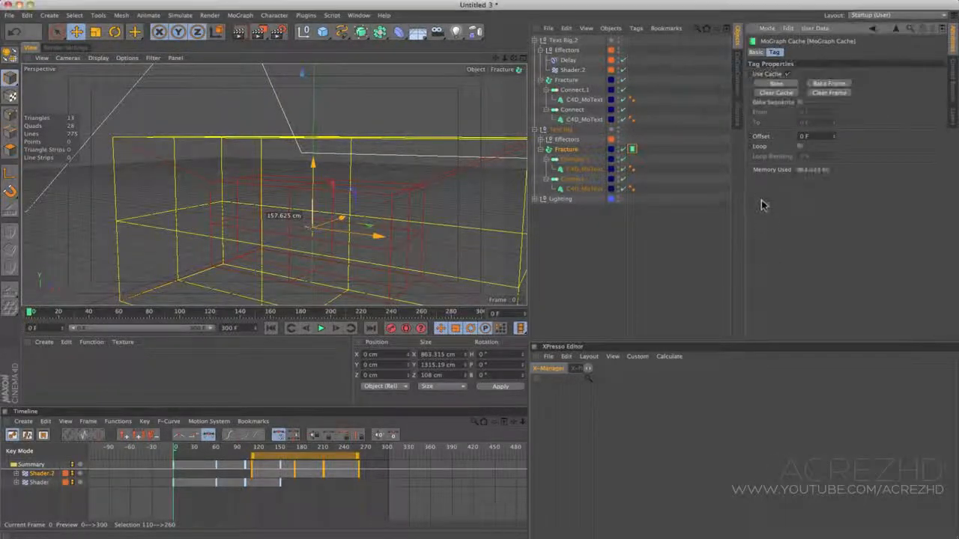
# - Add a MoGraph Cache tag to the Fracture object in Text Rig.2
pyautogui.click(568, 79)
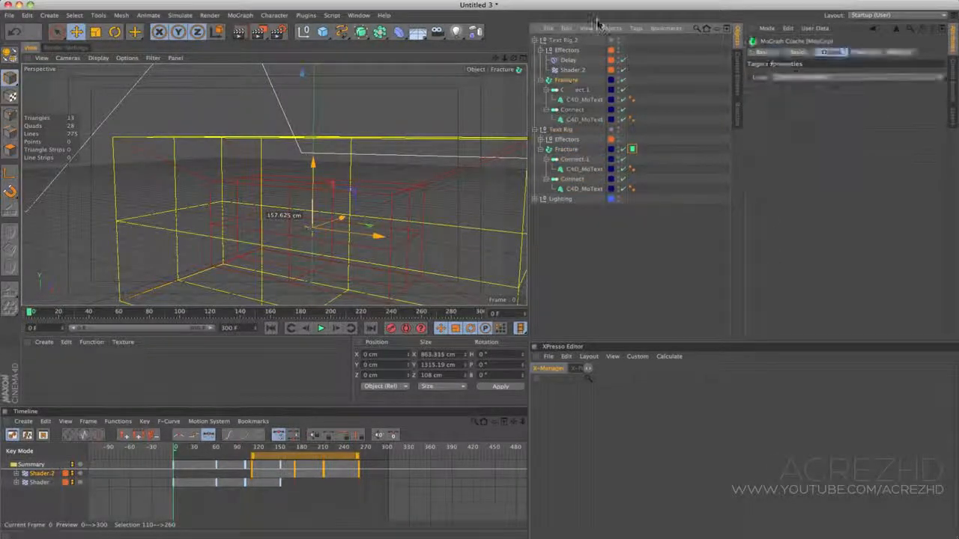
pyautogui.rightClick(564, 87)
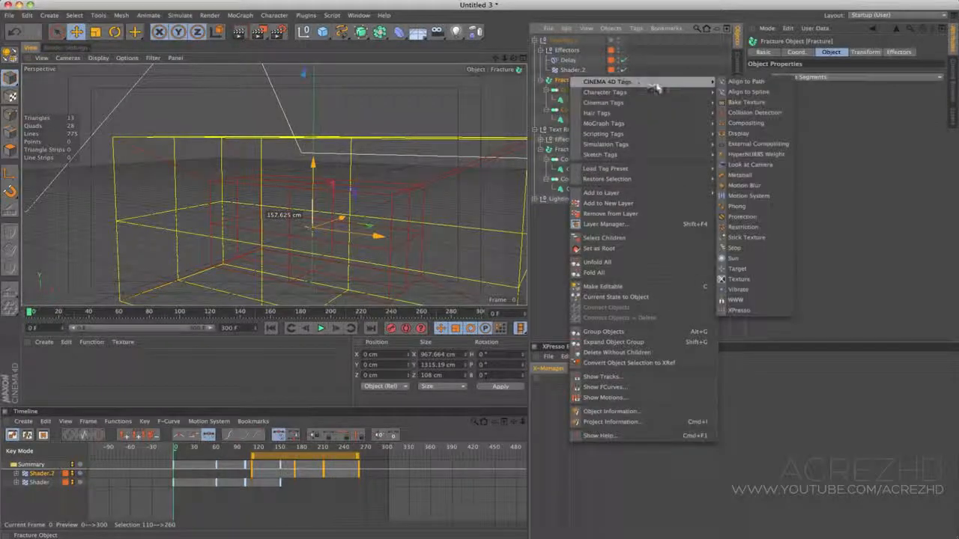
pyautogui.moveTo(659, 124)
pyautogui.click(750, 123)
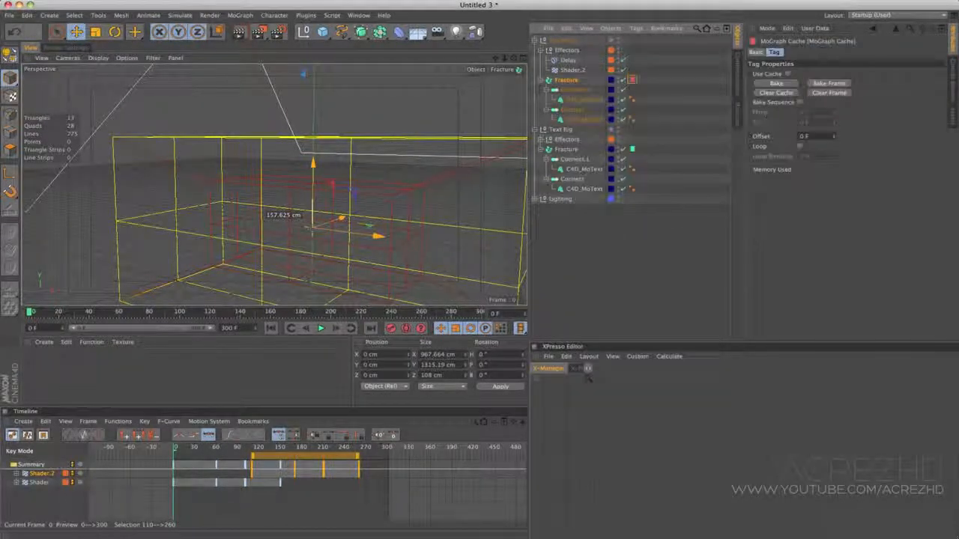
pyautogui.rightClick(569, 81)
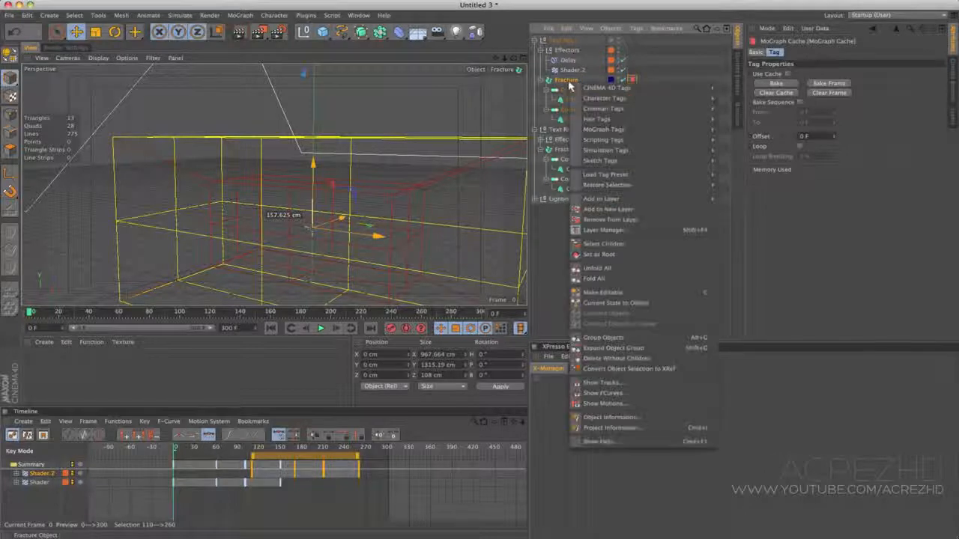
pyautogui.moveTo(637, 129)
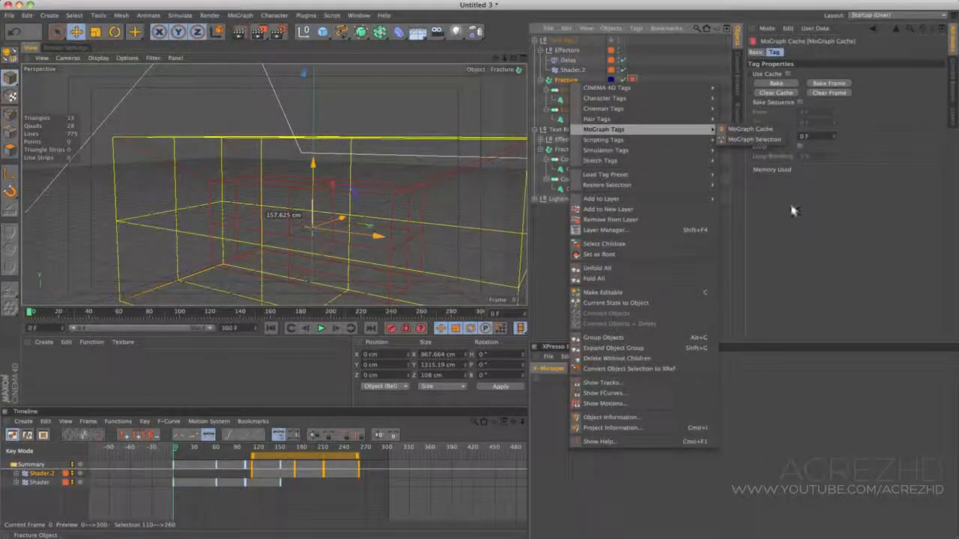
# - Bake the MoGraph Cache tag on the Fracture object in Text Rig.2
pyautogui.click(740, 131)
pyautogui.click(777, 84)
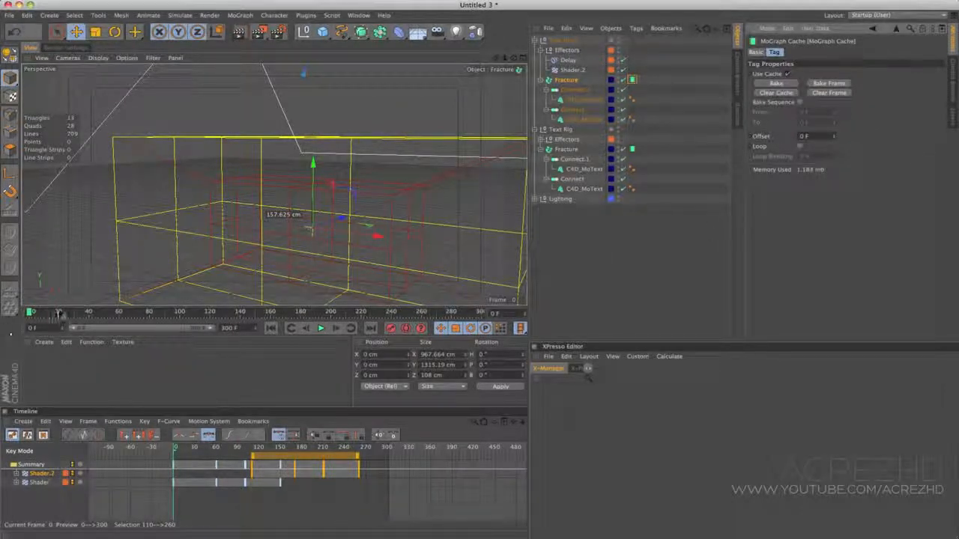
# - Scrub and play the baked animation to check both titles, stopping at frame 182
pyautogui.moveTo(54, 313); pyautogui.dragTo(122, 312)
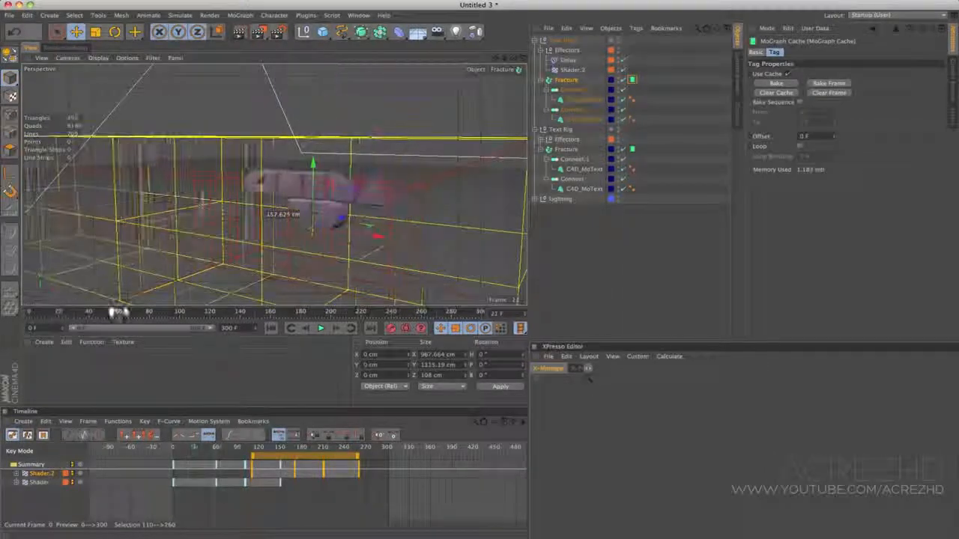
pyautogui.moveTo(187, 311); pyautogui.dragTo(29, 313)
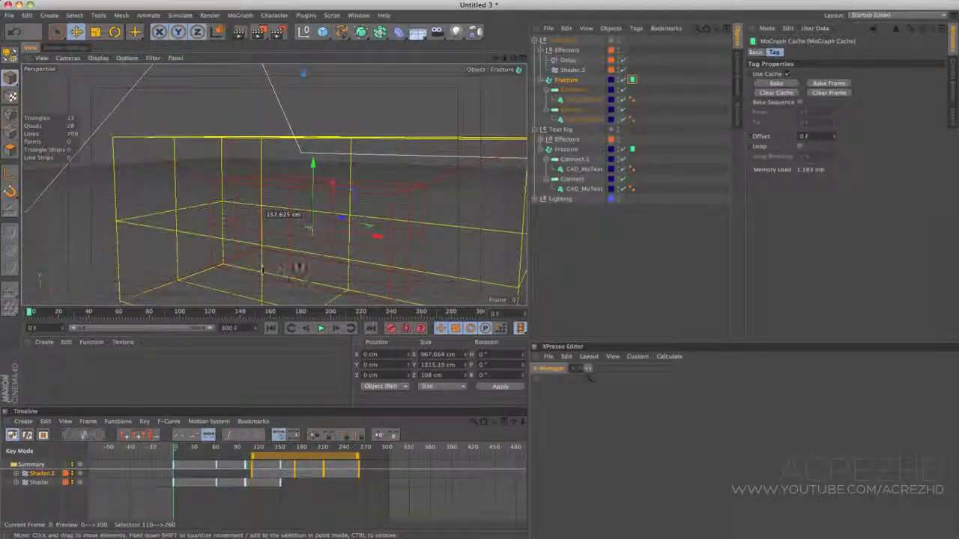
pyautogui.click(320, 334)
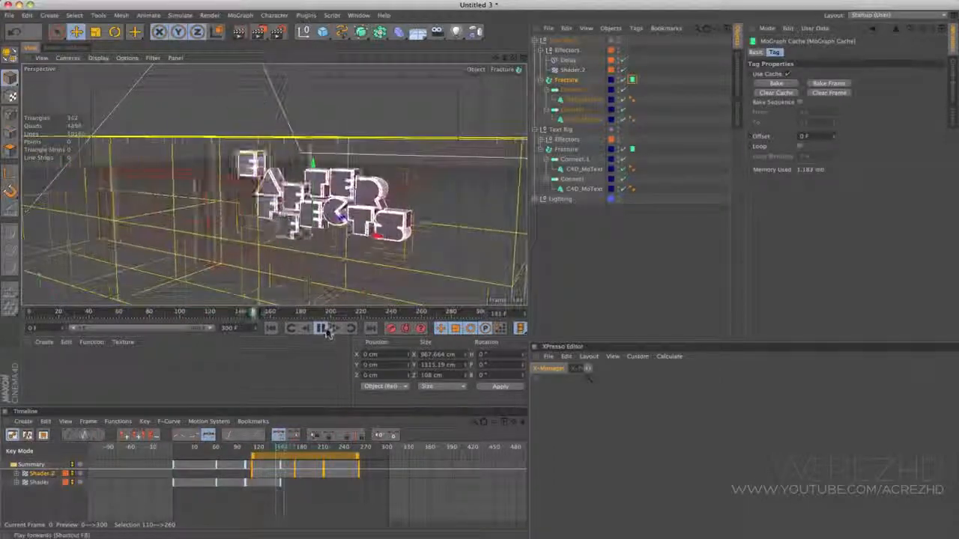
pyautogui.click(322, 330)
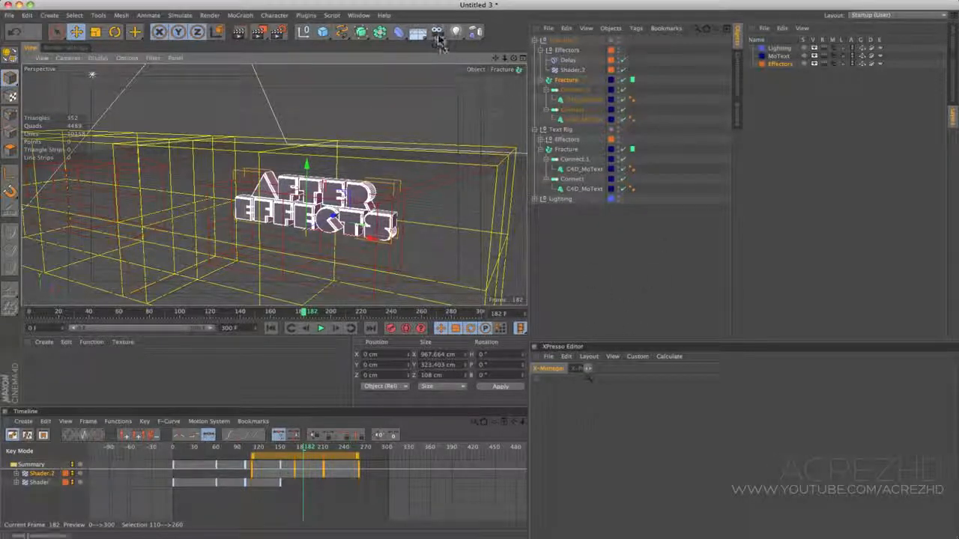
# - Add a target camera to the scene and delete its Camera.Target.1 null
pyautogui.click(438, 34)
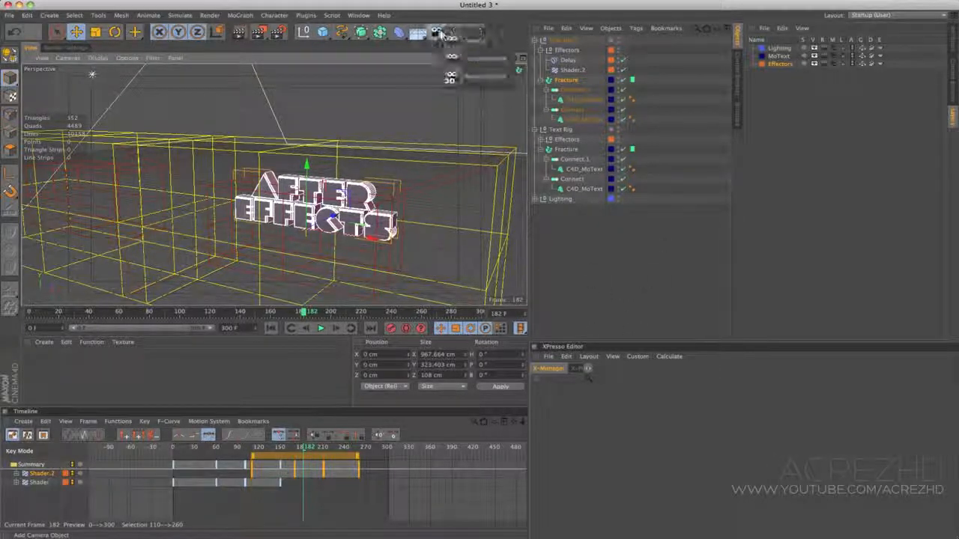
pyautogui.click(473, 60)
pyautogui.click(577, 50)
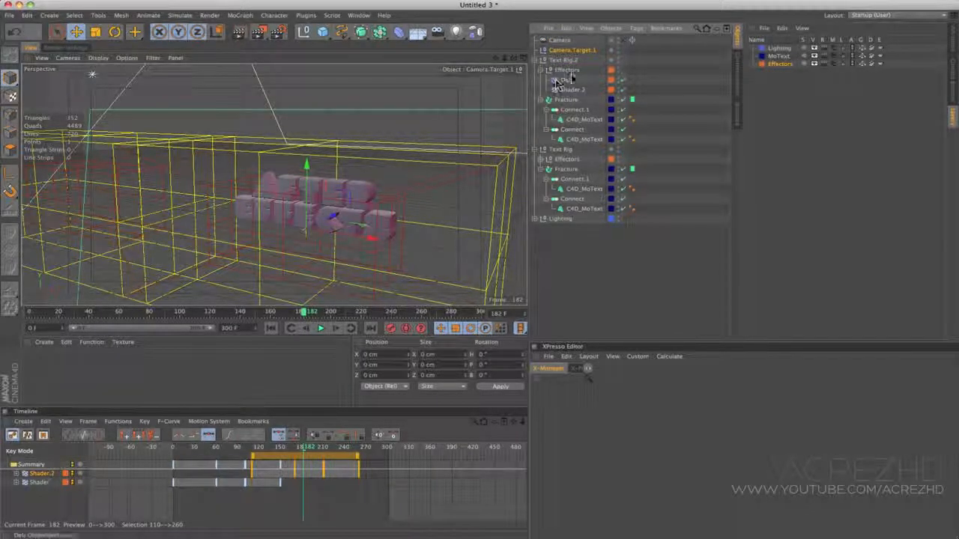
pyautogui.press('Delete')
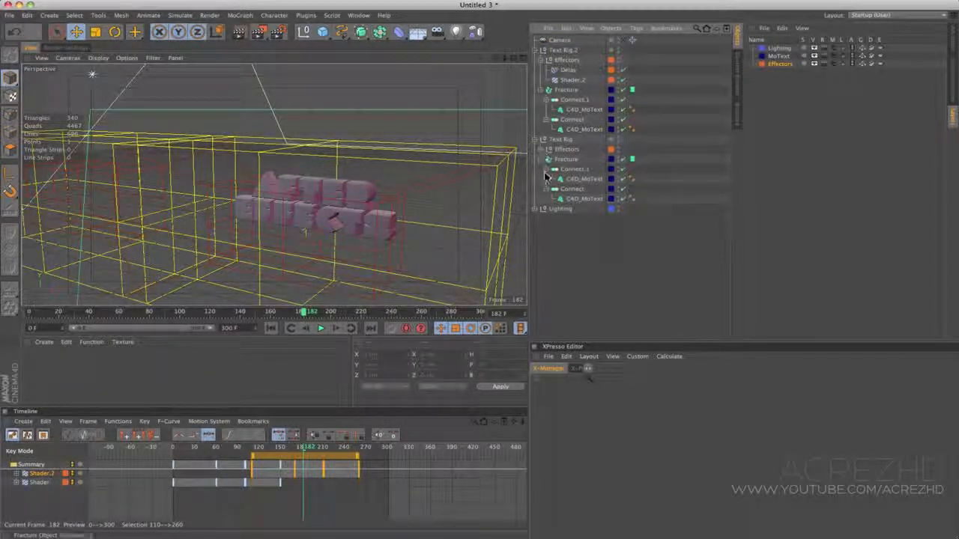
# - Unfold the Lighting group to expose Light.Target.1, and select the new camera's Target tag
pyautogui.click(538, 210)
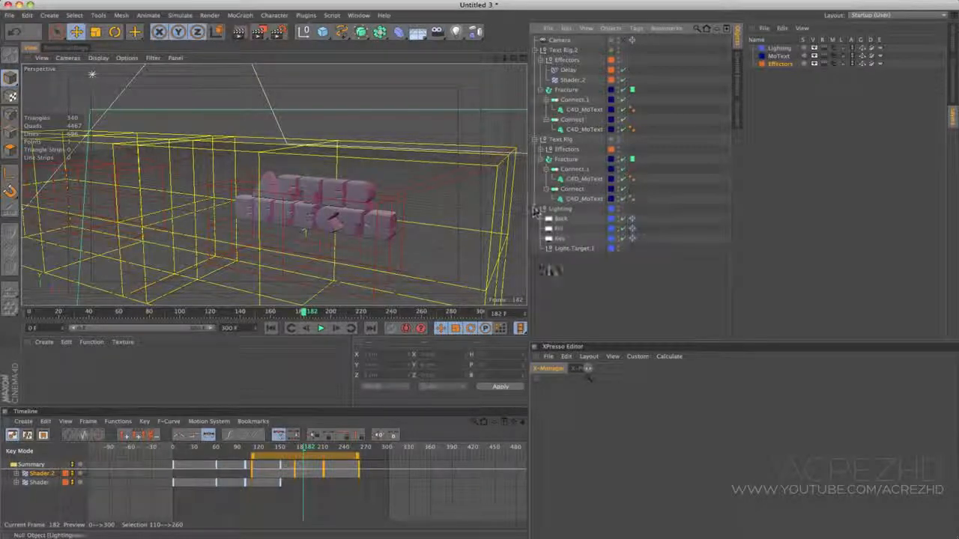
pyautogui.click(559, 40)
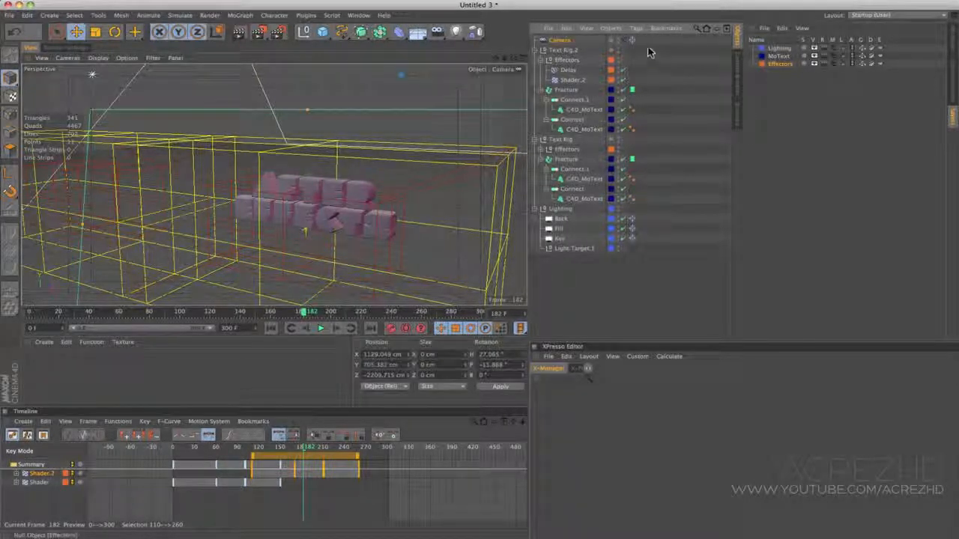
pyautogui.click(634, 42)
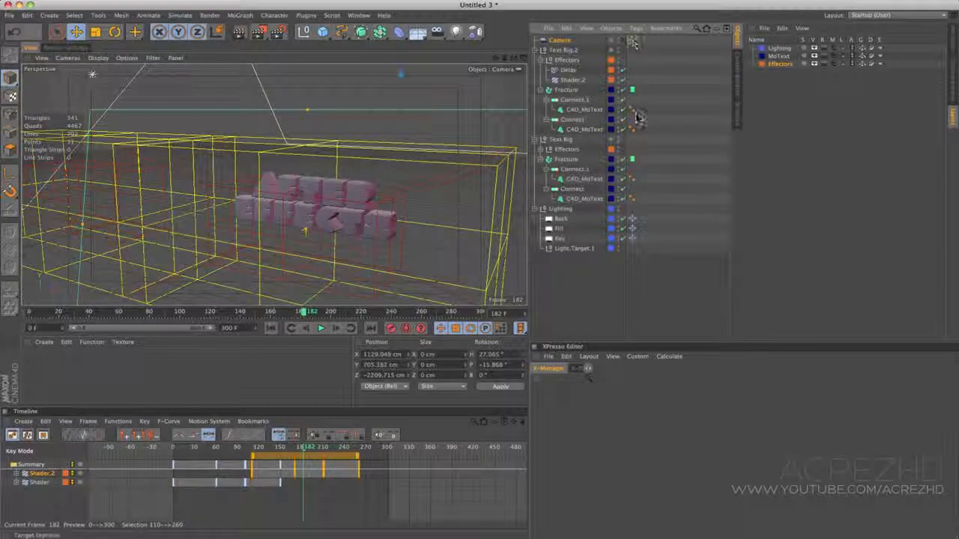
# - Assign Light.Target.1 as the camera's target object, then shift that null to about Y 147 cm and Z 72 cm
pyautogui.click(953, 43)
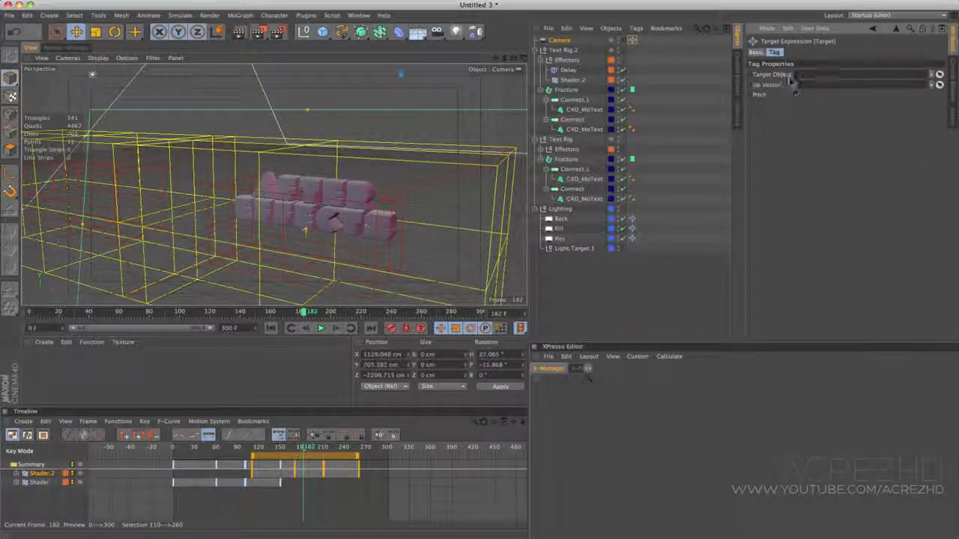
pyautogui.moveTo(576, 249); pyautogui.dragTo(817, 75)
pyautogui.click(577, 249)
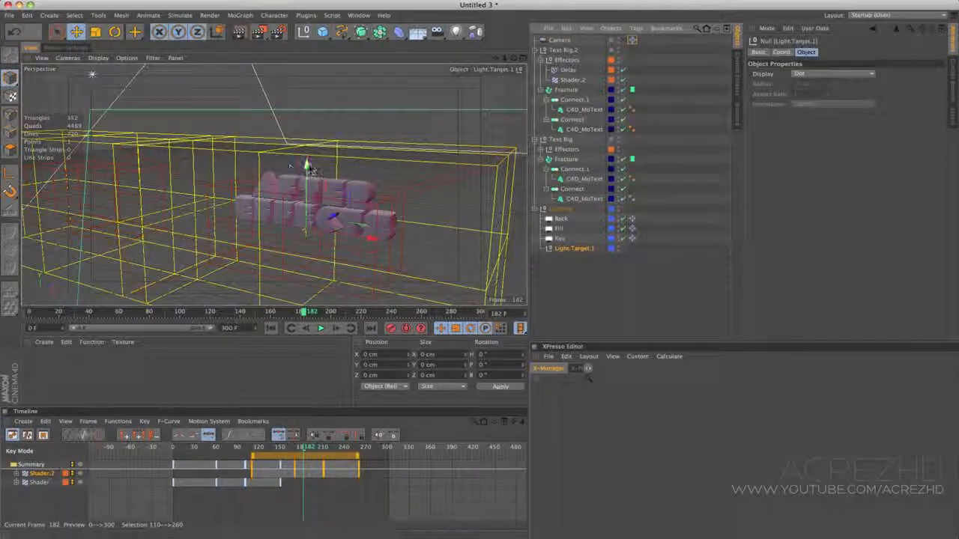
pyautogui.moveTo(305, 171); pyautogui.dragTo(306, 147)
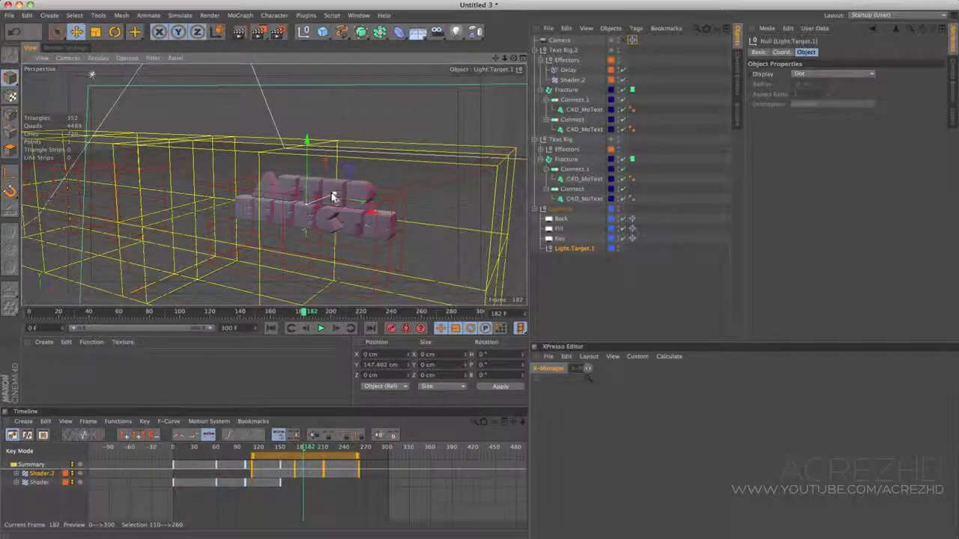
pyautogui.moveTo(334, 197); pyautogui.dragTo(338, 193)
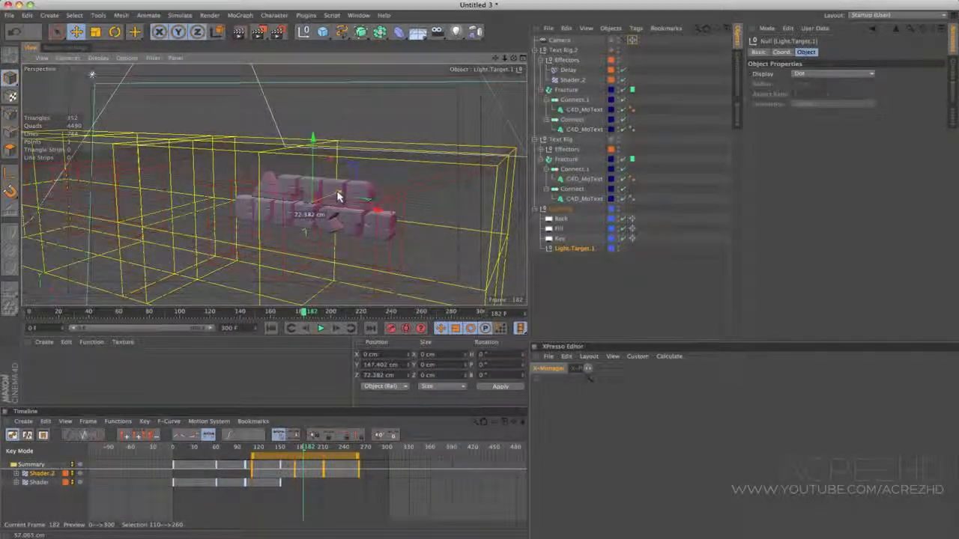
# - Add a Helix spline to the scene
pyautogui.click(558, 41)
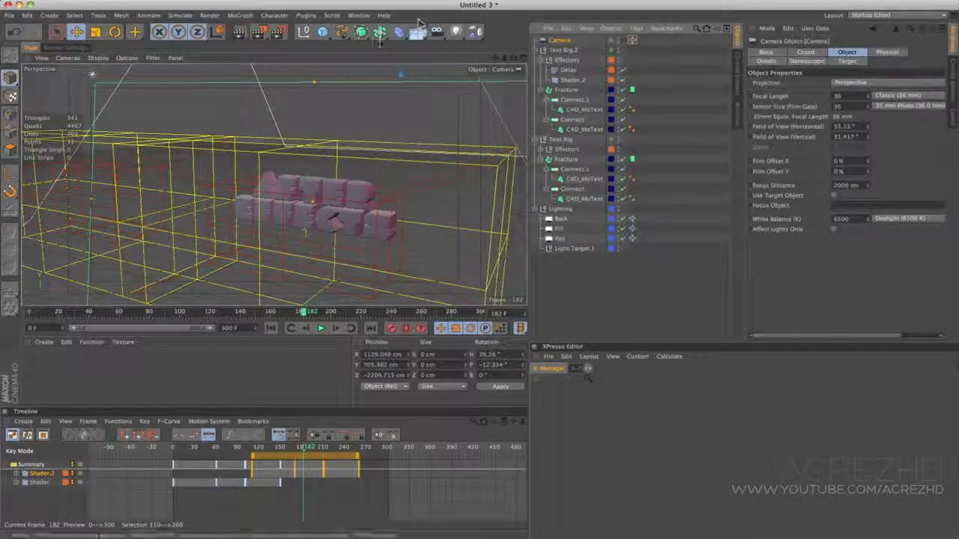
pyautogui.click(342, 31)
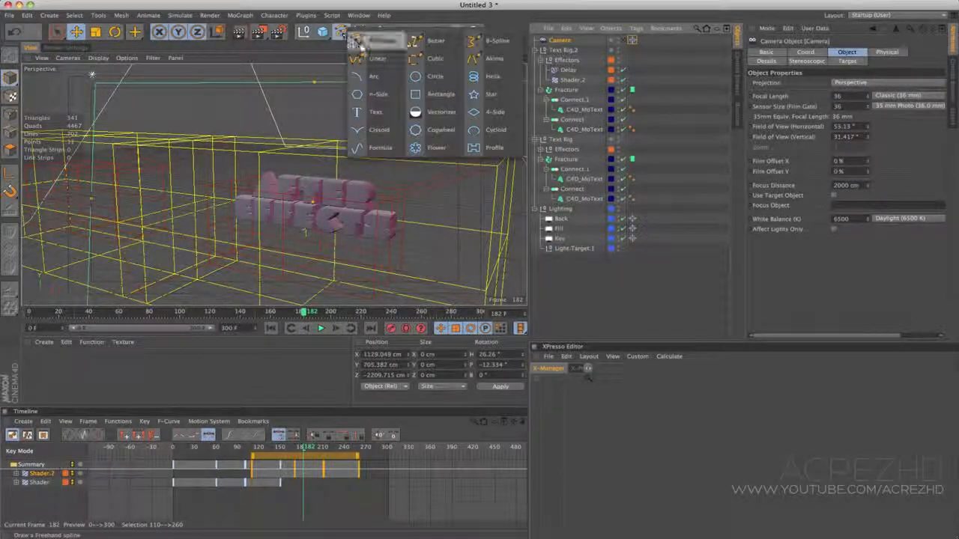
pyautogui.click(496, 82)
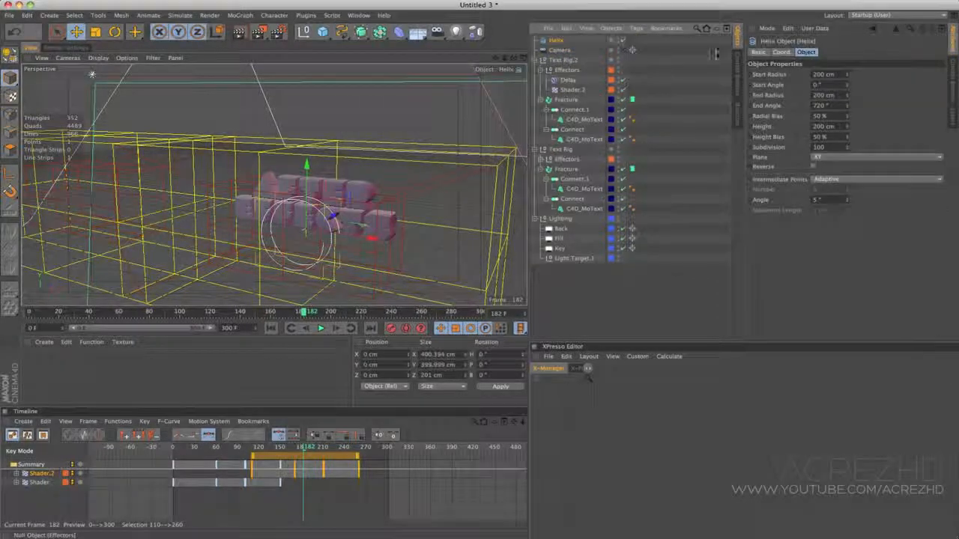
# - Create a new layer and name it Camera Rig
pyautogui.click(953, 119)
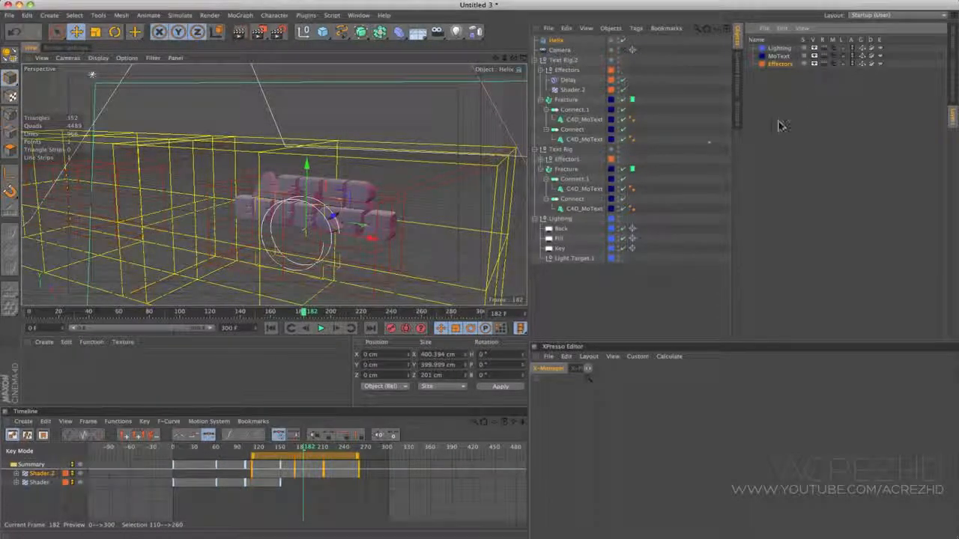
pyautogui.doubleClick(777, 155)
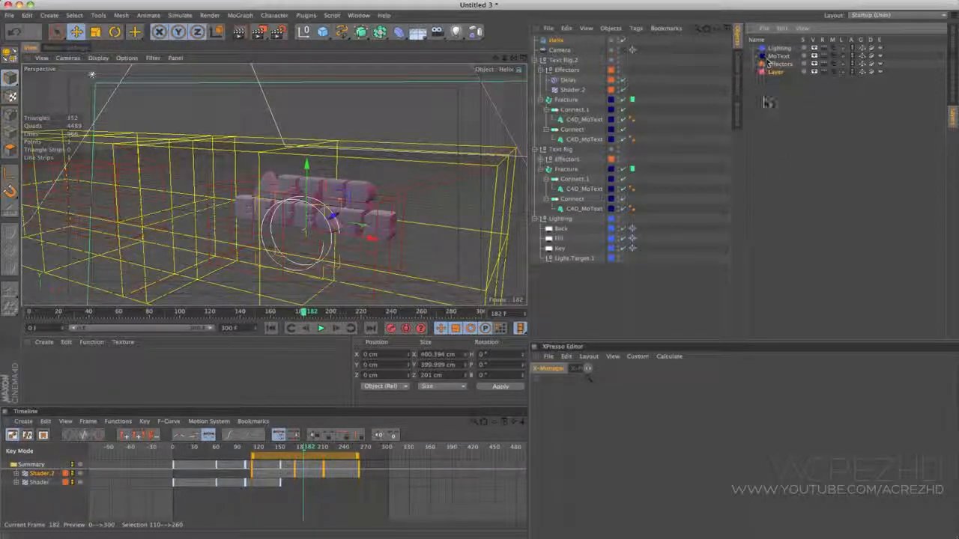
pyautogui.doubleClick(775, 73)
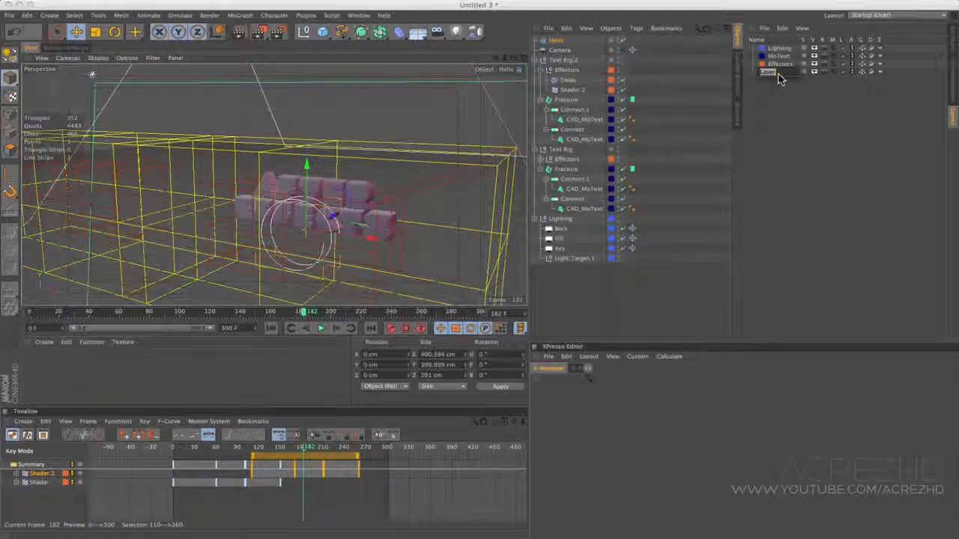
pyautogui.write('Camera')
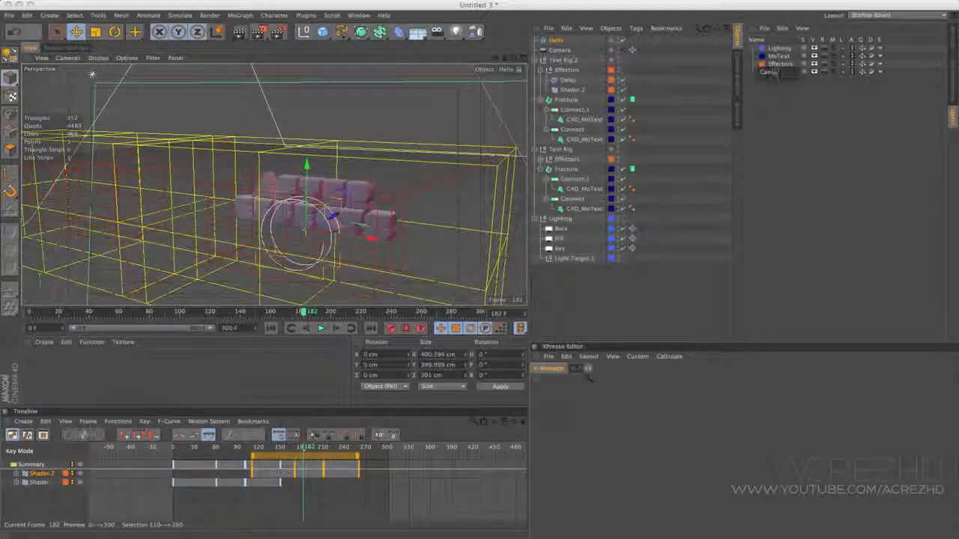
pyautogui.write(' Rig')
pyautogui.press('Return')
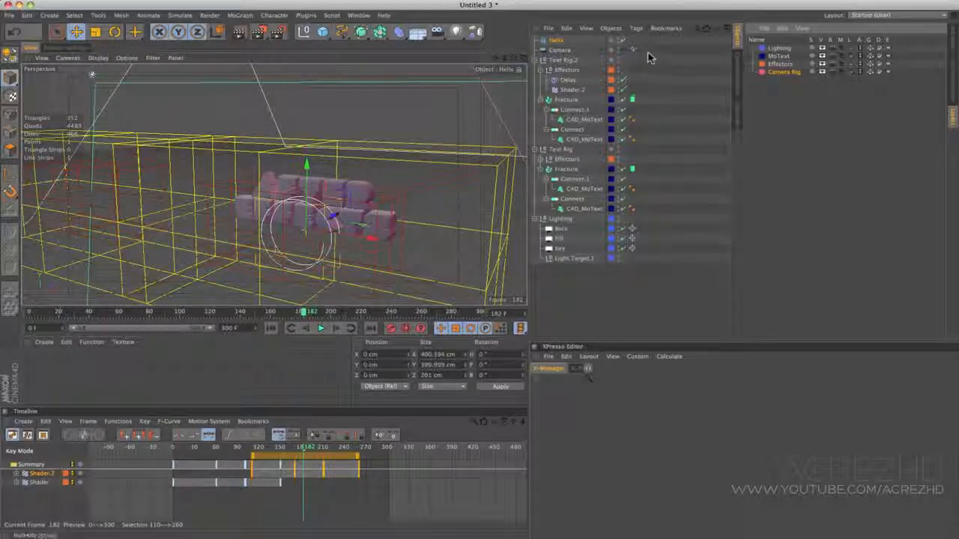
# - Assign the Helix and Camera objects to the Camera Rig layer and solo that layer
pyautogui.click(565, 50)
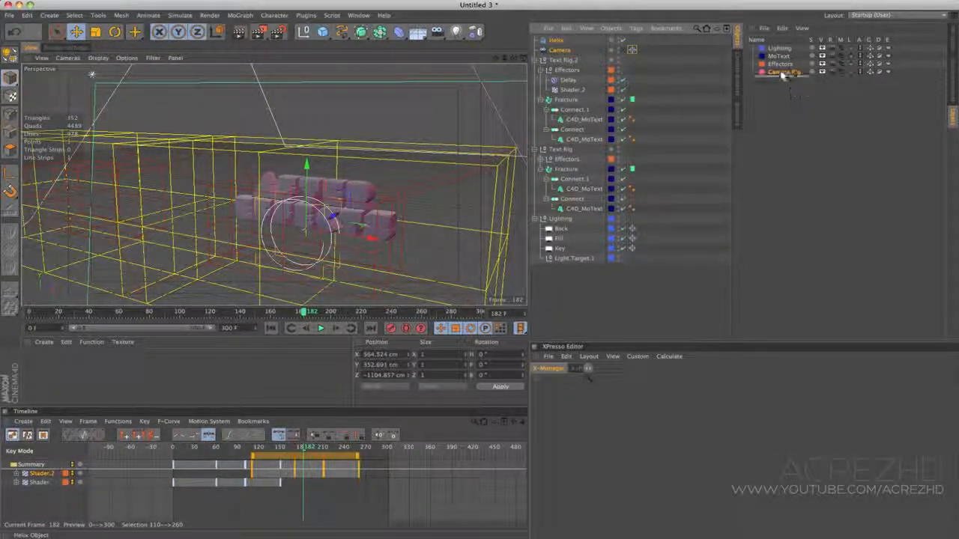
pyautogui.moveTo(785, 72); pyautogui.dragTo(793, 74)
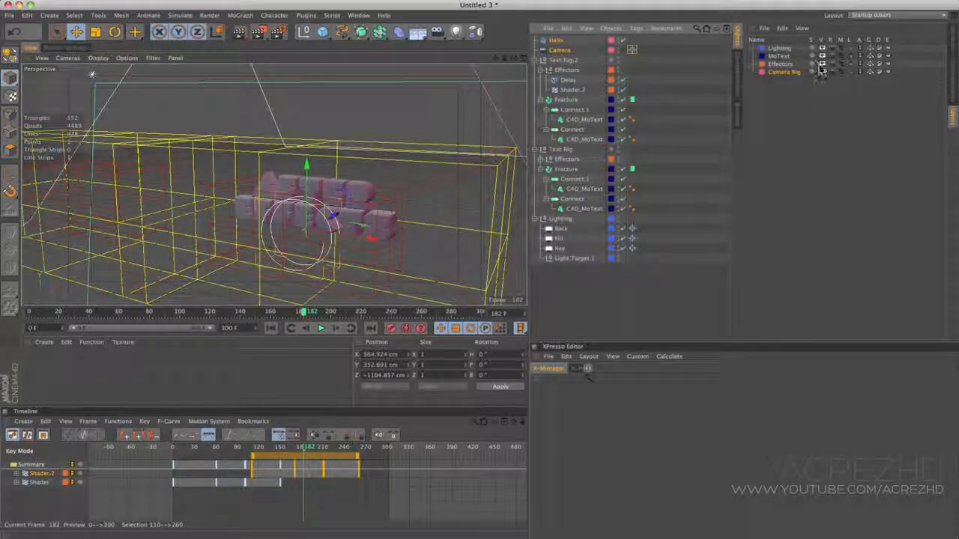
pyautogui.click(812, 72)
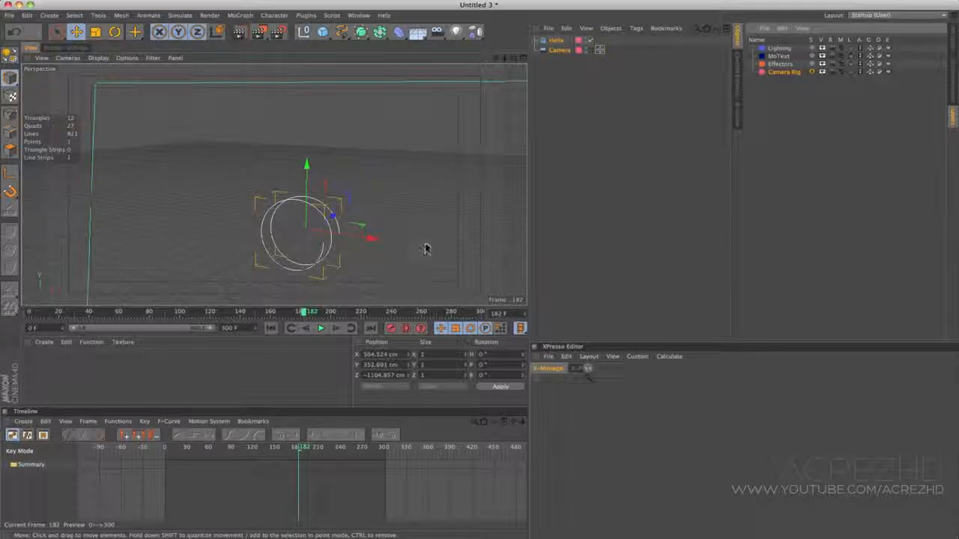
# - Set the helix's plane to XZ
pyautogui.moveTo(425, 249)
pyautogui.keyDown('alt'); pyautogui.mouseDown()
pyautogui.moveTo(400, 236)
pyautogui.moveTo(426, 240)
pyautogui.moveTo(419, 247)
pyautogui.moveTo(402, 236)
pyautogui.moveTo(422, 270)
pyautogui.moveTo(442, 253)
pyautogui.mouseUp(); pyautogui.keyUp('alt')
pyautogui.click(550, 91)
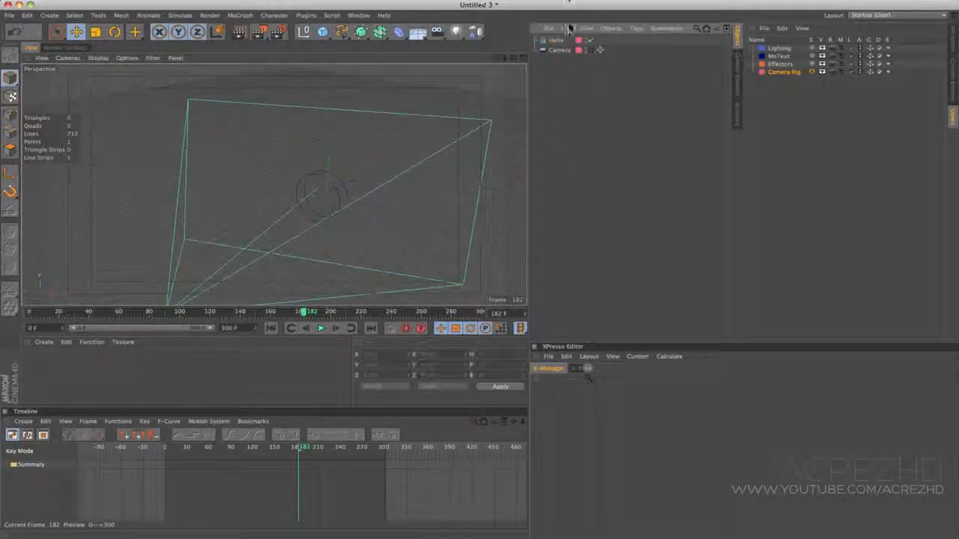
pyautogui.click(554, 40)
pyautogui.click(955, 41)
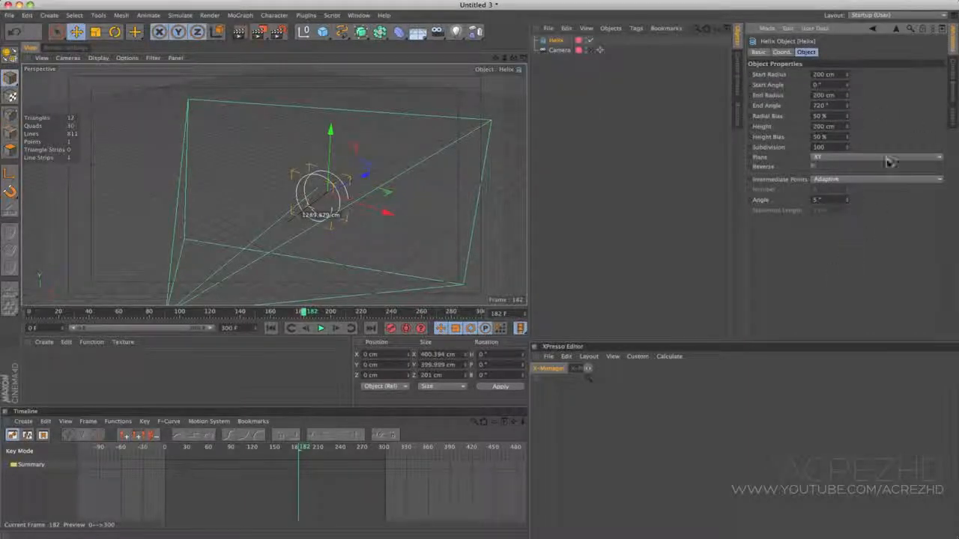
pyautogui.click(860, 159)
pyautogui.click(858, 188)
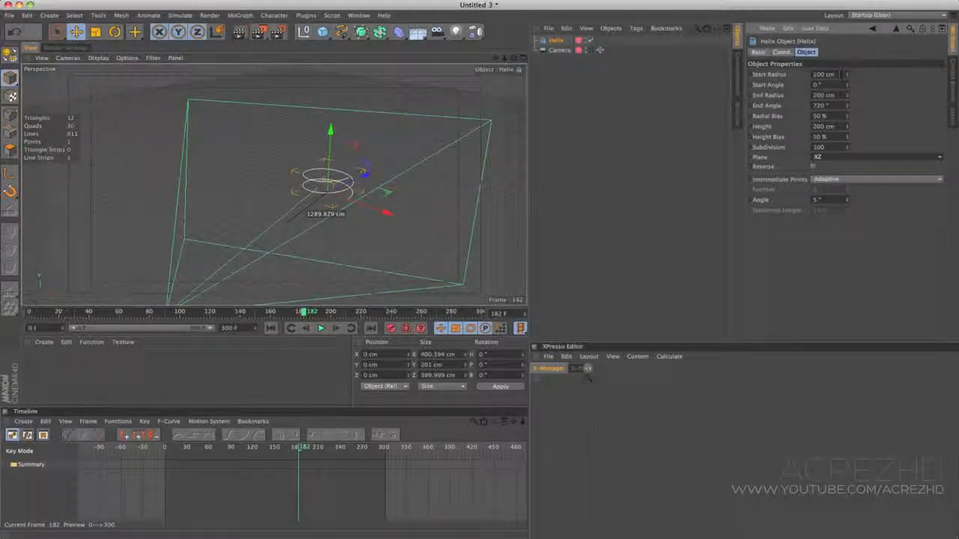
# - Set the helix's start and end radius to 2500 cm and its height to 100 cm
pyautogui.click(783, 75)
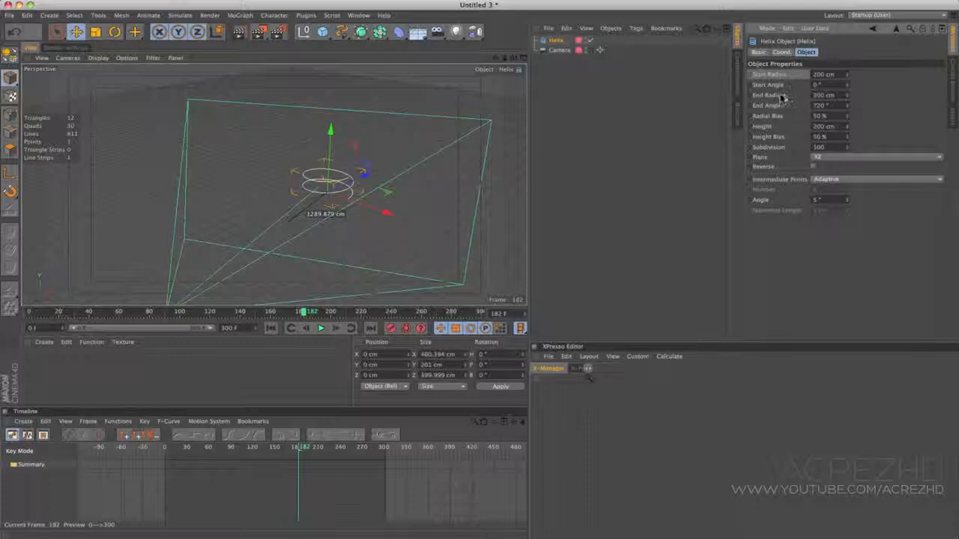
pyautogui.keyDown('shift'); pyautogui.click(777, 95); pyautogui.keyUp('shift')
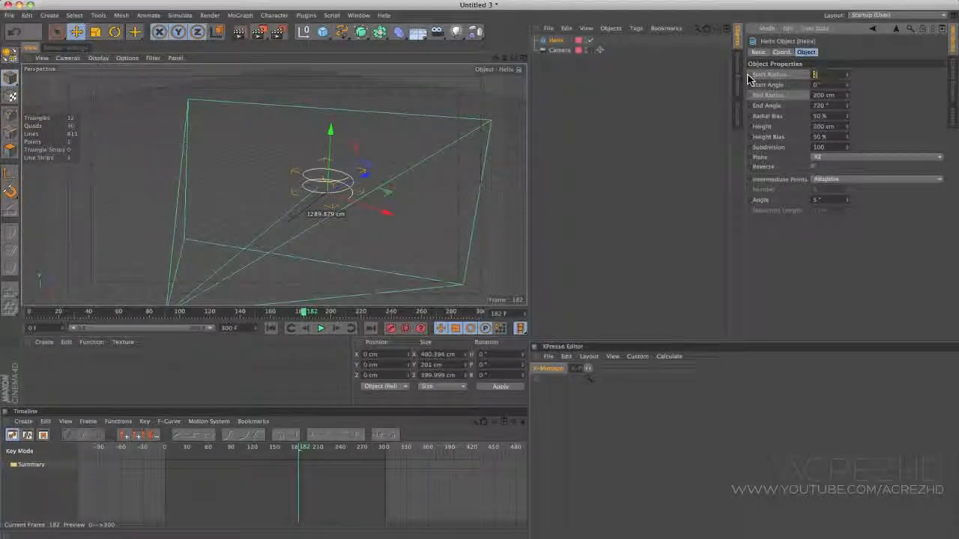
pyautogui.press('Return')
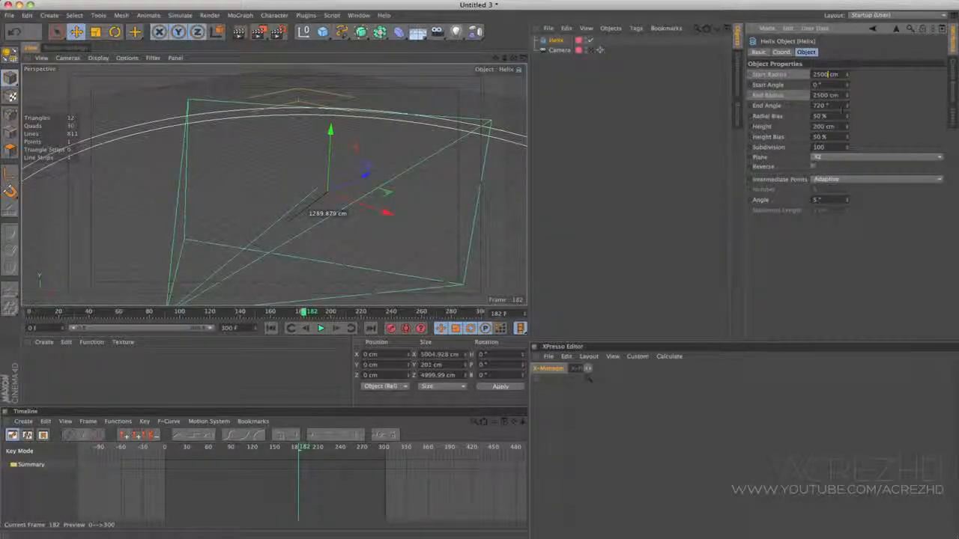
pyautogui.doubleClick(824, 126)
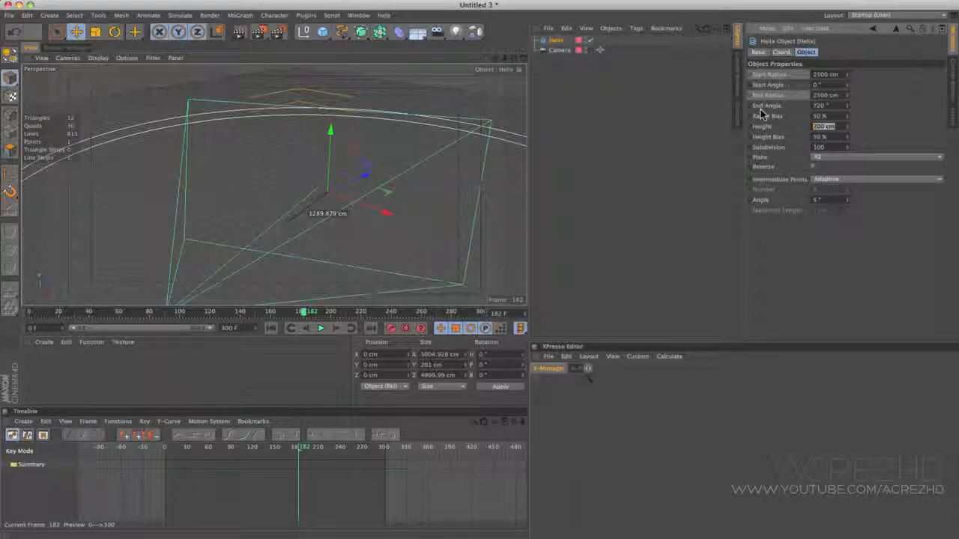
pyautogui.press('Return')
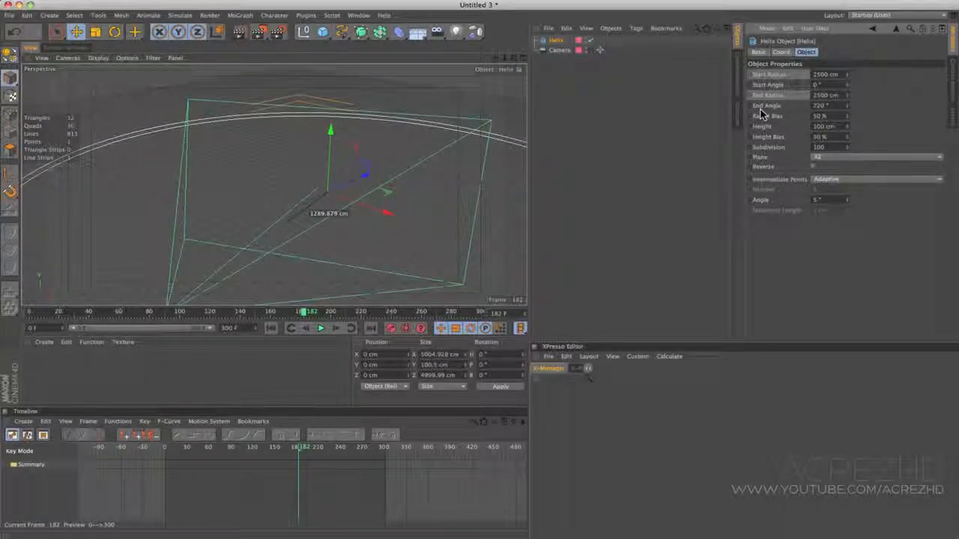
# - Set the helix's end angle to 1000°
pyautogui.keyDown('alt'); pyautogui.moveTo(387, 197); pyautogui.dragTo(341, 220); pyautogui.keyUp('alt')
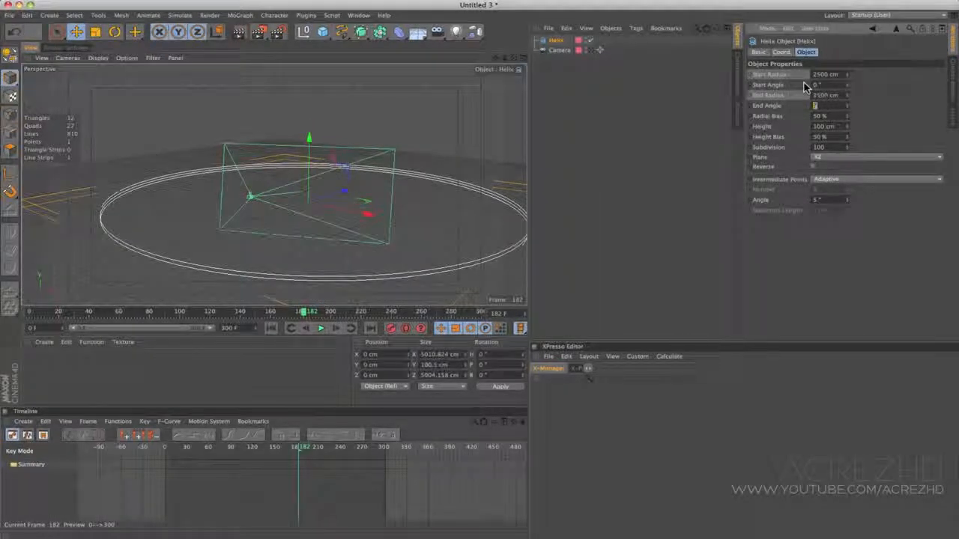
pyautogui.write('000')
pyautogui.press('Return')
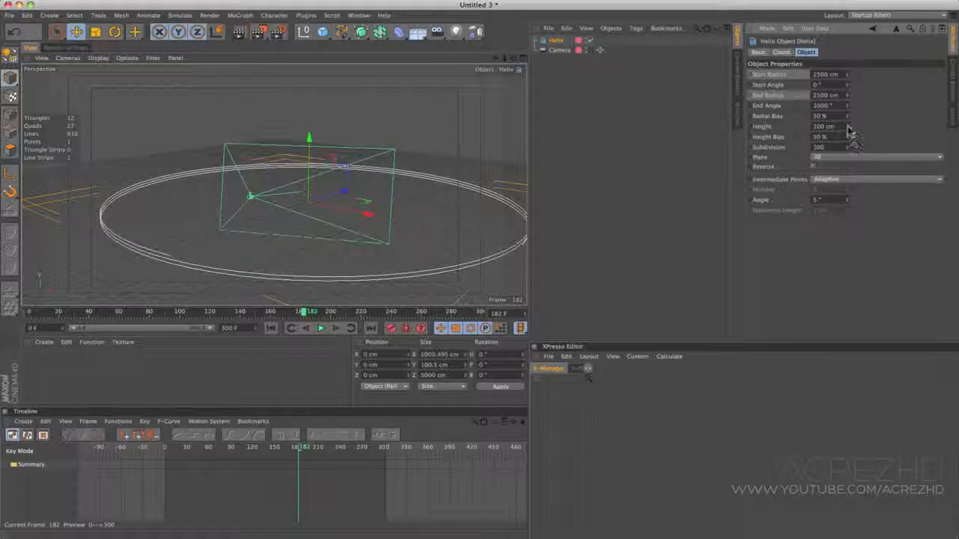
# - Increase the helix's height to about 408 cm and deselect it
pyautogui.moveTo(847, 125); pyautogui.dragTo(833, 4)
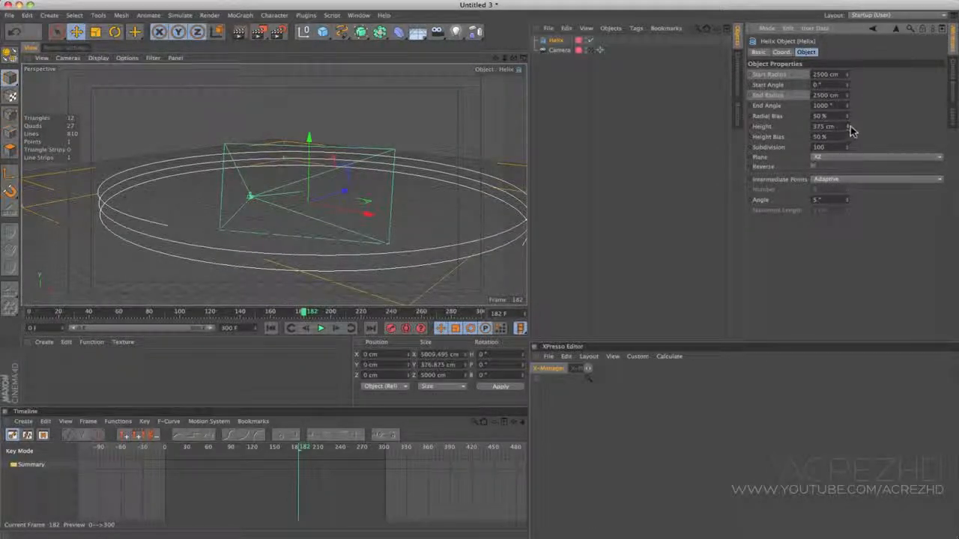
pyautogui.moveTo(845, 131)
pyautogui.mouseDown()
pyautogui.moveTo(845, 105)
pyautogui.moveTo(846, 114)
pyautogui.mouseUp()
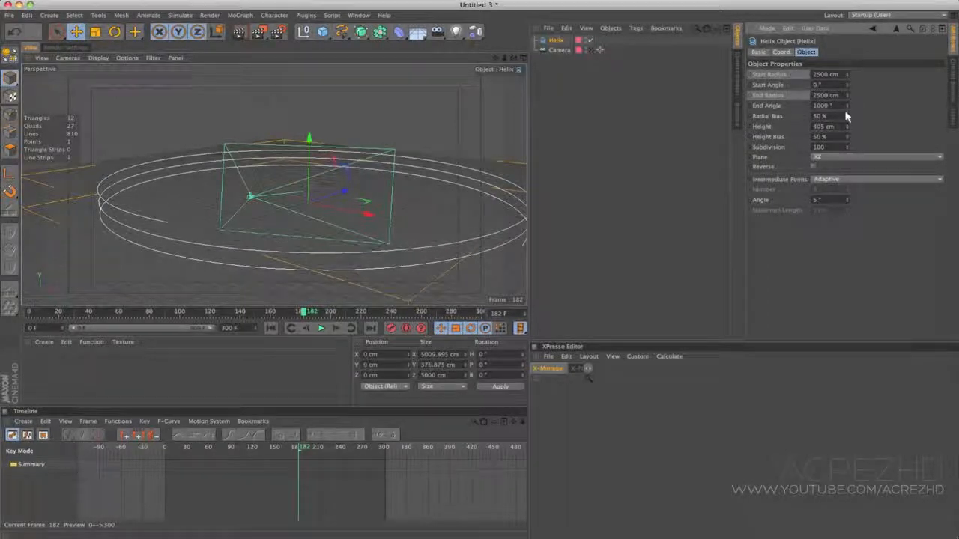
pyautogui.click(592, 141)
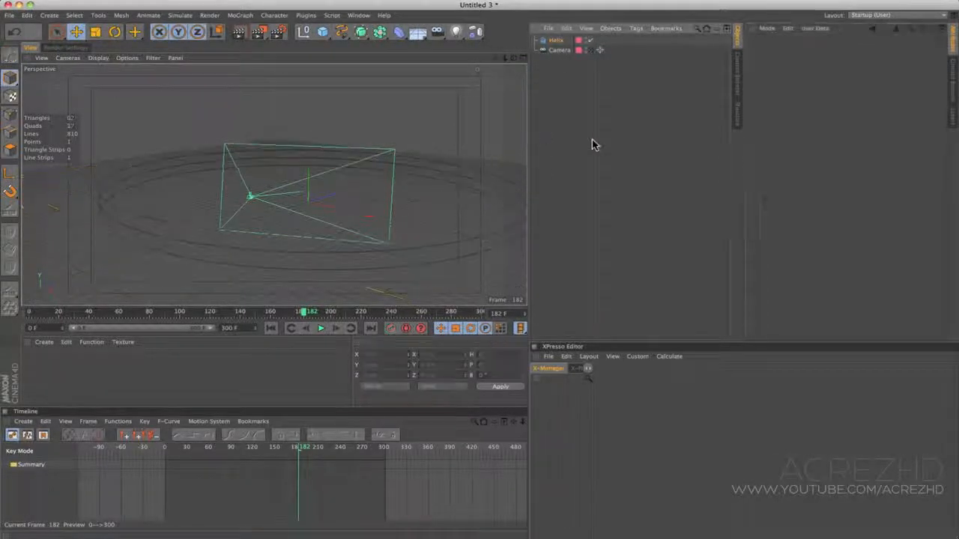
# - Add an Align to Spline tag to the camera with Helix as its spline path, and test the position along it
pyautogui.click(558, 50)
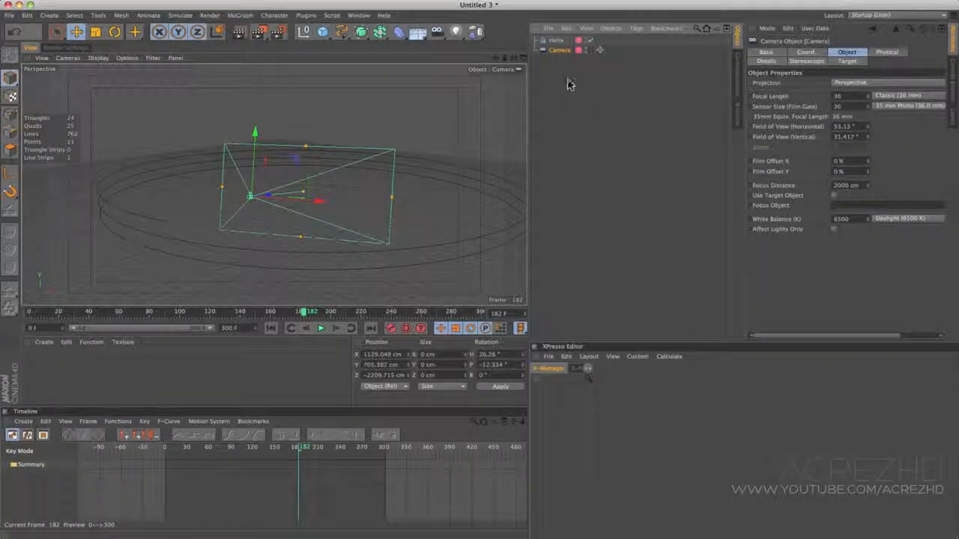
pyautogui.rightClick(568, 50)
pyautogui.moveTo(579, 55)
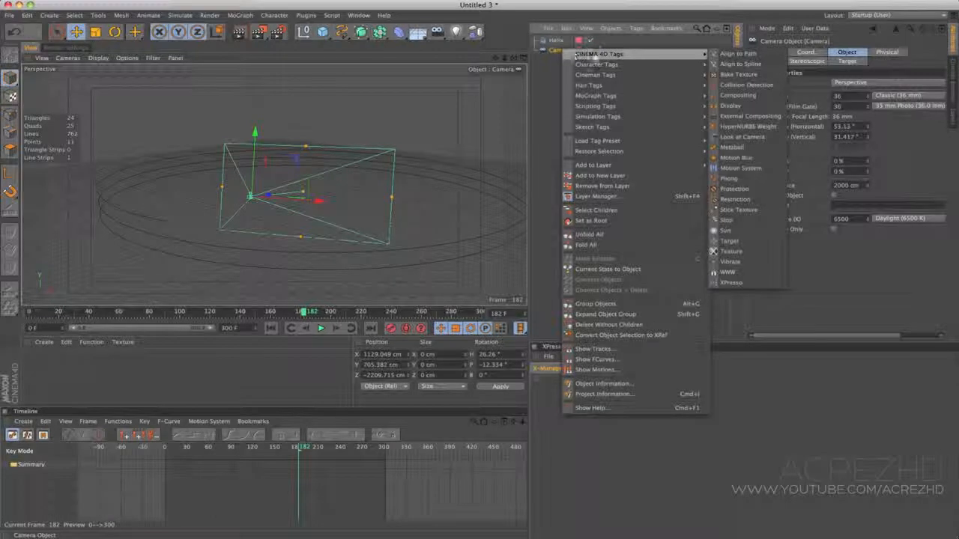
pyautogui.click(759, 64)
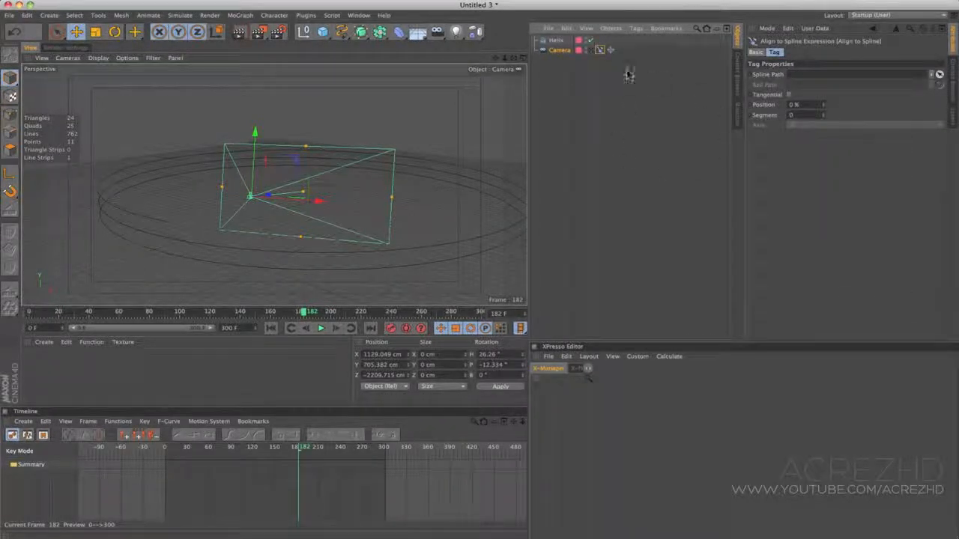
pyautogui.moveTo(561, 45); pyautogui.dragTo(832, 78)
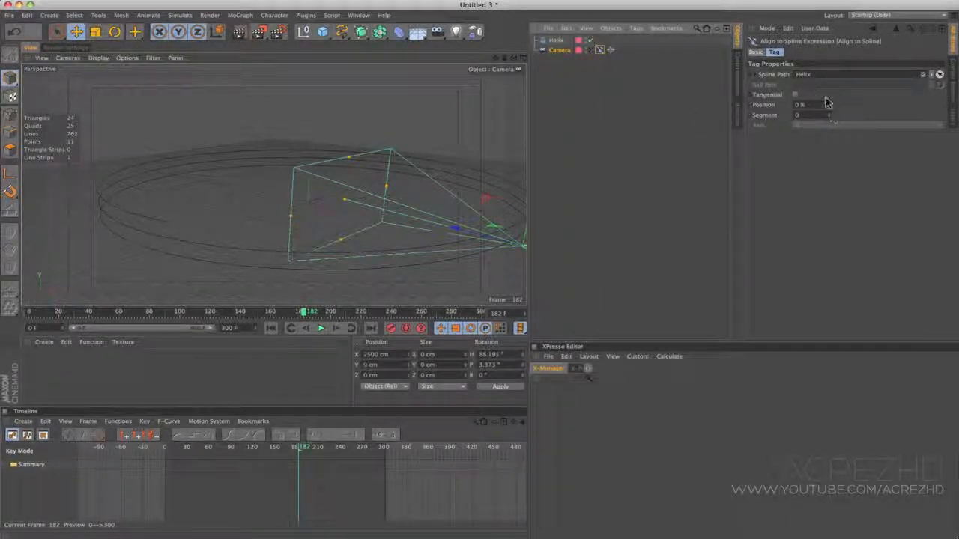
pyautogui.moveTo(829, 105); pyautogui.dragTo(814, 137)
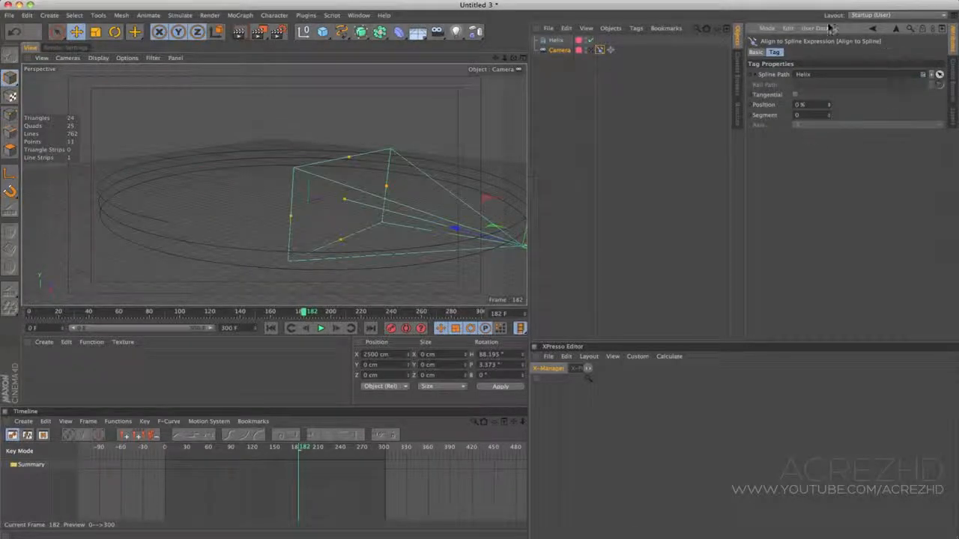
# - Rotate the helix to a bank angle of -20° in the front view and return to the perspective view
pyautogui.click(524, 59)
pyautogui.click(523, 188)
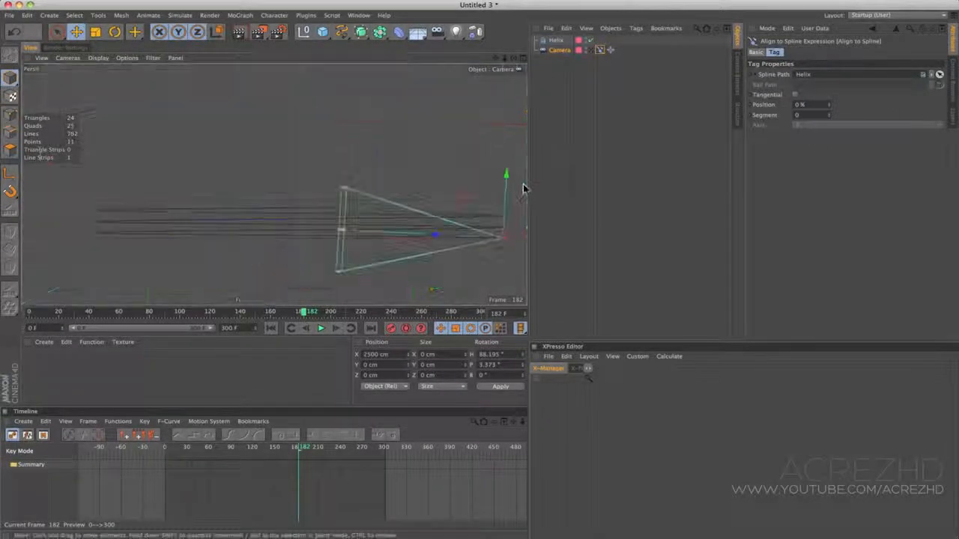
pyautogui.click(556, 41)
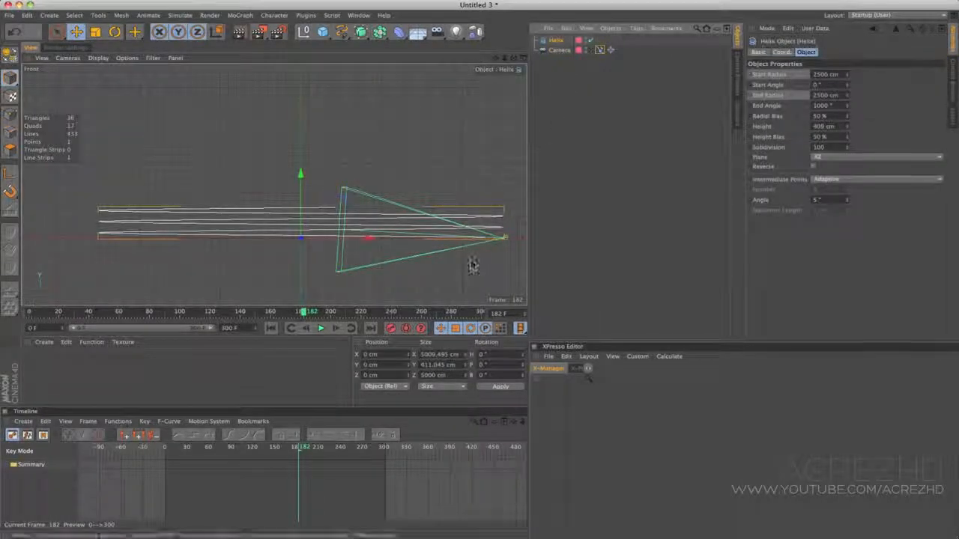
pyautogui.press('r')
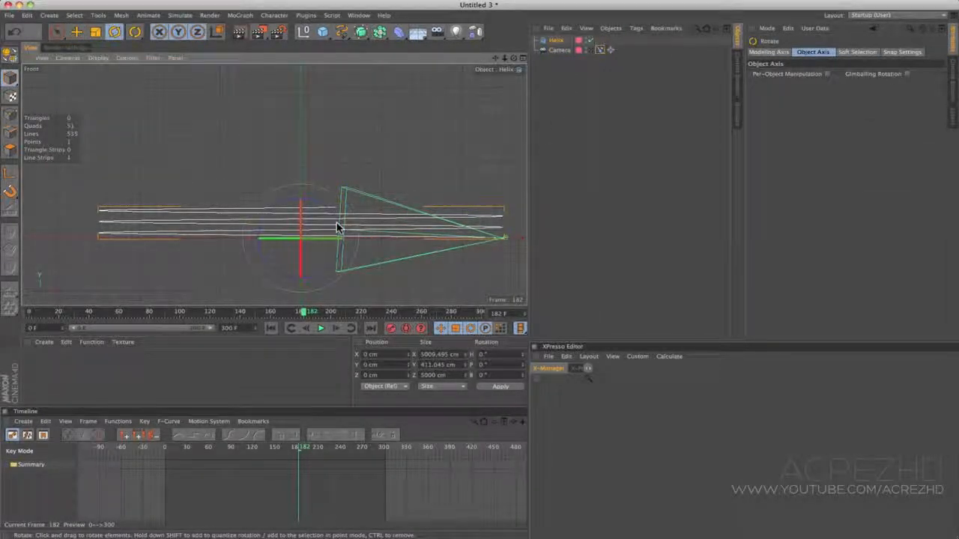
pyautogui.moveTo(341, 198)
pyautogui.mouseDown()
pyautogui.moveTo(338, 223)
pyautogui.moveTo(322, 208)
pyautogui.moveTo(342, 222)
pyautogui.moveTo(337, 211)
pyautogui.mouseUp()
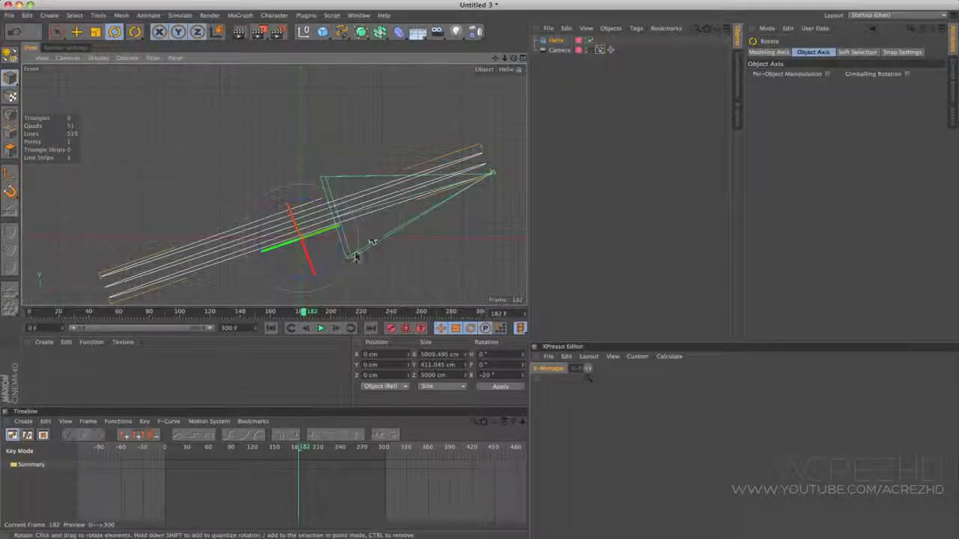
pyautogui.press('e')
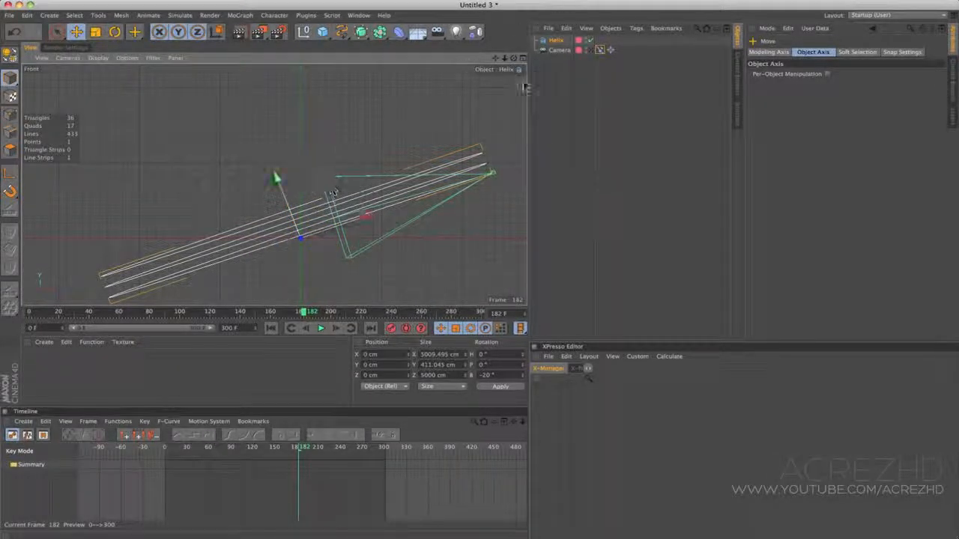
pyautogui.click(524, 59)
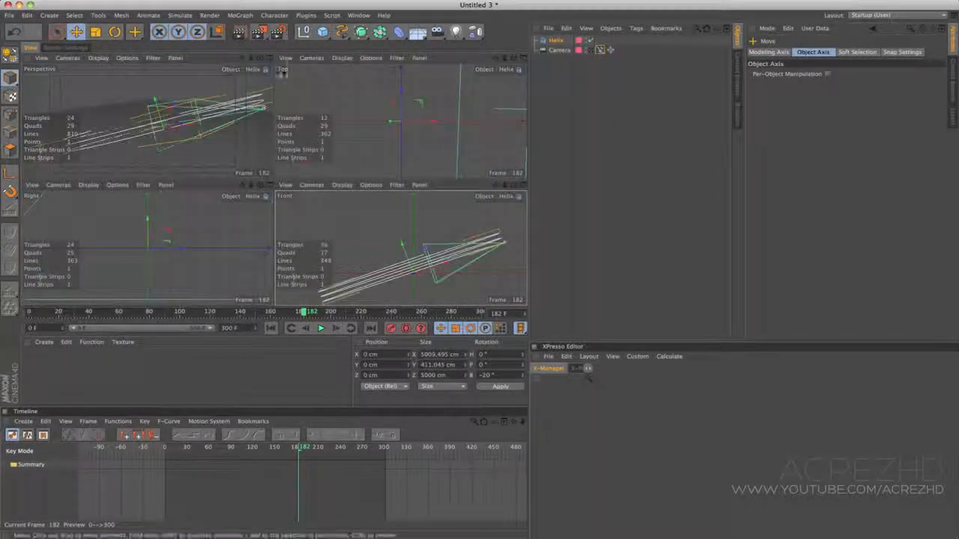
pyautogui.click(268, 58)
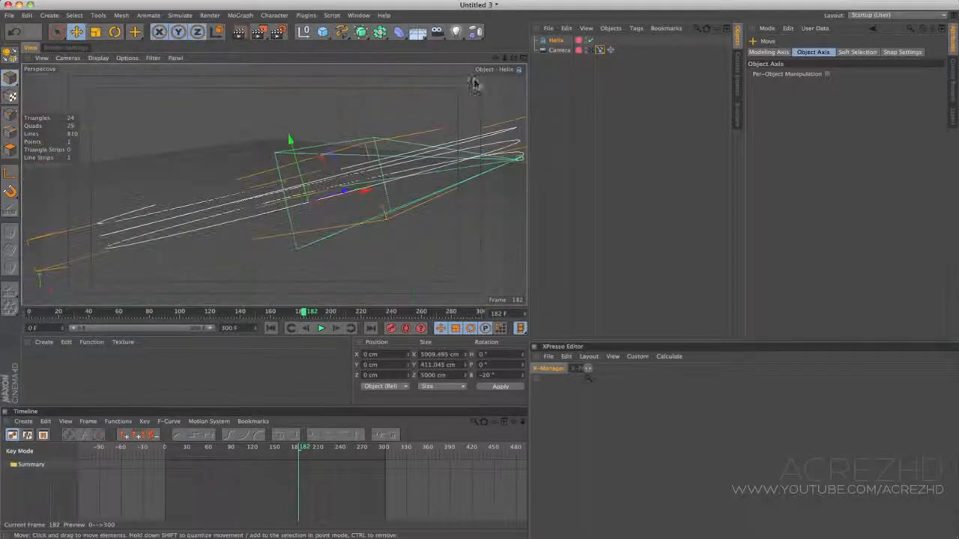
# - Turn off solo for the Camera Rig layer and look at the scene through the camera
pyautogui.click(953, 116)
pyautogui.click(813, 71)
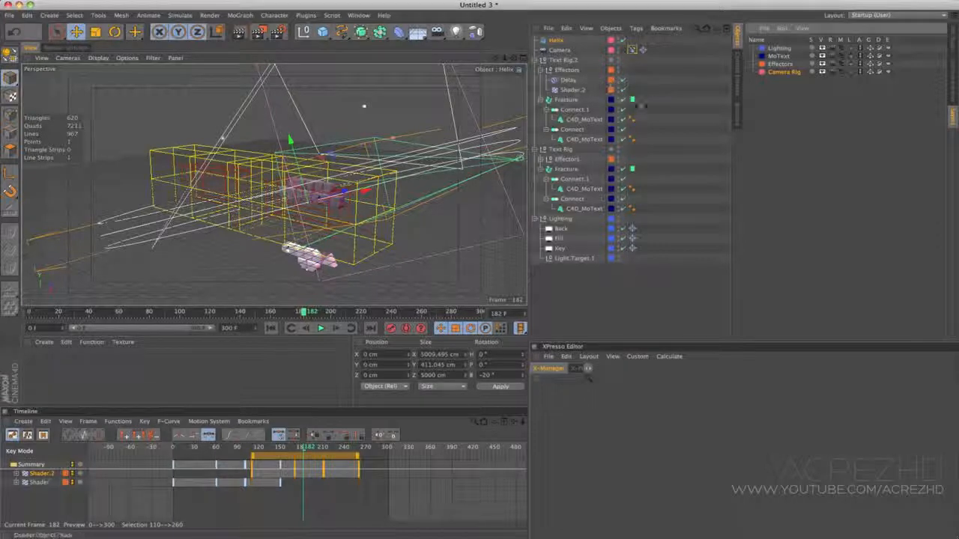
pyautogui.click(560, 49)
pyautogui.click(632, 49)
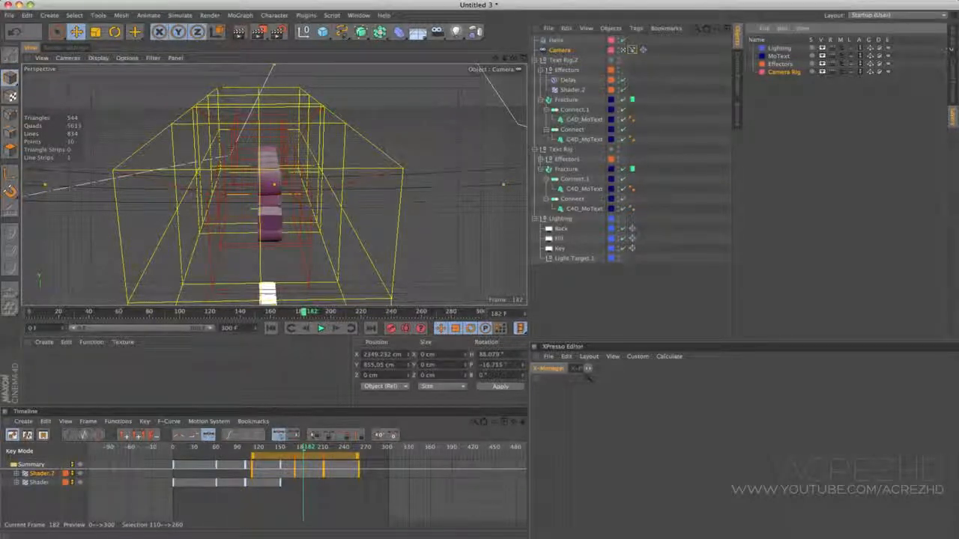
# - Set the position of the camera's Align to Spline tag to 31%
pyautogui.click(954, 39)
pyautogui.click(643, 49)
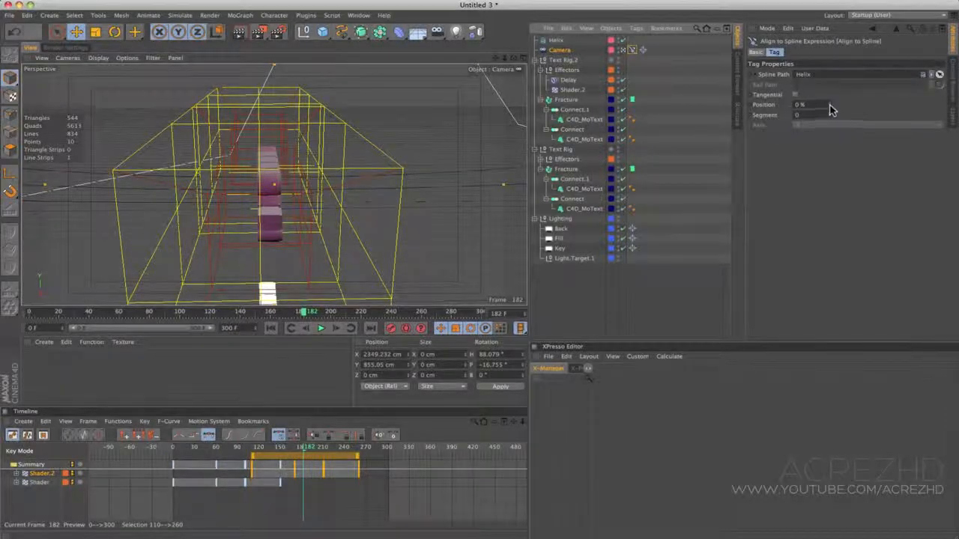
pyautogui.moveTo(830, 107); pyautogui.dragTo(851, 105)
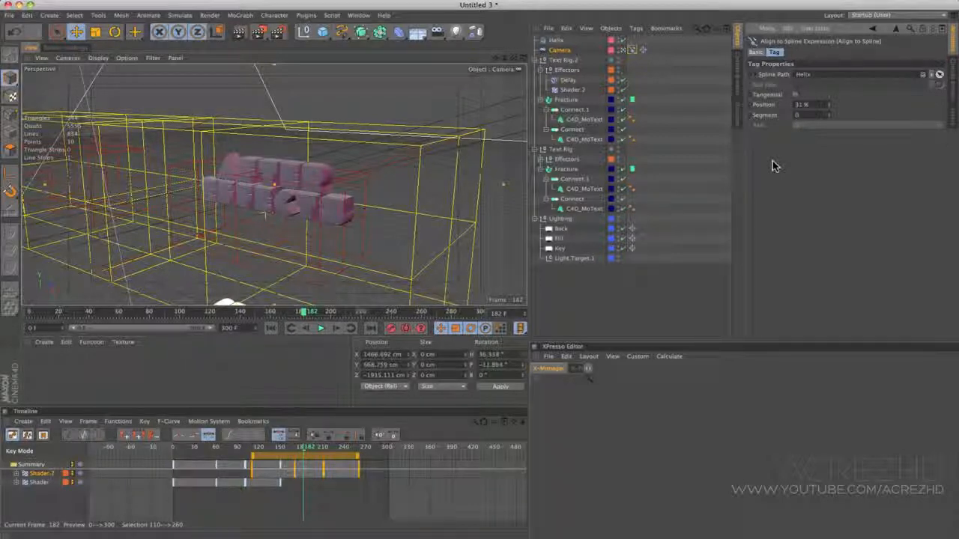
# - Create a null object and rename it Camera Rig
pyautogui.moveTo(679, 53); pyautogui.dragTo(555, 39)
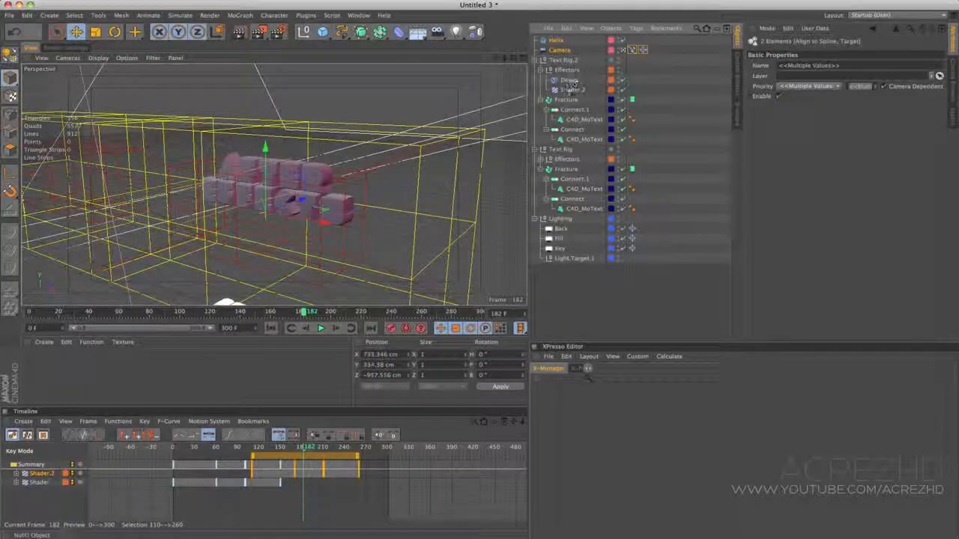
pyautogui.click(303, 31)
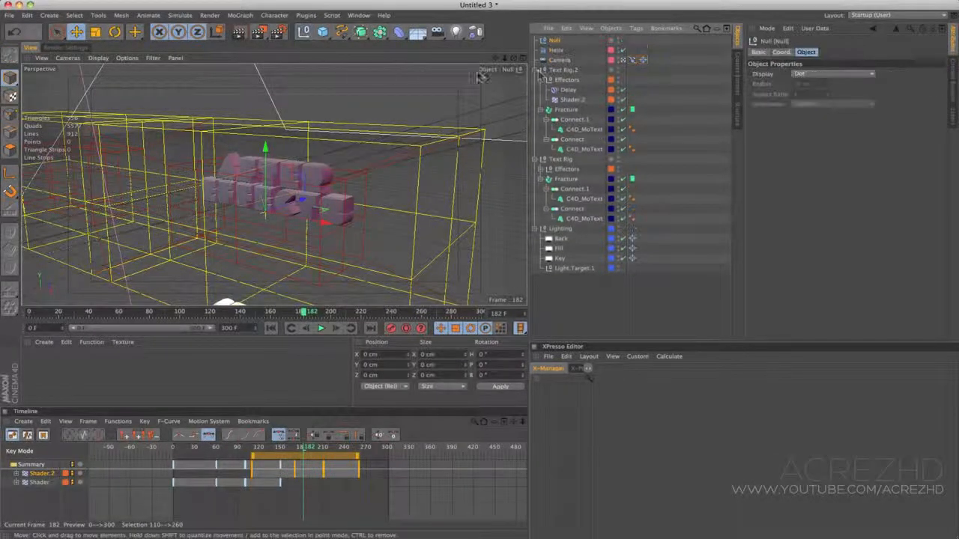
pyautogui.doubleClick(555, 40)
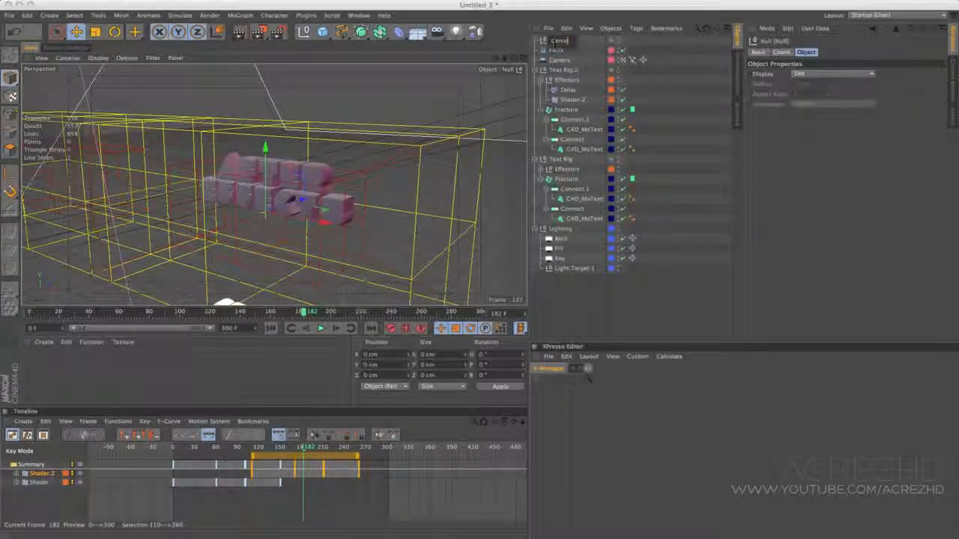
pyautogui.write('Camera Rig')
pyautogui.press('Return')
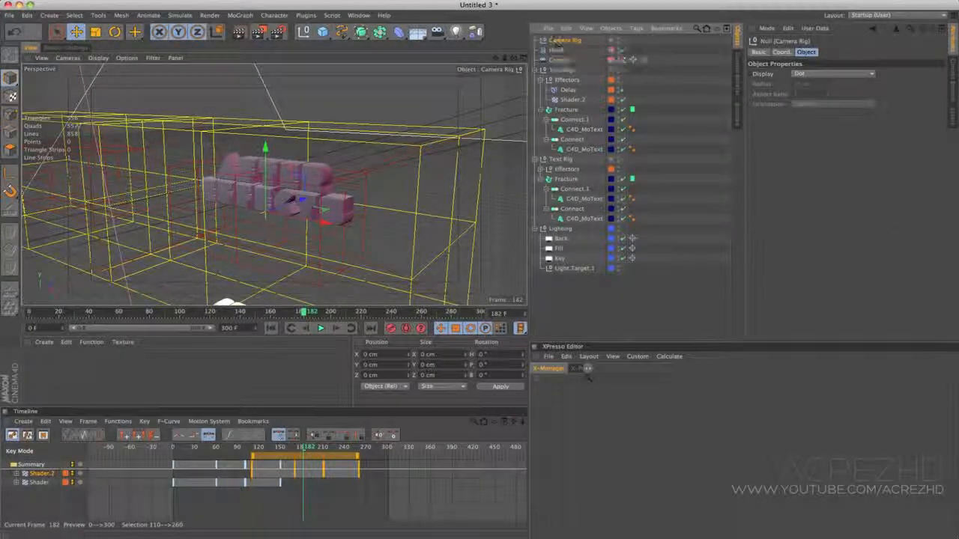
# - Assign the Camera Rig null to the Camera Rig layer and make the Helix and Camera its children
pyautogui.click(954, 117)
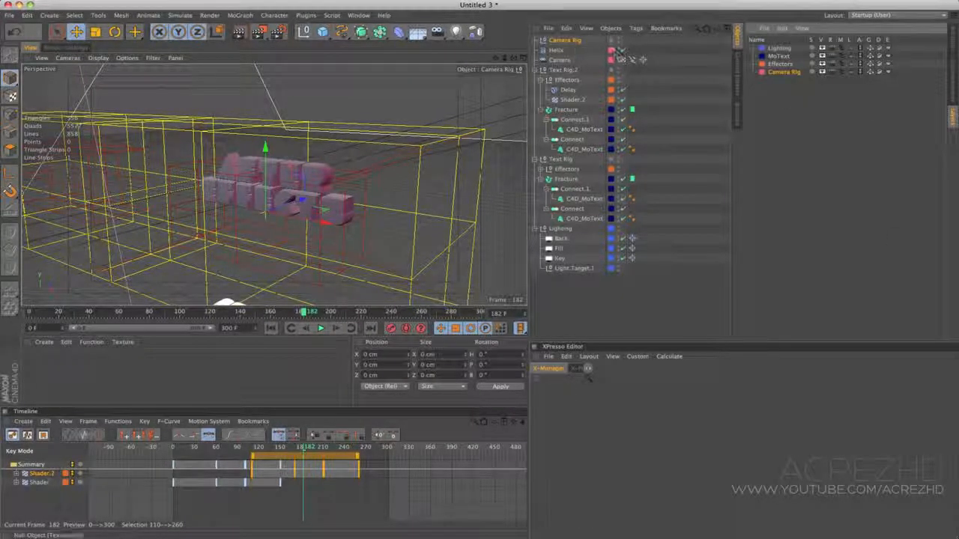
pyautogui.moveTo(567, 41); pyautogui.dragTo(779, 73)
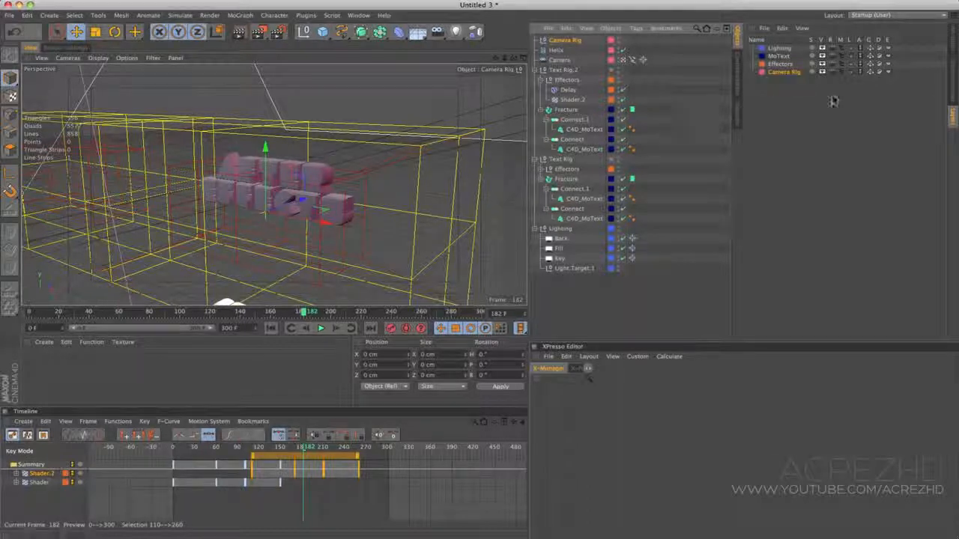
pyautogui.click(952, 39)
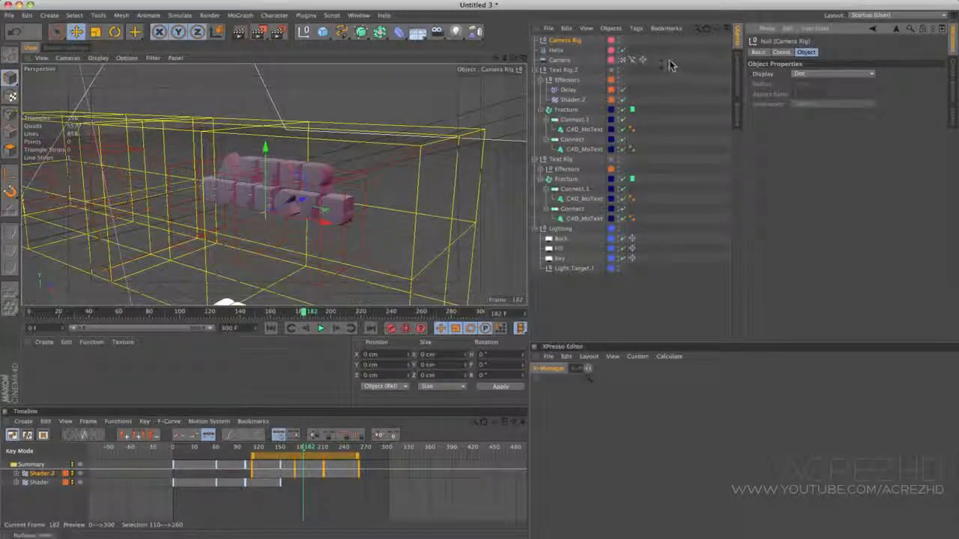
pyautogui.moveTo(671, 65); pyautogui.dragTo(575, 61)
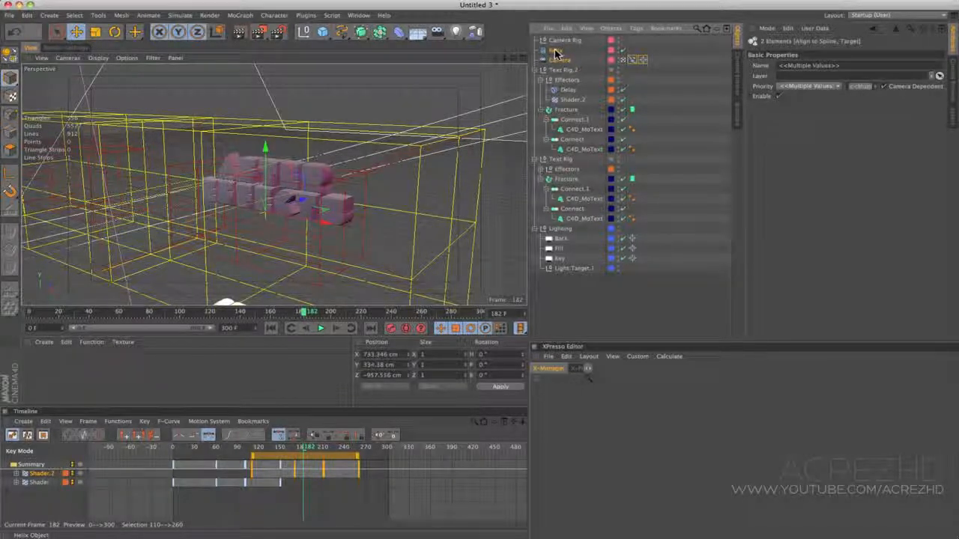
pyautogui.moveTo(564, 39); pyautogui.dragTo(569, 41)
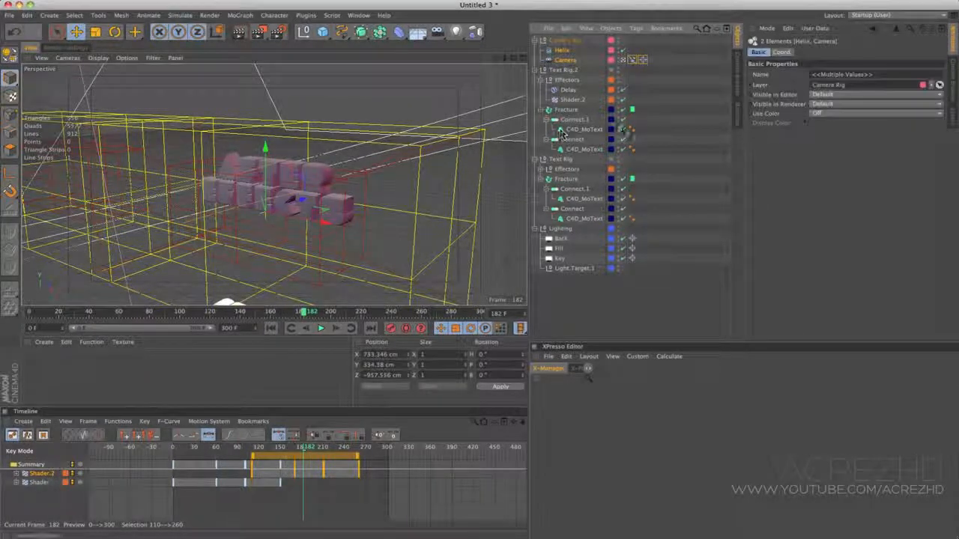
# - Add an XPresso tag to the Camera Rig null, with nodes for Camera Rig and the camera's Align to Spline tag
pyautogui.click(567, 43)
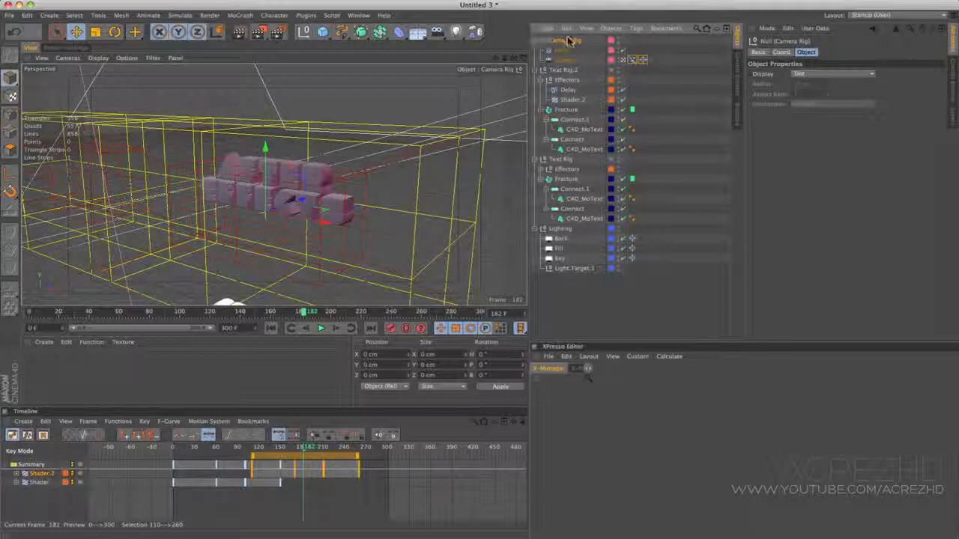
pyautogui.rightClick(566, 46)
pyautogui.moveTo(592, 48)
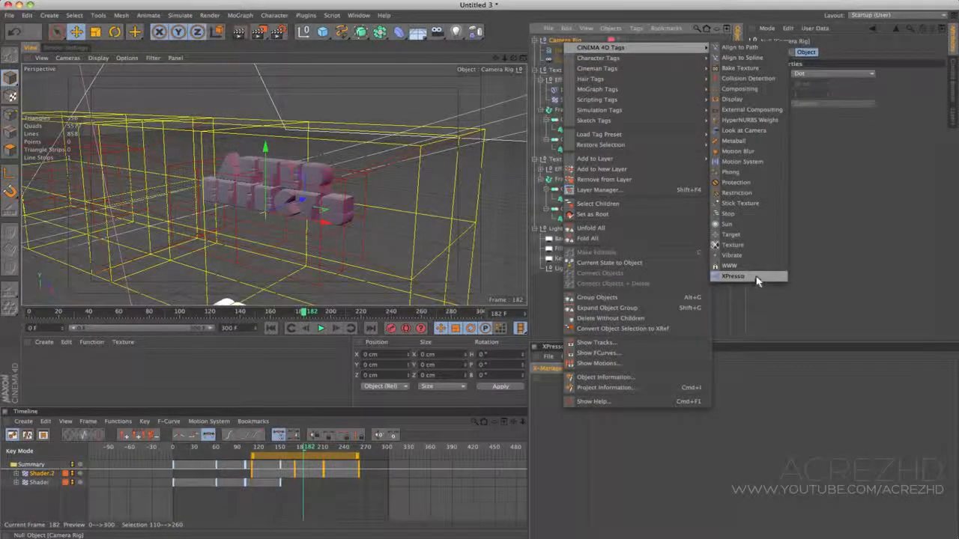
pyautogui.click(731, 276)
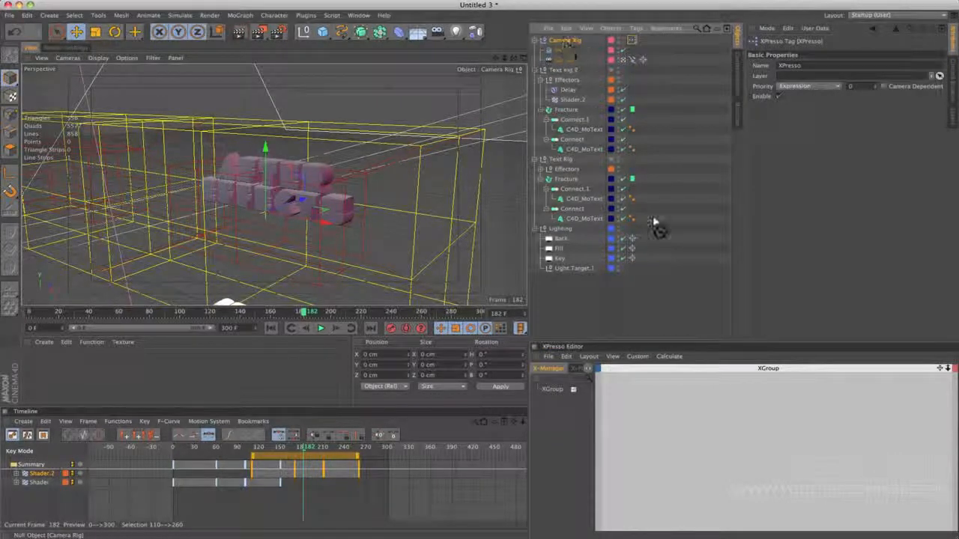
pyautogui.moveTo(653, 222); pyautogui.dragTo(705, 424)
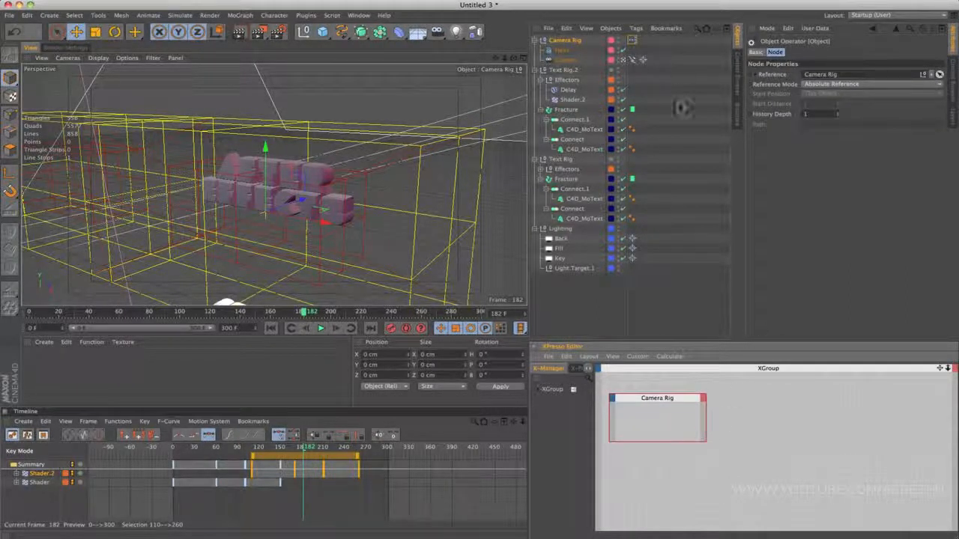
pyautogui.moveTo(636, 68); pyautogui.dragTo(862, 454)
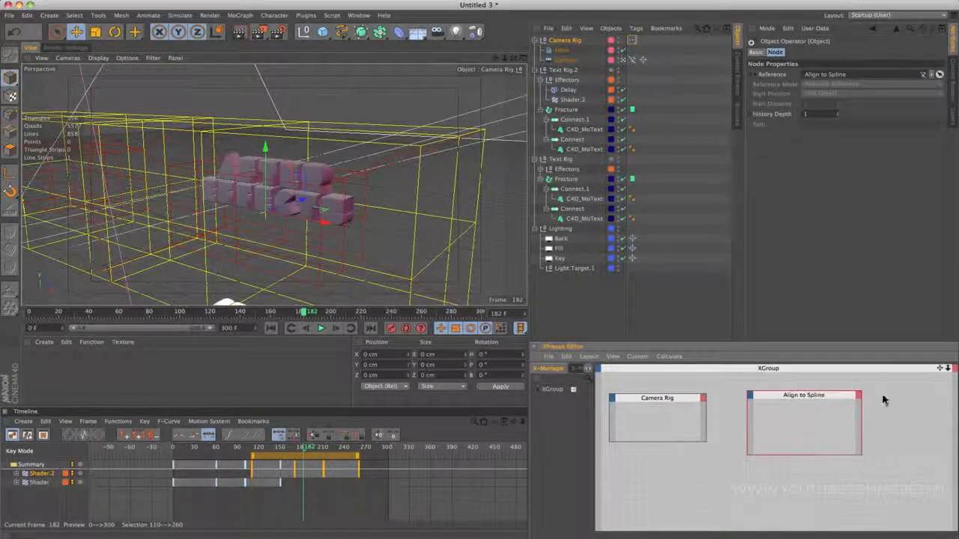
# - Add a user data group named Camera Rig to the Camera Rig null
pyautogui.click(565, 40)
pyautogui.click(814, 30)
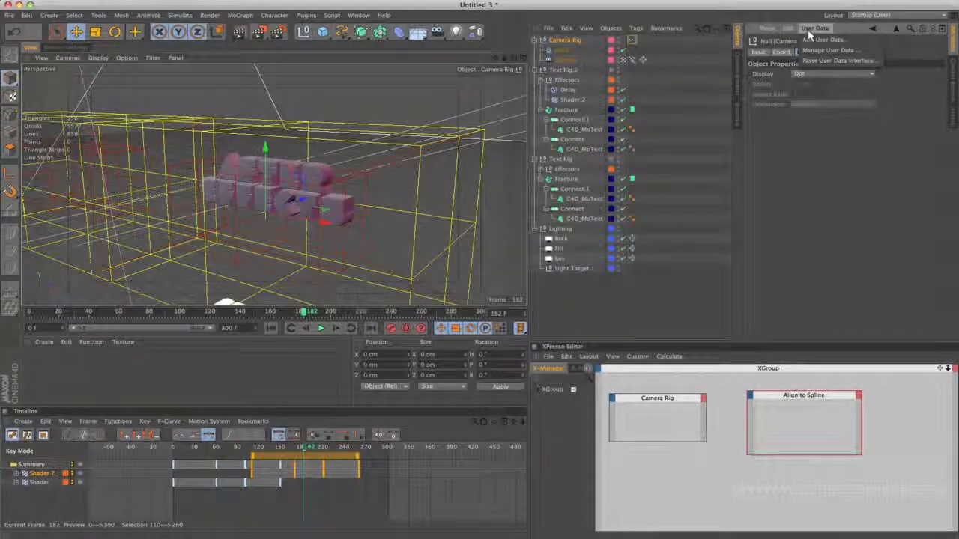
pyautogui.click(828, 48)
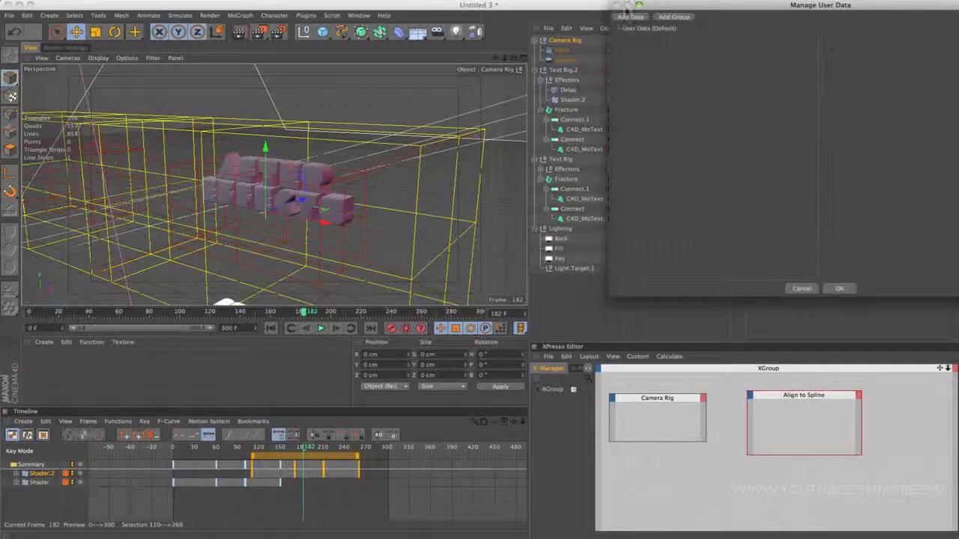
pyautogui.click(676, 16)
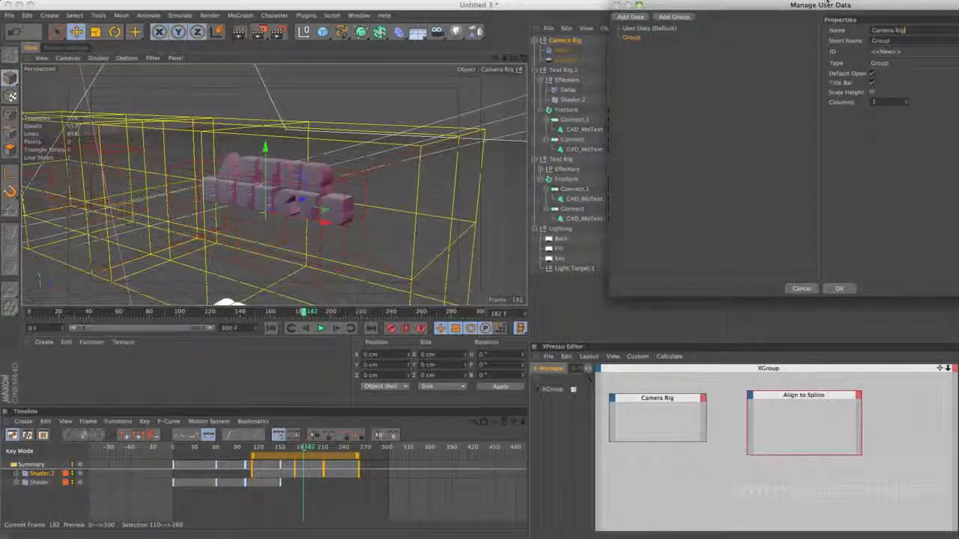
pyautogui.click(837, 289)
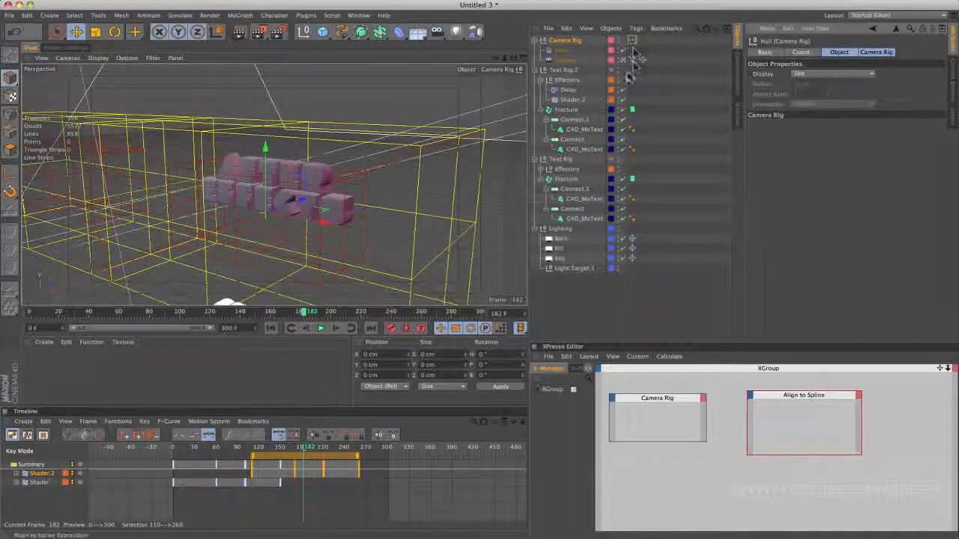
# - Copy the user data interface of the Position parameter from the camera's Align to Spline tag
pyautogui.click(634, 59)
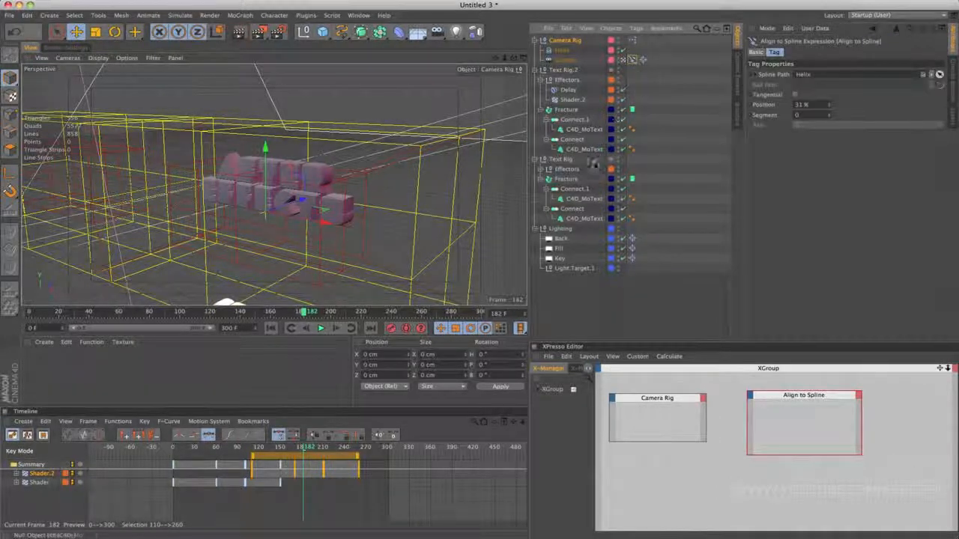
pyautogui.rightClick(771, 106)
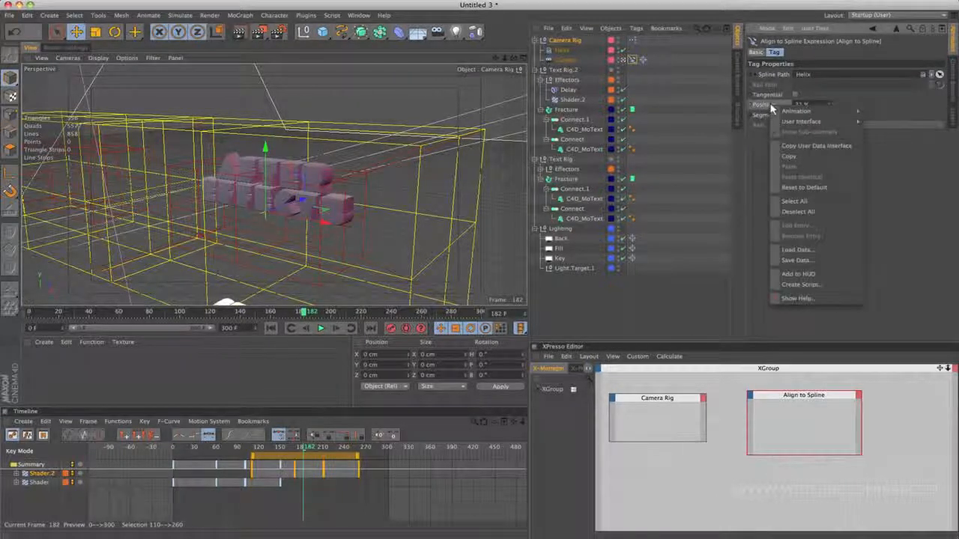
pyautogui.click(813, 146)
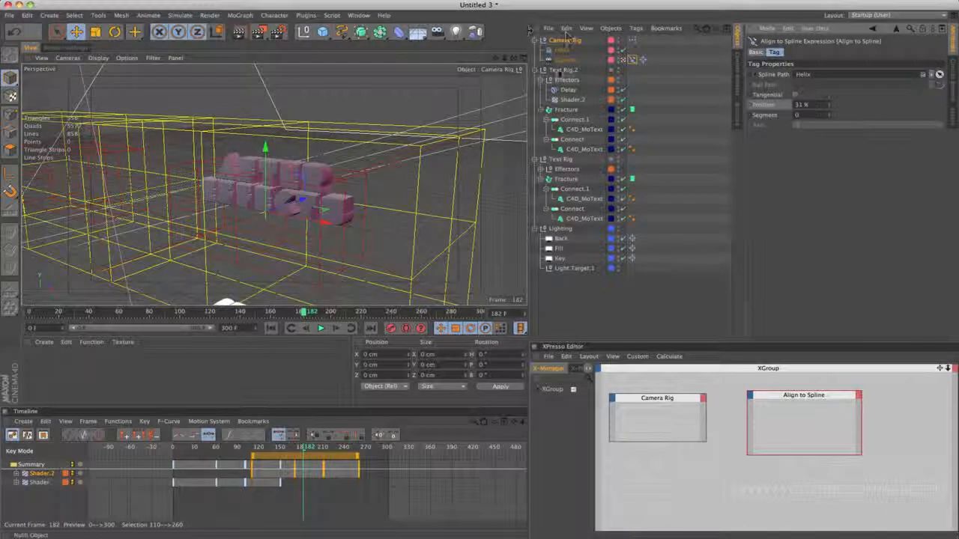
# - Paste the copied Position interface into the Camera Rig group of the Camera Rig null's user data
pyautogui.click(566, 40)
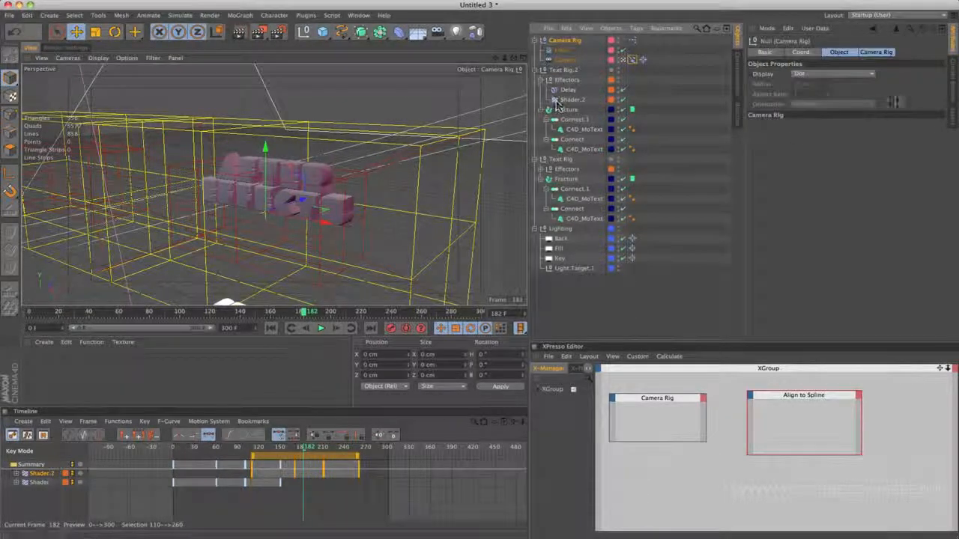
pyautogui.click(877, 52)
pyautogui.click(815, 27)
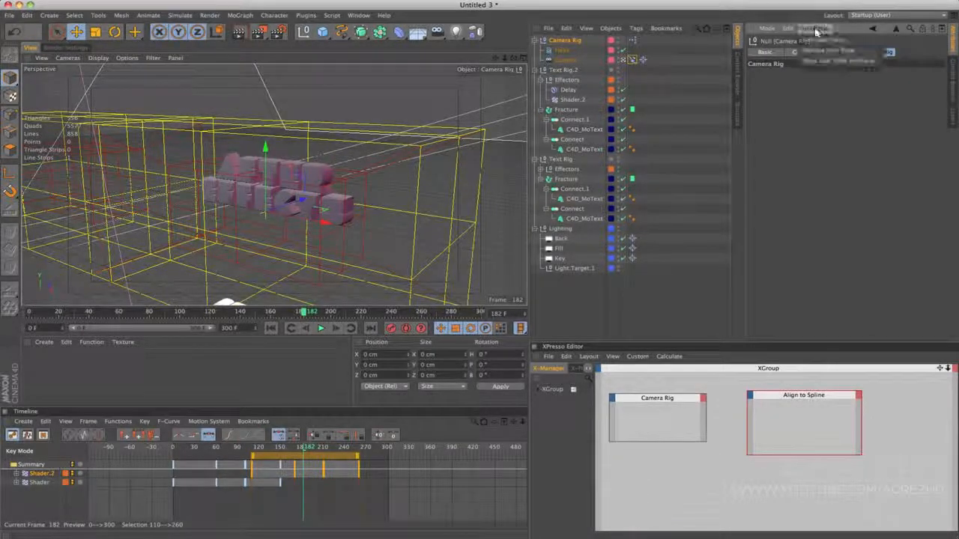
pyautogui.click(824, 50)
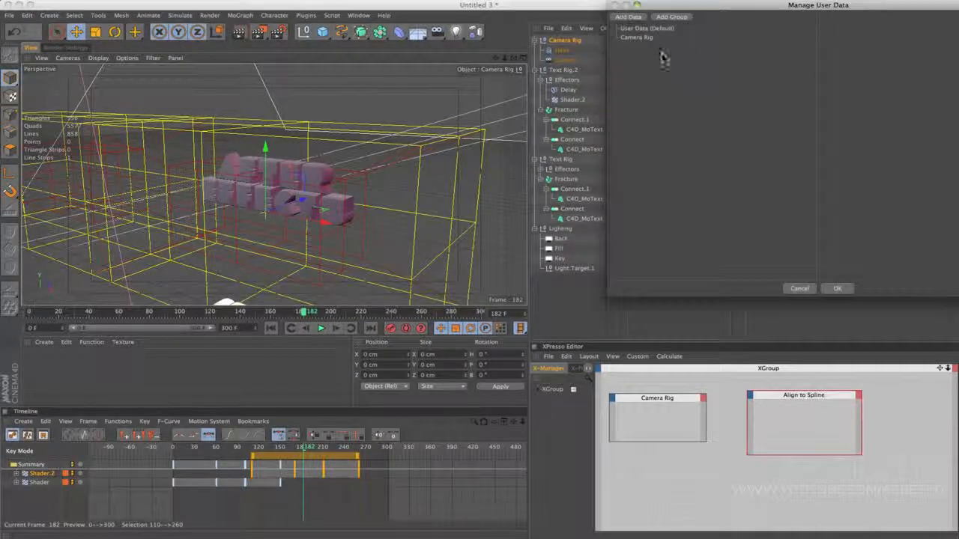
pyautogui.click(638, 39)
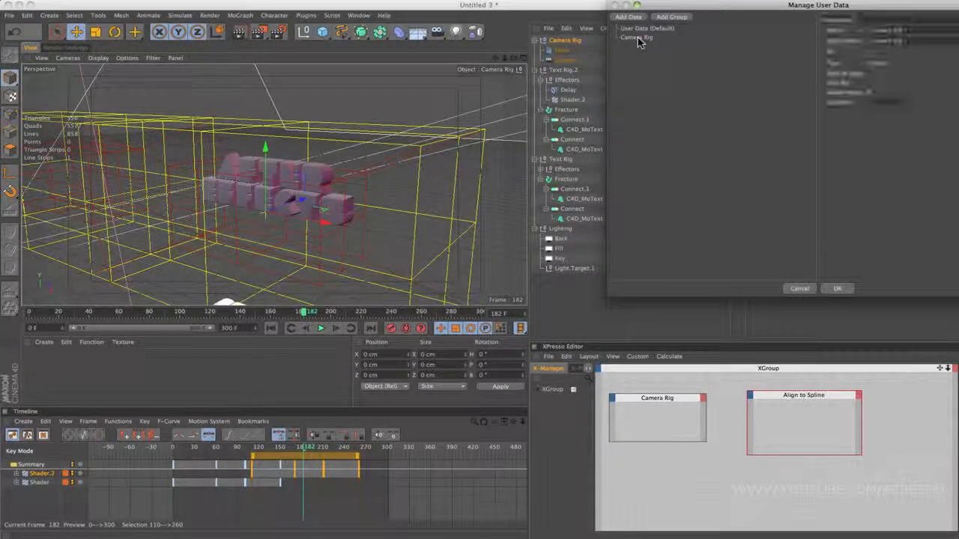
pyautogui.rightClick(640, 38)
pyautogui.click(653, 54)
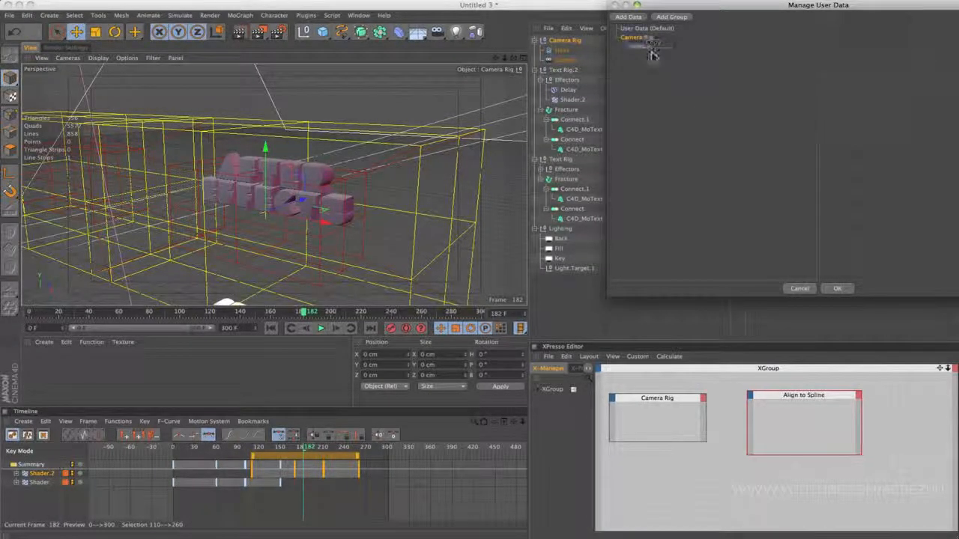
pyautogui.click(642, 47)
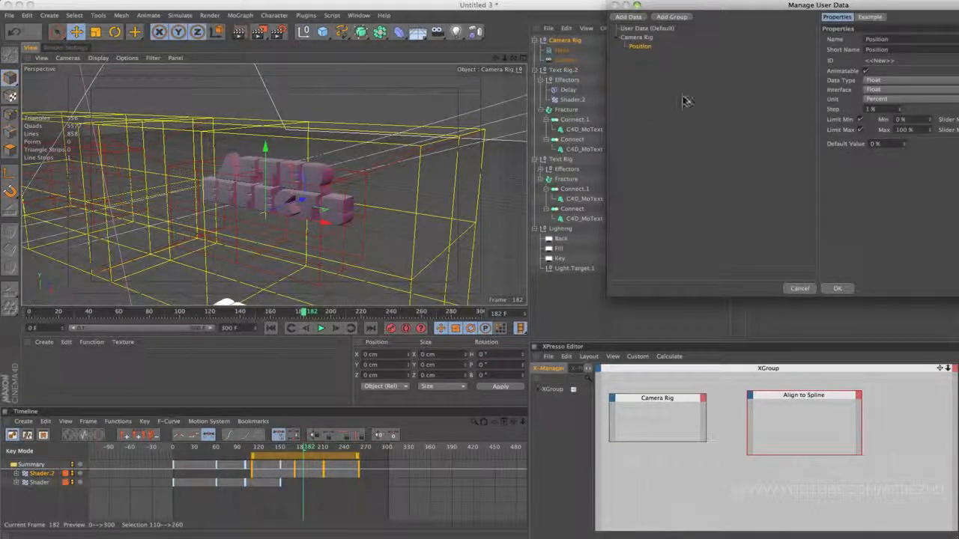
# - Set the Position user data's interface to Float Slider and apply the user data changes
pyautogui.moveTo(862, 6); pyautogui.dragTo(751, 65)
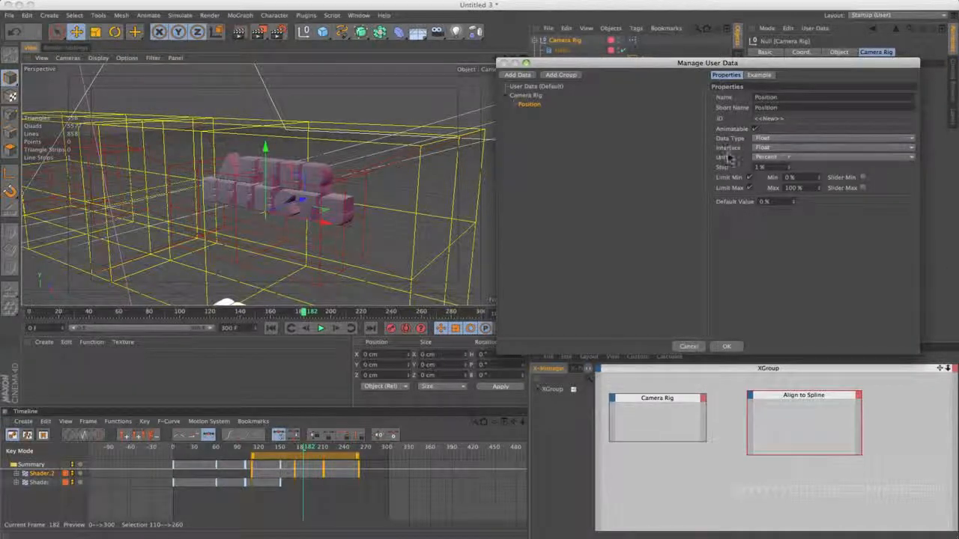
pyautogui.click(806, 148)
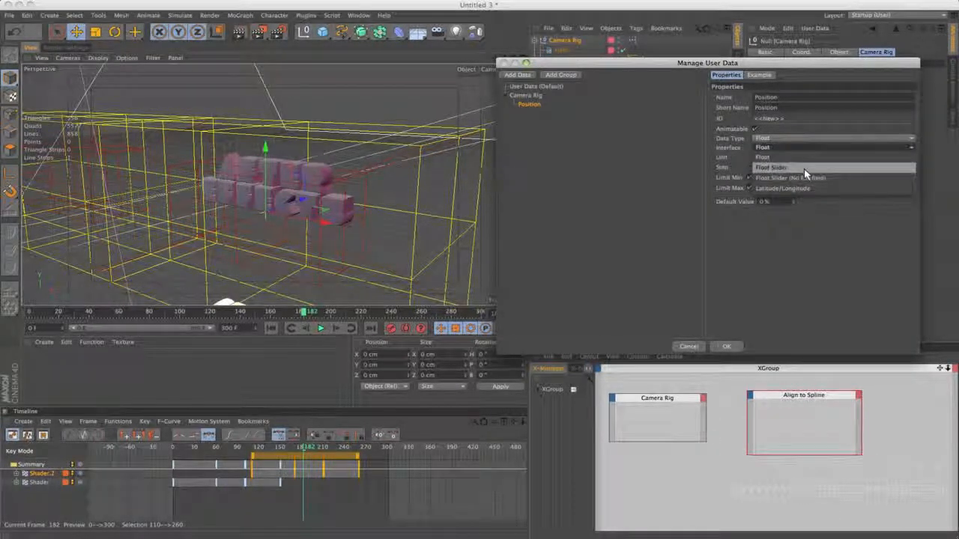
pyautogui.click(806, 173)
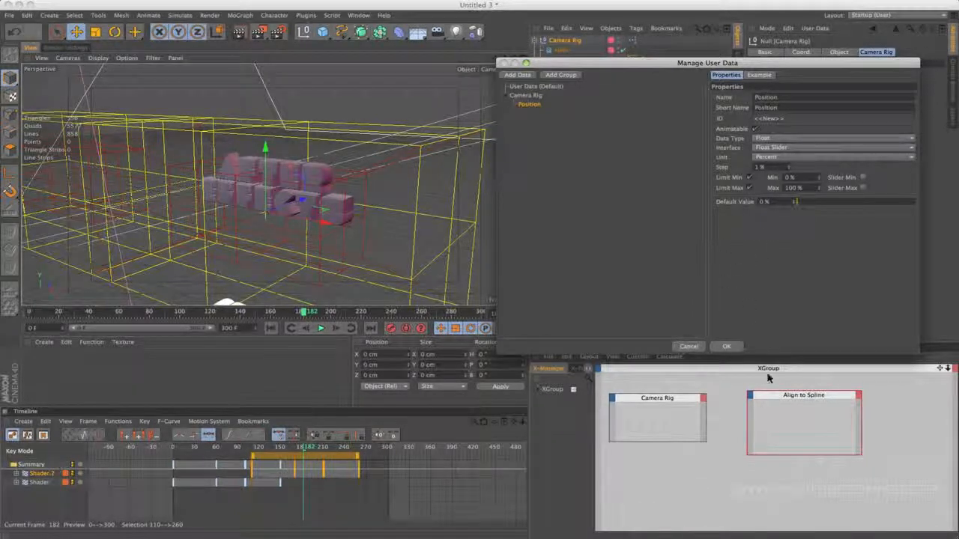
pyautogui.click(729, 347)
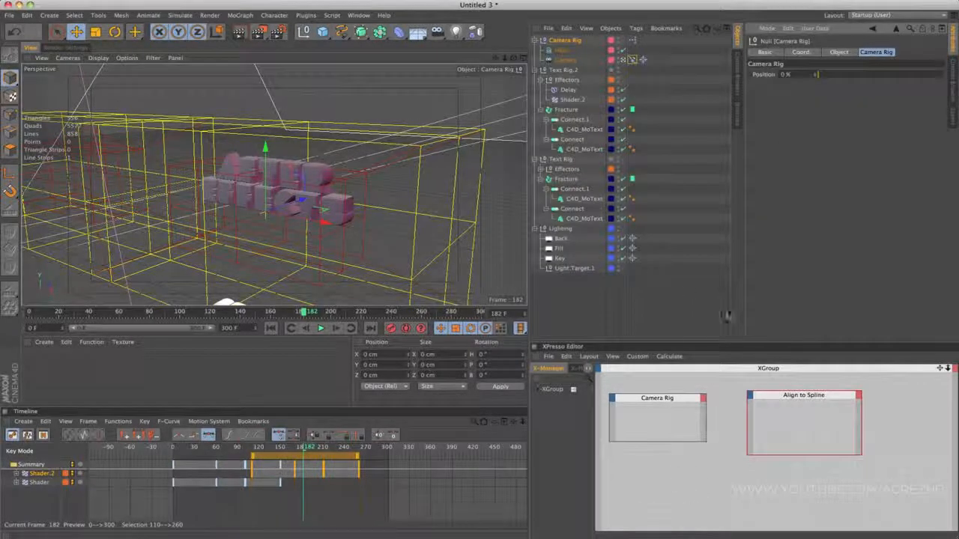
# - Add the Position user data as an output port on the Camera Rig node
pyautogui.keyDown('alt'); pyautogui.moveTo(708, 411); pyautogui.dragTo(724, 425, button='middle'); pyautogui.keyUp('alt')
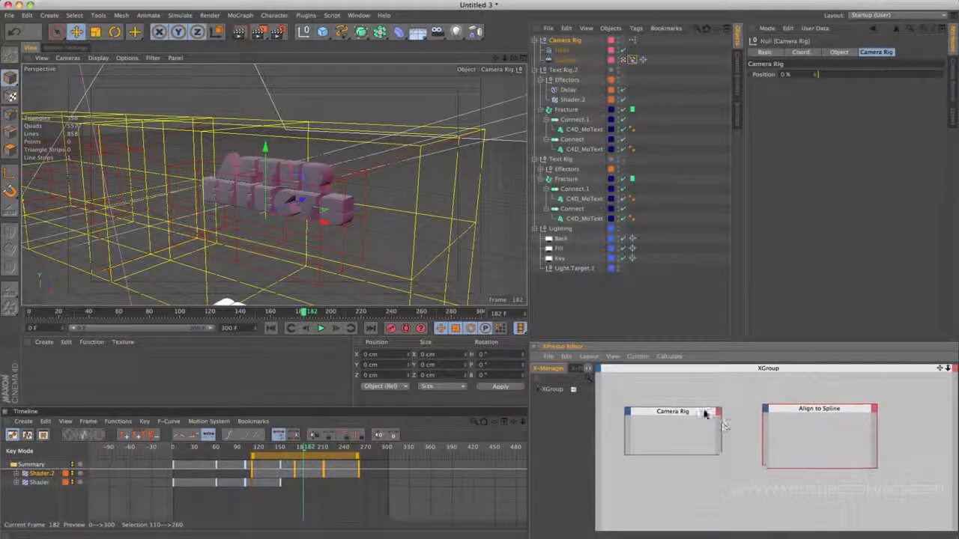
pyautogui.click(703, 391)
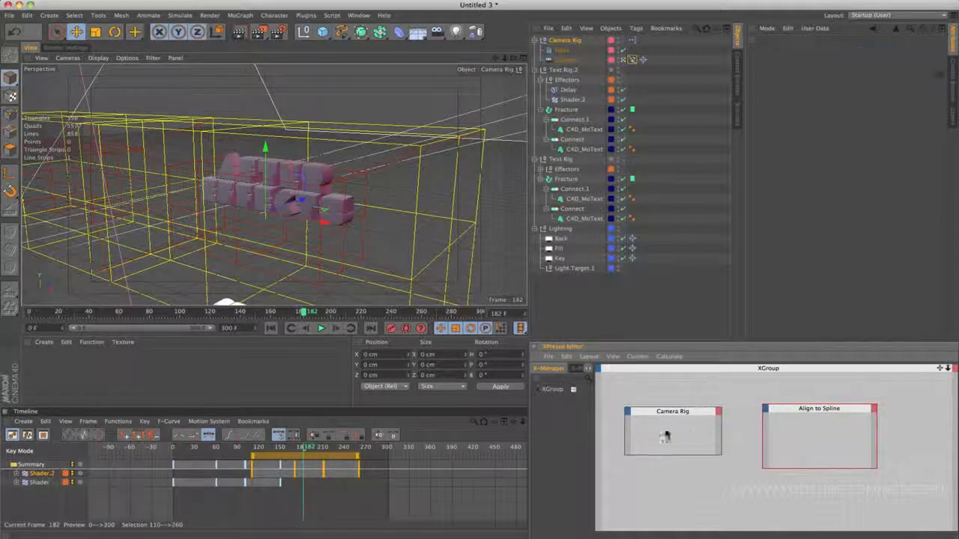
pyautogui.click(717, 412)
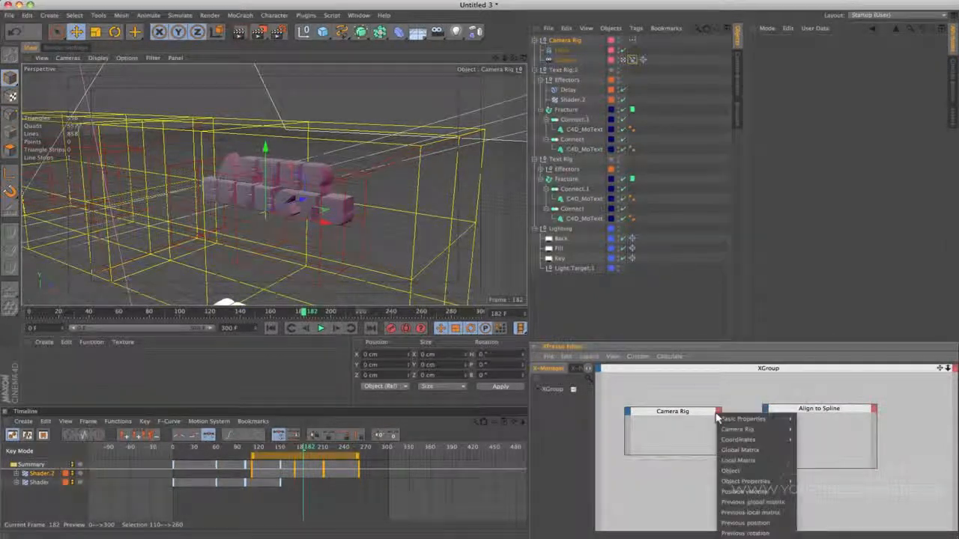
pyautogui.moveTo(766, 429)
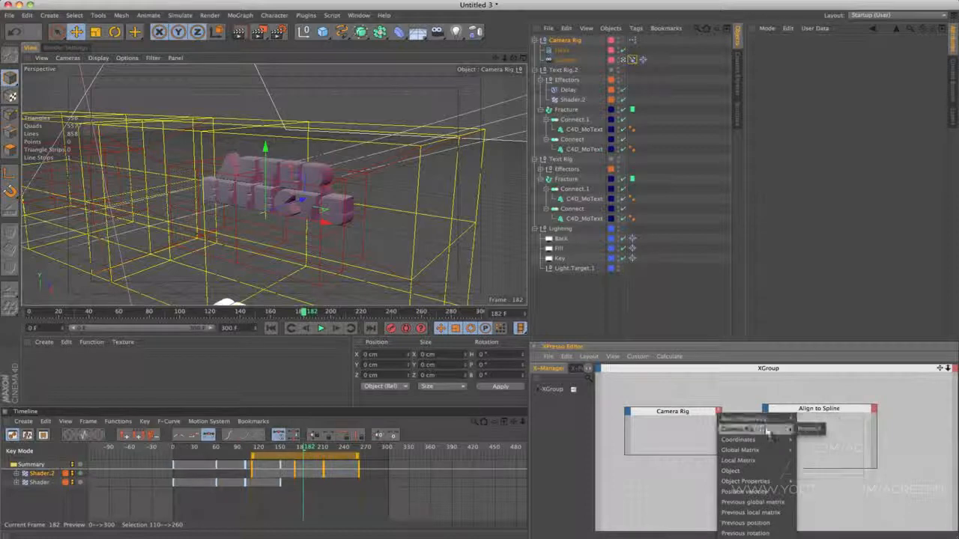
pyautogui.click(810, 429)
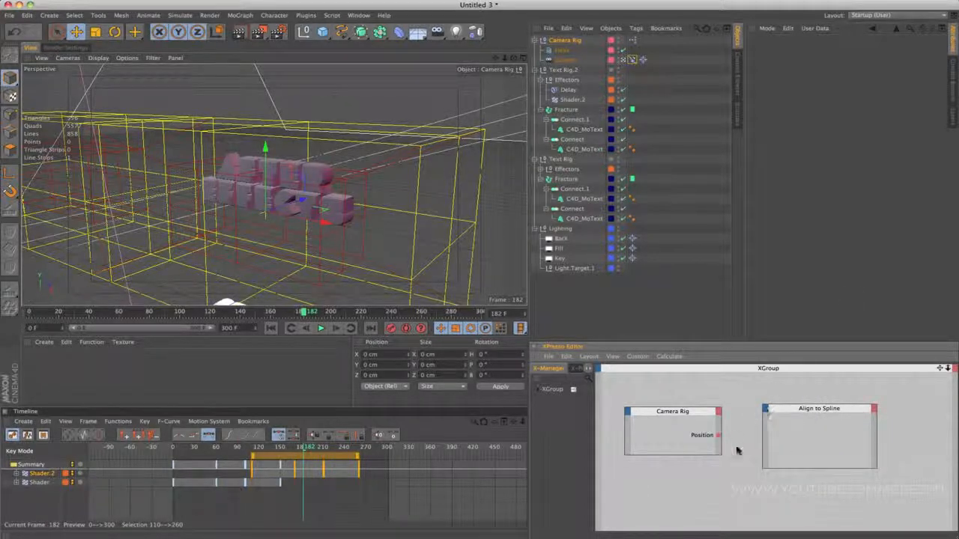
# - Add a Position input port to the Align to Spline node and connect the Camera Rig node's Position output to it
pyautogui.click(765, 411)
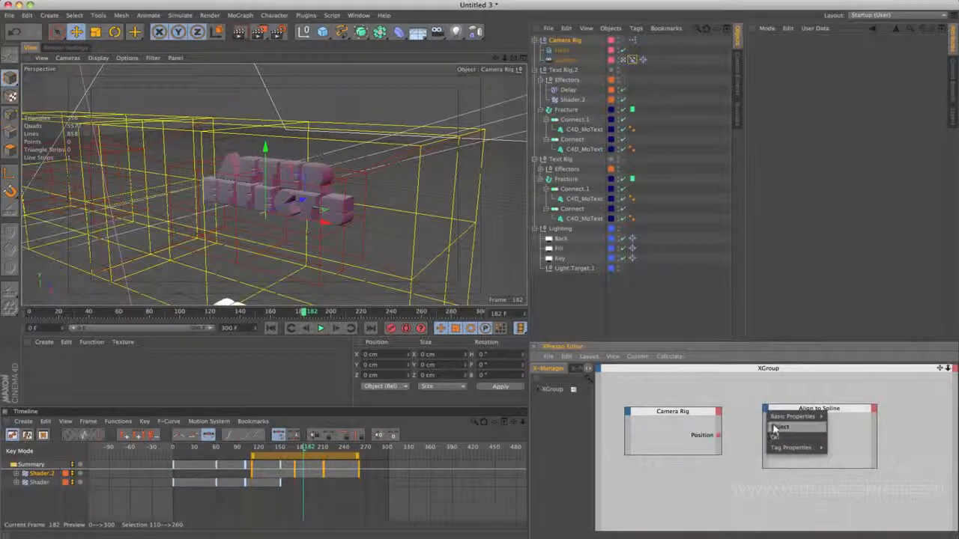
pyautogui.moveTo(789, 420)
pyautogui.moveTo(794, 448)
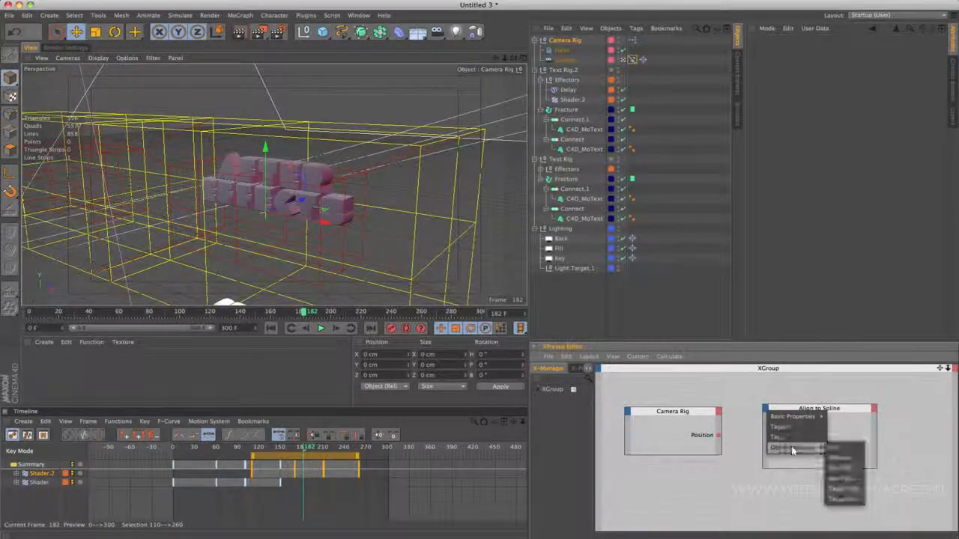
pyautogui.click(845, 458)
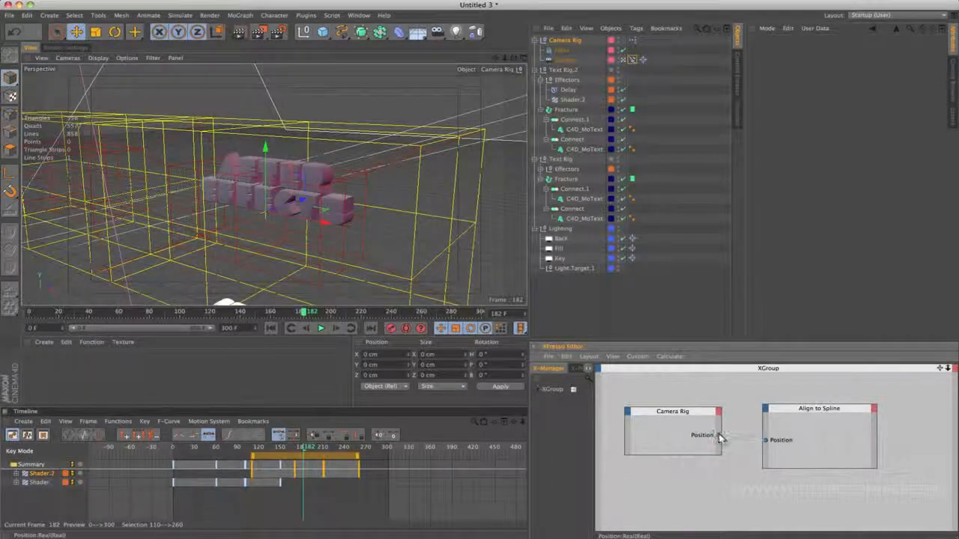
pyautogui.moveTo(719, 435); pyautogui.dragTo(797, 455)
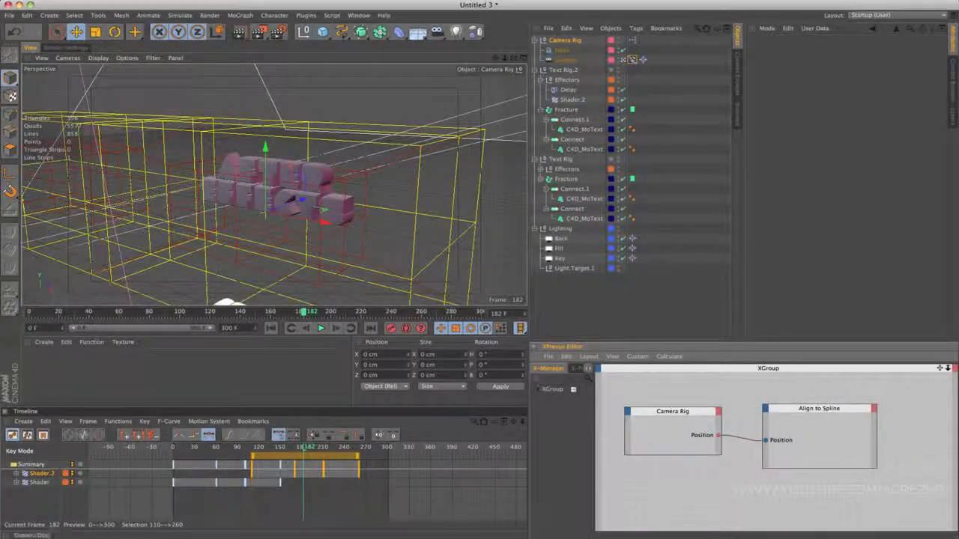
# - Collapse the Camera Rig, Text Rig.2, Text Rig and Lighting hierarchies and clear the object selection
pyautogui.click(535, 41)
pyautogui.click(534, 50)
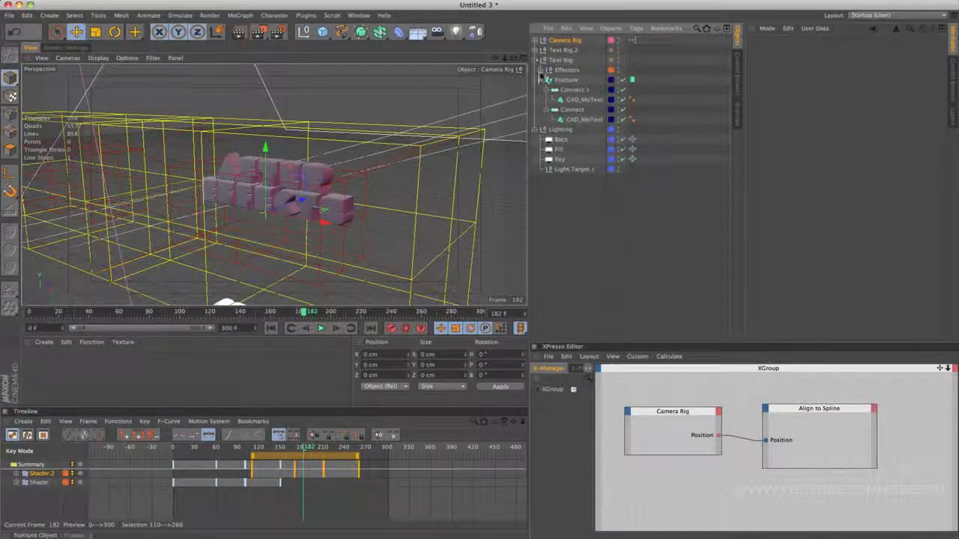
pyautogui.click(534, 59)
pyautogui.click(534, 70)
pyautogui.click(567, 128)
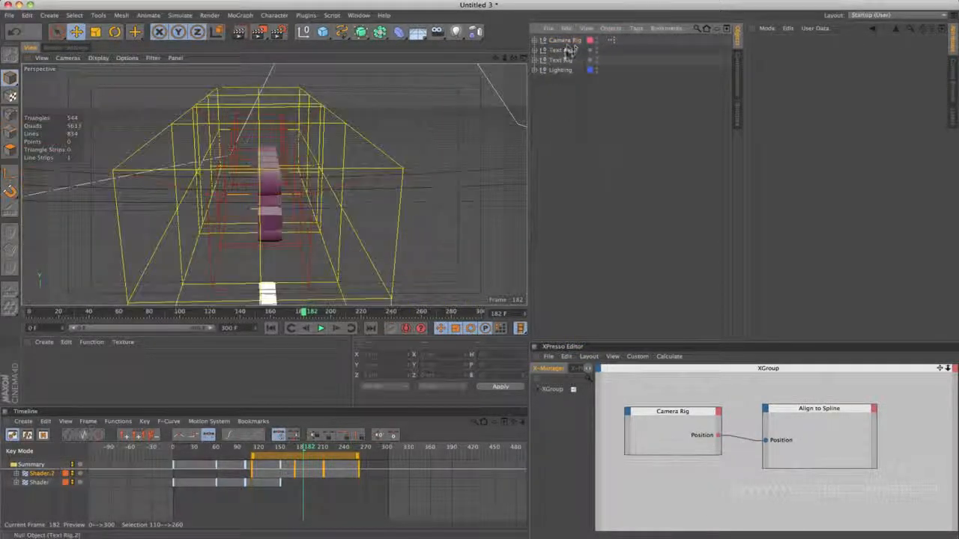
# - Test the Camera Rig's Position slider at 37% and 67%, checking the linked Position in the camera's Align to Spline tag
pyautogui.click(565, 41)
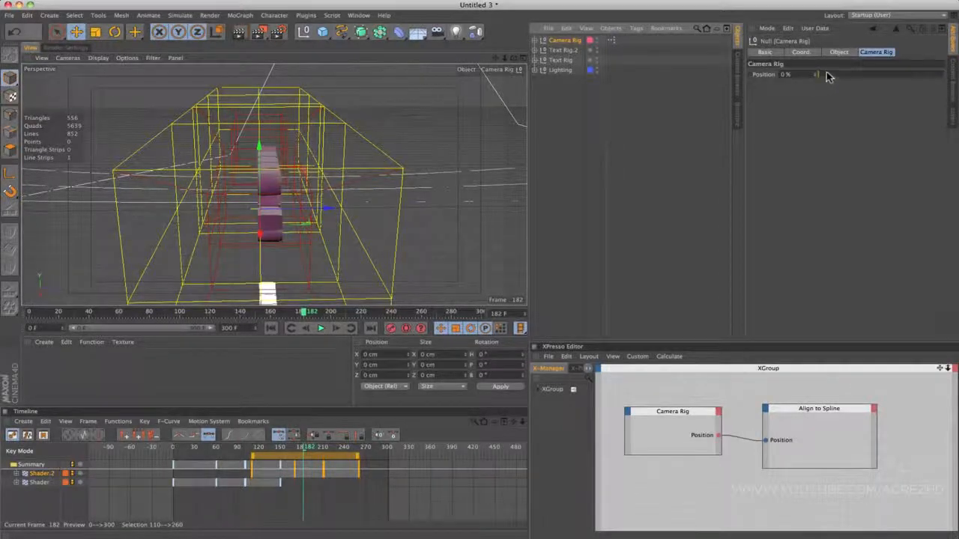
pyautogui.moveTo(828, 75); pyautogui.dragTo(865, 78)
pyautogui.click(535, 41)
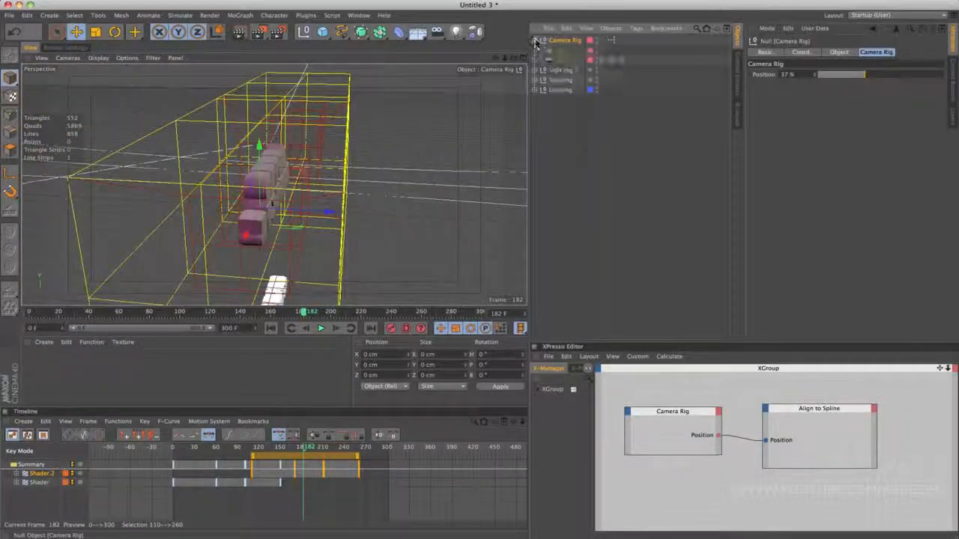
pyautogui.click(611, 60)
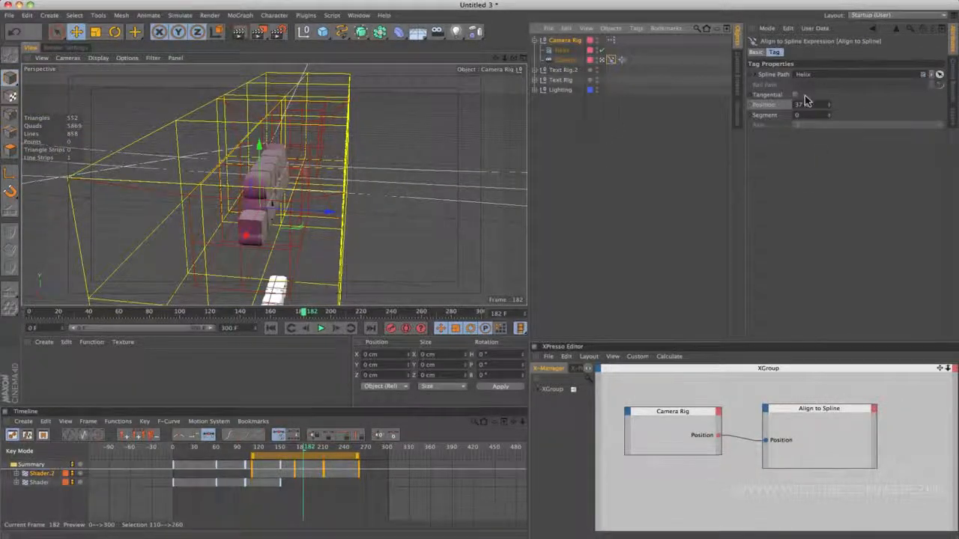
pyautogui.click(535, 40)
pyautogui.click(560, 40)
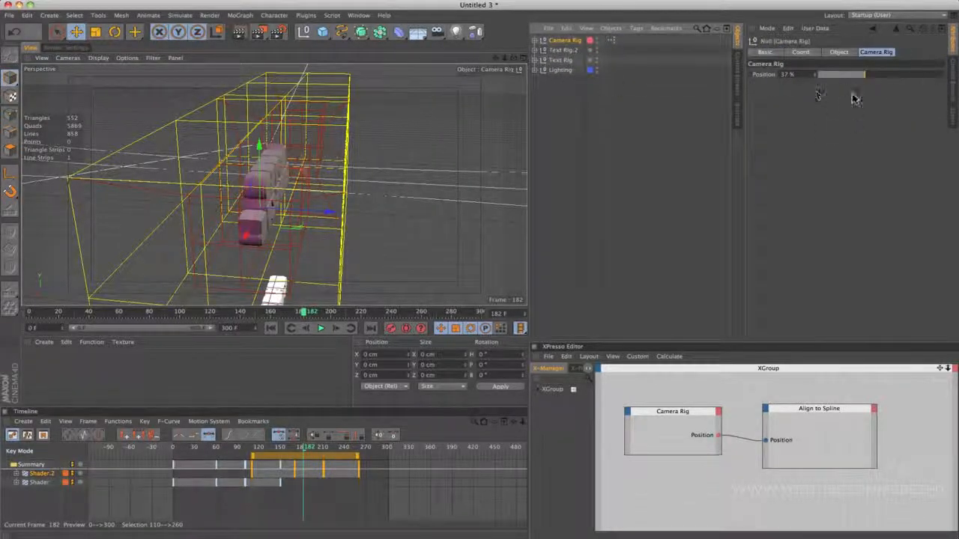
pyautogui.moveTo(859, 78); pyautogui.dragTo(899, 88)
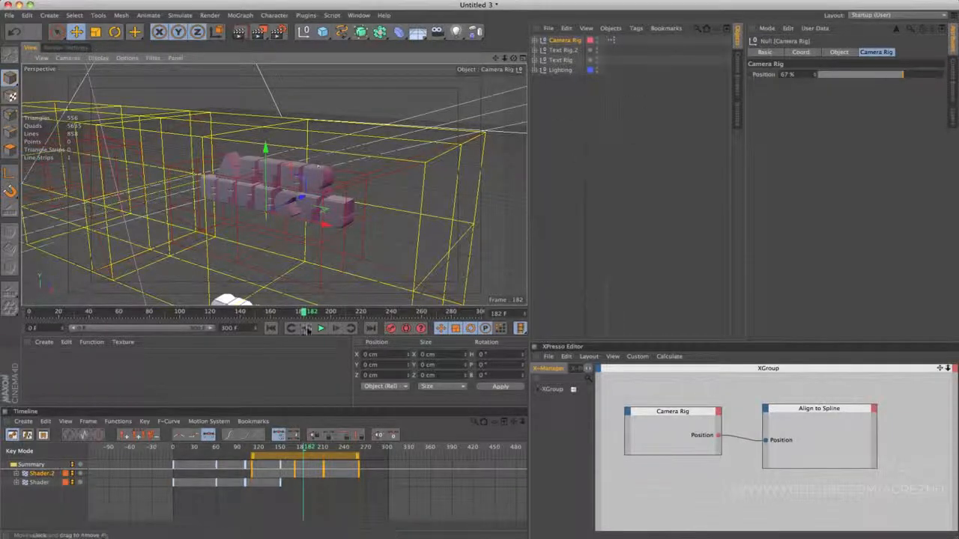
# - Return the animation to frame 0, set the Camera Rig's Position slider to 33% and expand the Camera Rig hierarchy
pyautogui.click(271, 329)
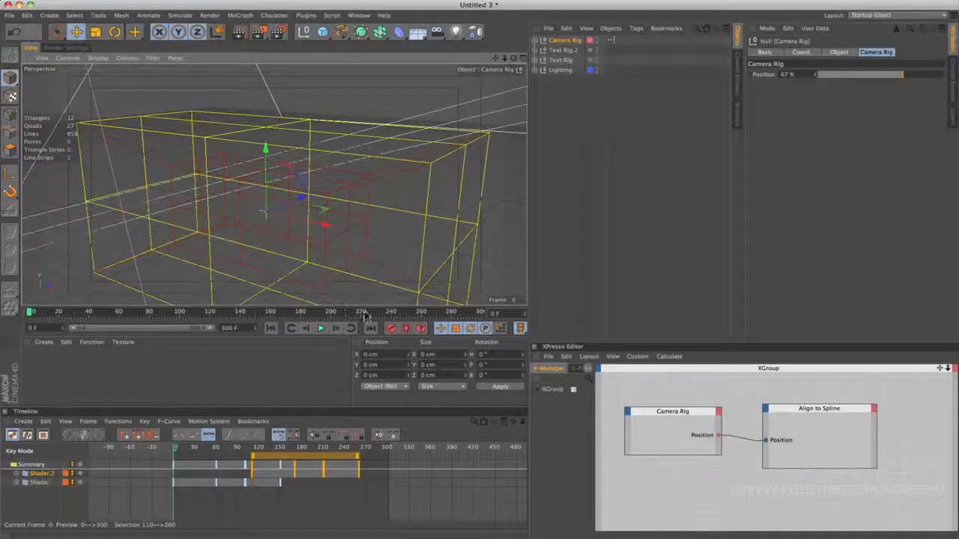
pyautogui.click(561, 42)
pyautogui.moveTo(840, 75); pyautogui.dragTo(789, 77)
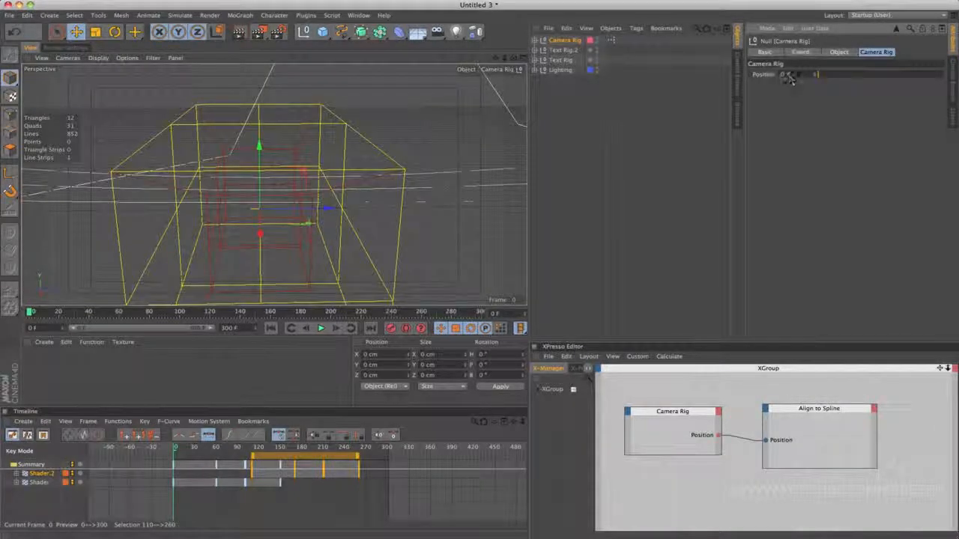
pyautogui.click(535, 41)
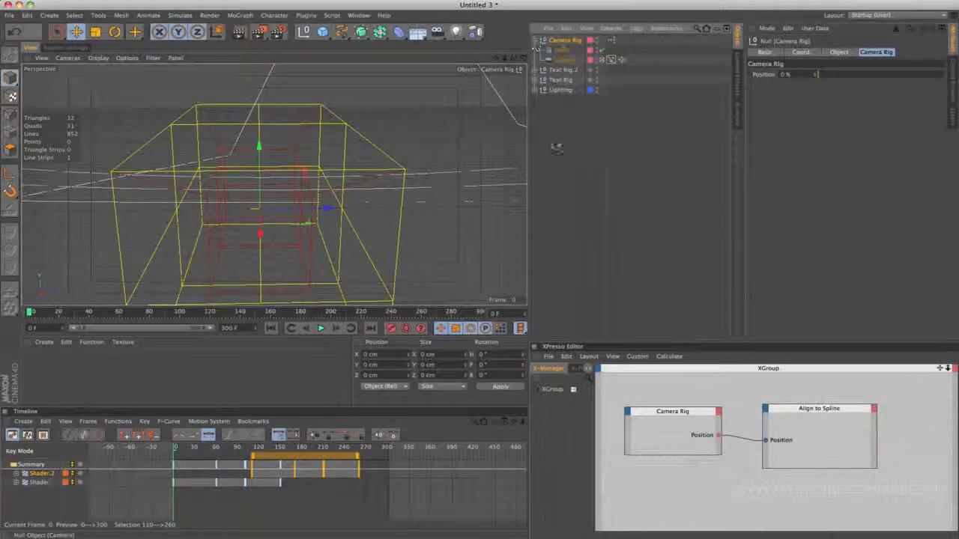
pyautogui.moveTo(842, 75); pyautogui.dragTo(873, 78)
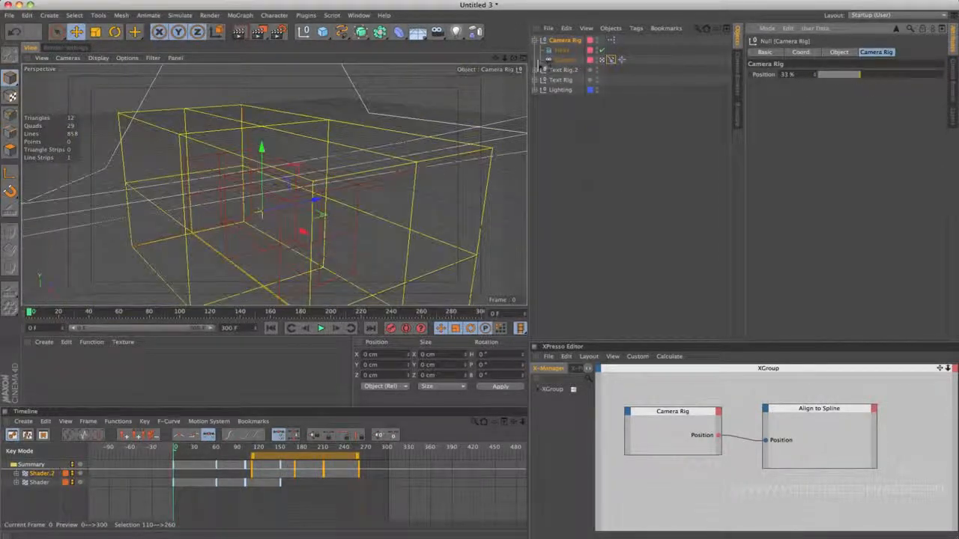
# - Set the Camera's focal length to the Normal Lens (50 mm) preset in its object properties
pyautogui.click(563, 60)
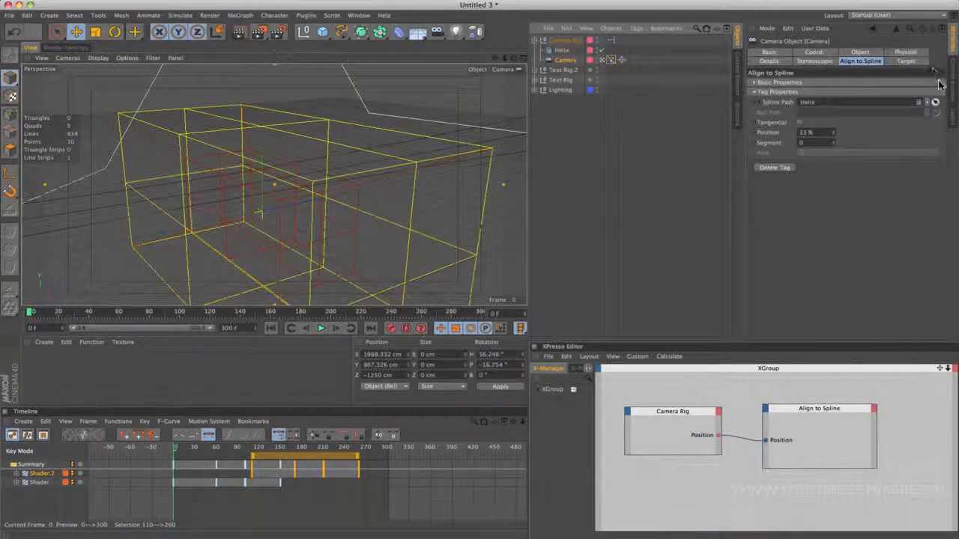
pyautogui.click(818, 54)
pyautogui.click(859, 53)
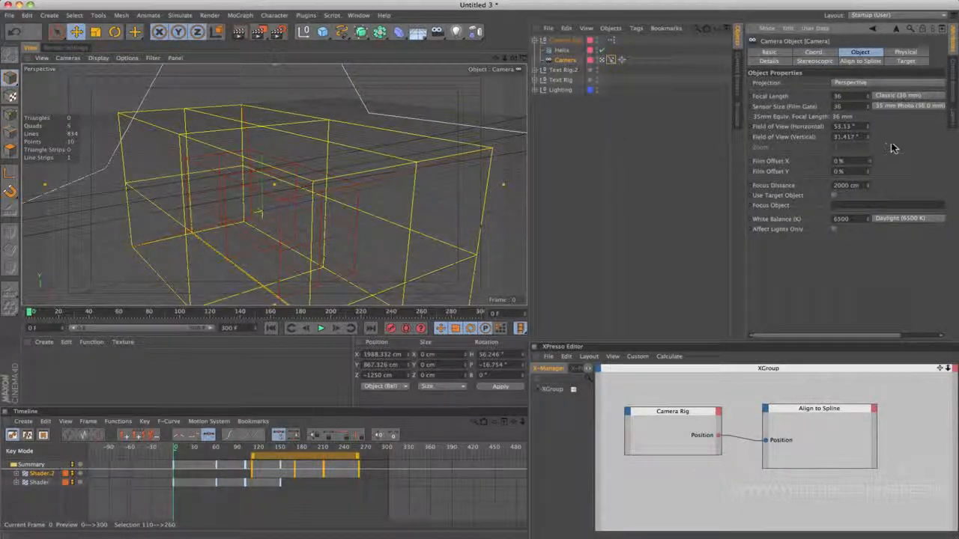
pyautogui.hscroll(1, 893, 128)
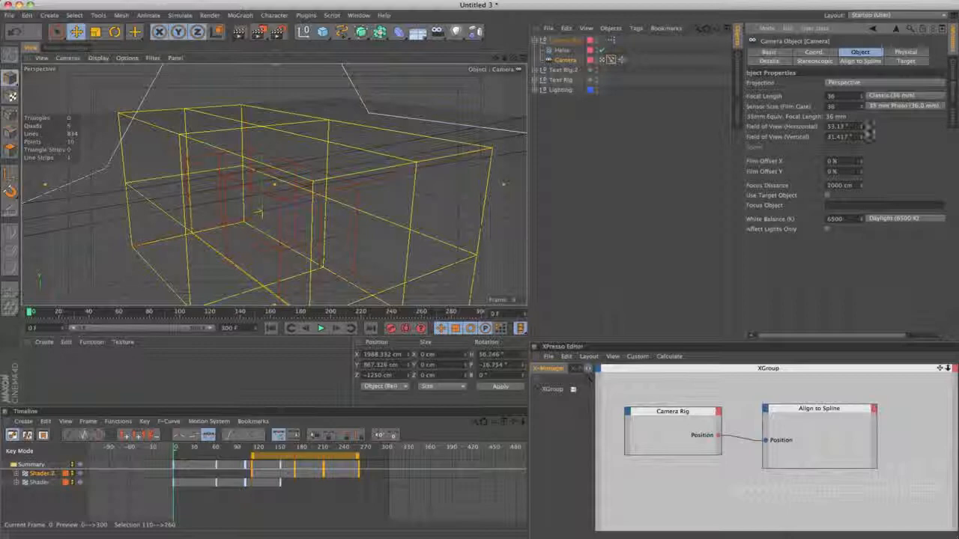
pyautogui.click(910, 96)
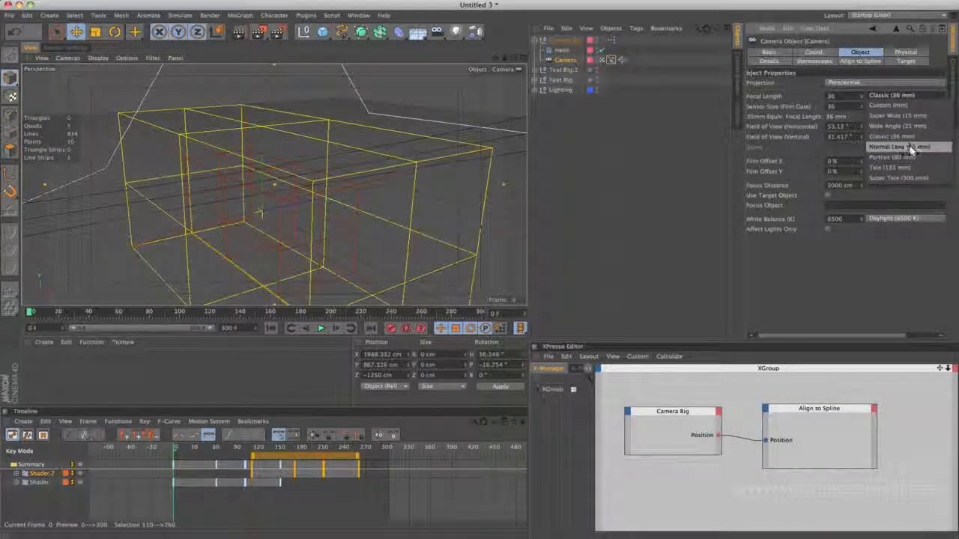
pyautogui.click(913, 148)
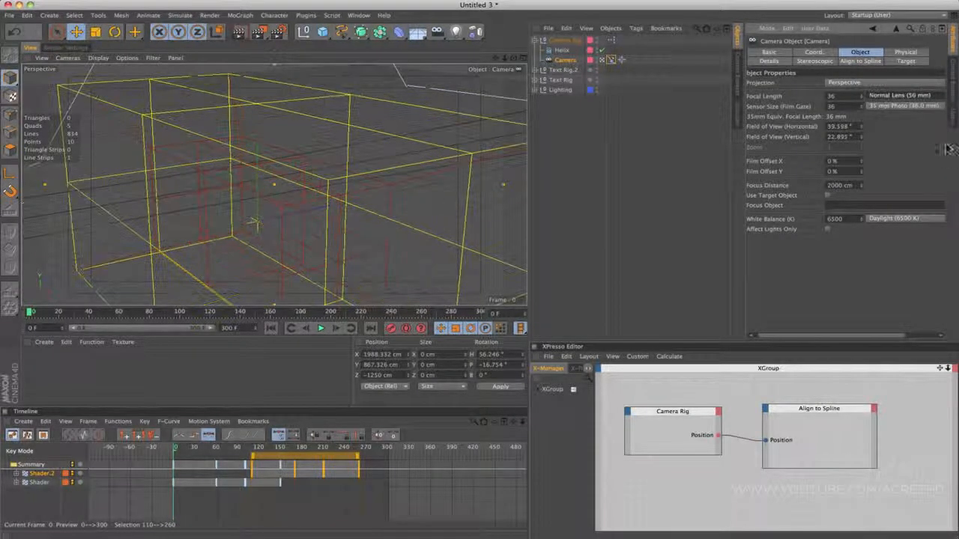
# - At frame 103, compare the Camera's sensor size presets and set it to 35 mm Movie (22.0 mm)
pyautogui.click(182, 312)
pyautogui.moveTo(182, 315)
pyautogui.mouseDown()
pyautogui.moveTo(198, 315)
pyautogui.moveTo(187, 314)
pyautogui.mouseUp()
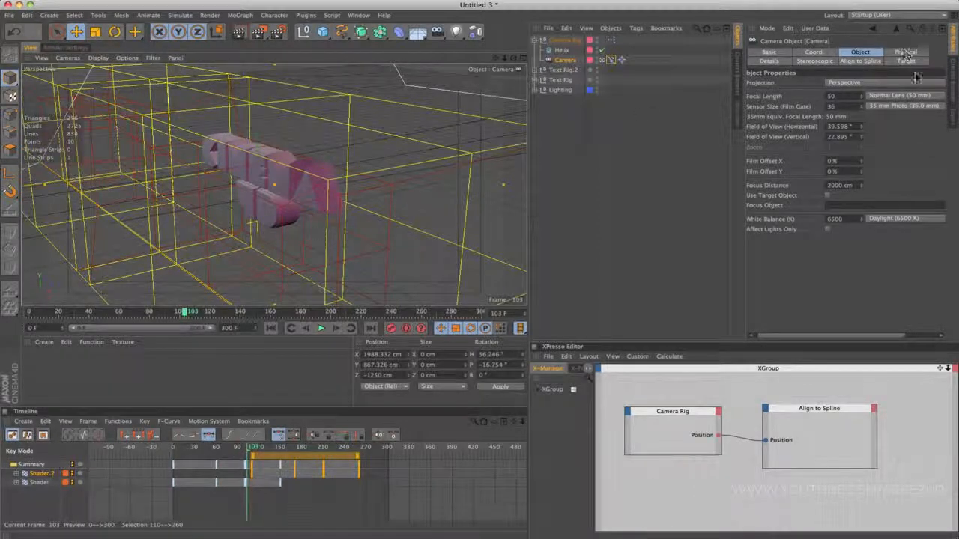
pyautogui.click(918, 111)
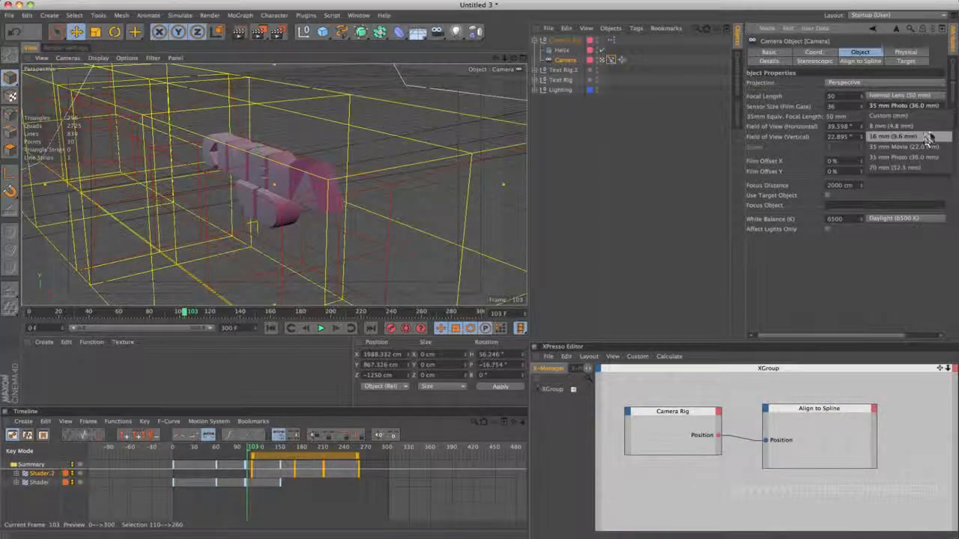
pyautogui.click(928, 137)
pyautogui.click(896, 111)
pyautogui.click(905, 116)
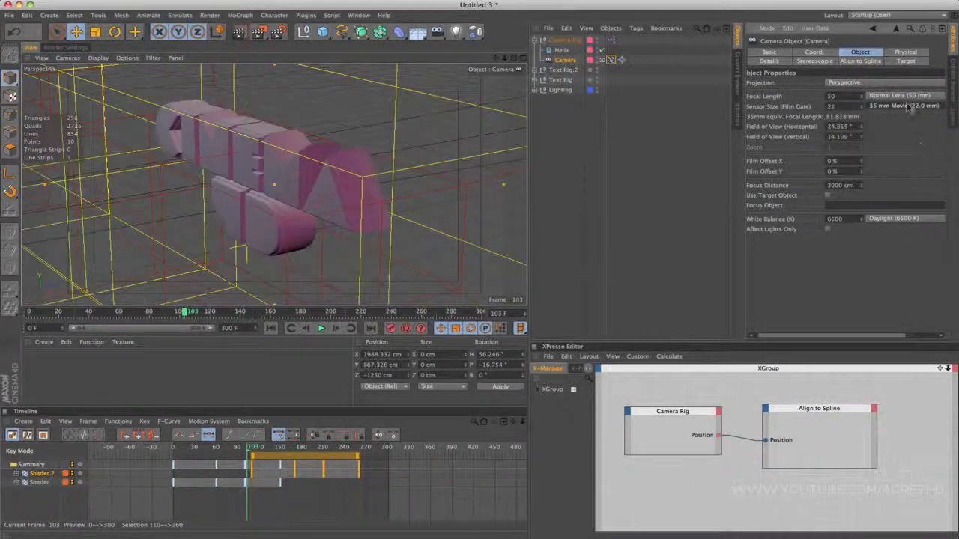
pyautogui.click(904, 107)
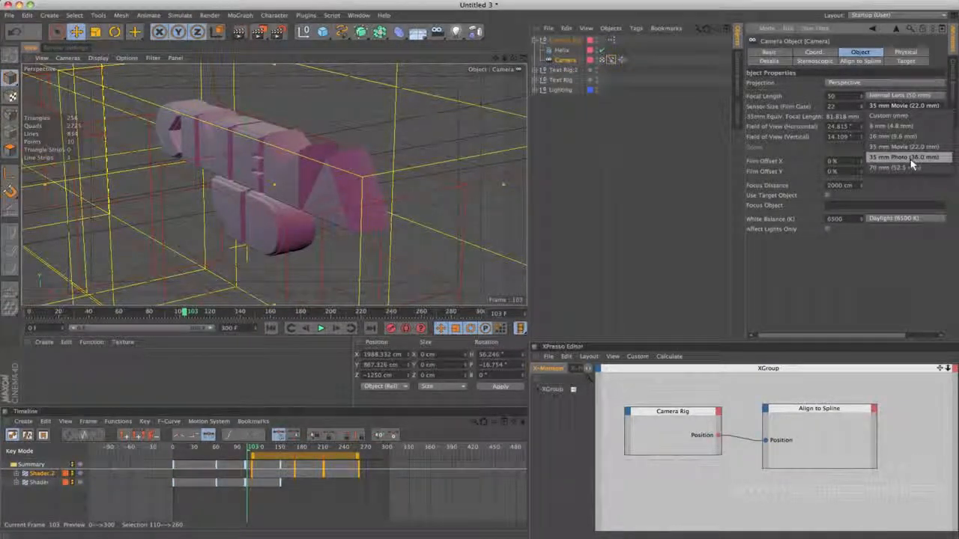
pyautogui.click(913, 165)
pyautogui.click(904, 106)
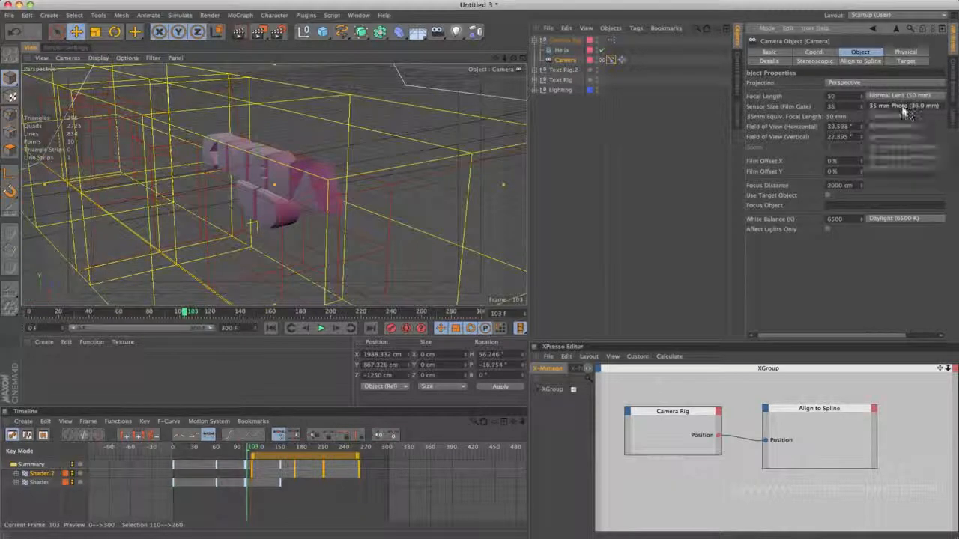
pyautogui.click(907, 148)
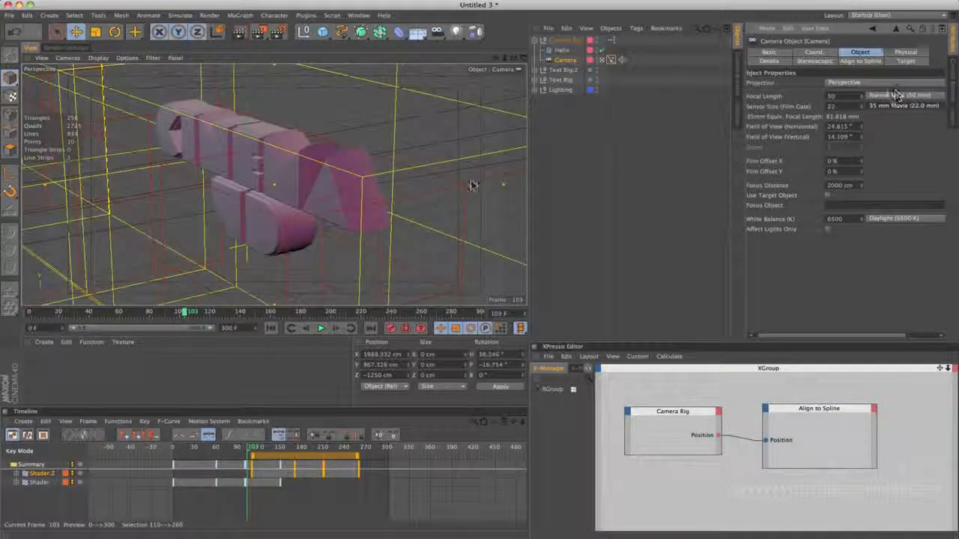
# - Set the Camera Rig's Position slider to 0% at frame 0 and record a keyframe for it
pyautogui.click(563, 40)
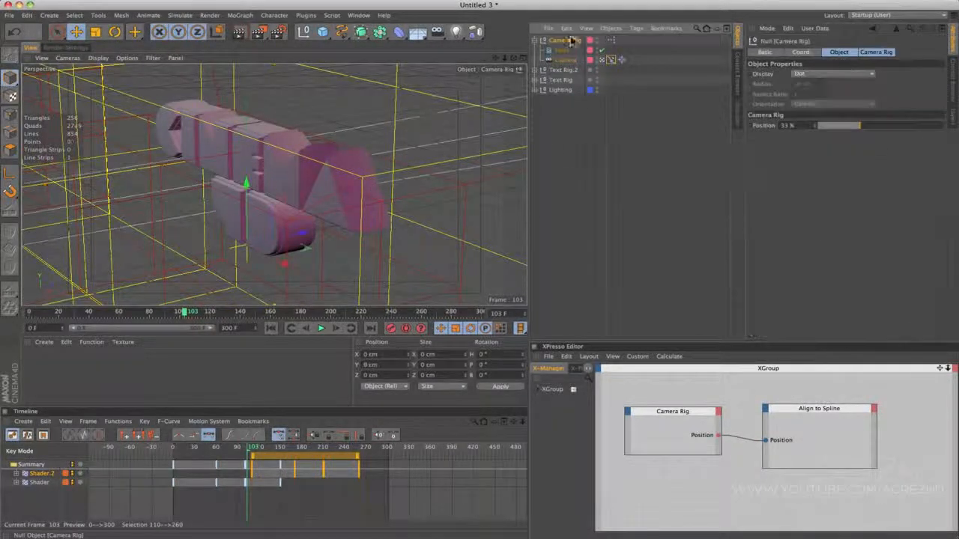
pyautogui.click(271, 328)
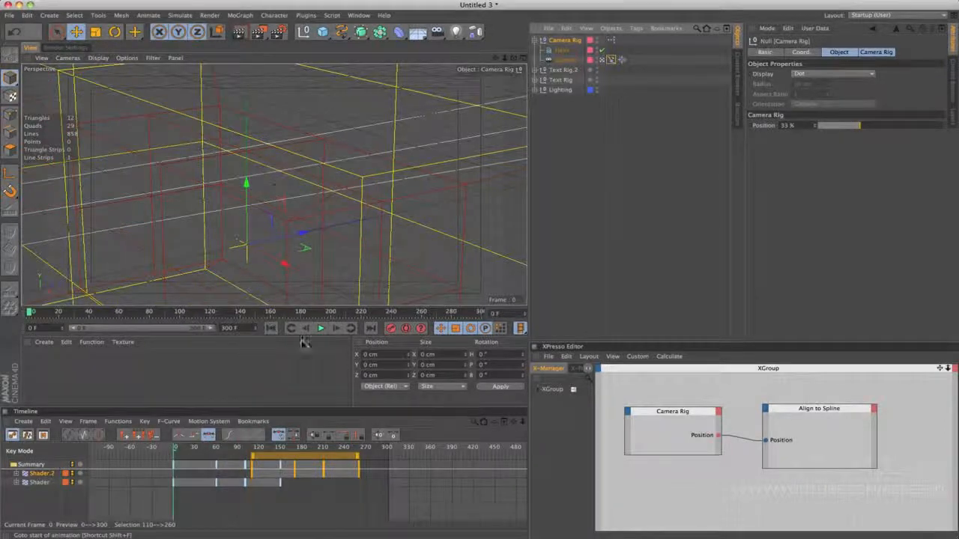
pyautogui.moveTo(834, 124); pyautogui.dragTo(808, 132)
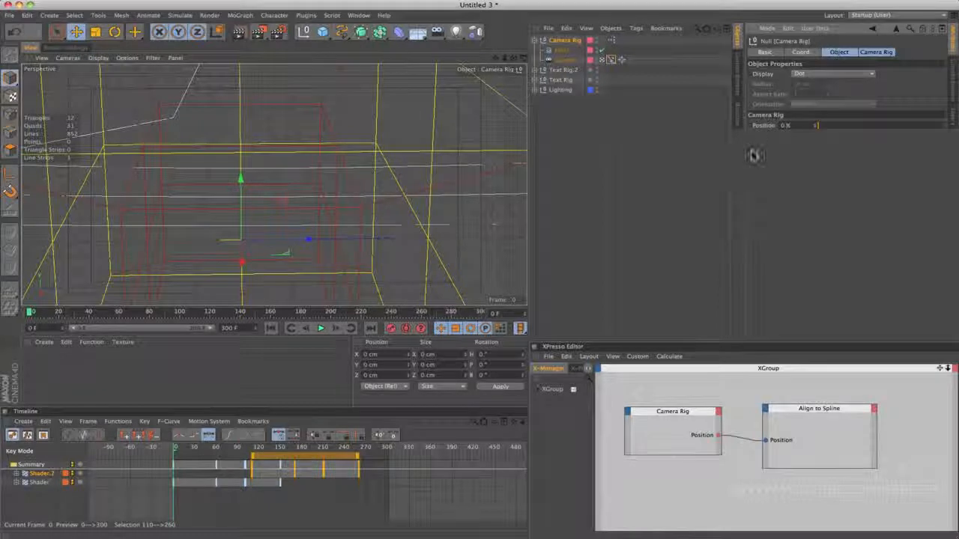
pyautogui.keyDown('ctrl'); pyautogui.click(749, 125); pyautogui.keyUp('ctrl')
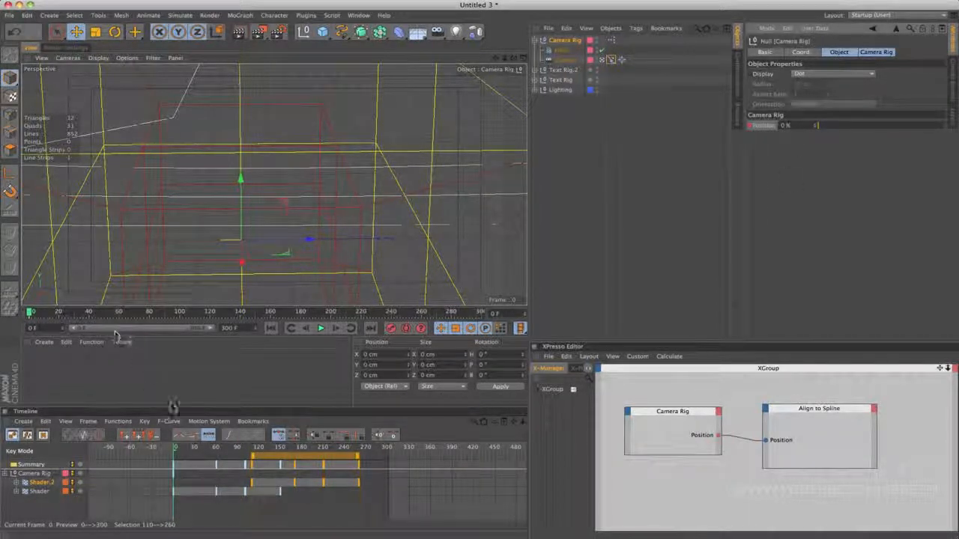
# - Keyframe the Camera Rig's Position at 24% on frame 60 and at 31% on frame 107
pyautogui.moveTo(176, 452); pyautogui.dragTo(218, 453)
pyautogui.moveTo(819, 129); pyautogui.dragTo(849, 139)
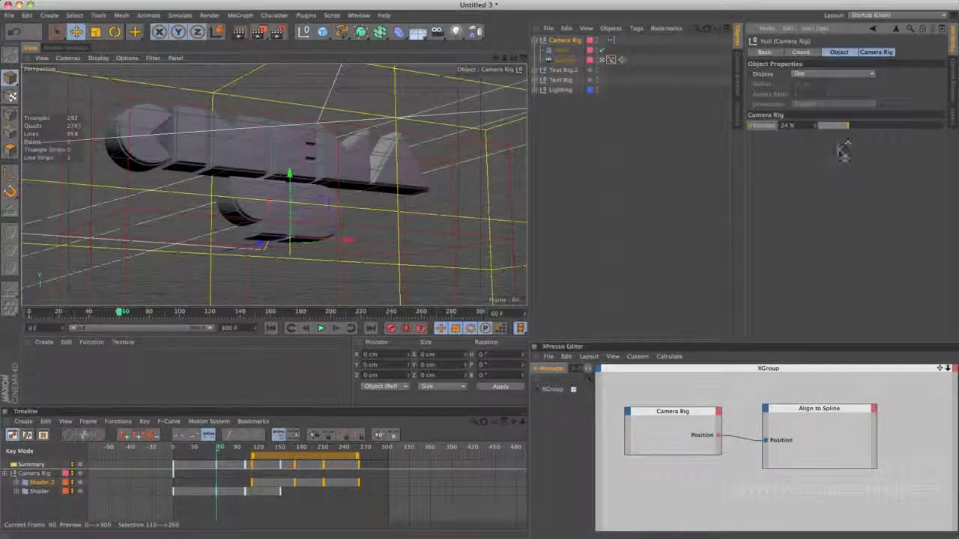
pyautogui.keyDown('ctrl'); pyautogui.click(750, 126); pyautogui.keyUp('ctrl')
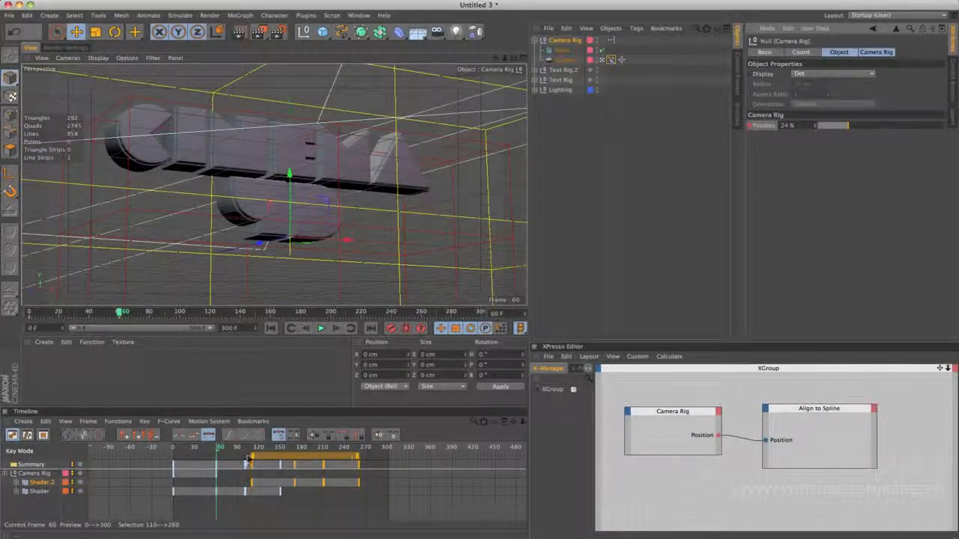
pyautogui.moveTo(197, 314)
pyautogui.mouseDown()
pyautogui.moveTo(187, 311)
pyautogui.moveTo(210, 313)
pyautogui.moveTo(167, 310)
pyautogui.moveTo(190, 313)
pyautogui.mouseUp()
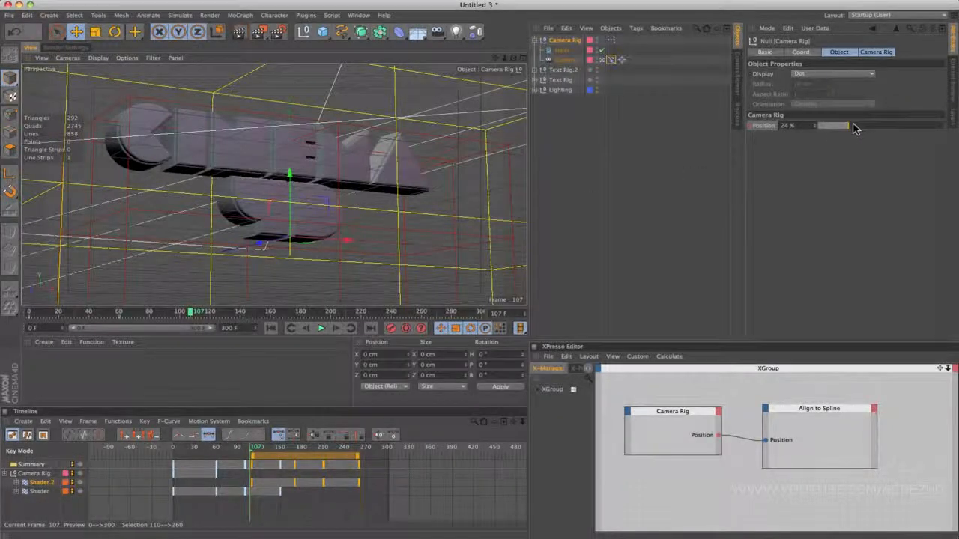
pyautogui.moveTo(854, 129); pyautogui.dragTo(859, 132)
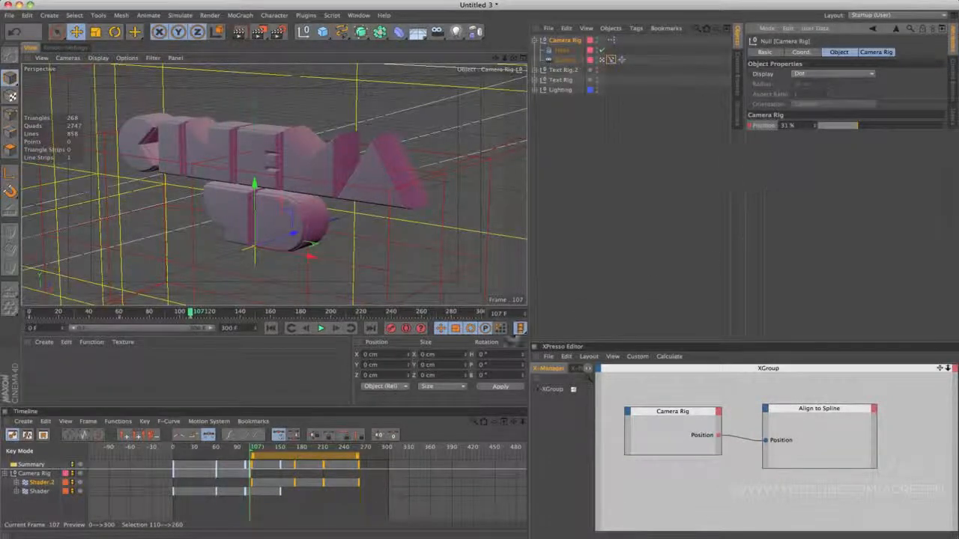
# - Play the animation from frame 0 to review the camera move, and return to the start
pyautogui.click(272, 329)
pyautogui.click(321, 328)
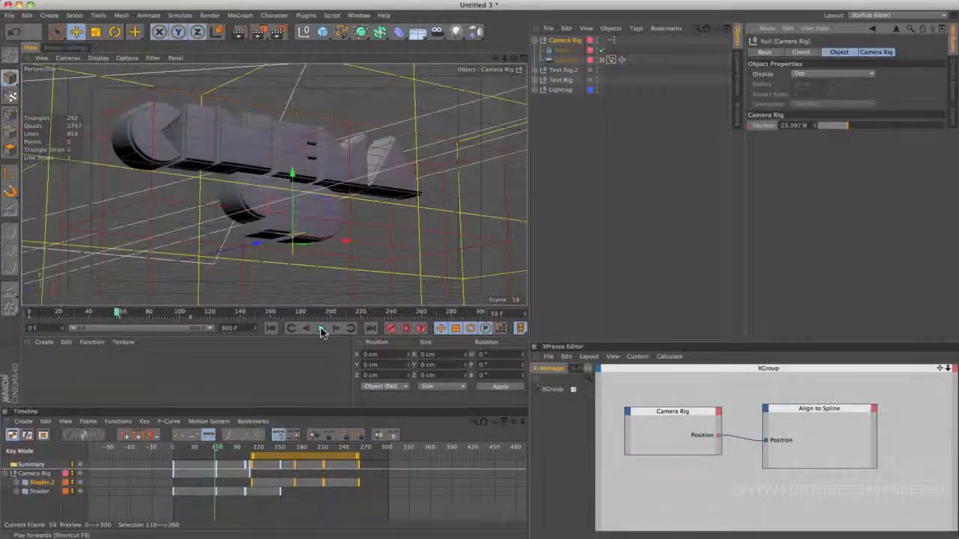
pyautogui.click(320, 330)
pyautogui.click(271, 328)
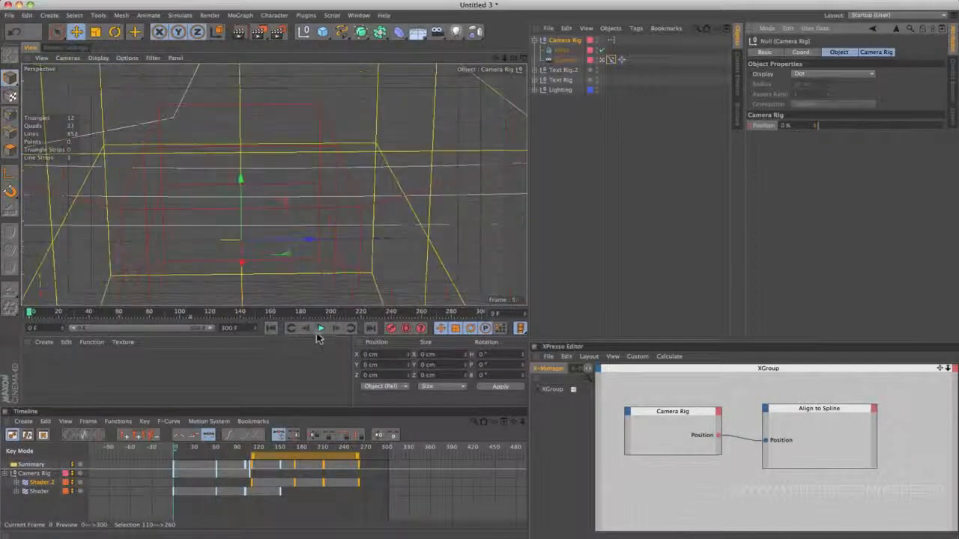
pyautogui.click(318, 330)
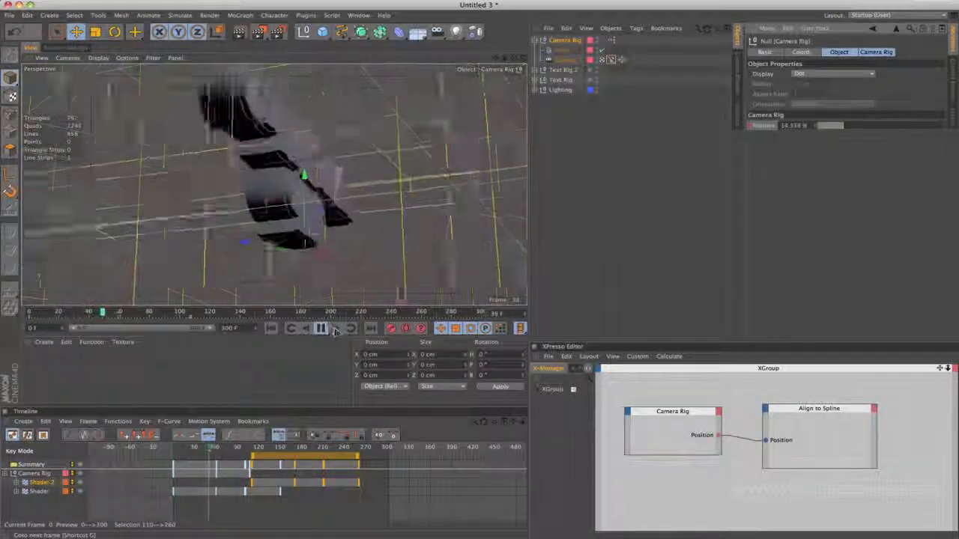
pyautogui.click(321, 330)
pyautogui.click(320, 330)
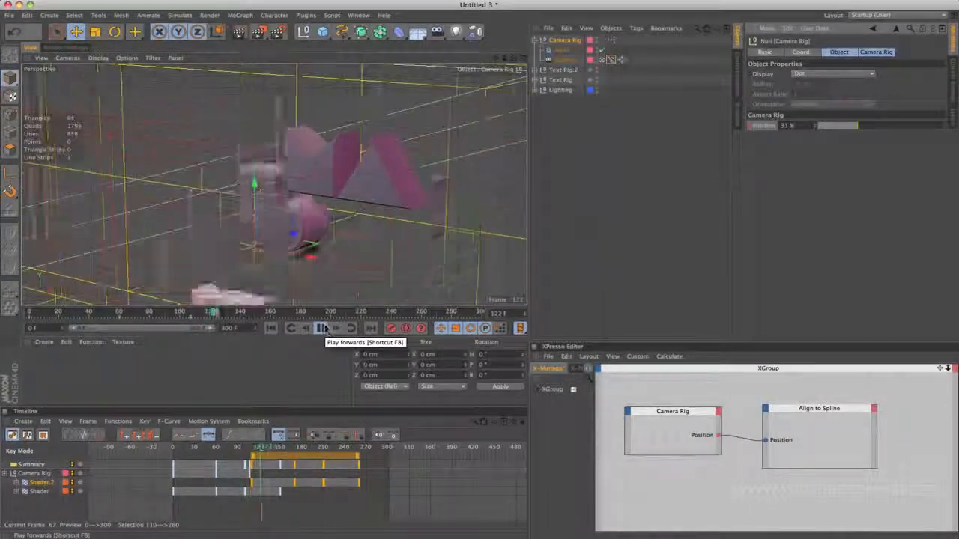
pyautogui.click(321, 328)
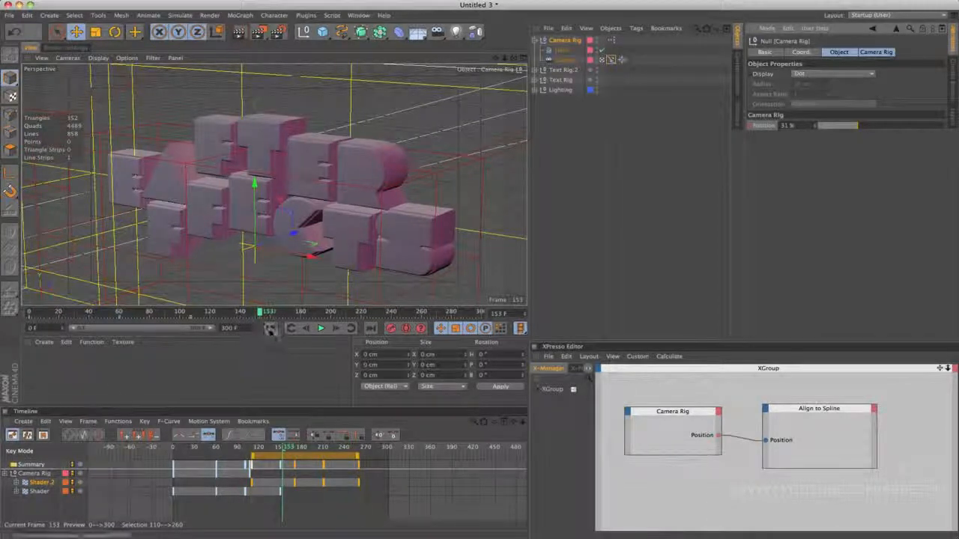
pyautogui.click(271, 328)
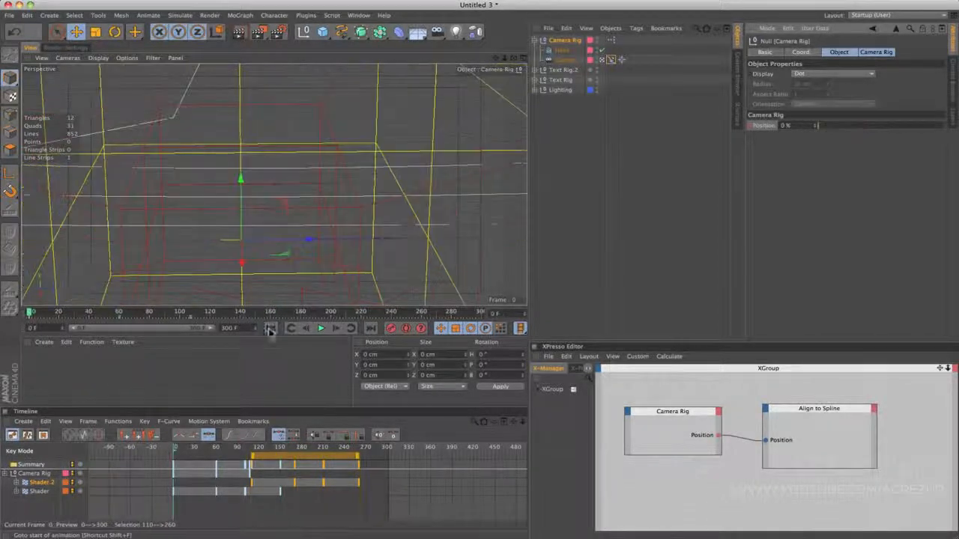
# - Try shifting the Camera Rig and Shader keys from frame 60 to frame 78, previewing the timing before undoing the shift
pyautogui.click(31, 474)
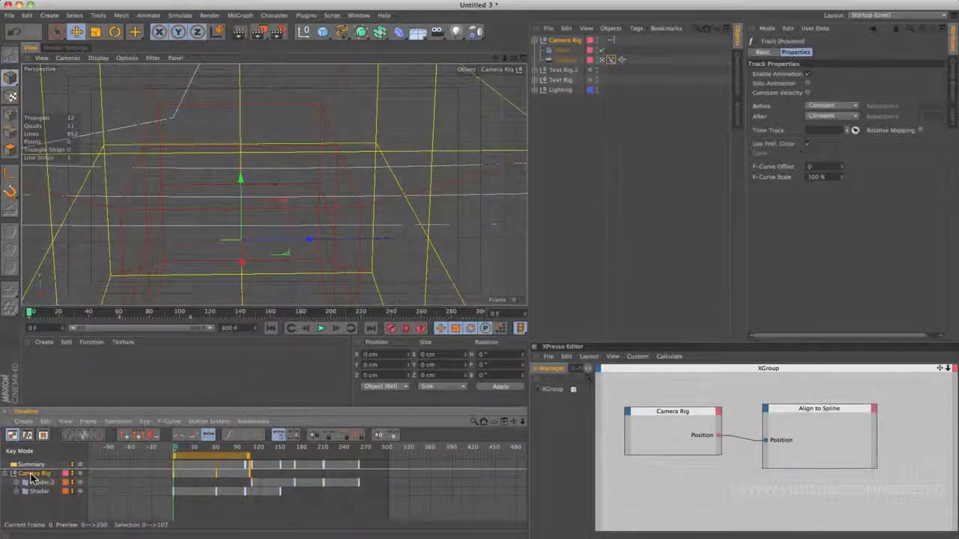
pyautogui.click(216, 474)
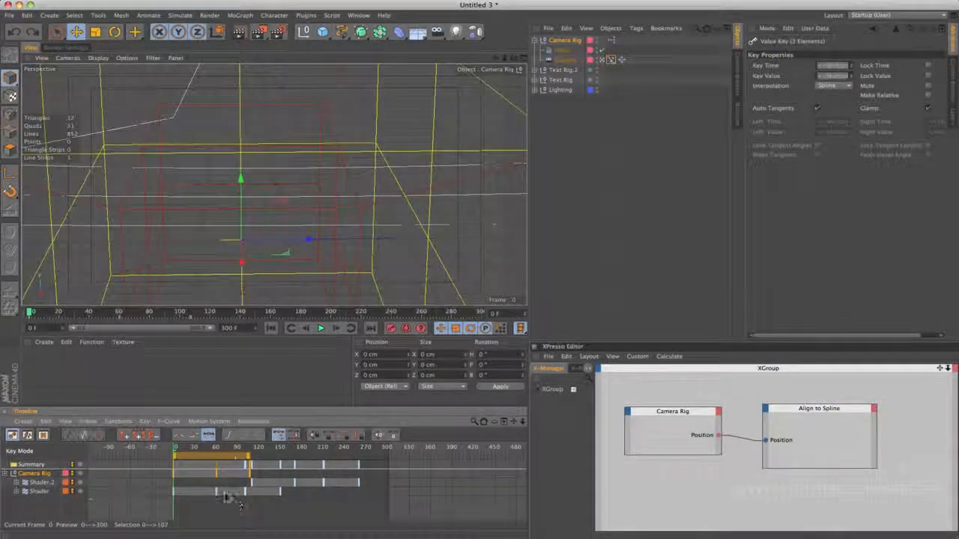
pyautogui.keyDown('ctrl'); pyautogui.click(217, 472); pyautogui.keyUp('ctrl')
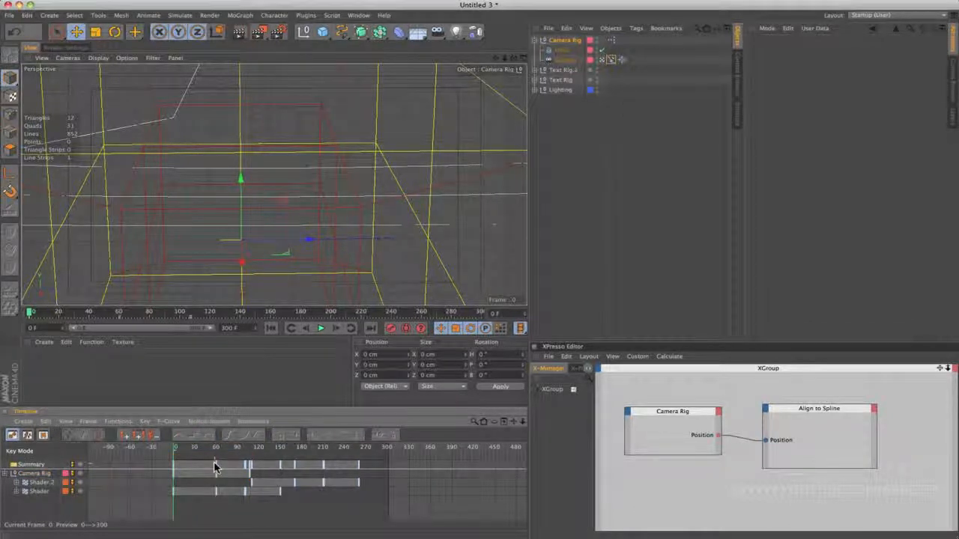
pyautogui.click(217, 465)
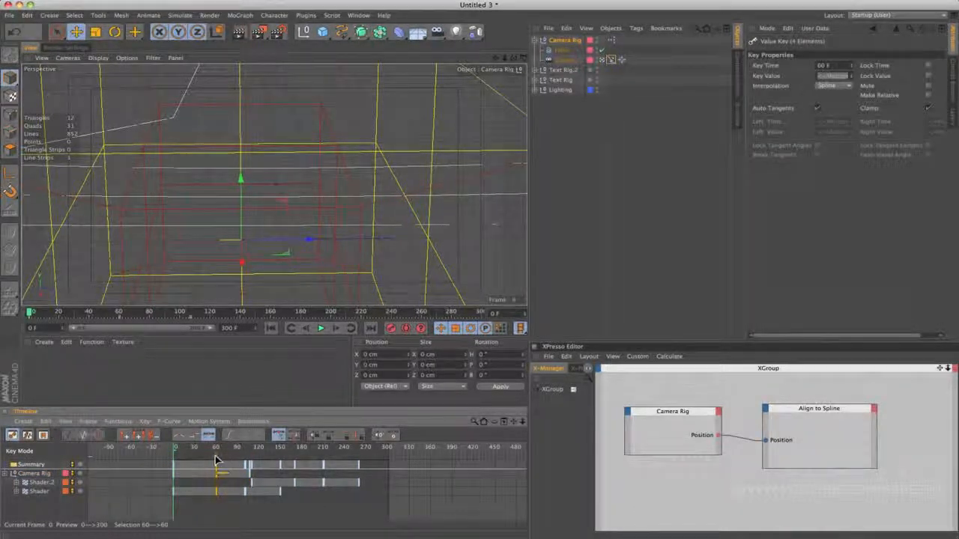
pyautogui.moveTo(216, 460); pyautogui.dragTo(224, 463)
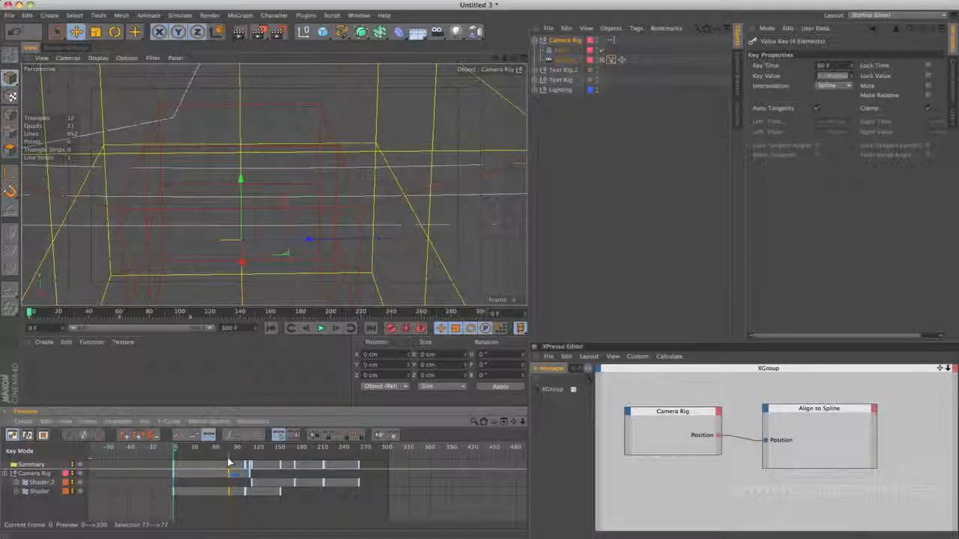
pyautogui.click(321, 329)
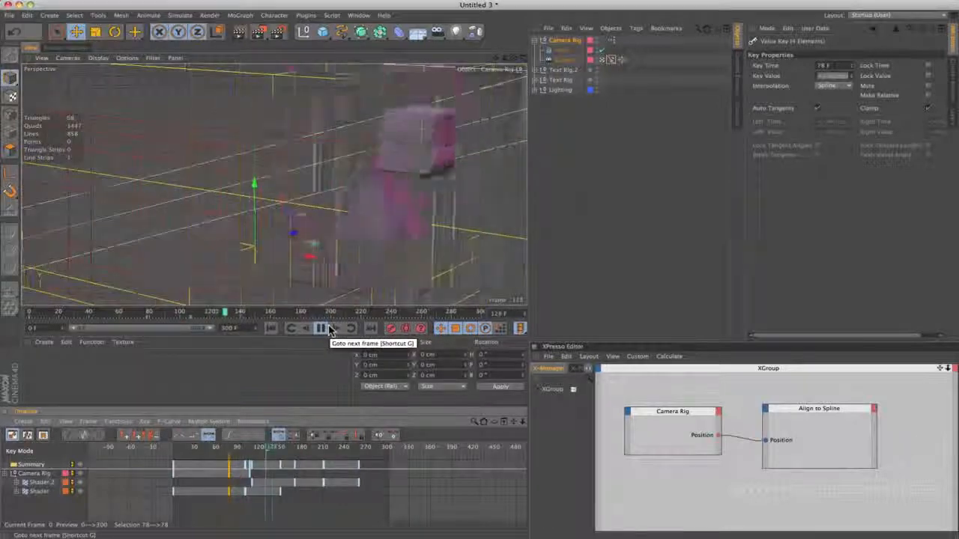
pyautogui.click(322, 330)
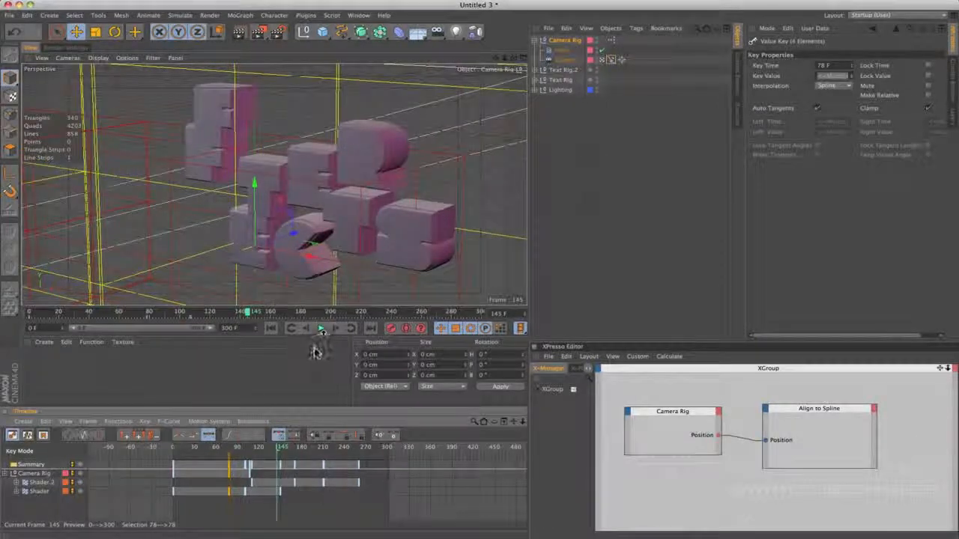
pyautogui.press('super+z')
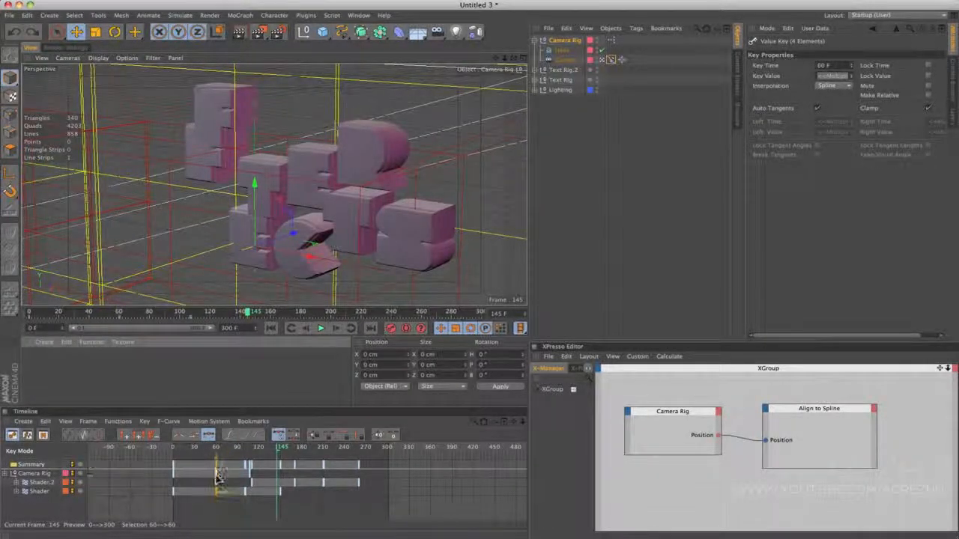
# - Move the Camera Rig and Shader keys at frame 60 to frame 35 and play the animation from the start
pyautogui.moveTo(218, 478); pyautogui.dragTo(199, 478)
pyautogui.click(271, 328)
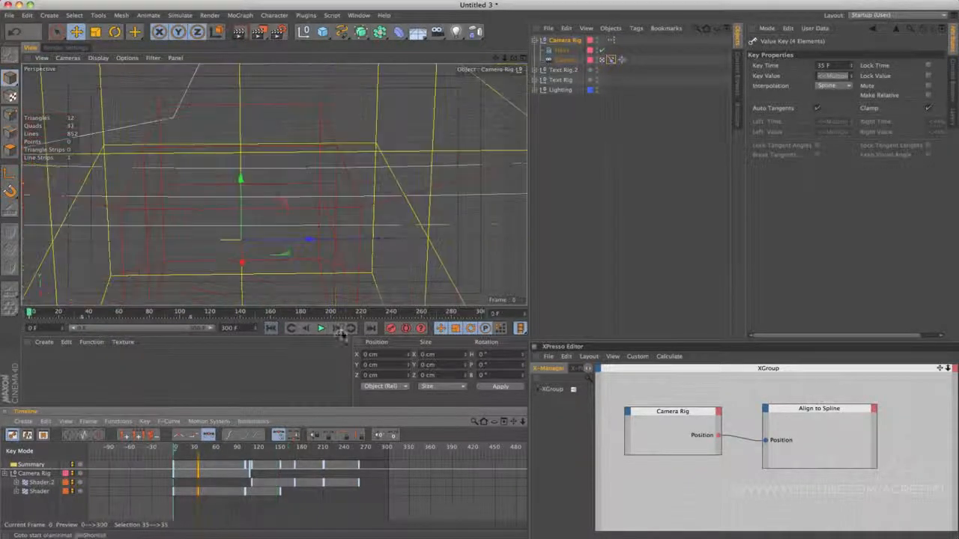
pyautogui.click(320, 329)
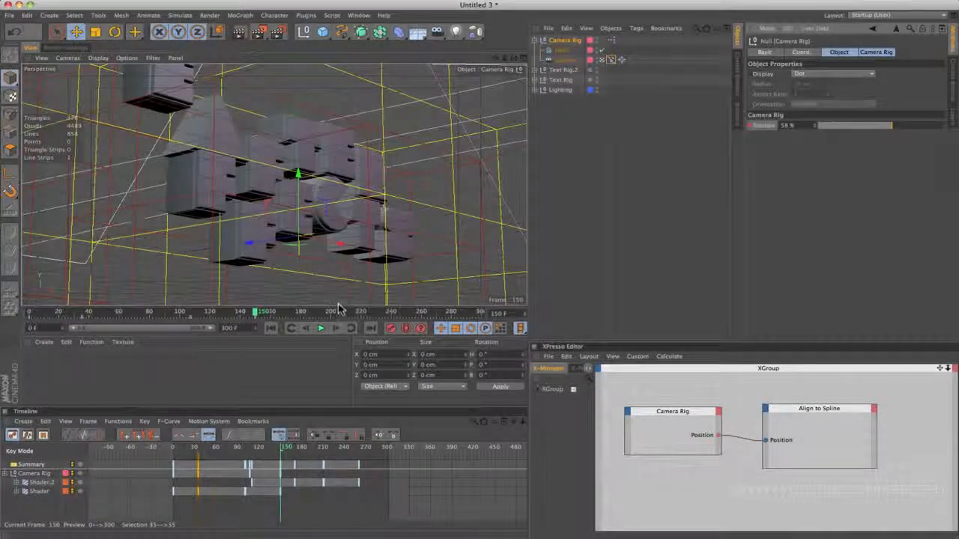
# - Go to frame 224, set the Camera Rig's Position to 67% and record a keyframe for it
pyautogui.moveTo(350, 316); pyautogui.dragTo(377, 310)
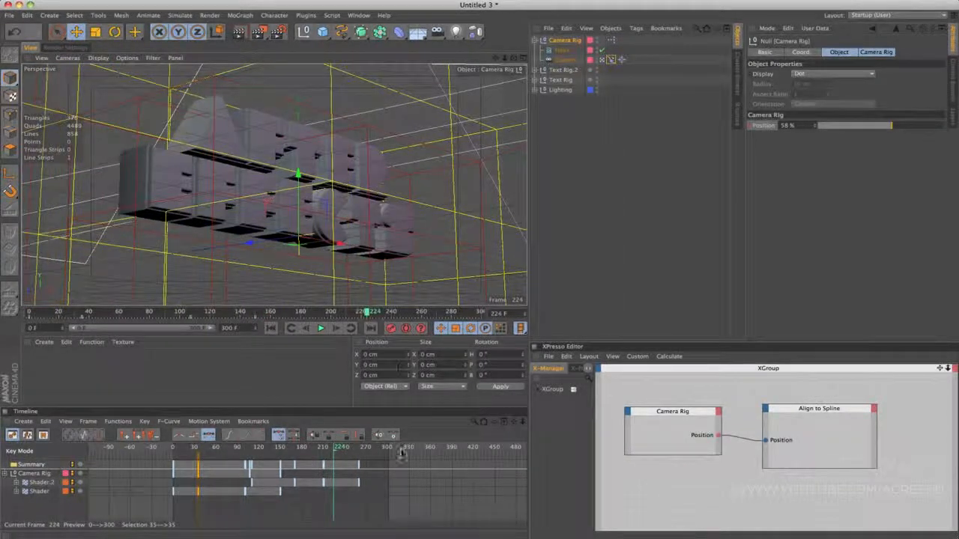
pyautogui.moveTo(893, 127); pyautogui.dragTo(902, 127)
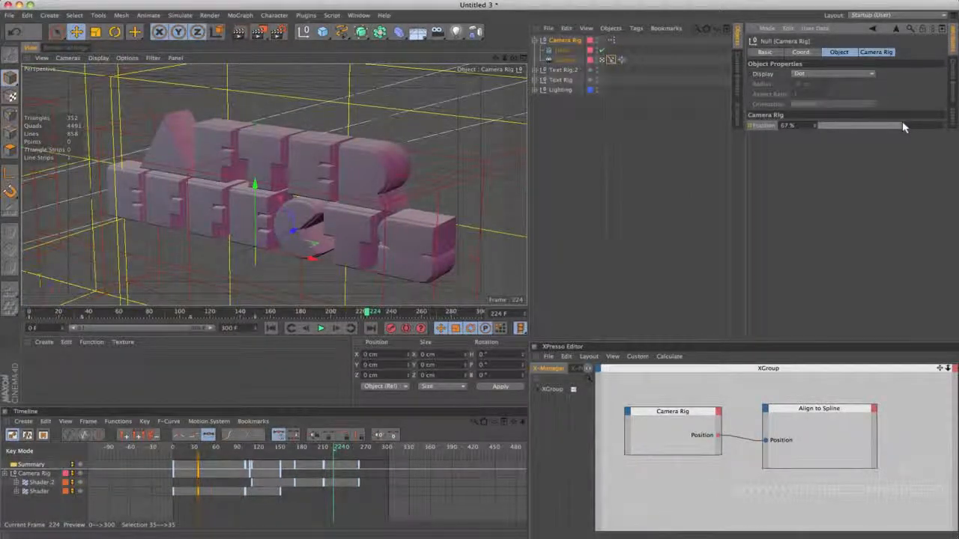
pyautogui.moveTo(903, 126)
pyautogui.mouseDown()
pyautogui.moveTo(902, 140)
pyautogui.moveTo(902, 121)
pyautogui.mouseUp()
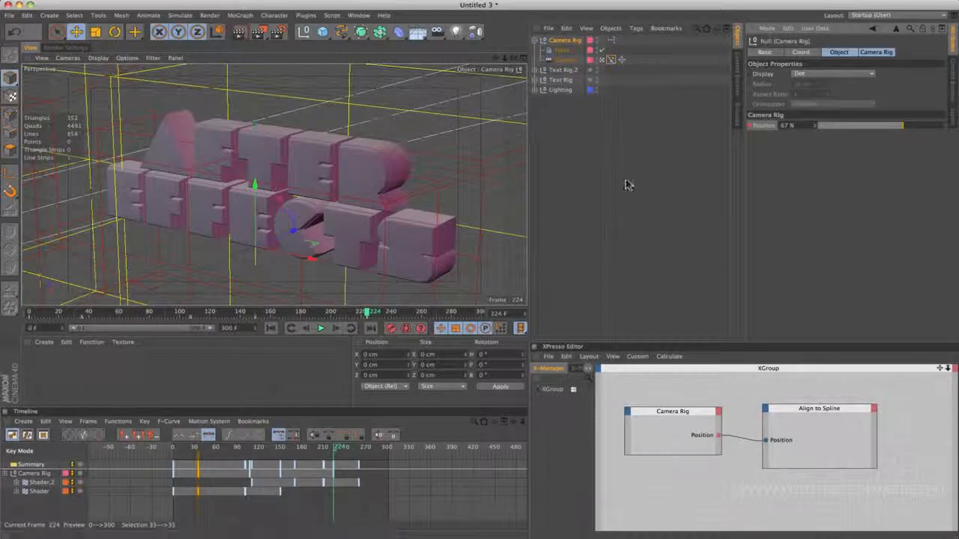
# - Go to frame 262, set the Camera Rig's Position to 83% and record a keyframe for it
pyautogui.moveTo(224, 308); pyautogui.dragTo(437, 314)
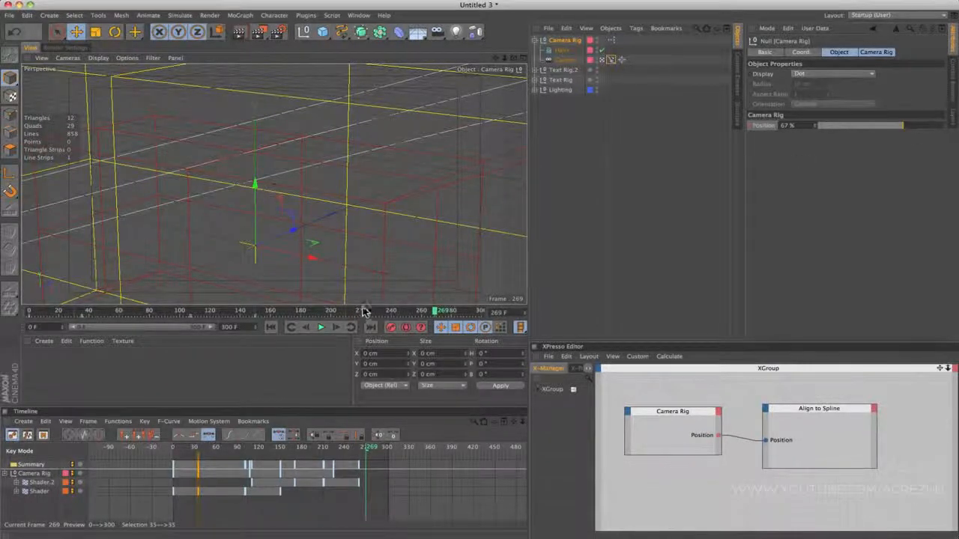
pyautogui.moveTo(364, 312); pyautogui.dragTo(425, 312)
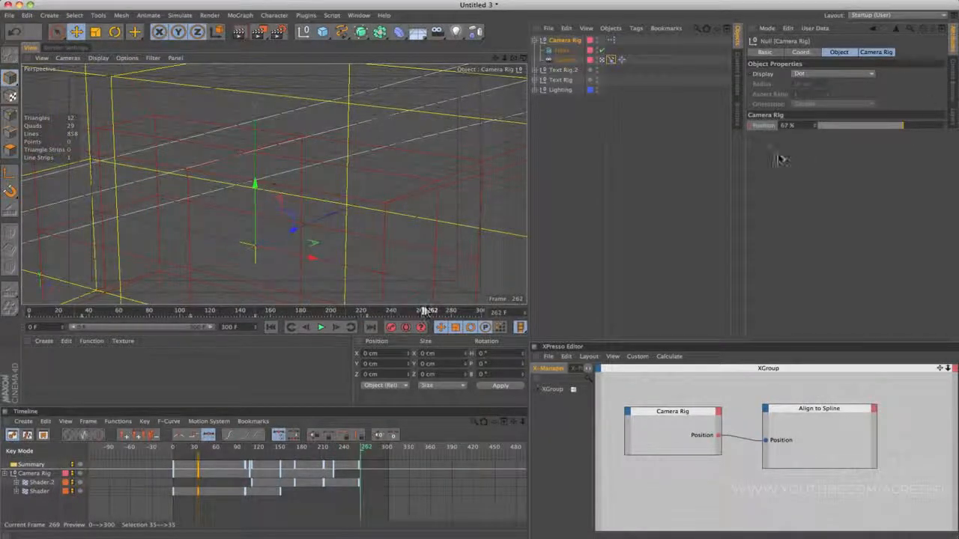
pyautogui.moveTo(899, 128); pyautogui.dragTo(925, 132)
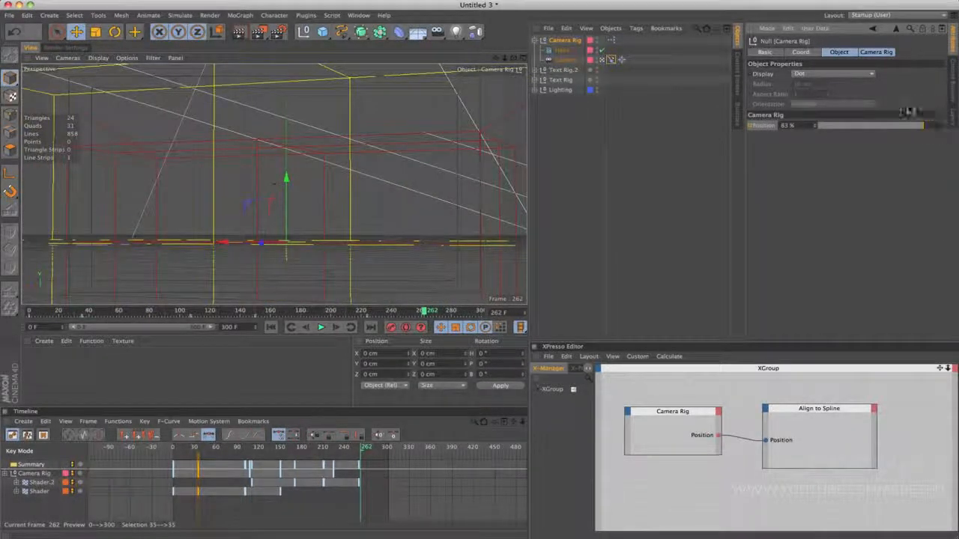
pyautogui.keyDown('ctrl'); pyautogui.click(749, 125); pyautogui.keyUp('ctrl')
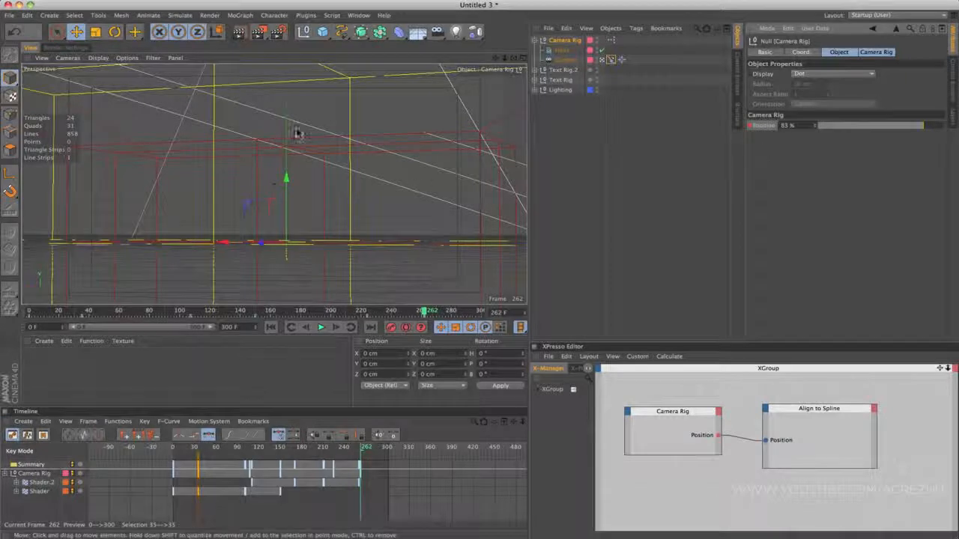
# - Play the animation from frame 0 to review the updated camera move, stopping at frame 104
pyautogui.click(270, 327)
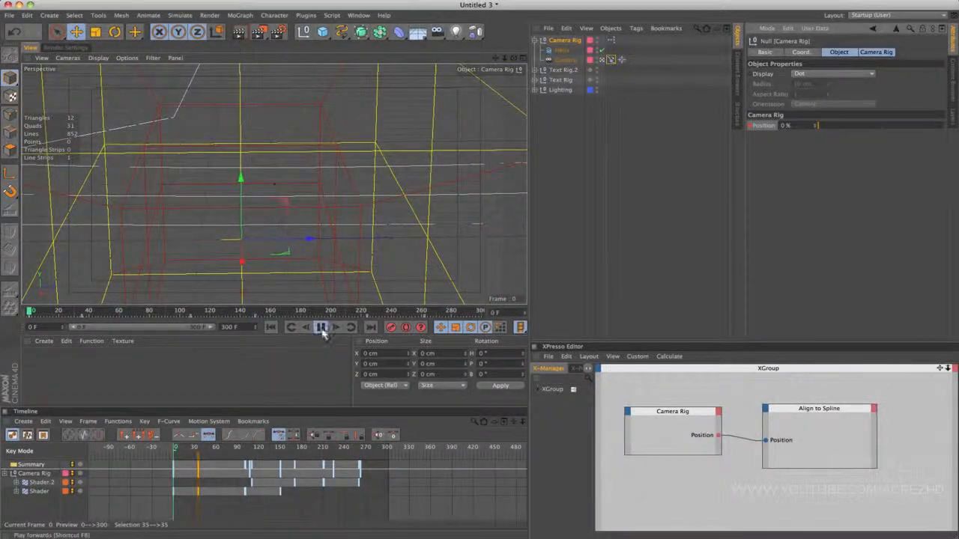
pyautogui.click(320, 328)
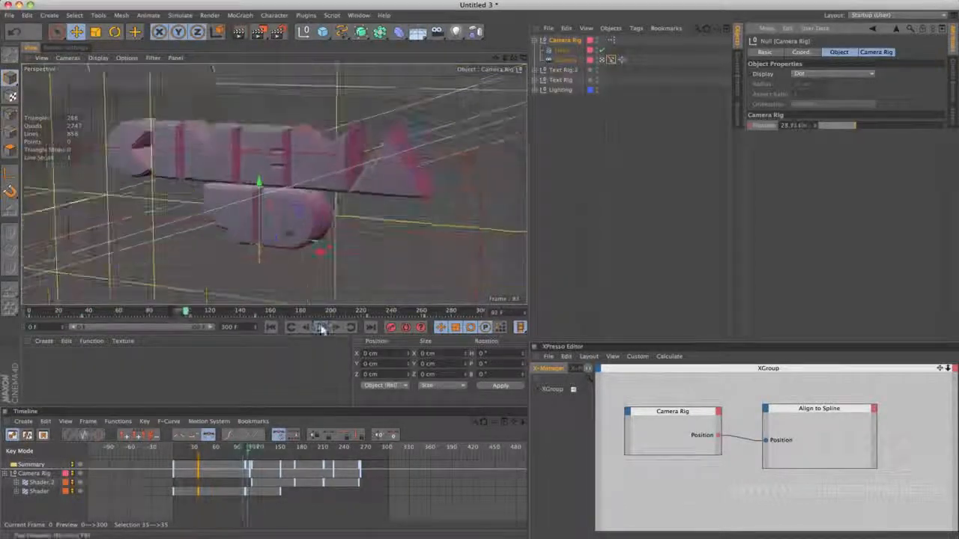
pyautogui.click(320, 326)
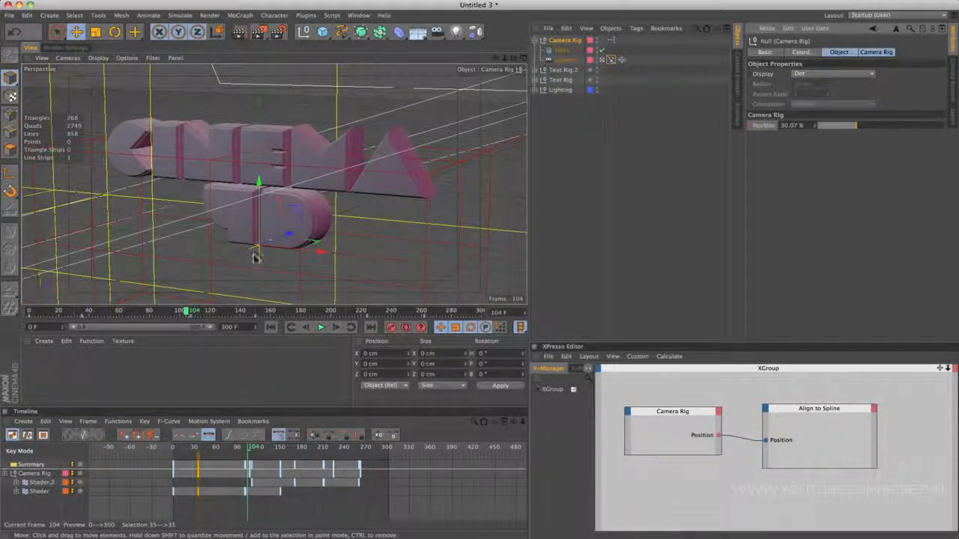
# - Create a new material and set its base color to RGB 225, 225, 225
pyautogui.click(43, 341)
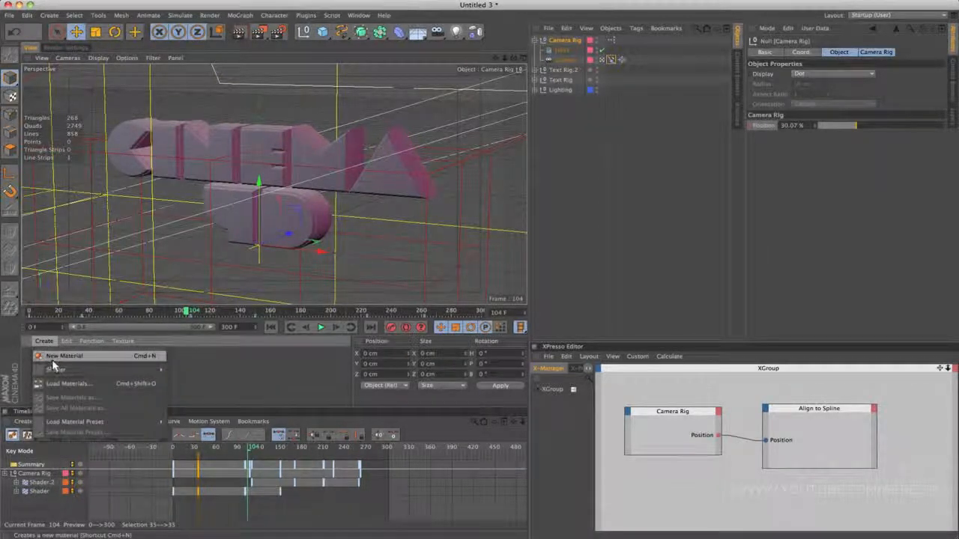
pyautogui.click(53, 360)
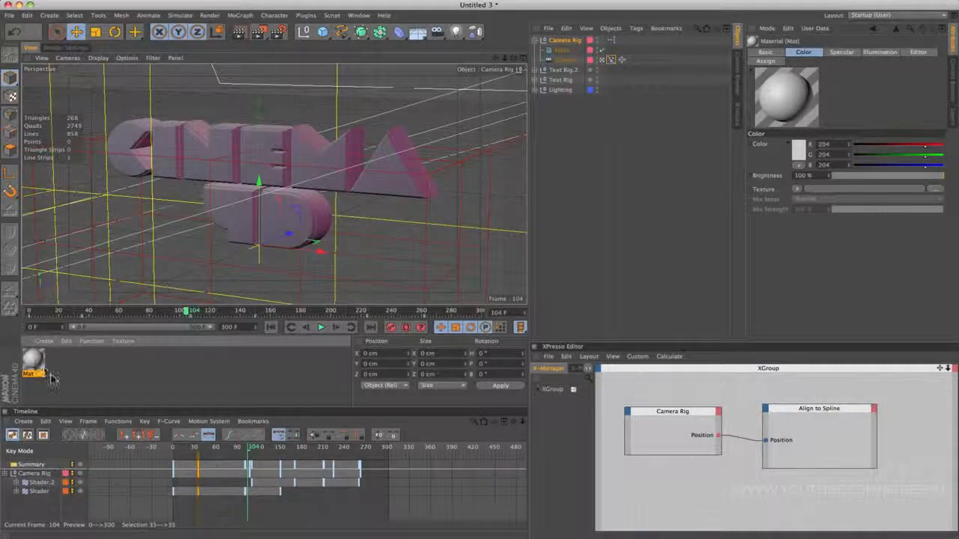
pyautogui.doubleClick(35, 363)
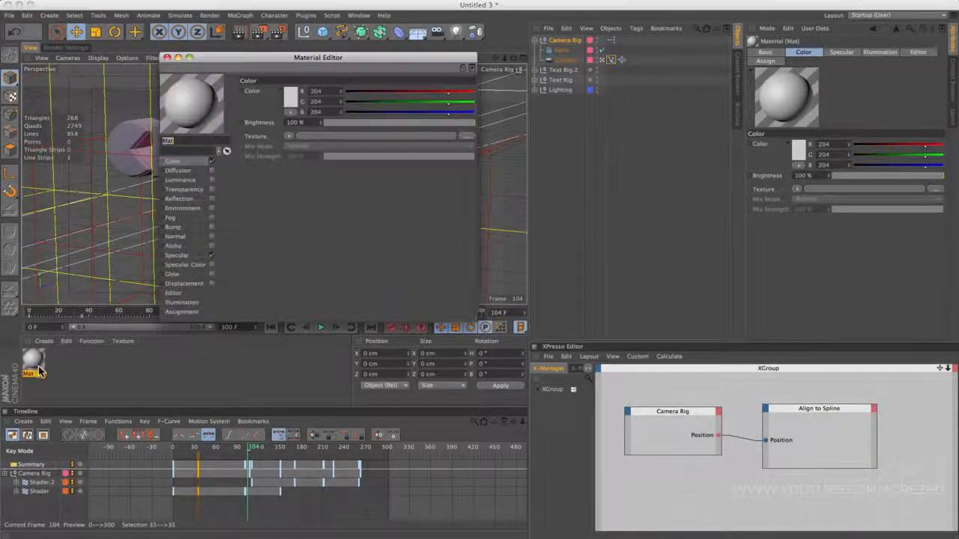
pyautogui.moveTo(303, 59); pyautogui.dragTo(412, 71)
pyautogui.click(399, 108)
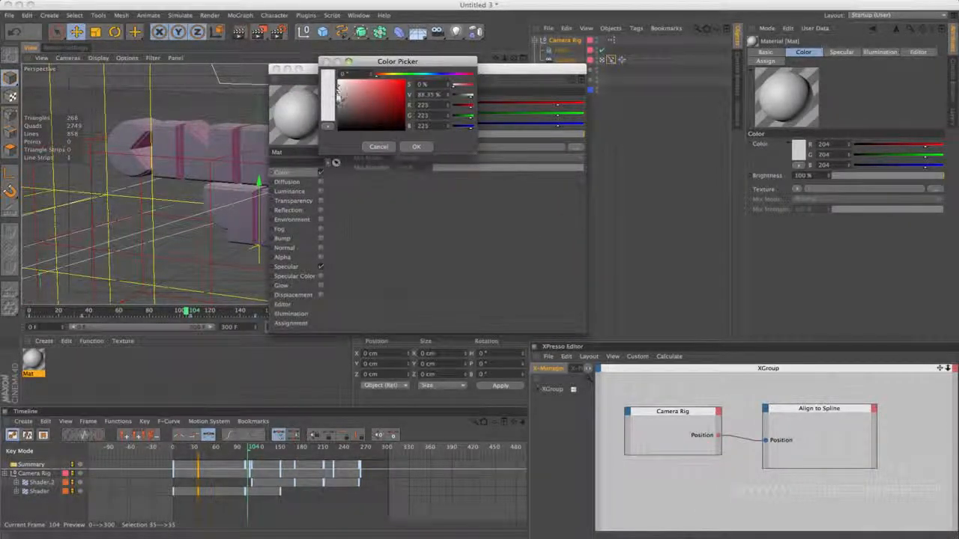
pyautogui.click(413, 147)
# - Enable Reflection on the new material with a Fresnel texture and 12% brightness, and close its editor
pyautogui.click(321, 210)
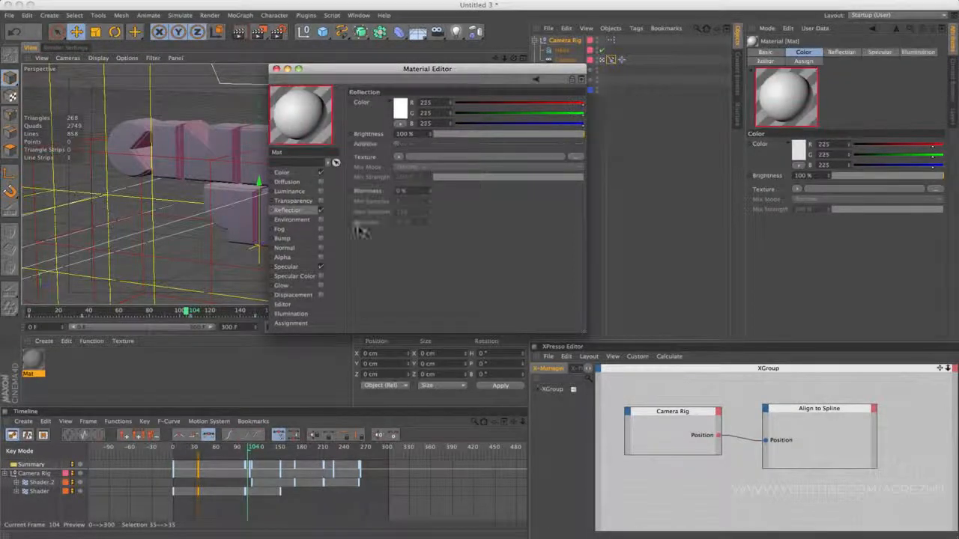
pyautogui.click(399, 158)
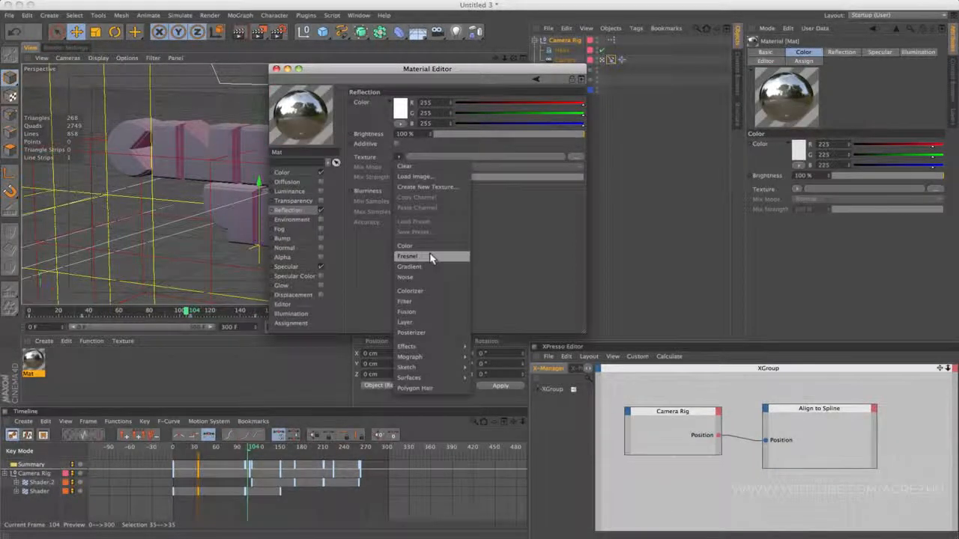
pyautogui.click(411, 257)
pyautogui.moveTo(432, 137); pyautogui.dragTo(449, 135)
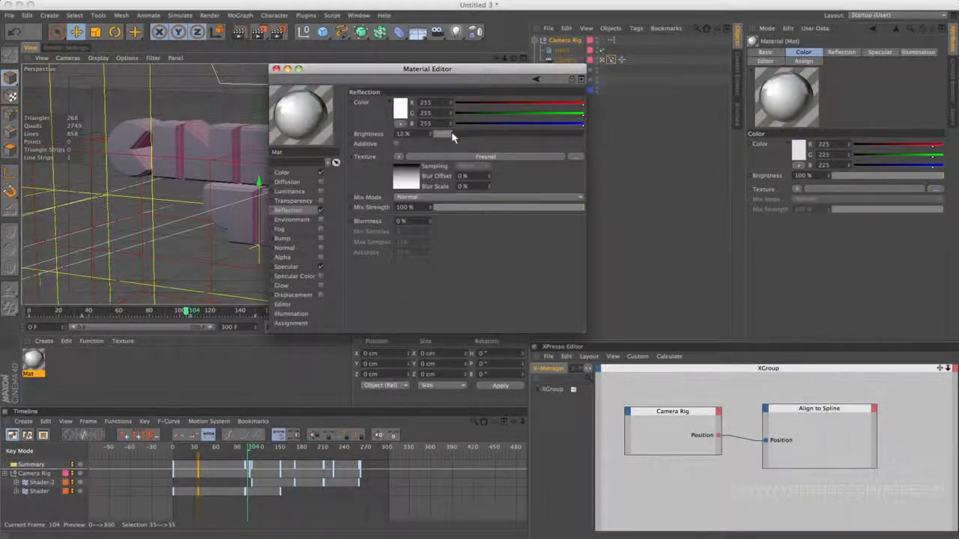
pyautogui.click(455, 209)
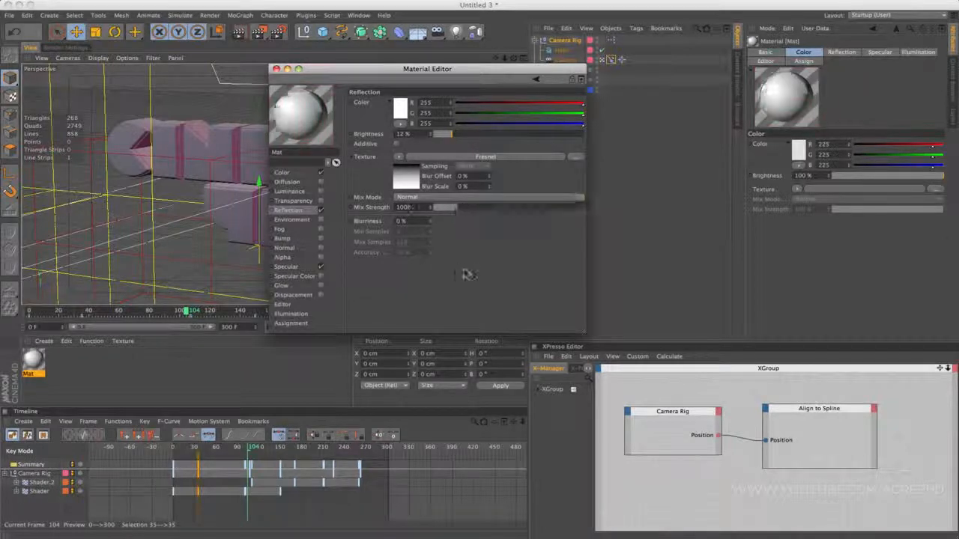
pyautogui.click(278, 68)
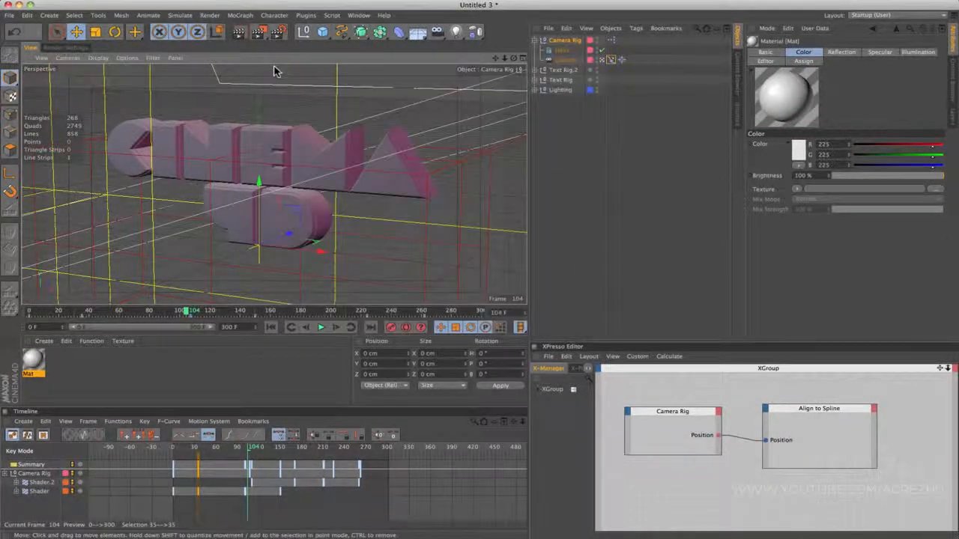
# - Expand the Text Rig hierarchy and apply the reflective material Mat to the Connect object
pyautogui.click(543, 79)
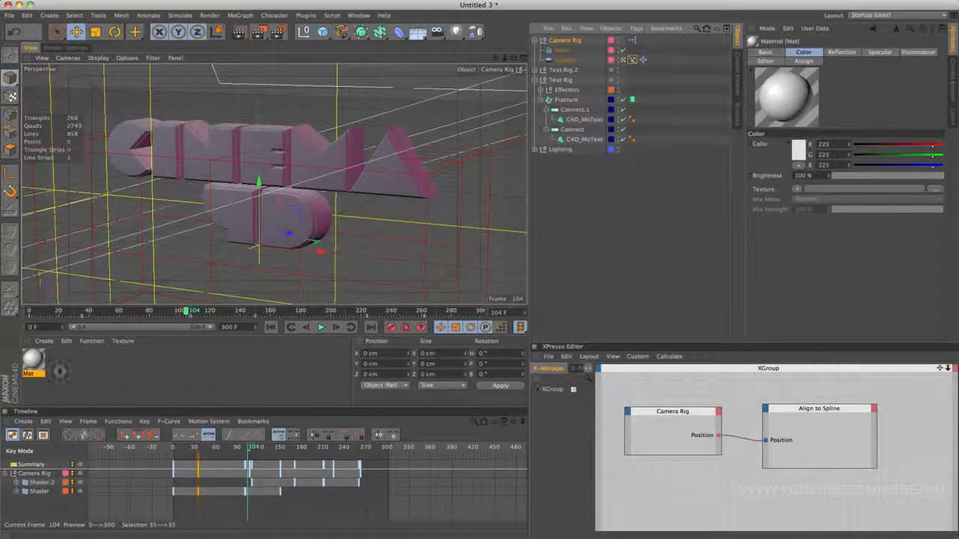
pyautogui.click(33, 364)
pyautogui.moveTo(63, 358); pyautogui.dragTo(578, 134)
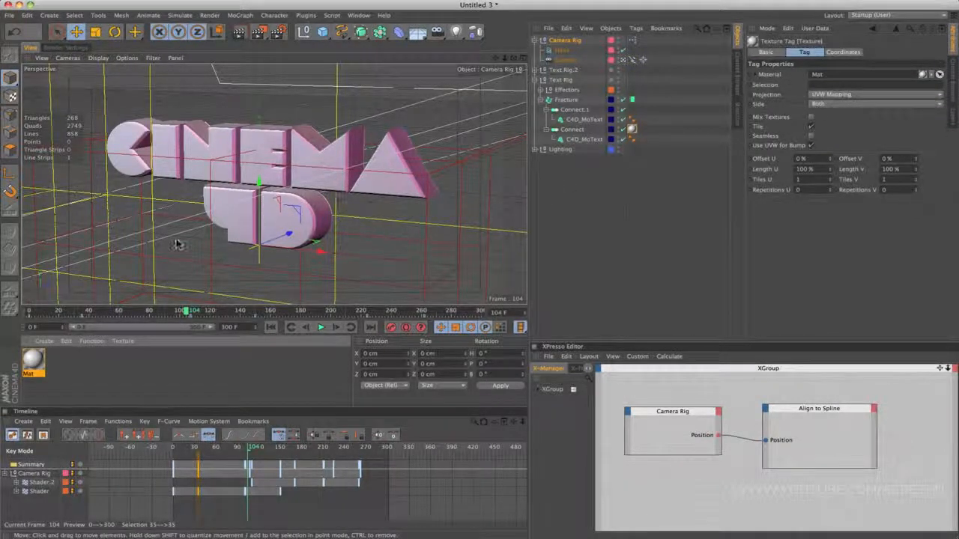
# - Create a second material, load a Gradient texture into its Color channel and open the gradient for editing
pyautogui.click(46, 341)
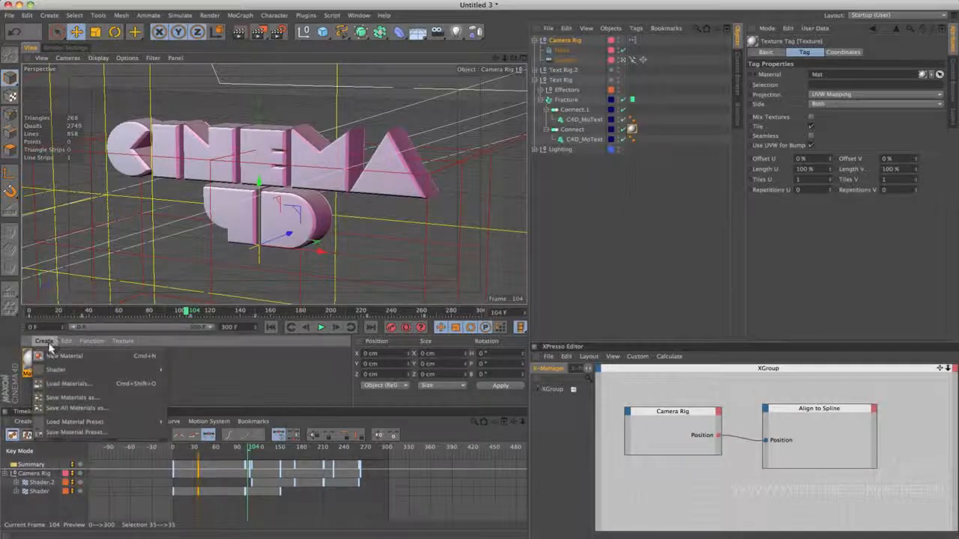
pyautogui.click(35, 356)
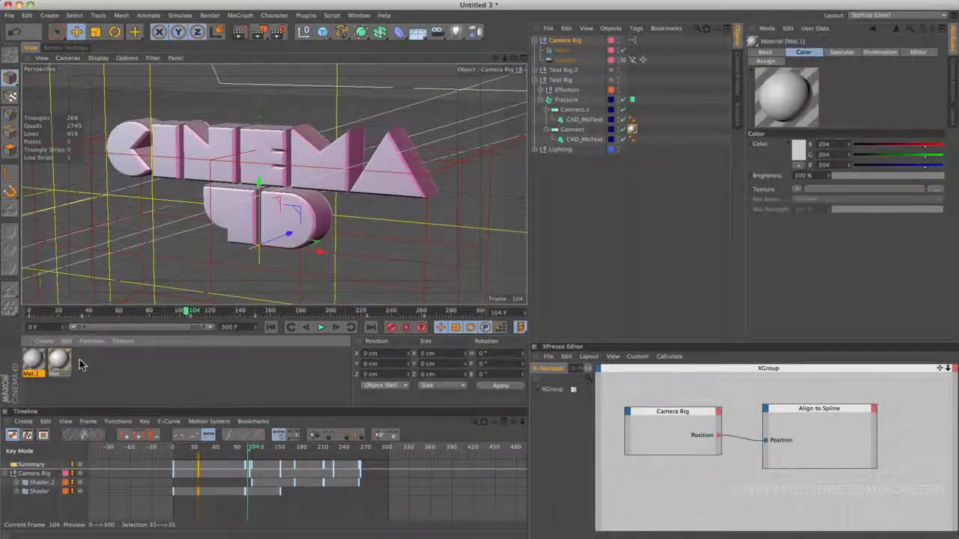
pyautogui.doubleClick(34, 361)
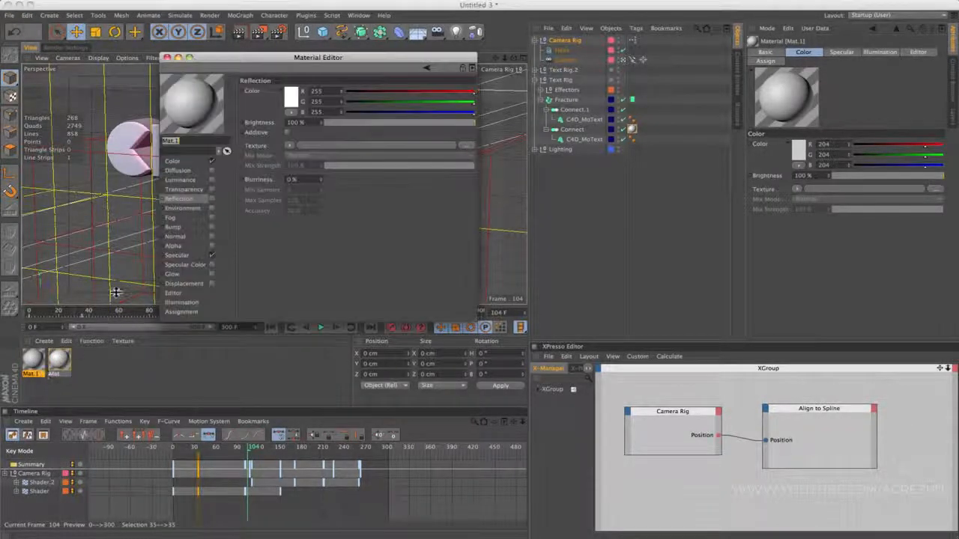
pyautogui.click(191, 161)
pyautogui.click(290, 136)
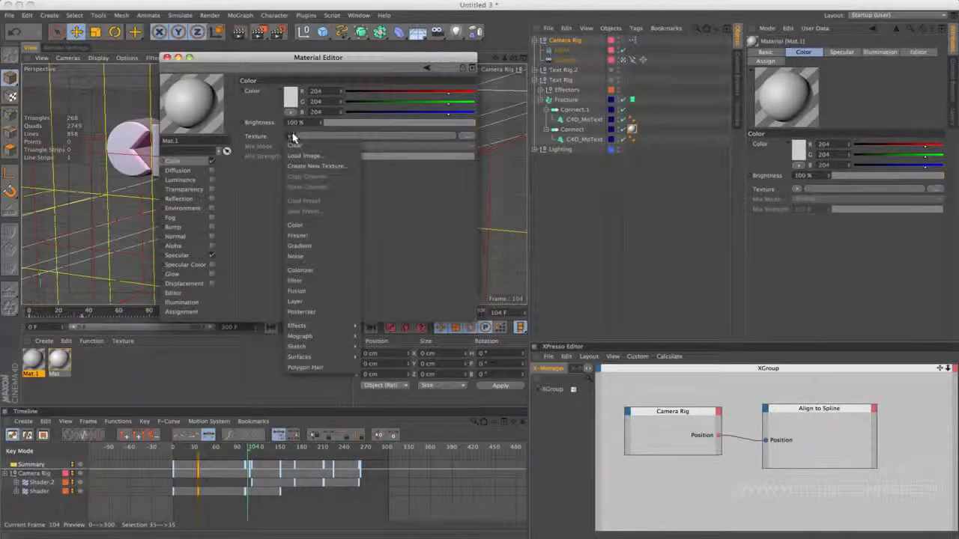
pyautogui.click(320, 247)
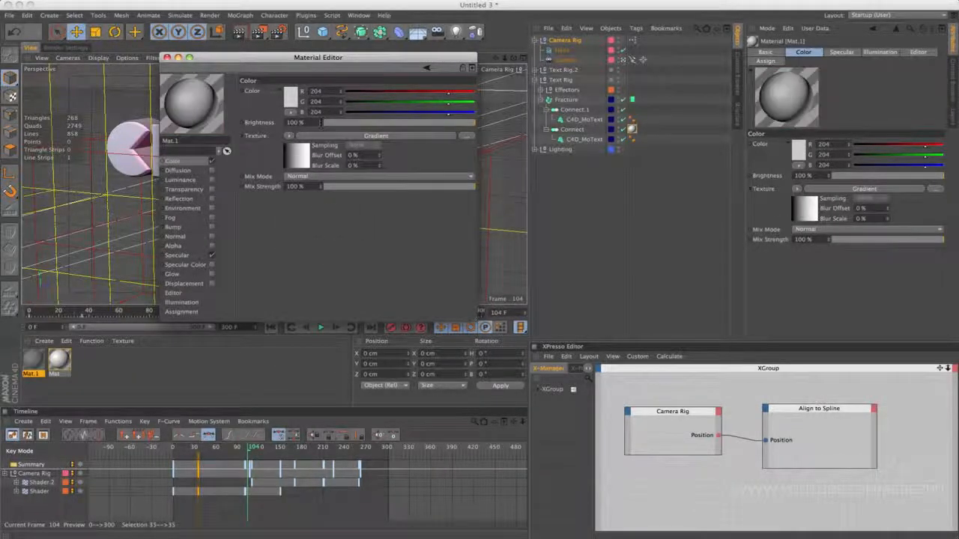
pyautogui.click(337, 146)
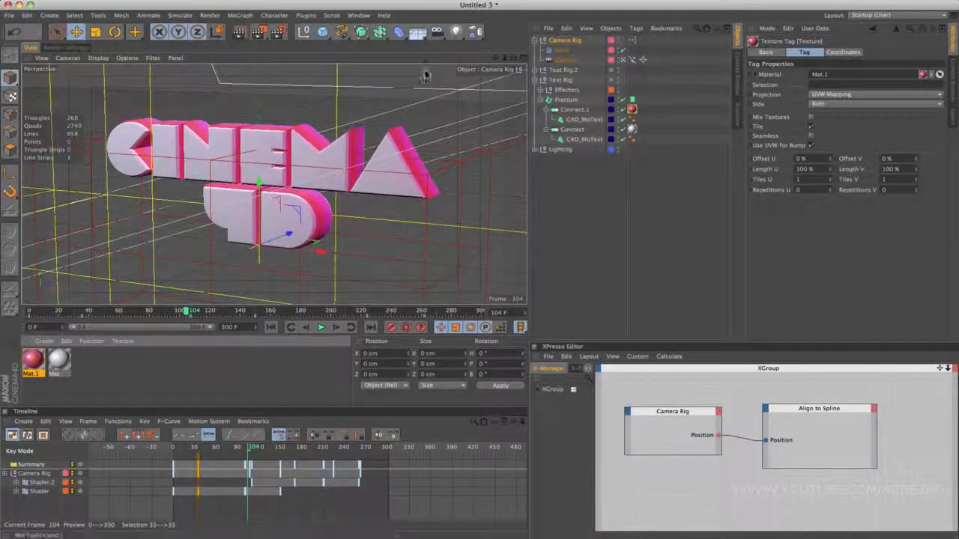
# - Add a Background object to the scene and create a third material with Specular disabled
pyautogui.click(421, 30)
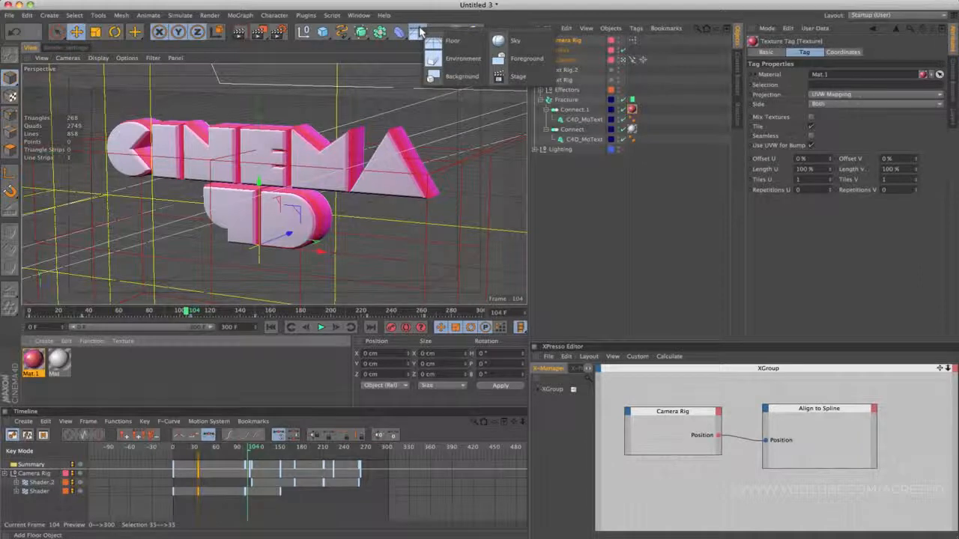
pyautogui.click(454, 78)
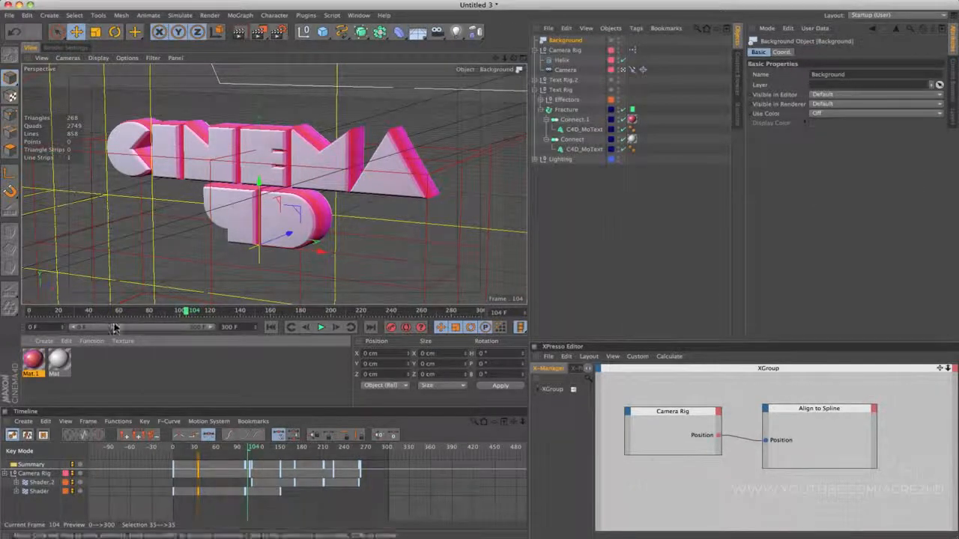
pyautogui.click(44, 341)
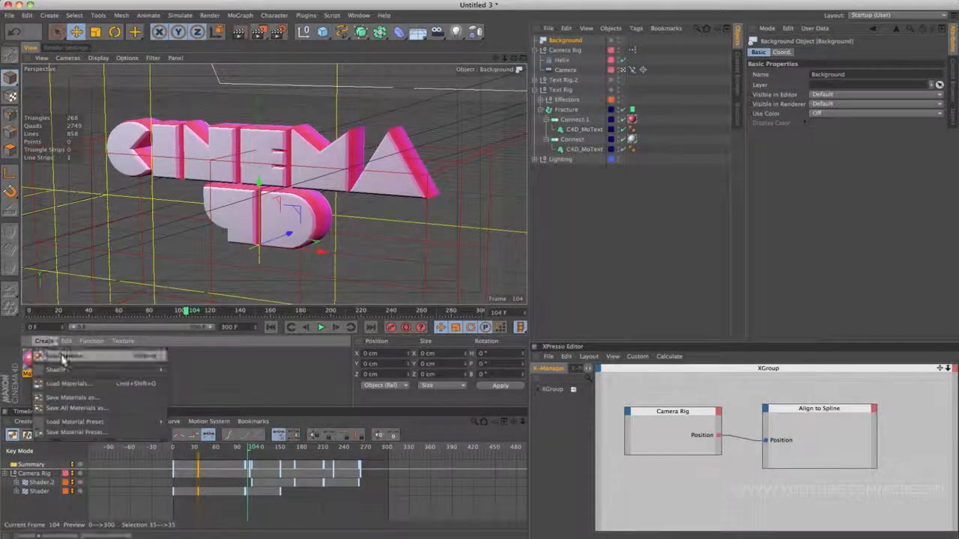
pyautogui.click(60, 353)
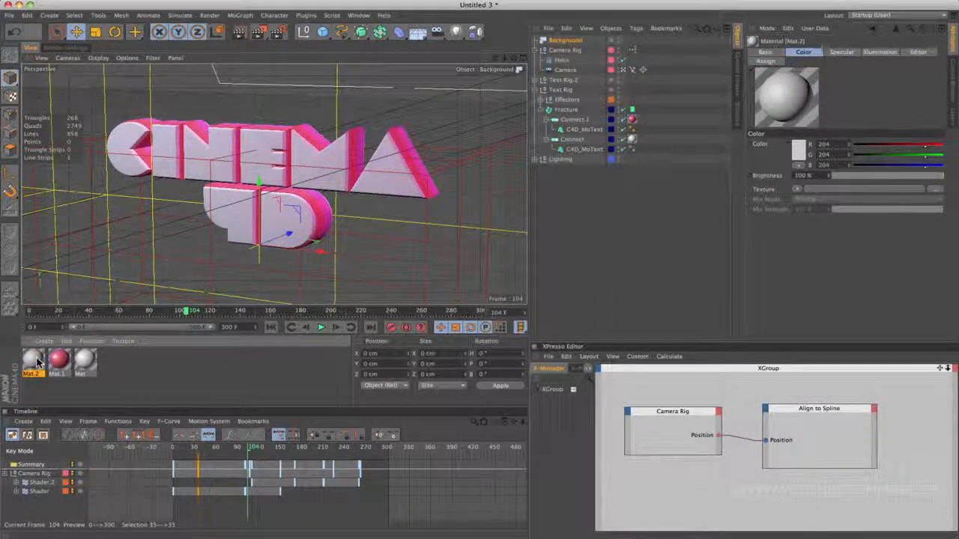
pyautogui.doubleClick(33, 360)
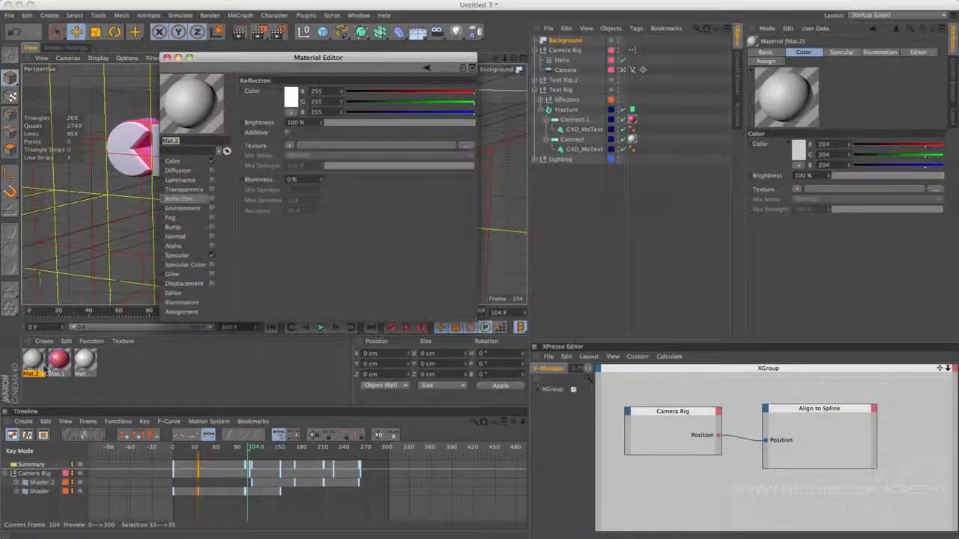
pyautogui.click(177, 161)
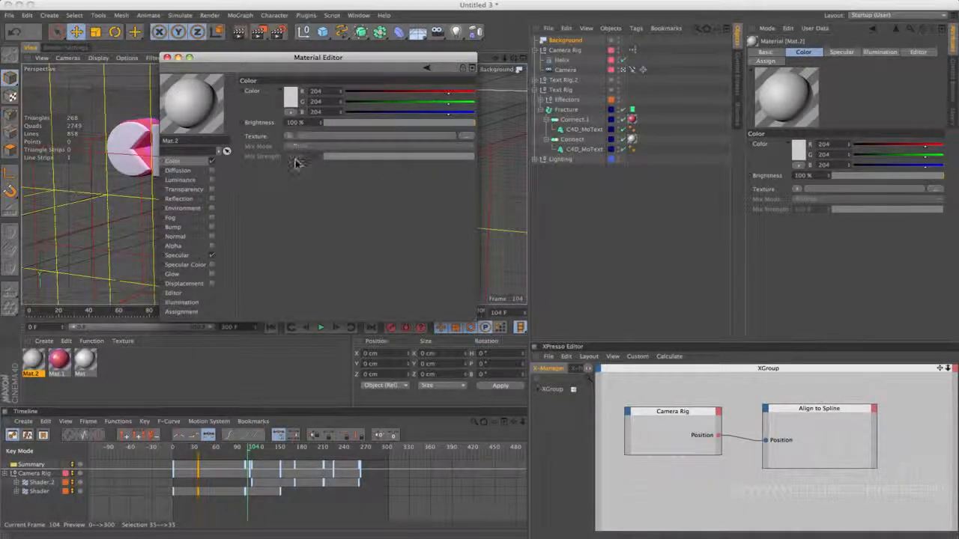
pyautogui.click(212, 256)
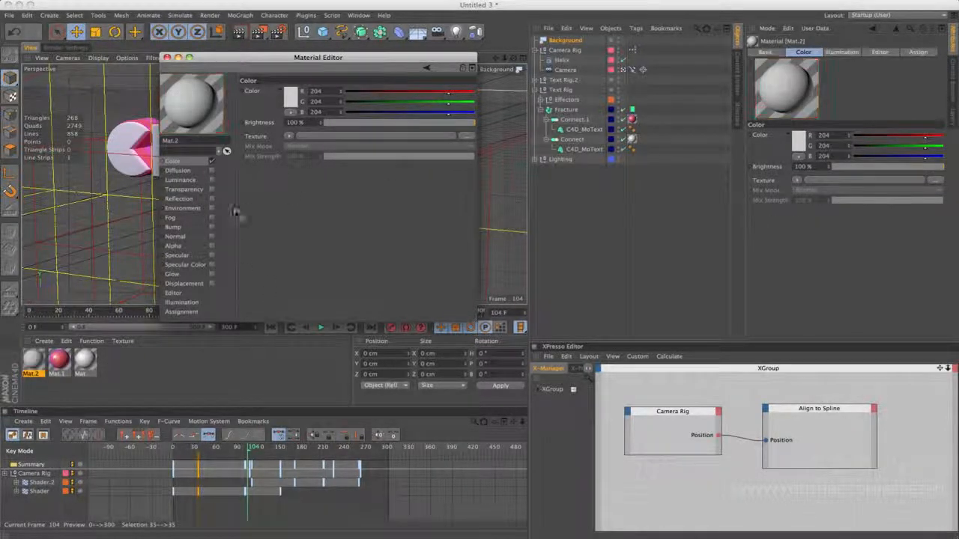
# - Load a Gradient texture into the third material's Color channel and set the gradient type to 2D - Circular
pyautogui.click(289, 136)
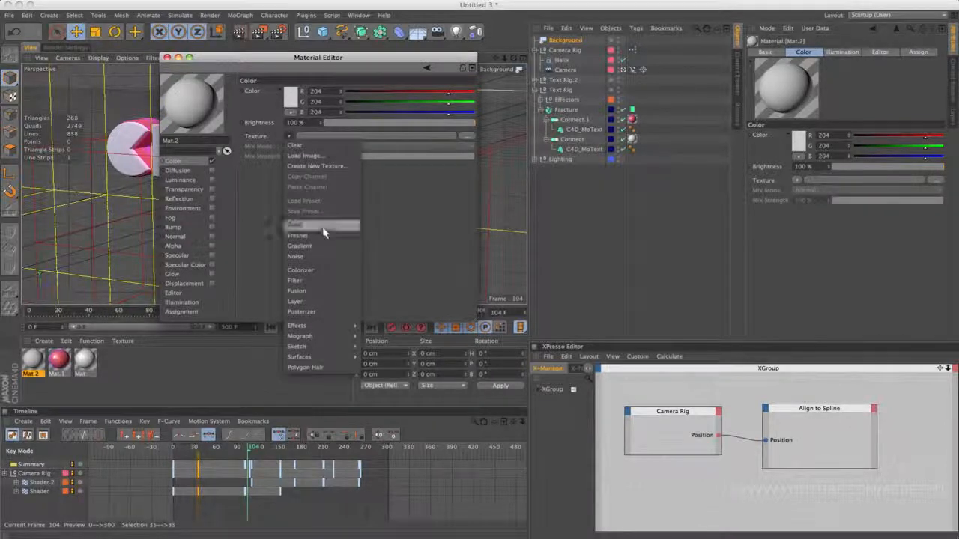
pyautogui.click(327, 248)
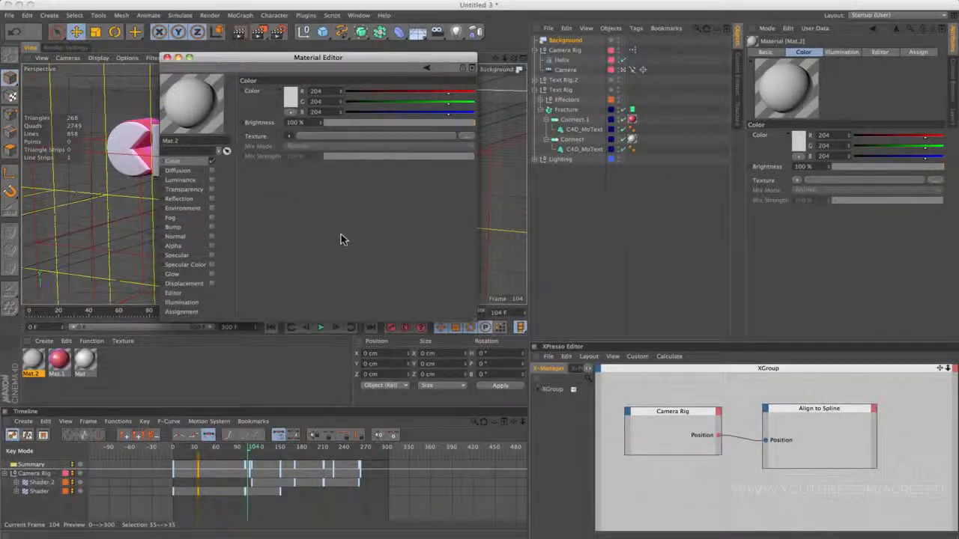
pyautogui.click(328, 135)
pyautogui.click(332, 175)
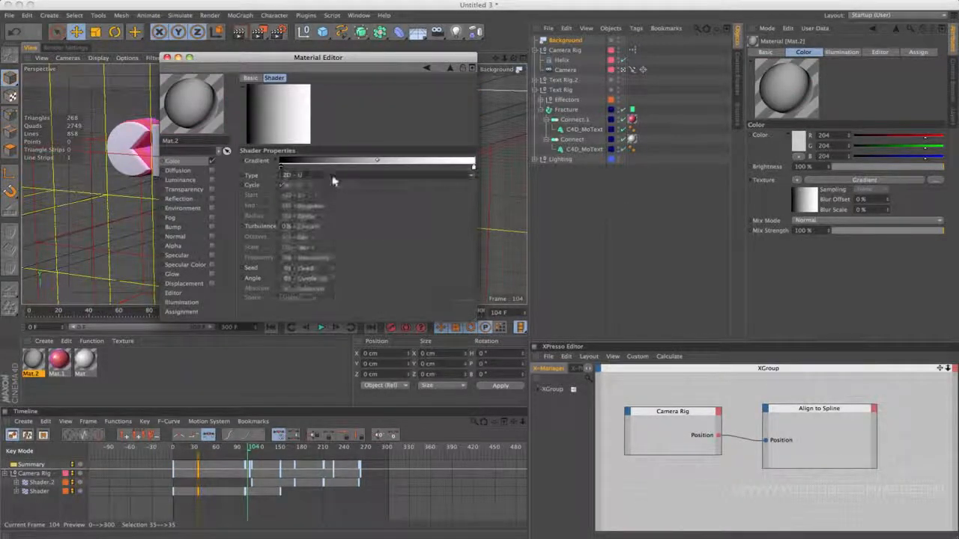
pyautogui.click(348, 228)
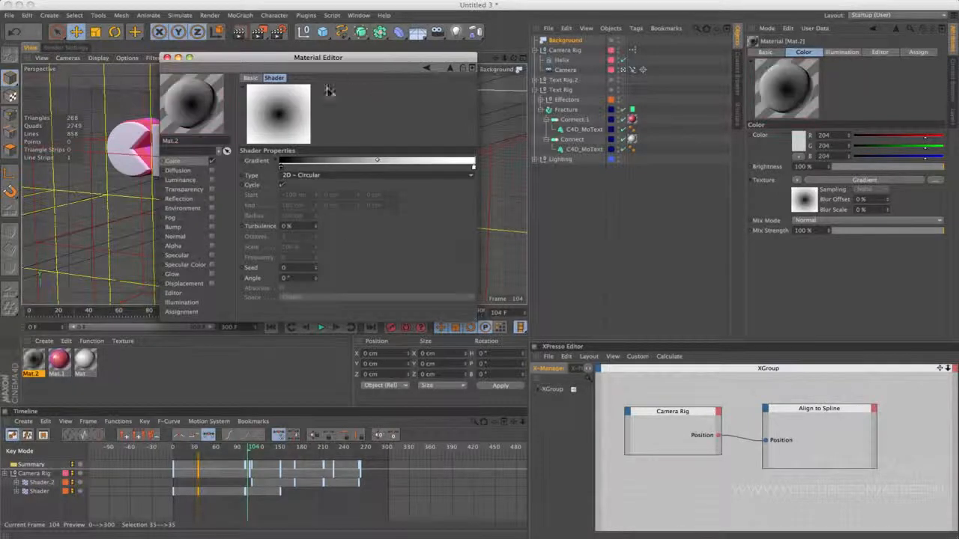
pyautogui.doubleClick(281, 172)
pyautogui.click(274, 213)
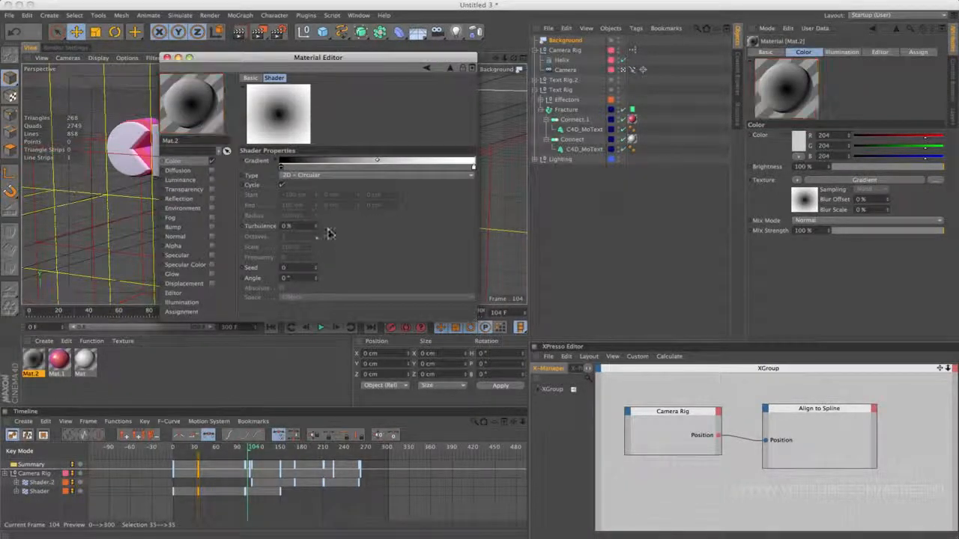
pyautogui.press('super+z')
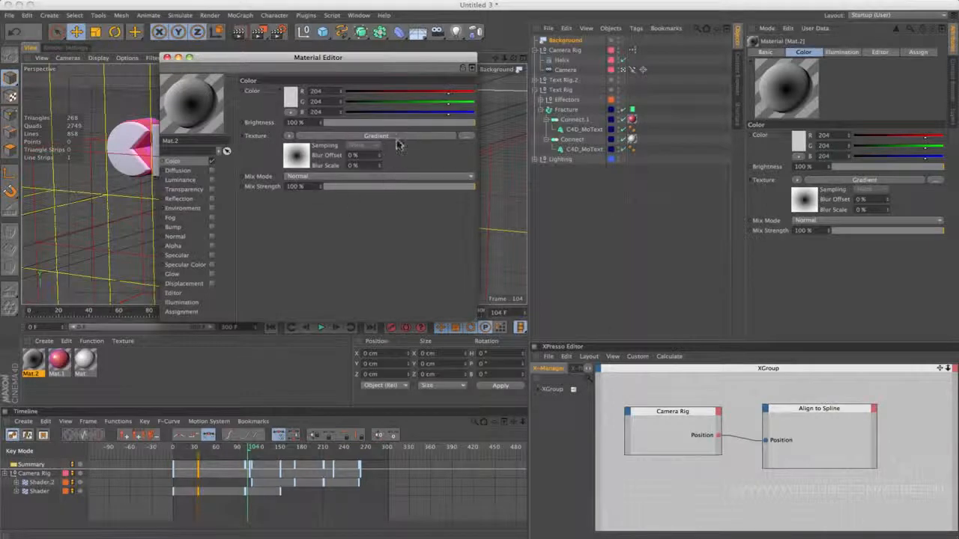
pyautogui.click(389, 137)
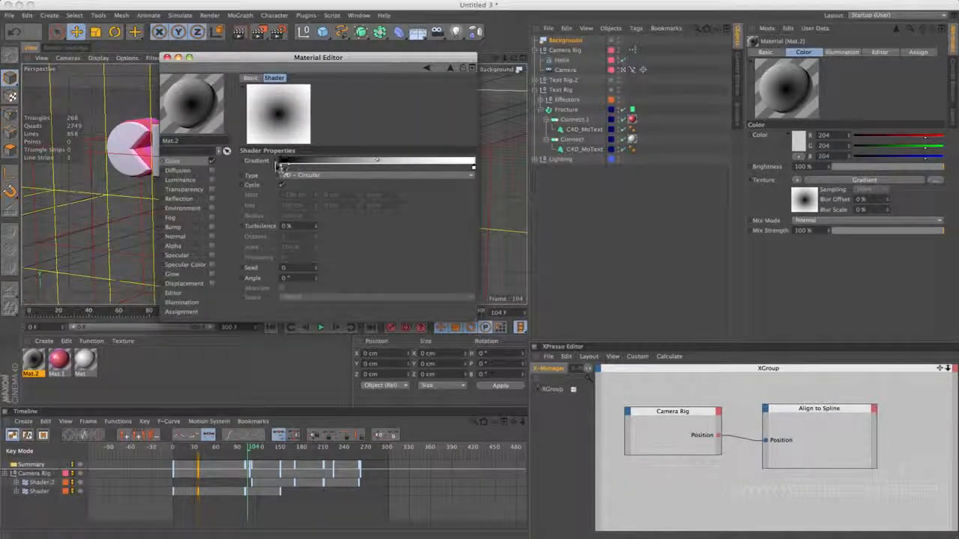
# - Recolor the black knot of the circular gradient to a pale greyish pink with a hue of 323°
pyautogui.doubleClick(282, 171)
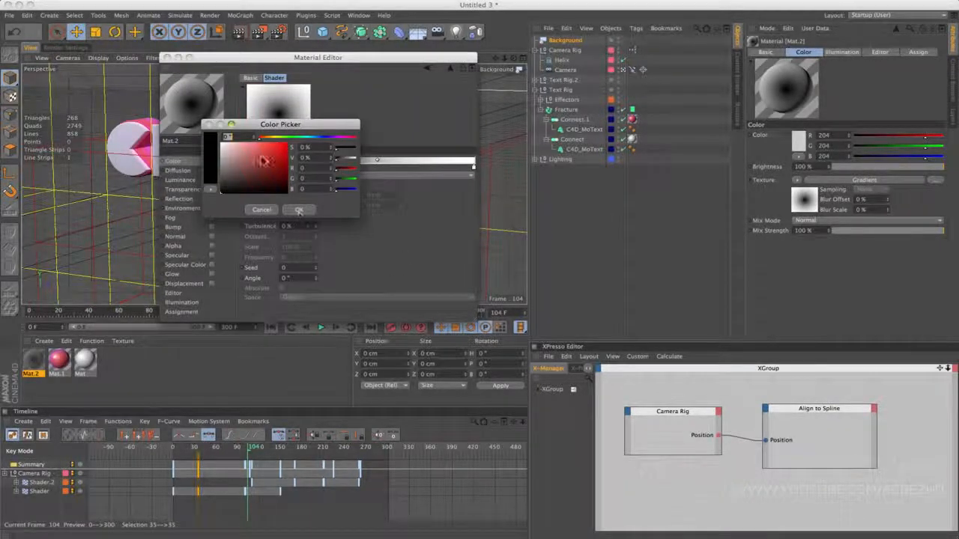
pyautogui.moveTo(222, 157); pyautogui.dragTo(231, 166)
pyautogui.moveTo(351, 137); pyautogui.dragTo(347, 142)
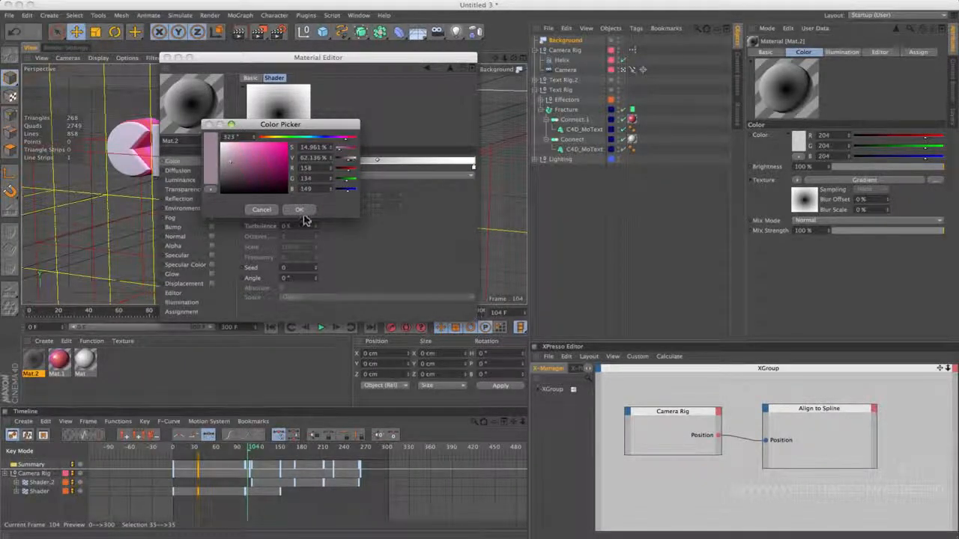
pyautogui.moveTo(236, 160); pyautogui.dragTo(234, 166)
pyautogui.click(299, 210)
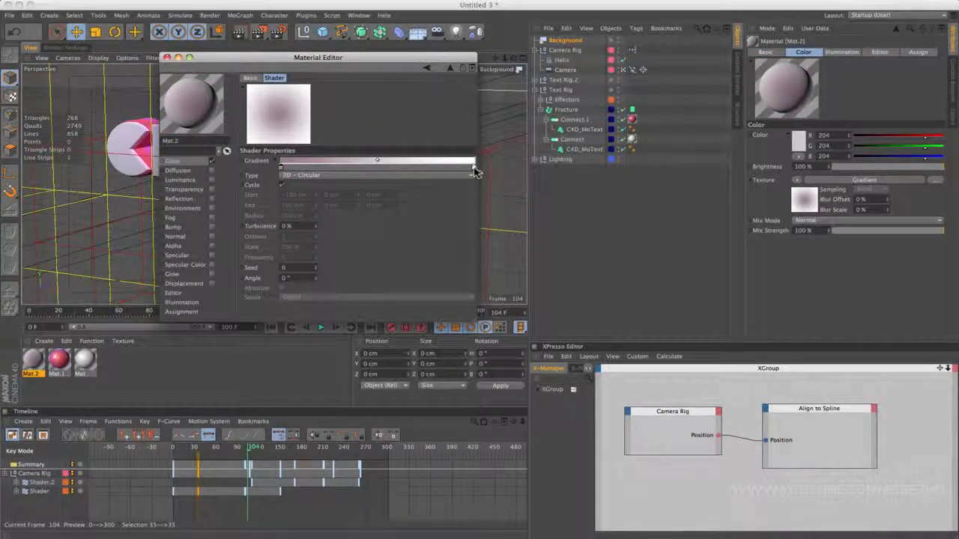
# - Recolor the white end knot of the gradient to a darker, more saturated pinkish purple
pyautogui.doubleClick(474, 169)
pyautogui.click(539, 138)
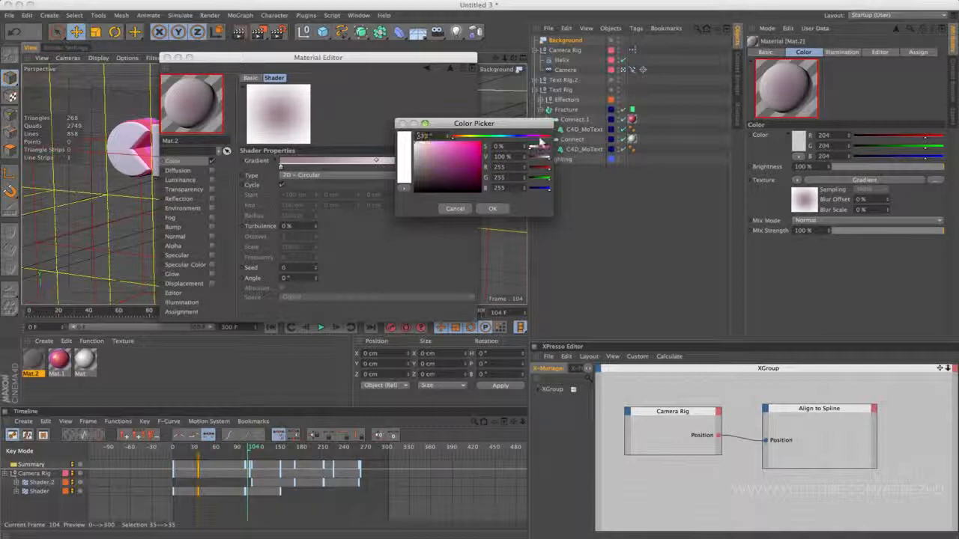
pyautogui.moveTo(424, 172); pyautogui.dragTo(444, 173)
pyautogui.click(493, 208)
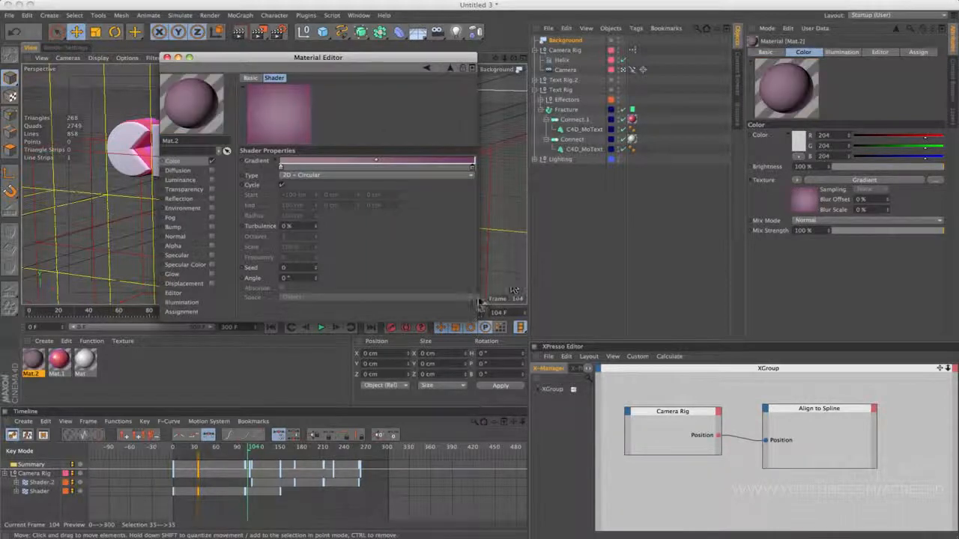
# - Apply the gradient material Mat.2 to the Background object and render the view
pyautogui.click(167, 58)
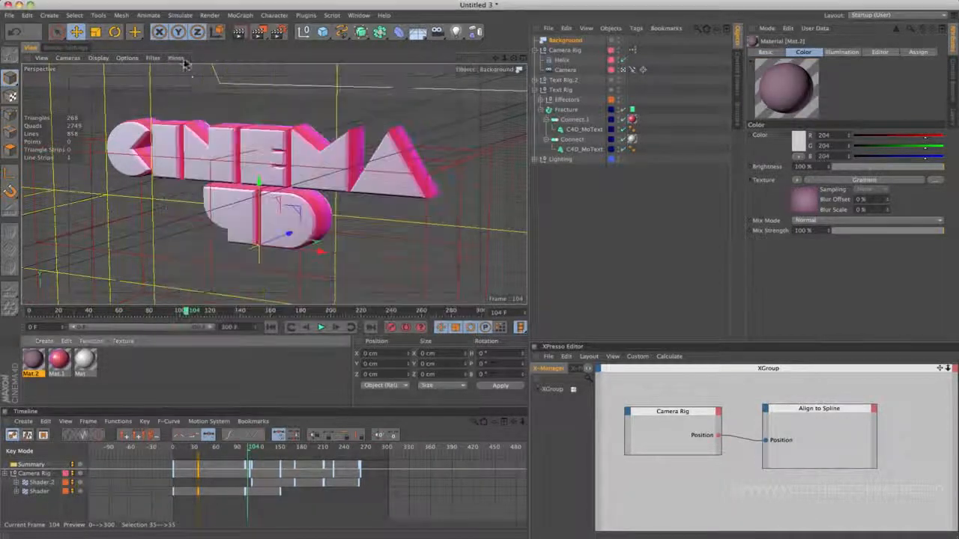
pyautogui.moveTo(38, 359); pyautogui.dragTo(576, 39)
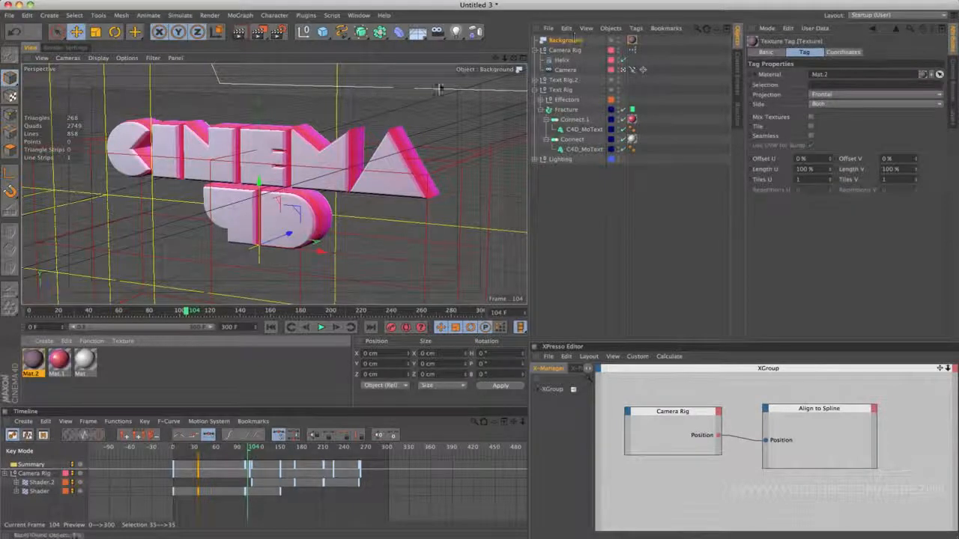
pyautogui.click(241, 34)
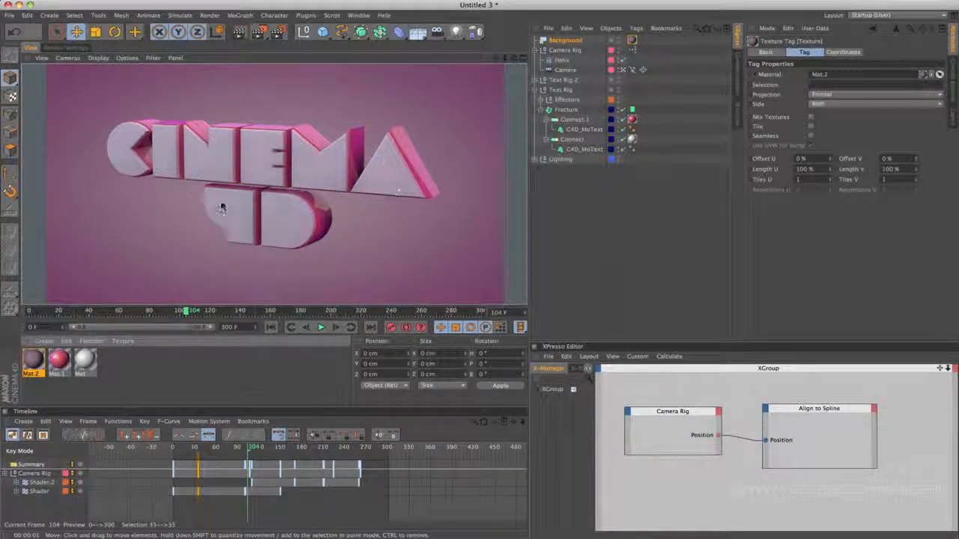
# - Set the render anti-aliasing to Best with the Mitchell filter and render the view again
pyautogui.click(65, 48)
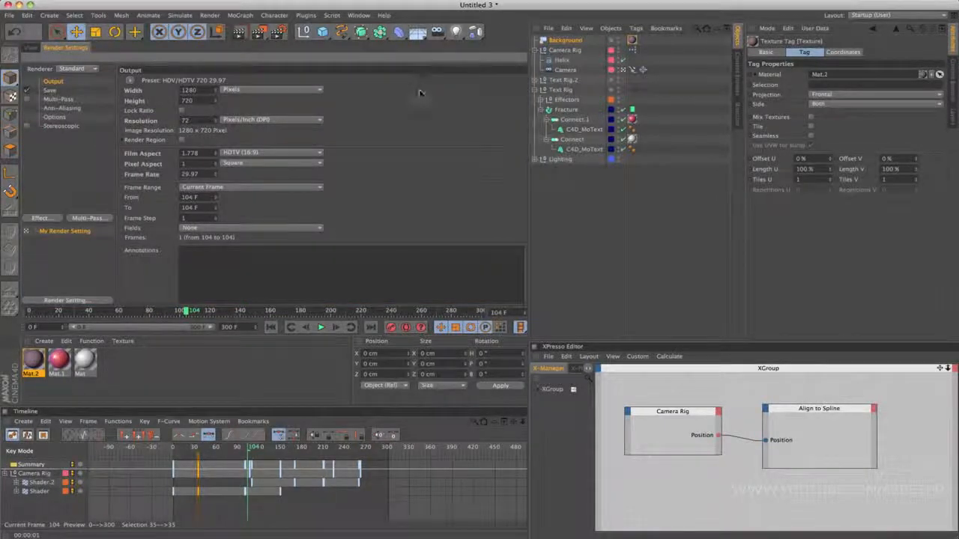
pyautogui.click(62, 108)
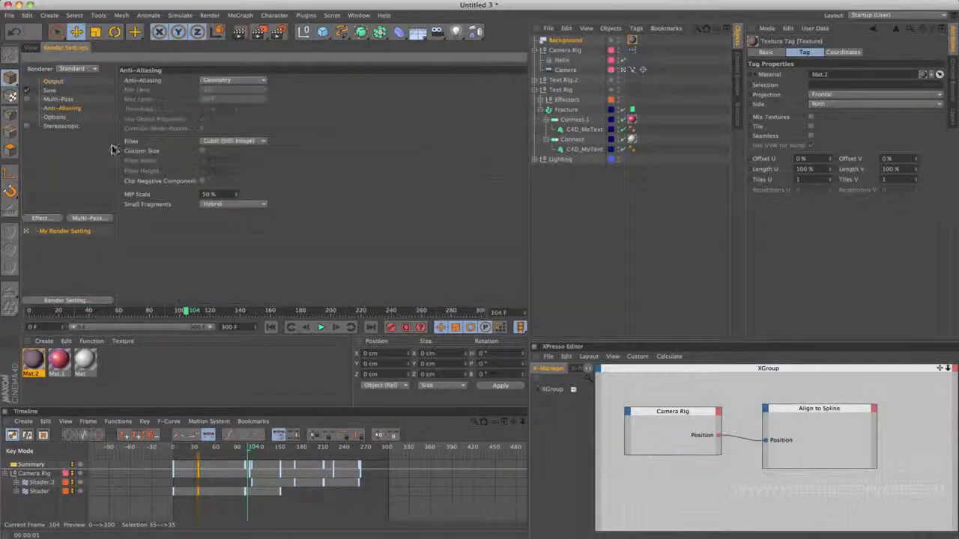
pyautogui.click(253, 79)
pyautogui.click(266, 107)
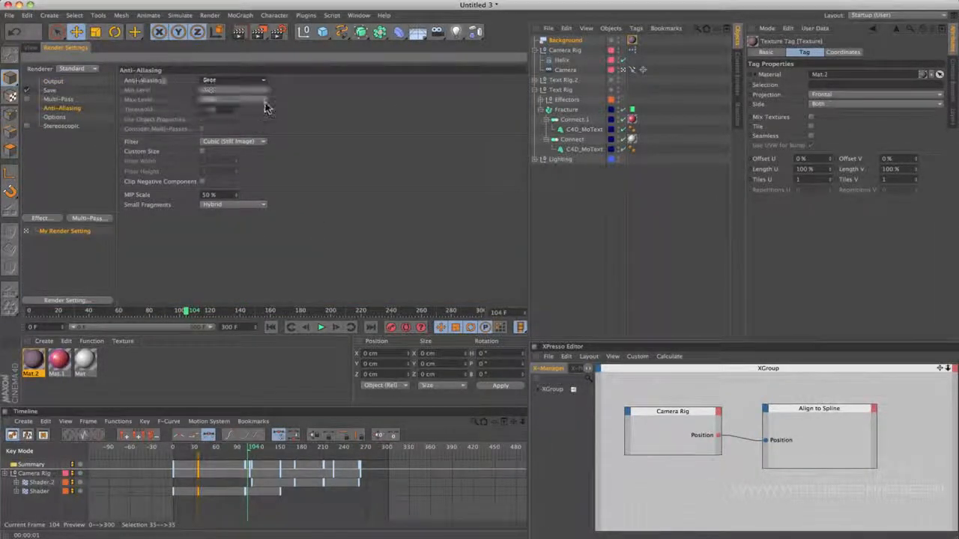
pyautogui.click(245, 143)
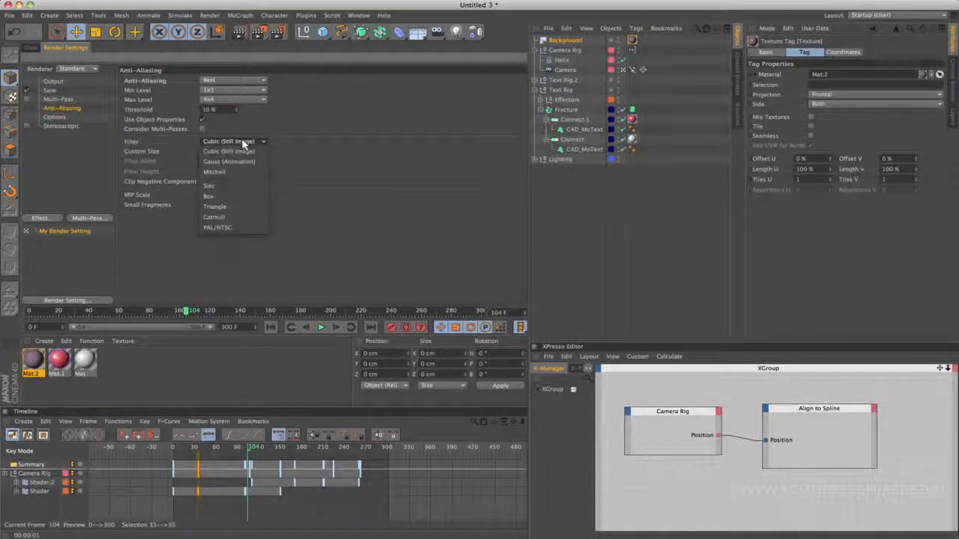
pyautogui.click(257, 173)
pyautogui.click(29, 49)
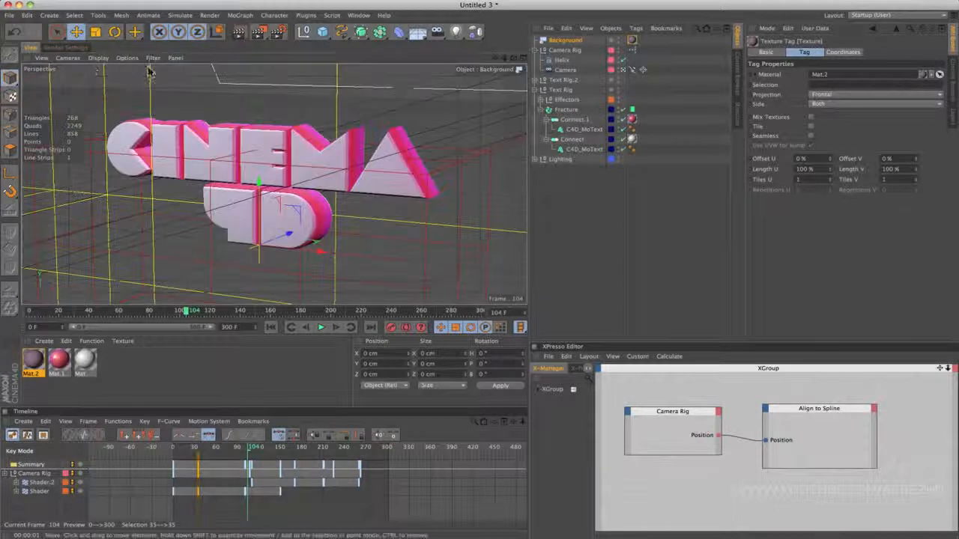
pyautogui.hotkey('ctrl', 'r')
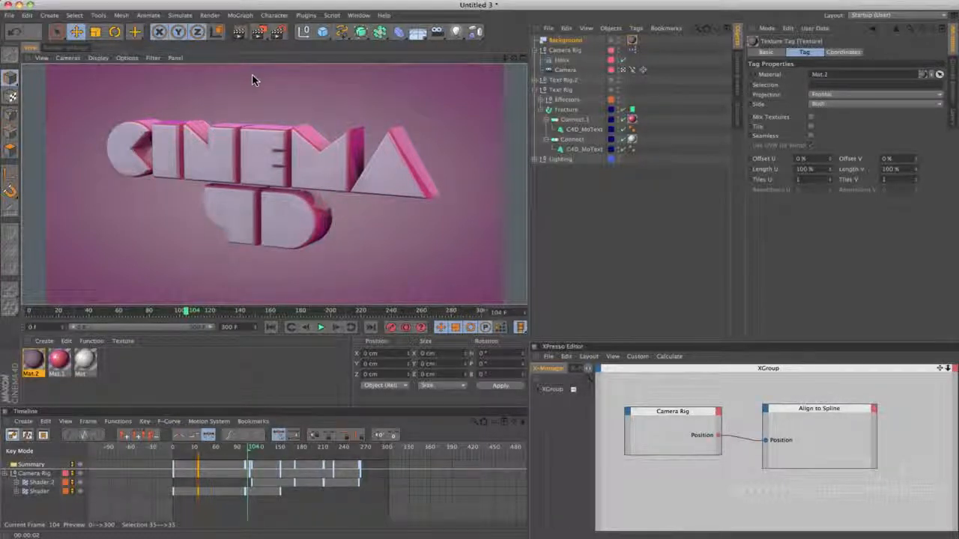
# - Set the render output's frame range to All Frames
pyautogui.click(67, 48)
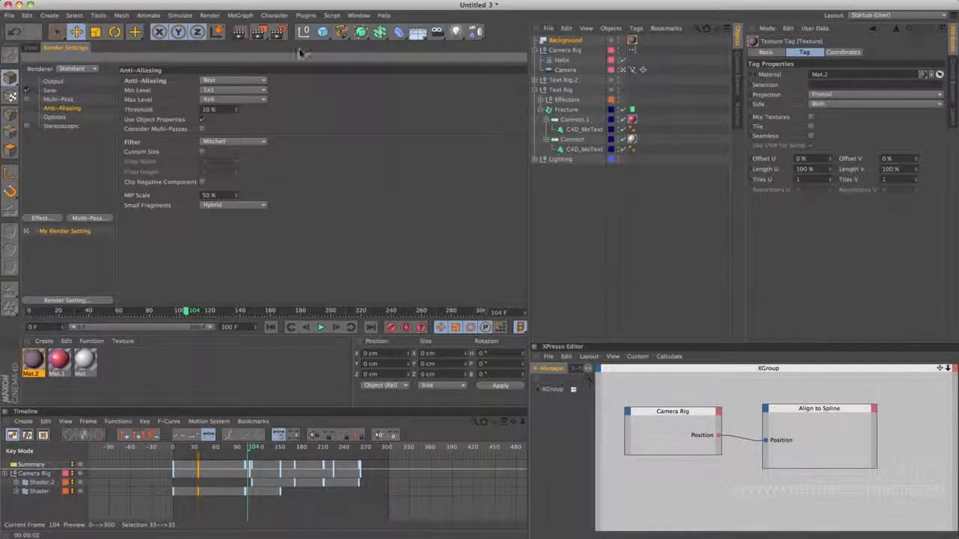
pyautogui.click(59, 82)
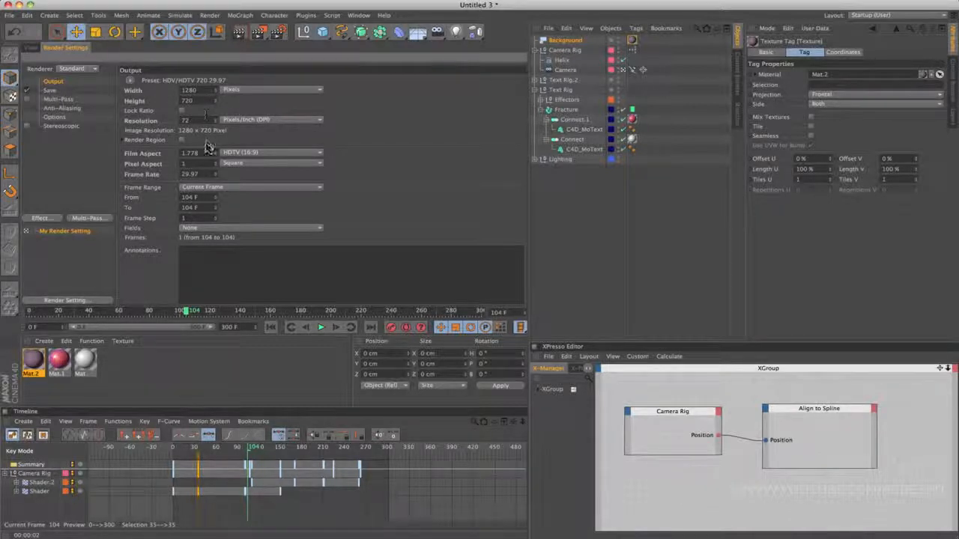
pyautogui.click(218, 188)
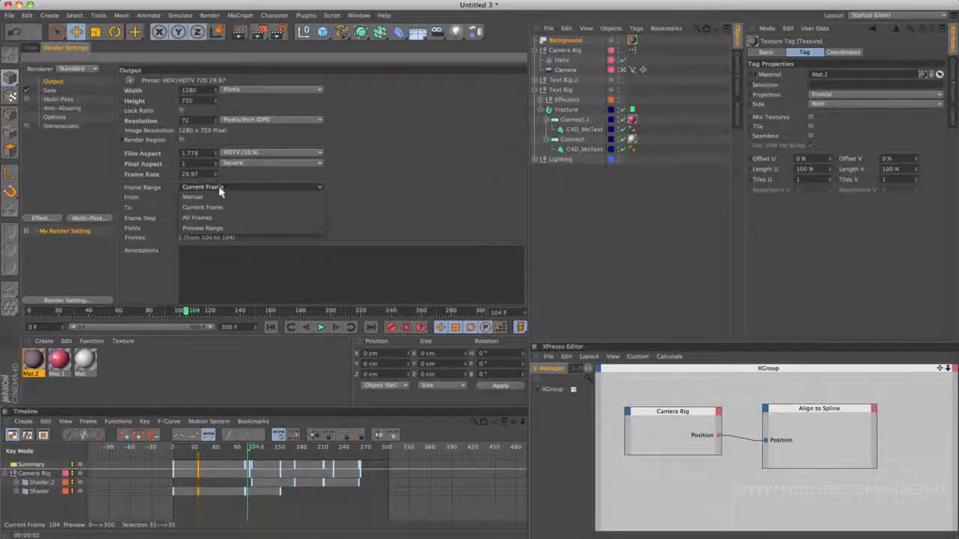
pyautogui.click(221, 218)
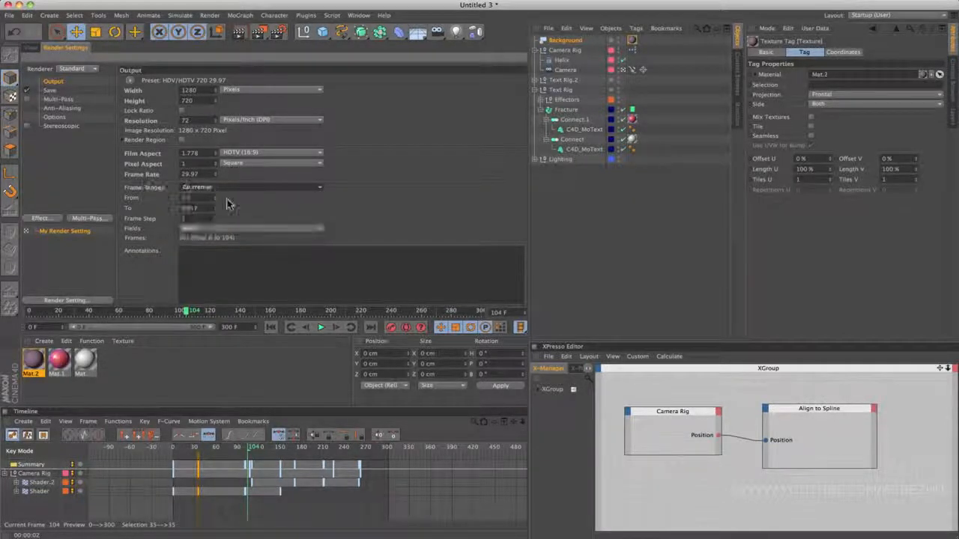
# - Create a folder named Render Sequence v2 inside MoText Tutorial Example on the Desktop for the render output
pyautogui.click(50, 90)
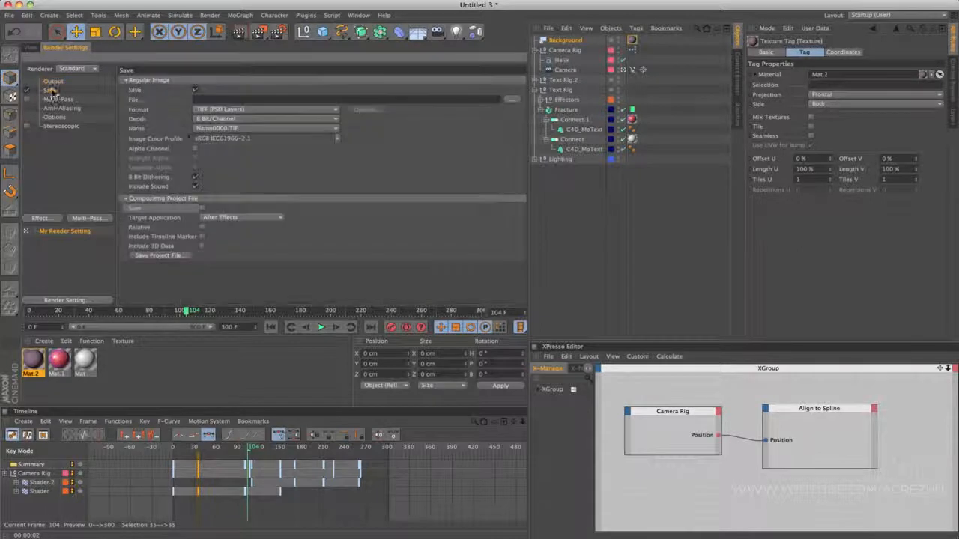
pyautogui.click(513, 100)
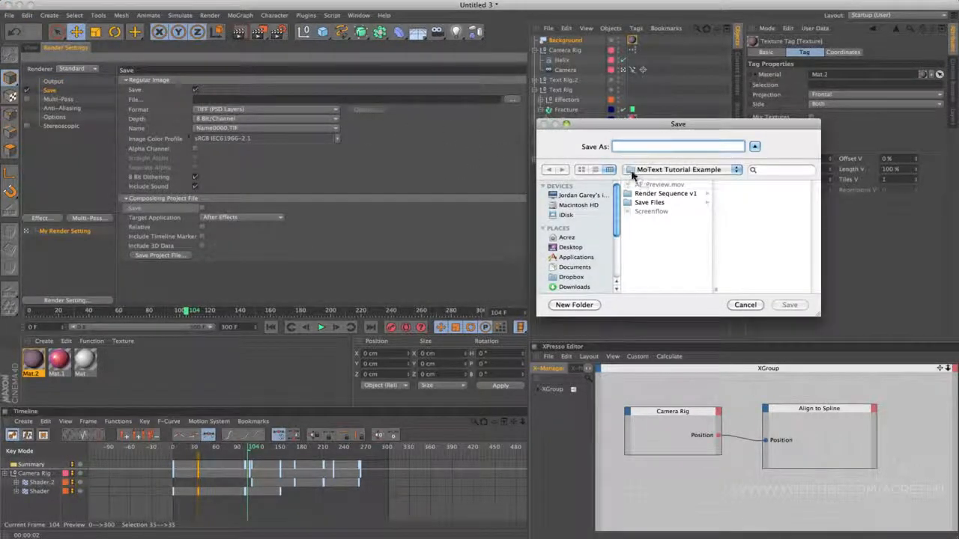
pyautogui.click(571, 248)
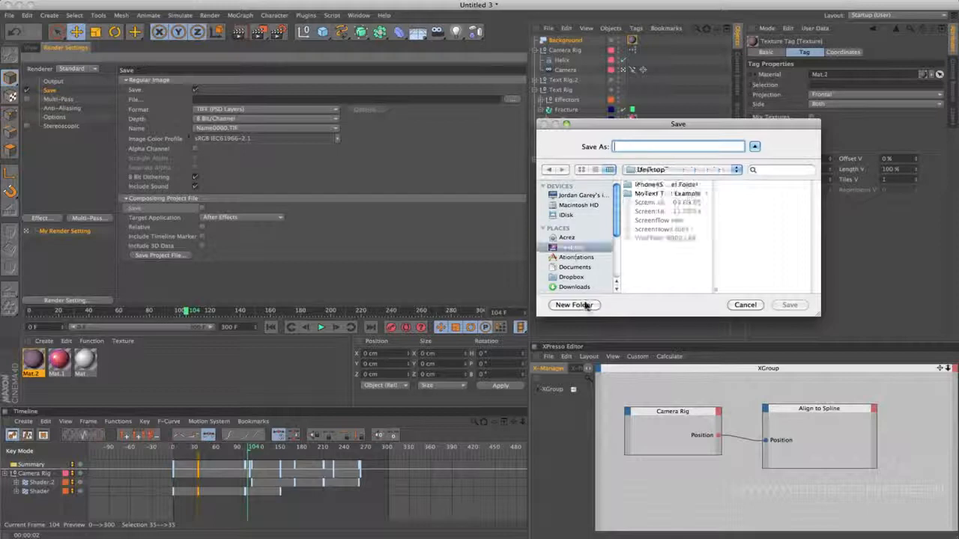
pyautogui.click(666, 193)
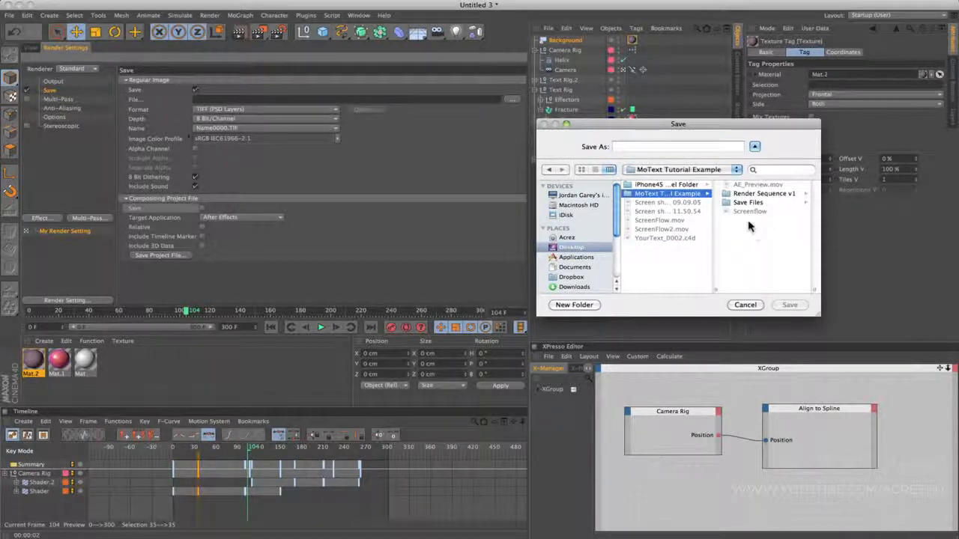
pyautogui.click(593, 306)
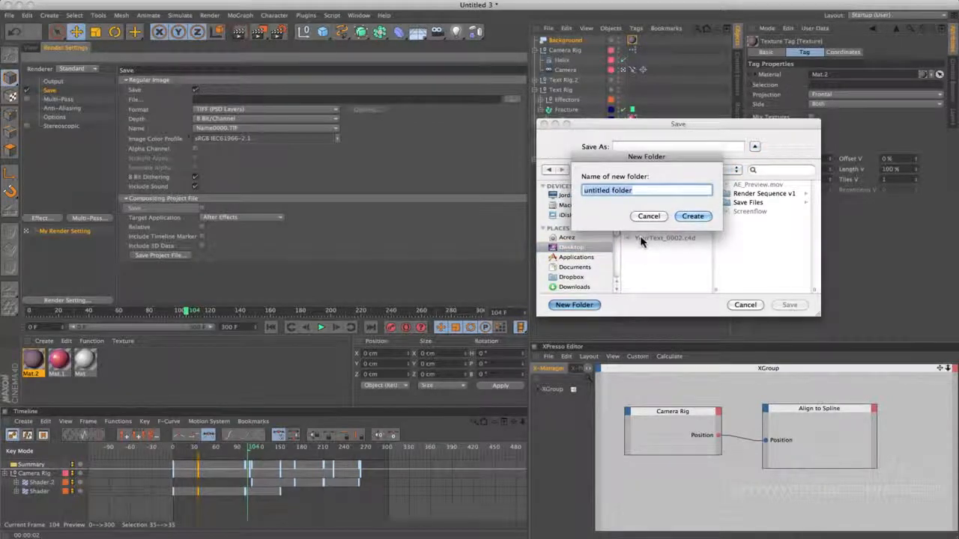
pyautogui.write('Render')
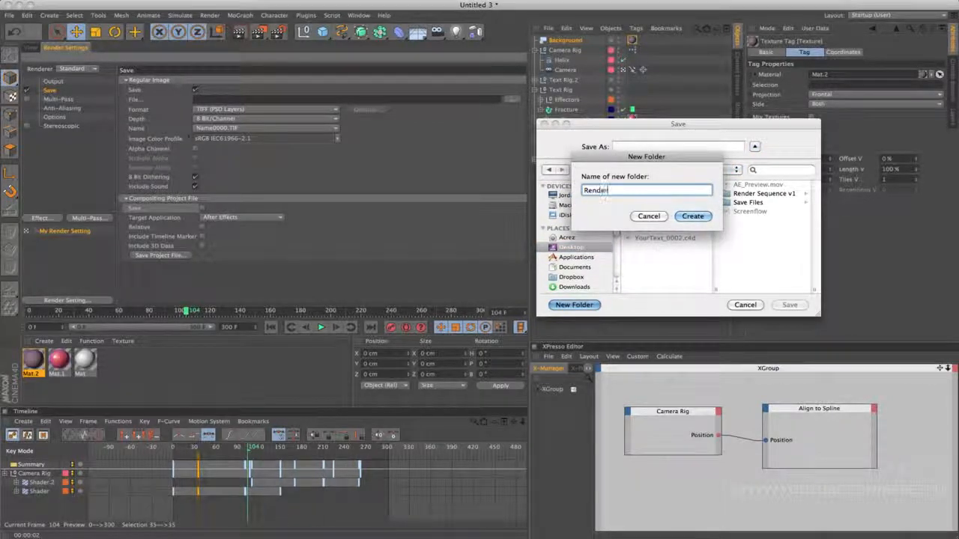
pyautogui.write(' Sequence v2')
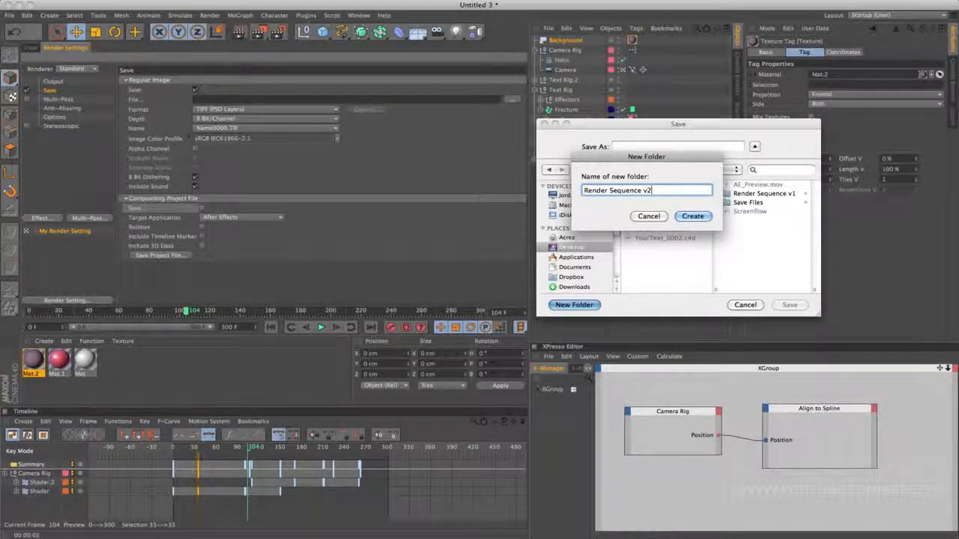
pyautogui.press('Return')
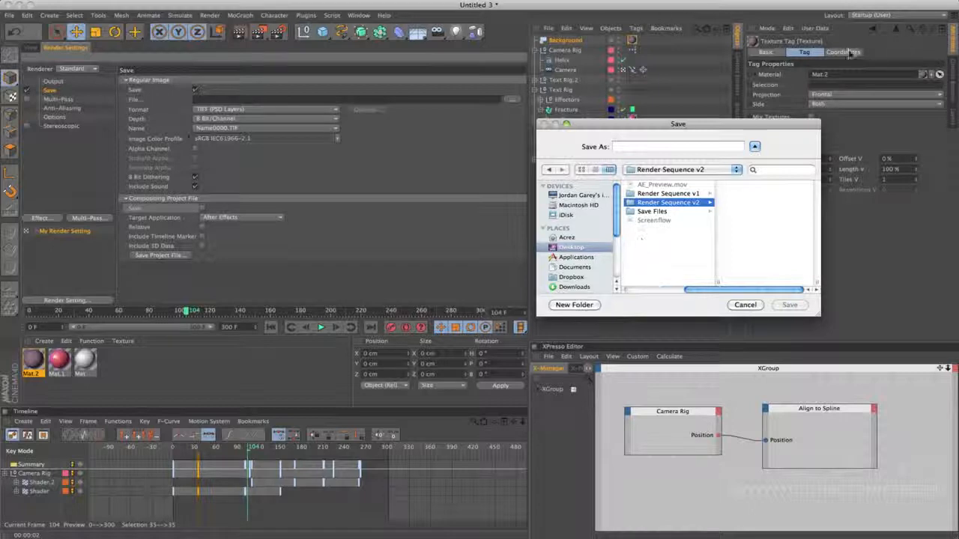
# - Set the render output file to MoText_Render_001 in the Render Sequence v2 folder
pyautogui.click(665, 194)
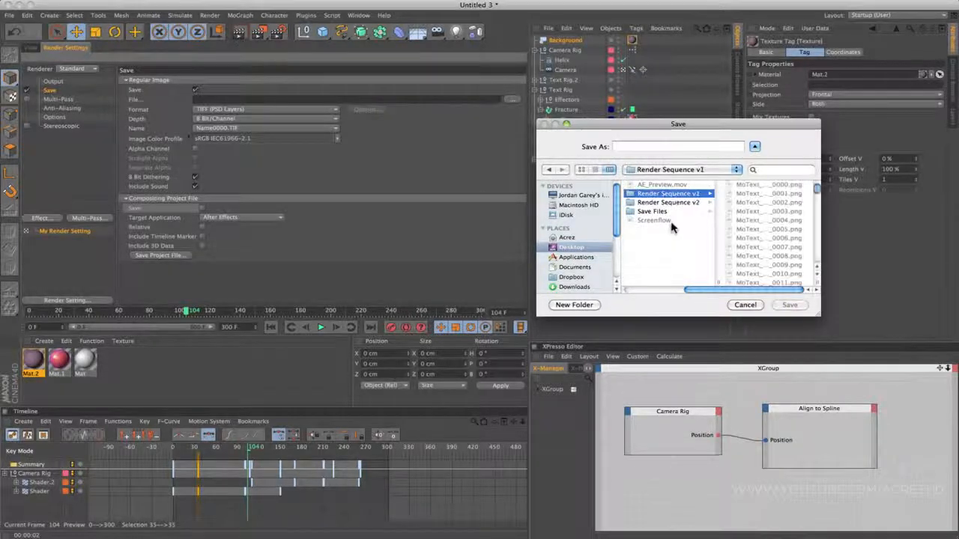
pyautogui.click(669, 203)
pyautogui.click(660, 147)
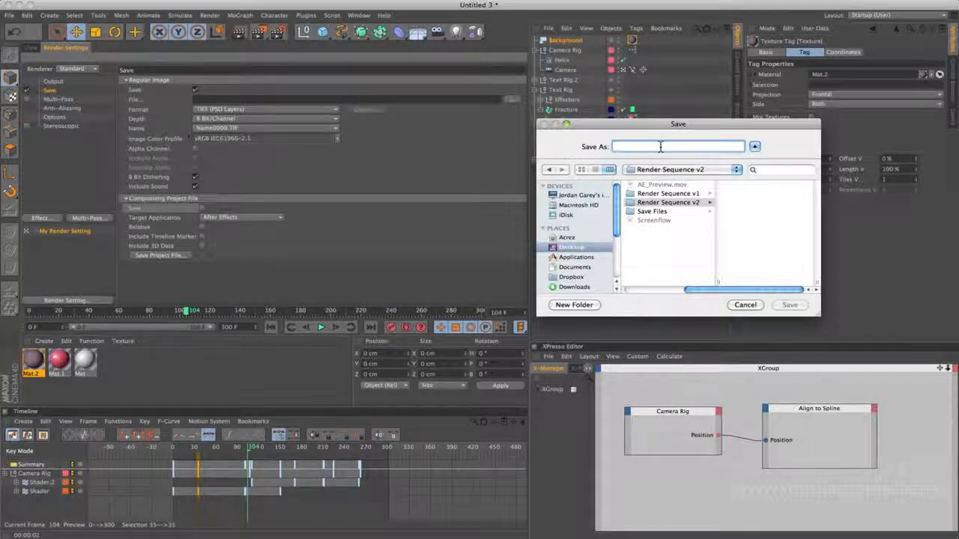
pyautogui.write('MoTe')
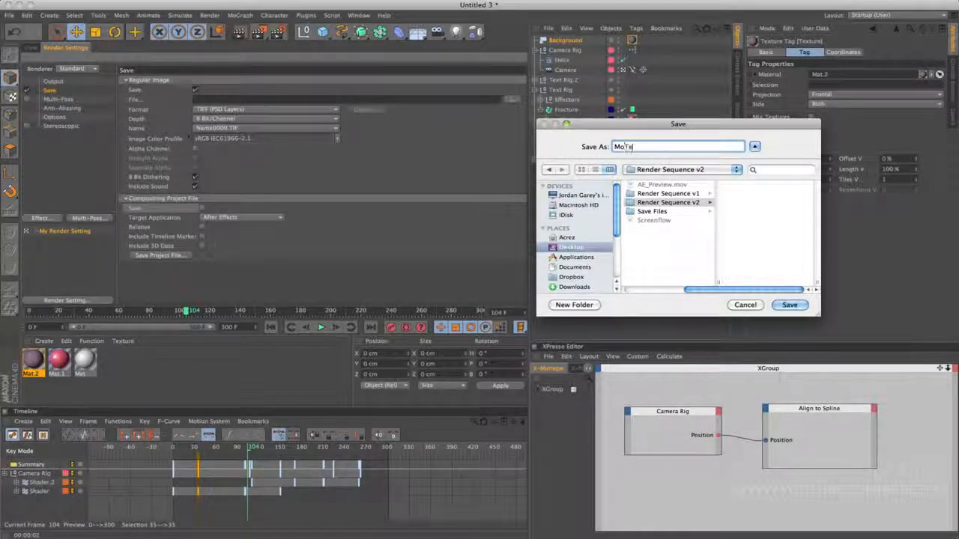
pyautogui.write('xt_Rend')
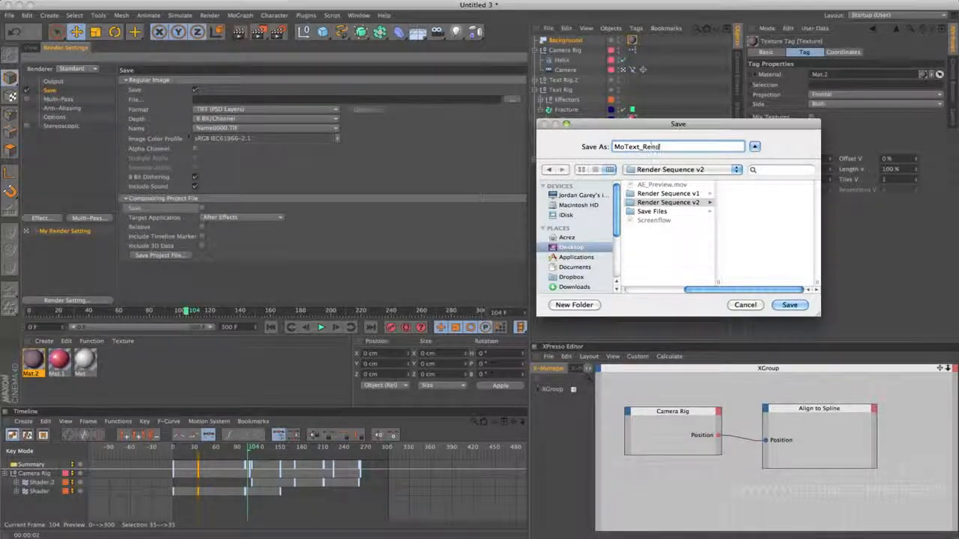
pyautogui.write('er_001')
pyautogui.press('Return')
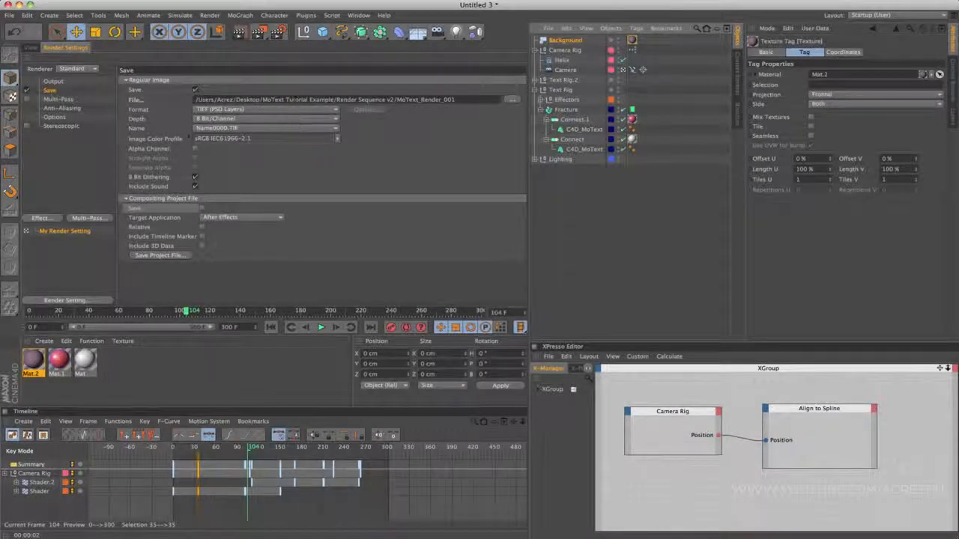
# - Set the render output's image format to PNG and check the Options and Anti-Aliasing settings
pyautogui.click(285, 110)
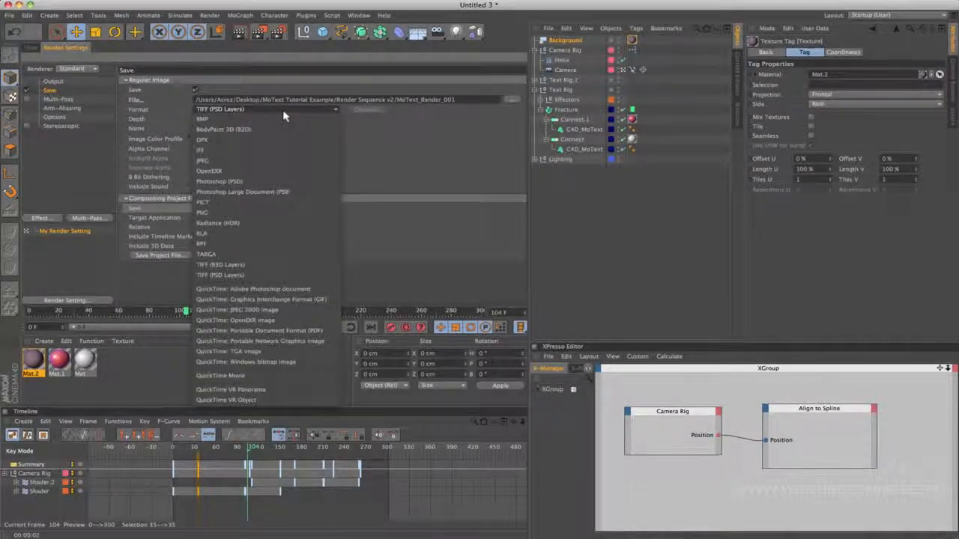
pyautogui.click(283, 214)
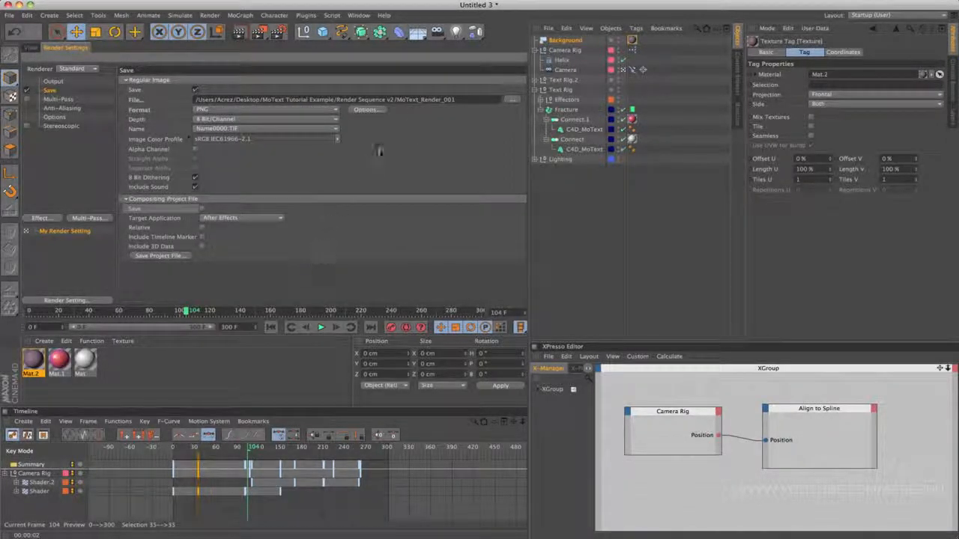
pyautogui.click(57, 117)
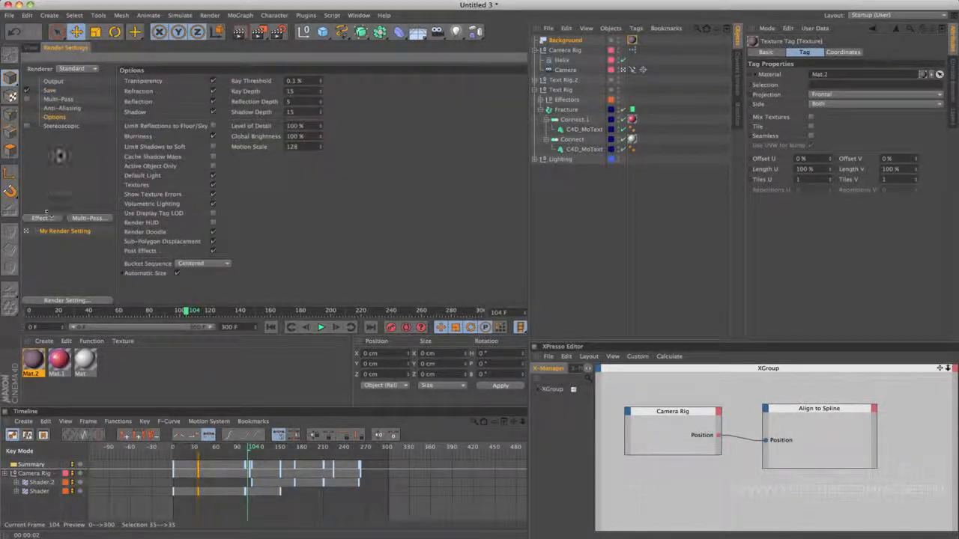
pyautogui.click(63, 127)
pyautogui.click(54, 117)
pyautogui.click(60, 109)
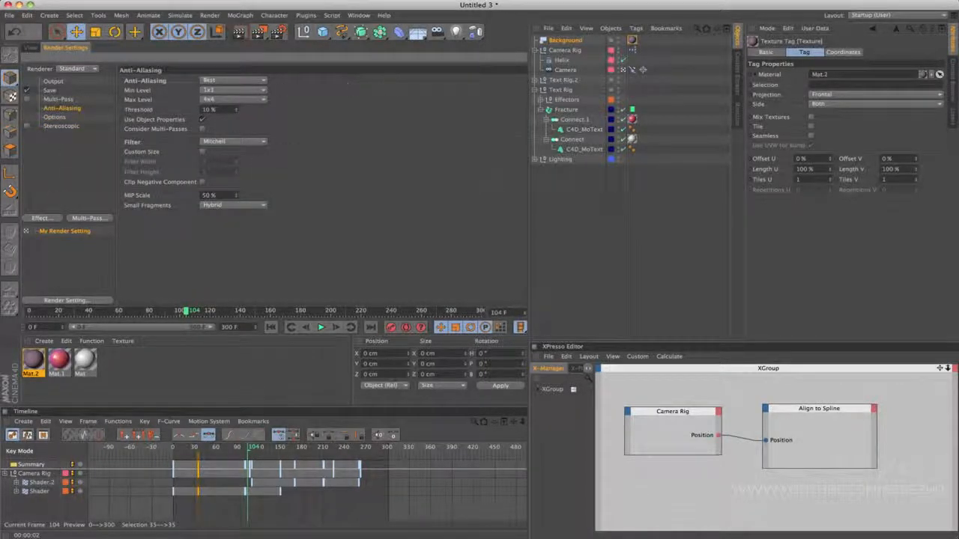
pyautogui.click(51, 90)
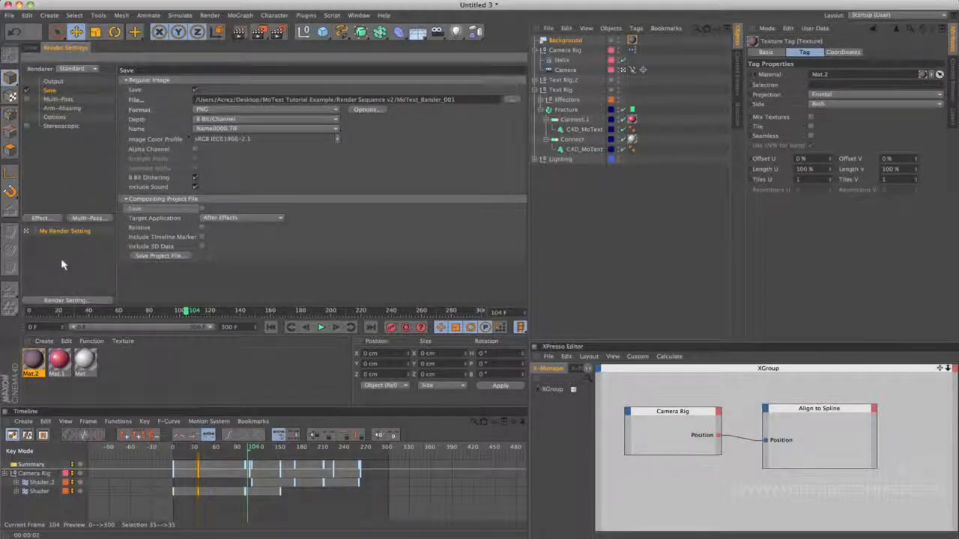
# - Render a preview of the perspective view at frame 104
pyautogui.click(31, 48)
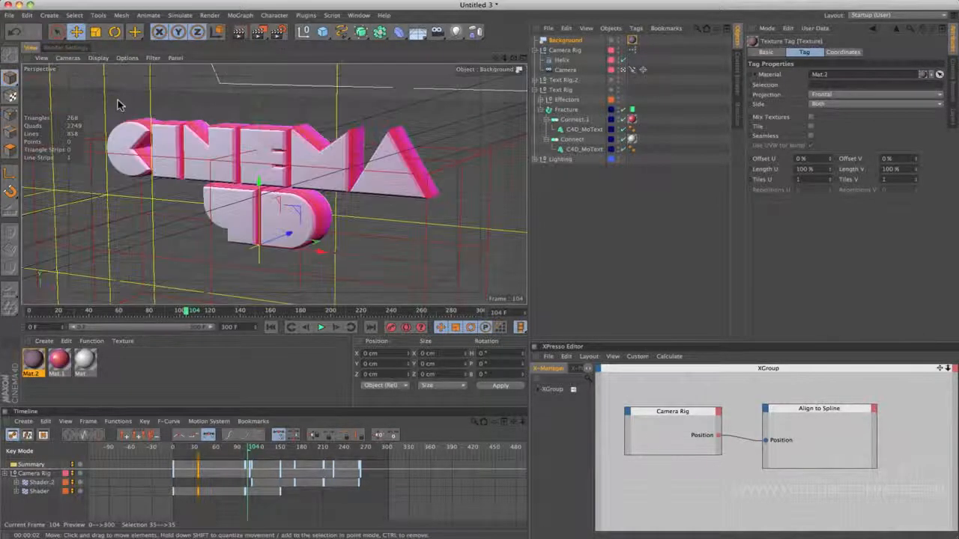
pyautogui.click(245, 35)
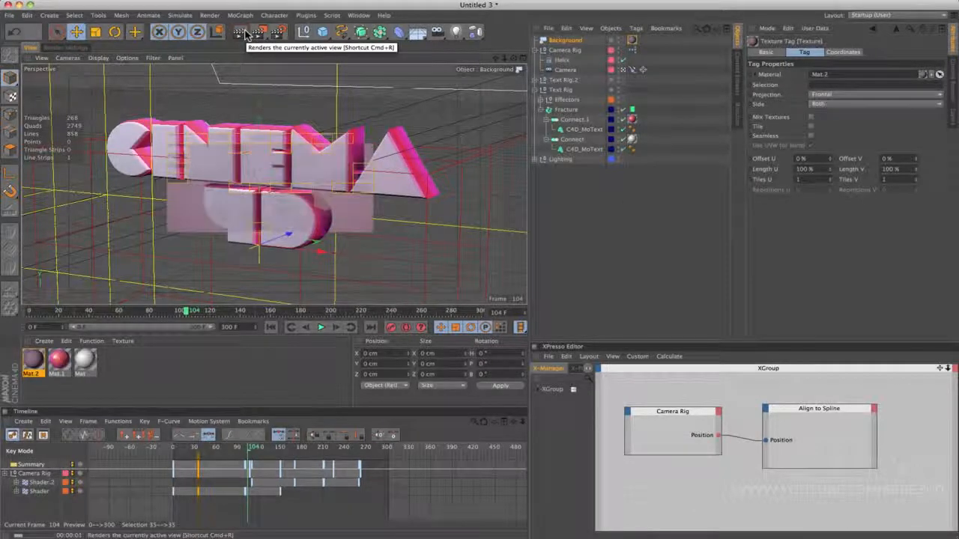
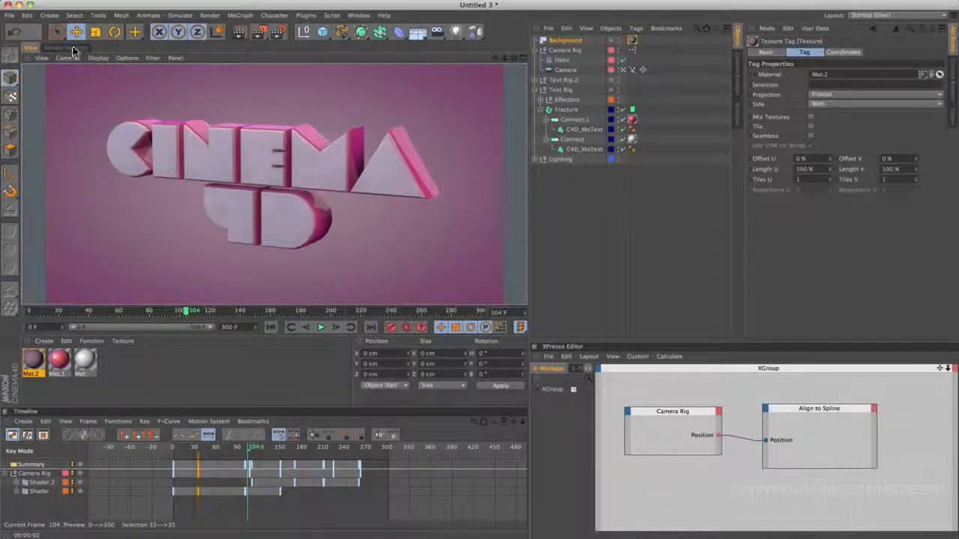
# - Review the available render effects and the output, save and anti-aliasing settings
pyautogui.click(71, 48)
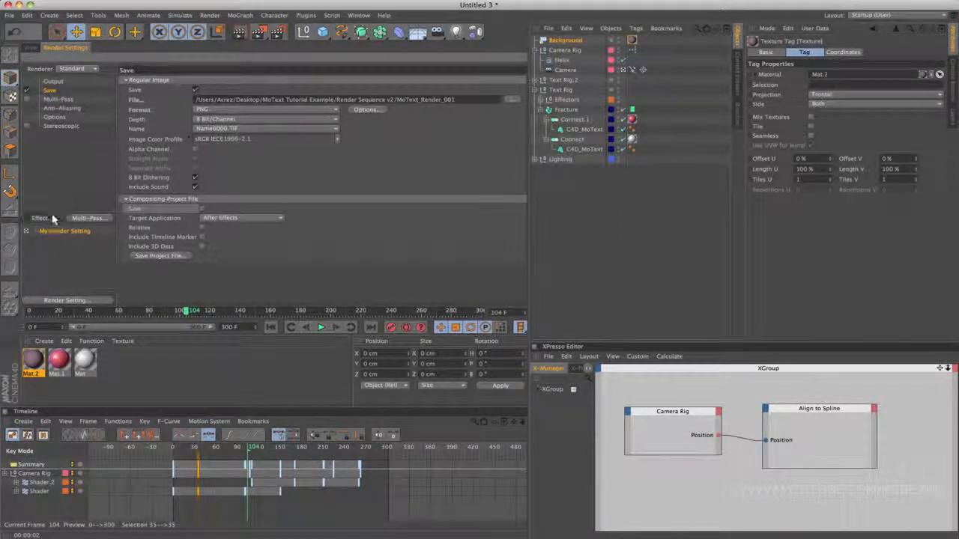
pyautogui.click(51, 218)
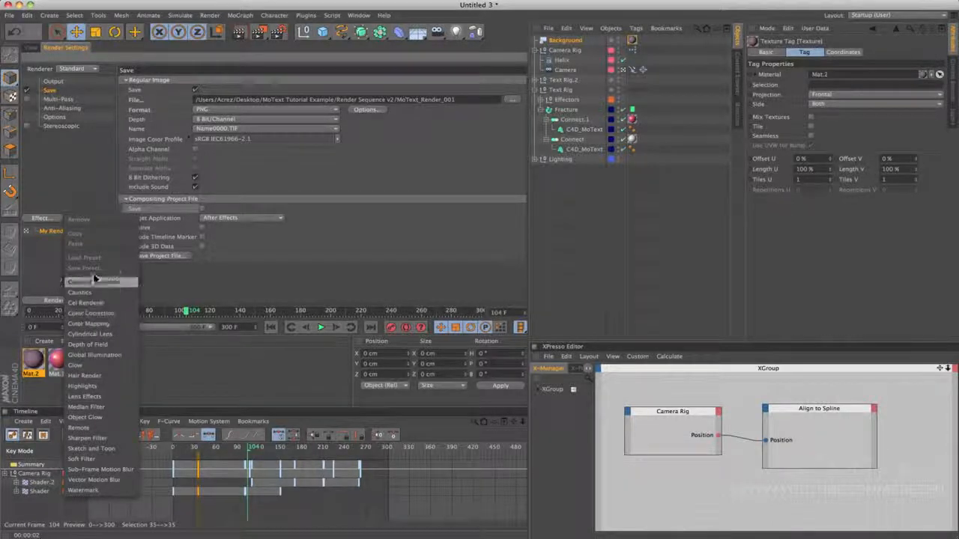
pyautogui.click(62, 170)
pyautogui.click(55, 82)
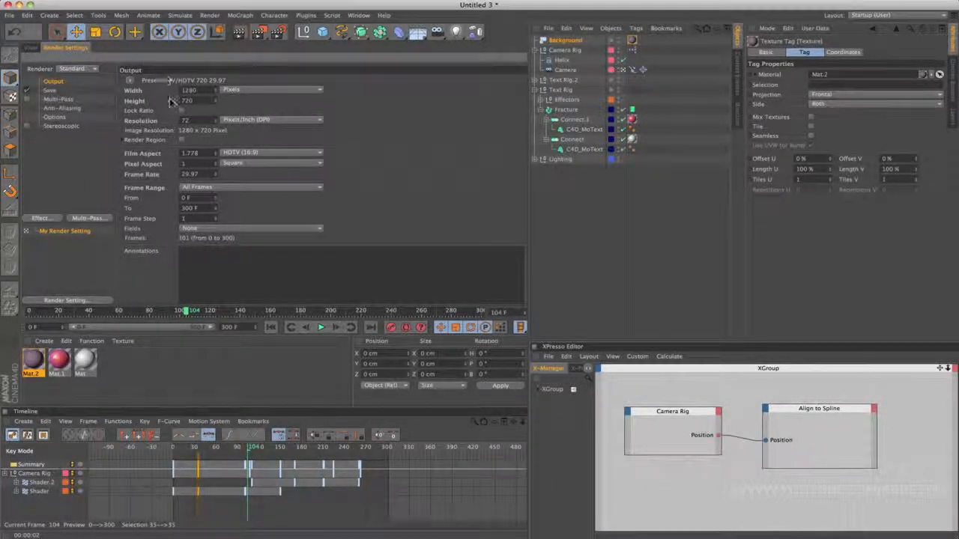
pyautogui.click(51, 90)
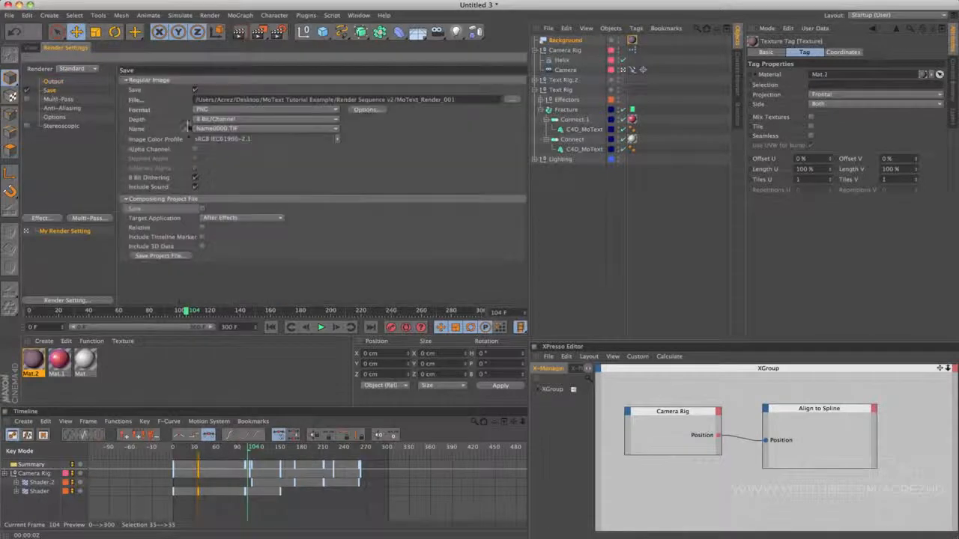
pyautogui.moveTo(461, 100); pyautogui.dragTo(422, 150)
pyautogui.click(72, 109)
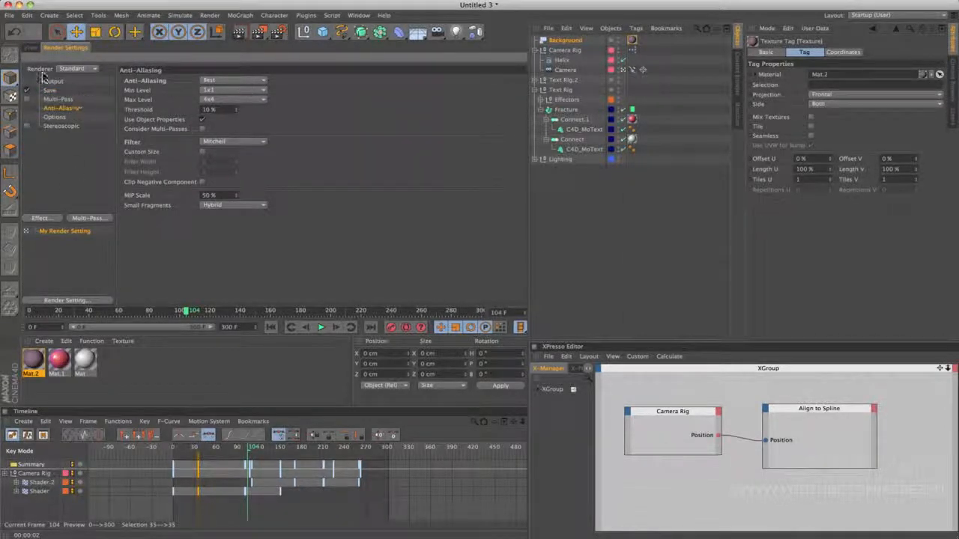
# - Render the full animation from frame 0 to the Picture Viewer and shrink its window with the image zoomed to 64%
pyautogui.click(31, 48)
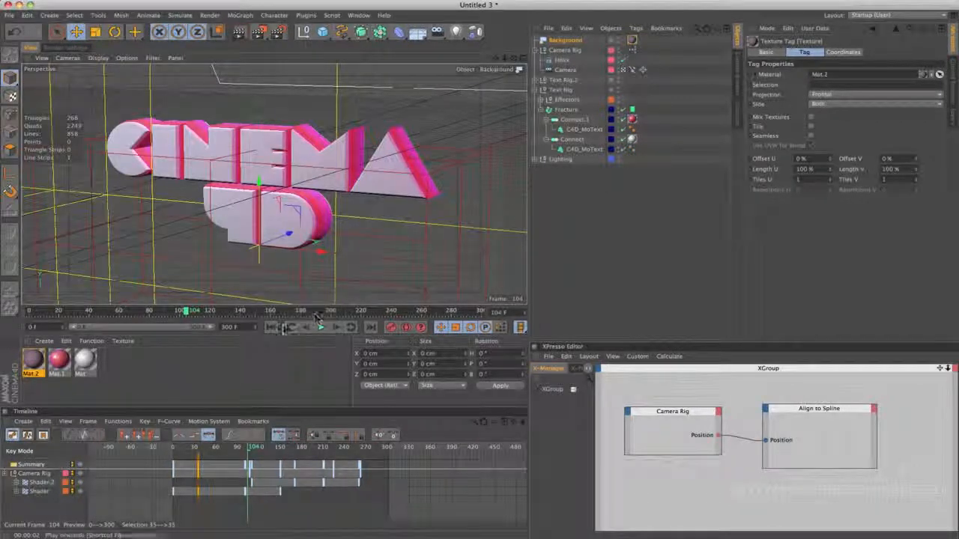
pyautogui.click(272, 328)
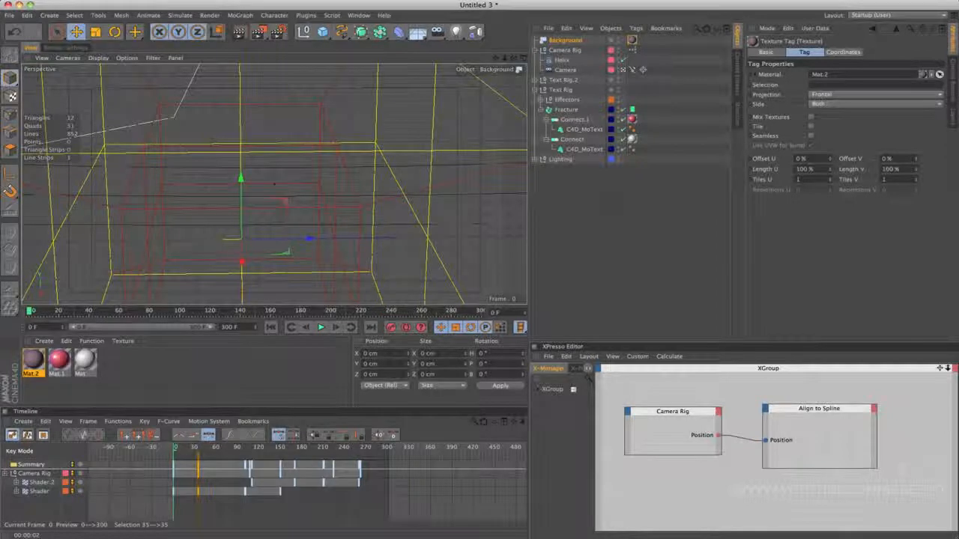
pyautogui.moveTo(258, 31)
pyautogui.mouseDown()
pyautogui.moveTo(277, 73)
pyautogui.moveTo(242, 41)
pyautogui.mouseUp()
pyautogui.click(260, 33)
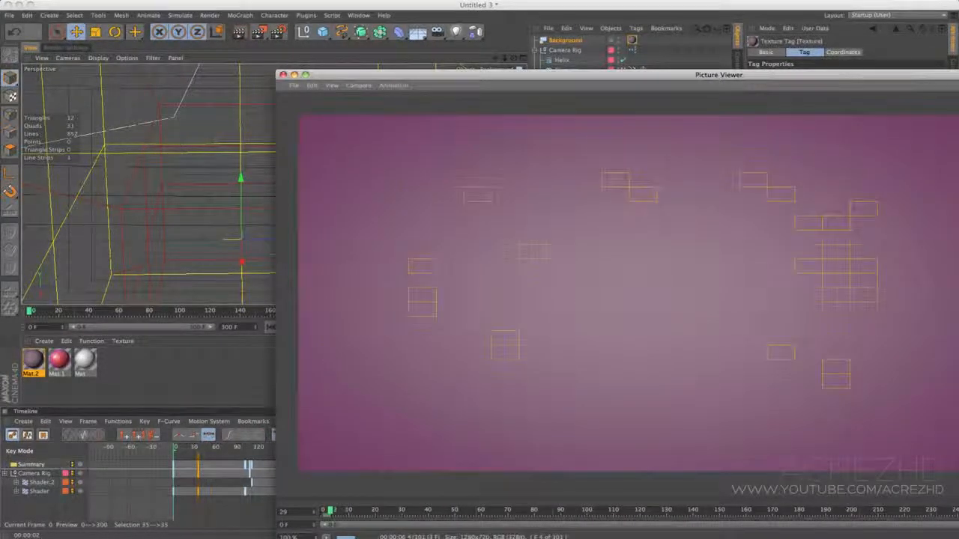
pyautogui.moveTo(958, 538); pyautogui.dragTo(878, 432)
pyautogui.moveTo(793, 163); pyautogui.dragTo(789, 162)
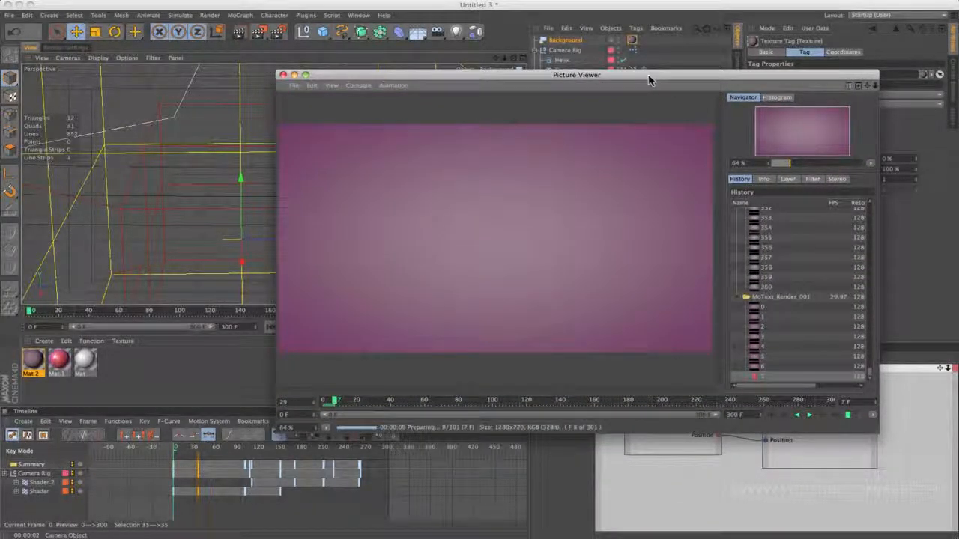
pyautogui.moveTo(656, 74); pyautogui.dragTo(510, 70)
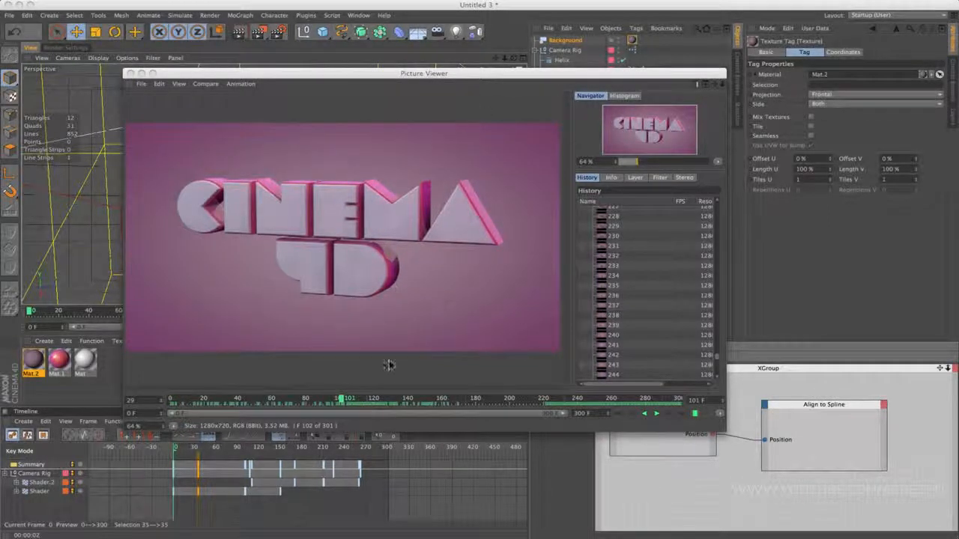
# - Scrub the rendered sequence to about frame 163 in the Picture Viewer, then close the viewer
pyautogui.moveTo(367, 400); pyautogui.dragTo(452, 400)
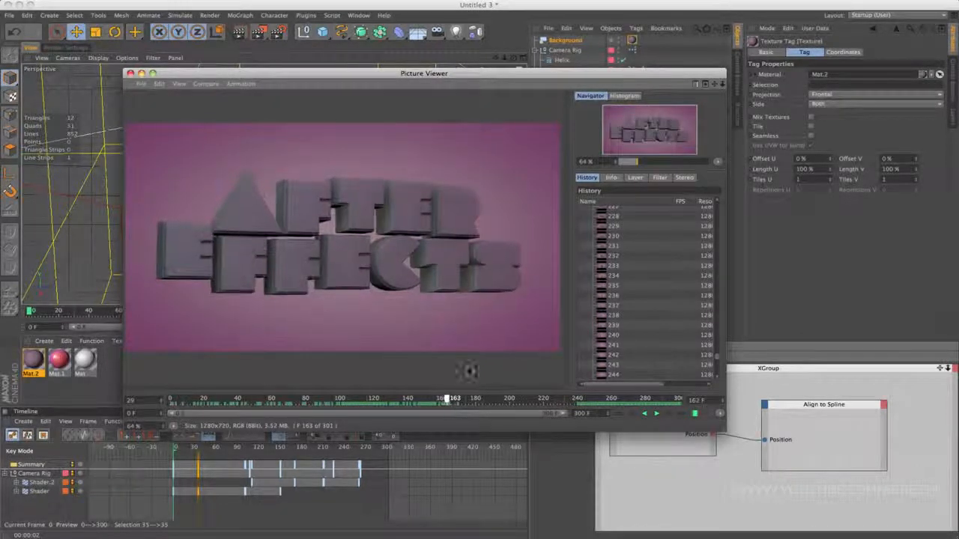
pyautogui.click(131, 73)
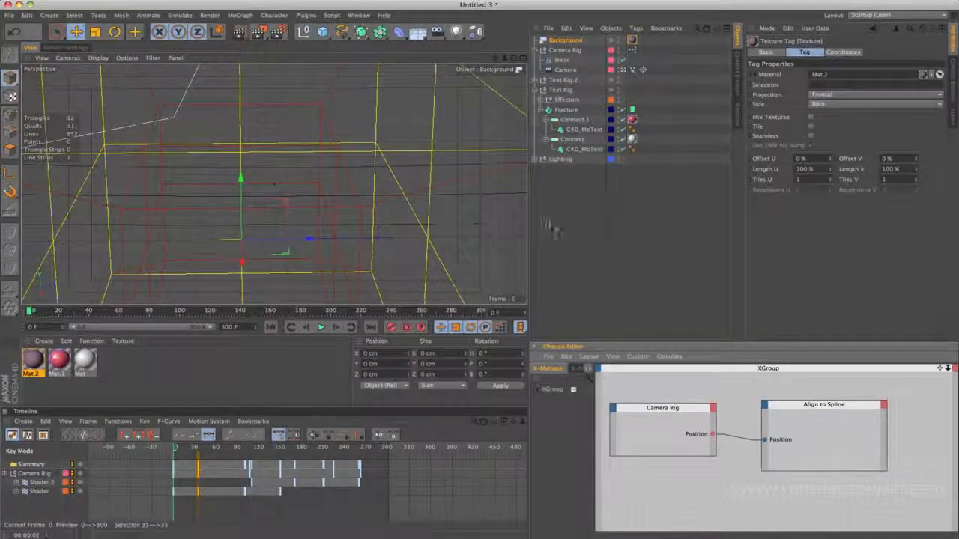
# - Apply Mat.1 to Connect.1 and Mat to Connect in Text Rig.2's Fracture, and scrub the animation to check the text
pyautogui.click(542, 80)
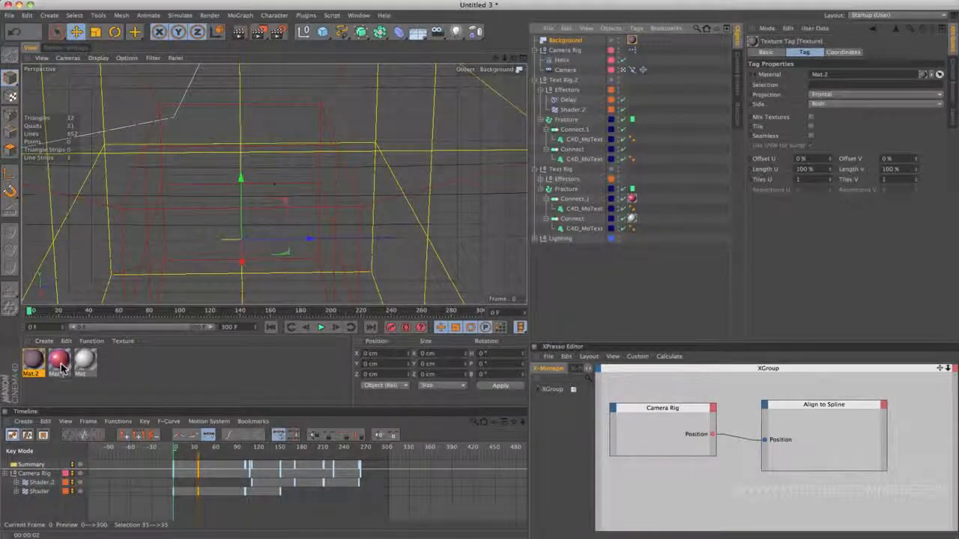
pyautogui.click(127, 375)
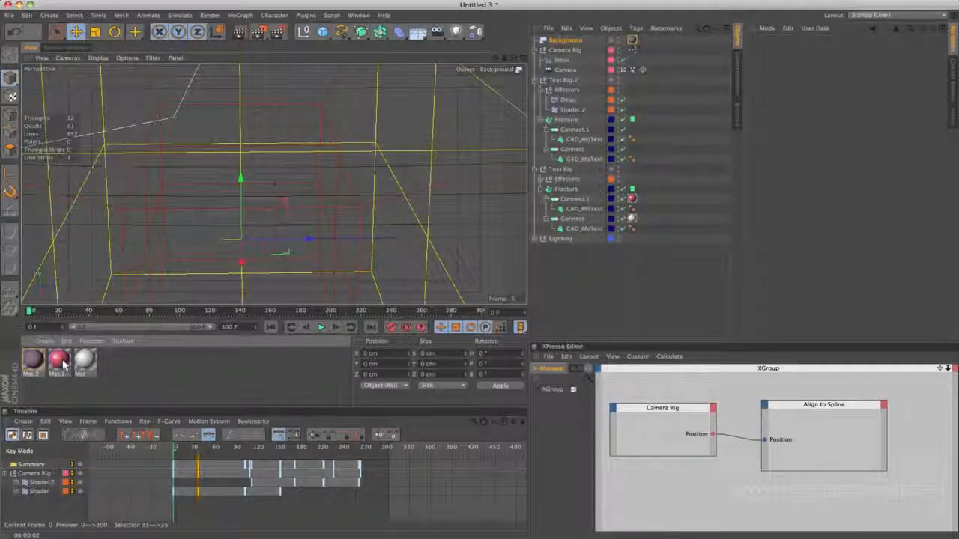
pyautogui.moveTo(64, 364); pyautogui.dragTo(574, 131)
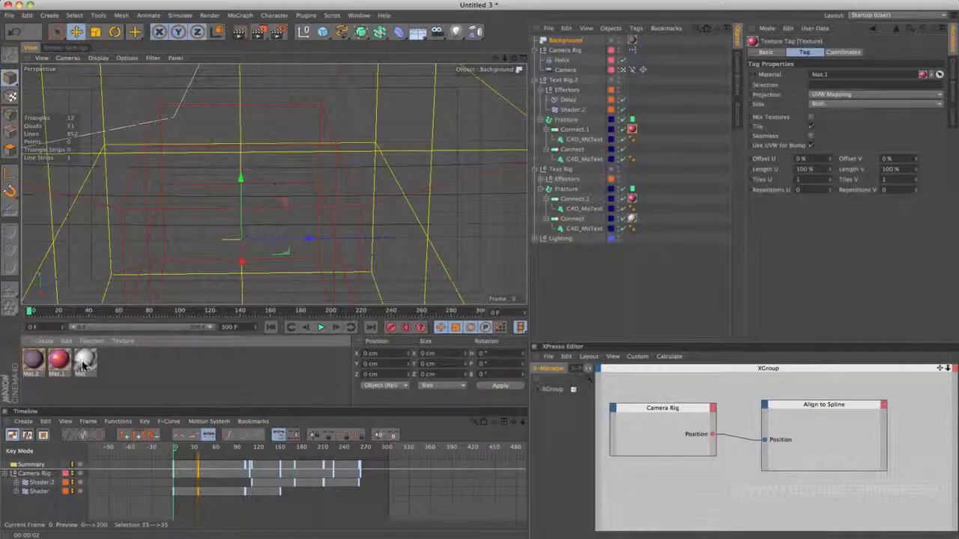
pyautogui.moveTo(84, 362); pyautogui.dragTo(597, 147)
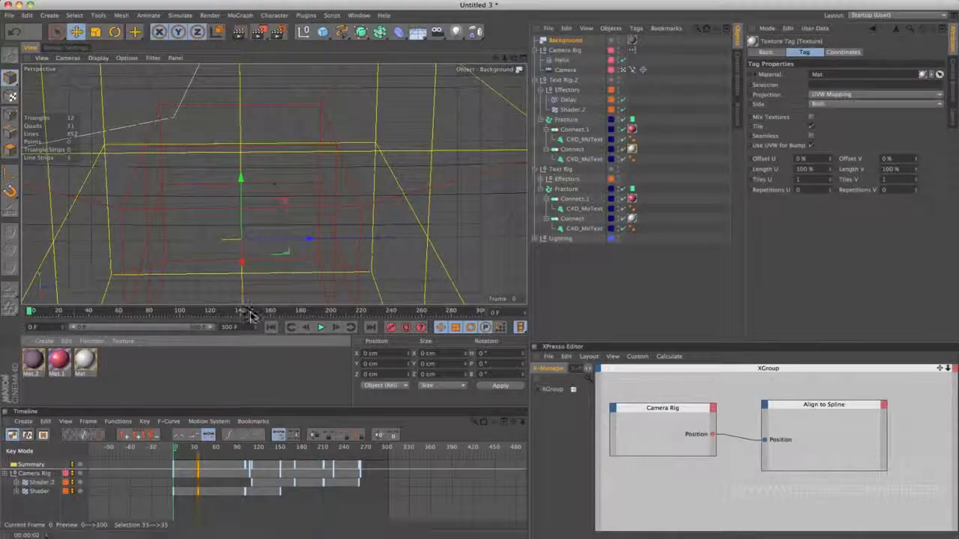
pyautogui.click(256, 311)
pyautogui.moveTo(257, 312); pyautogui.dragTo(380, 318)
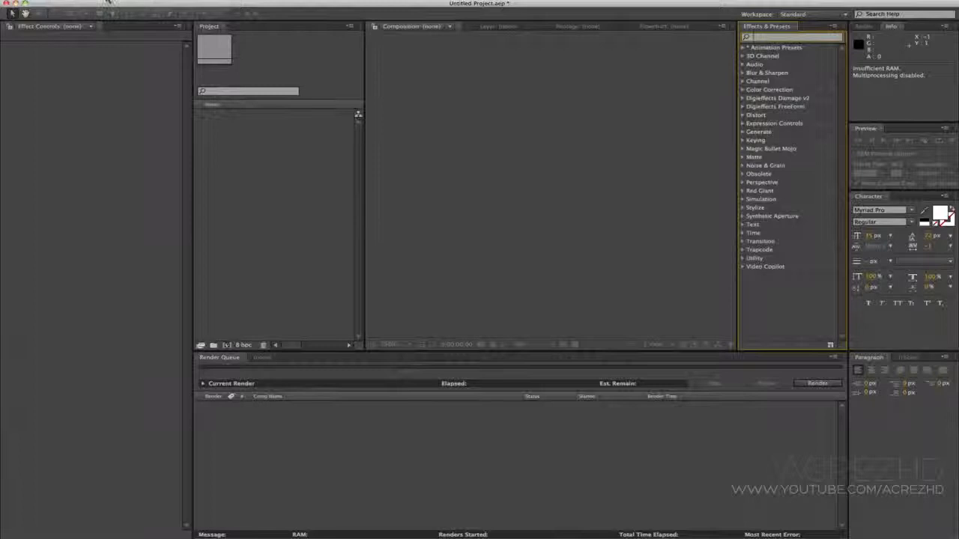
# - Switch to After Effects and import MoText_Render_v1_001 from the Render Sequence v1 folder as a PNG sequence
pyautogui.click(108, 2)
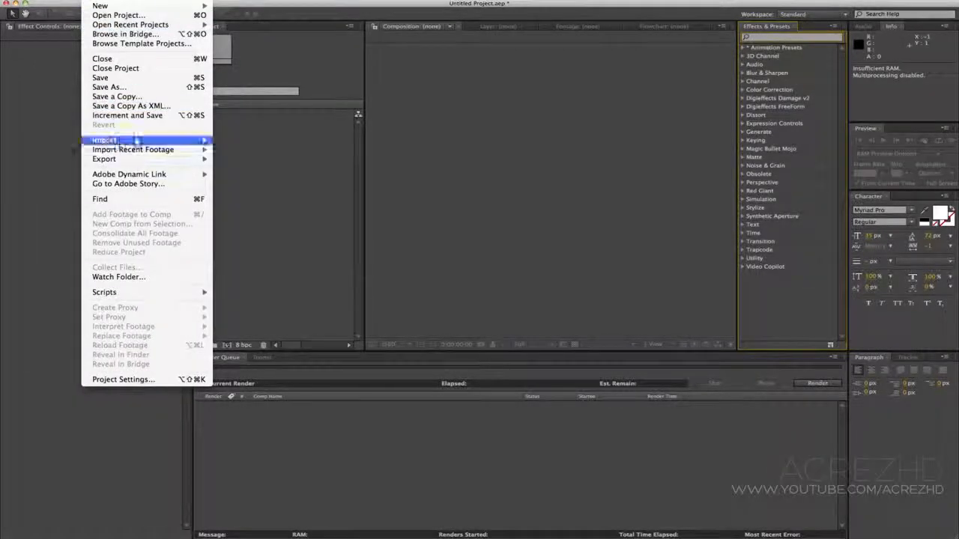
pyautogui.moveTo(193, 142)
pyautogui.click(261, 135)
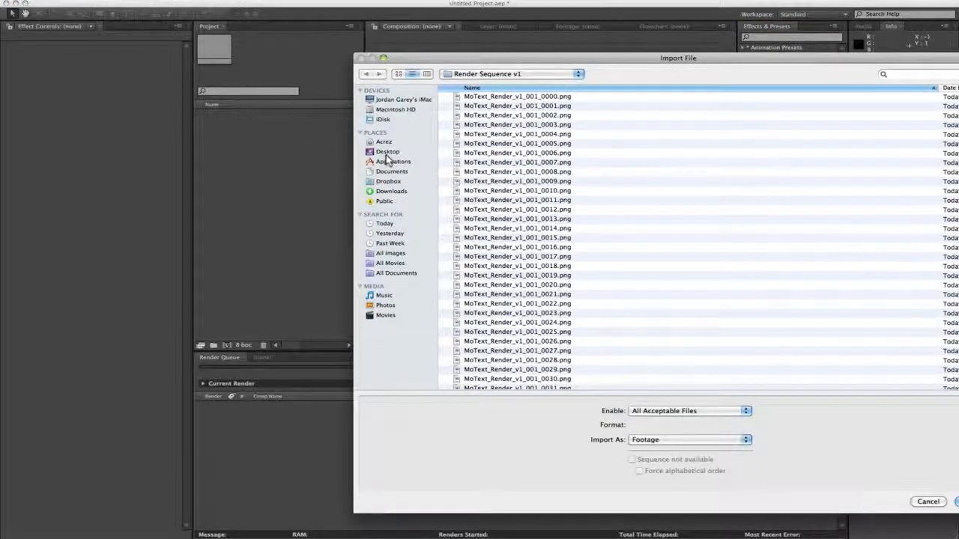
pyautogui.click(388, 154)
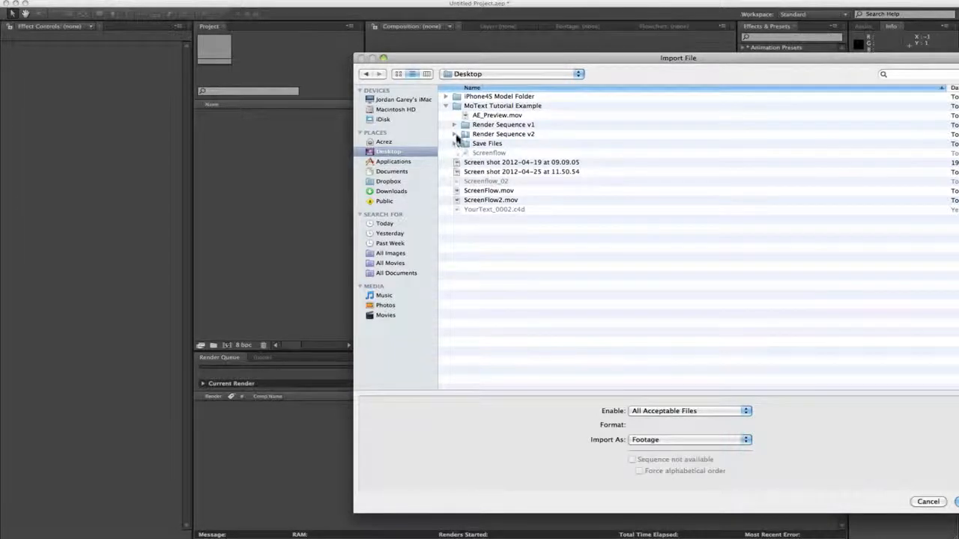
pyautogui.click(454, 135)
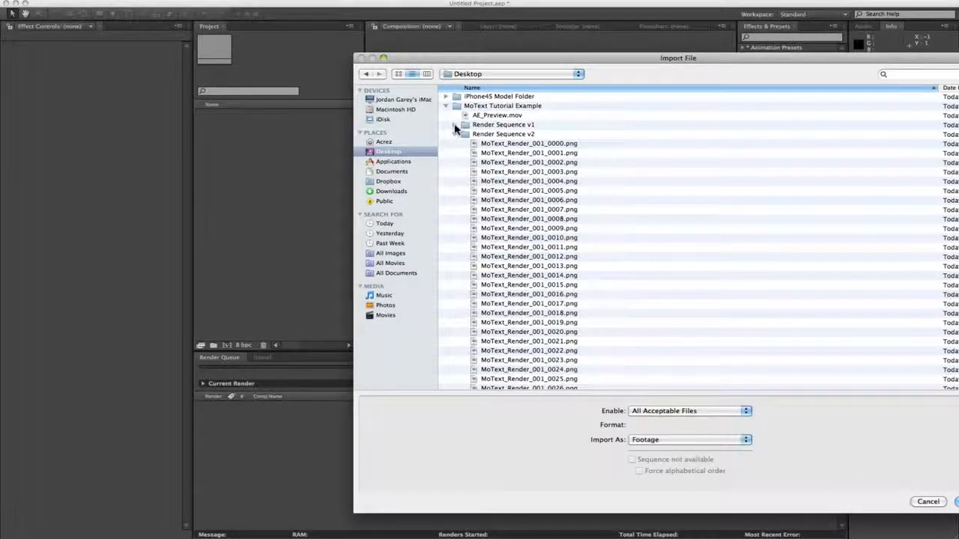
pyautogui.click(454, 125)
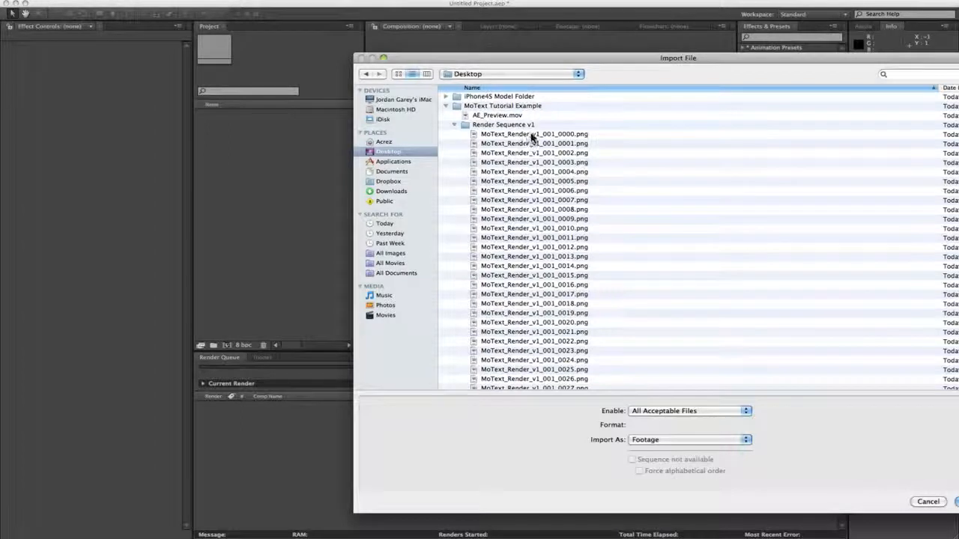
pyautogui.click(532, 134)
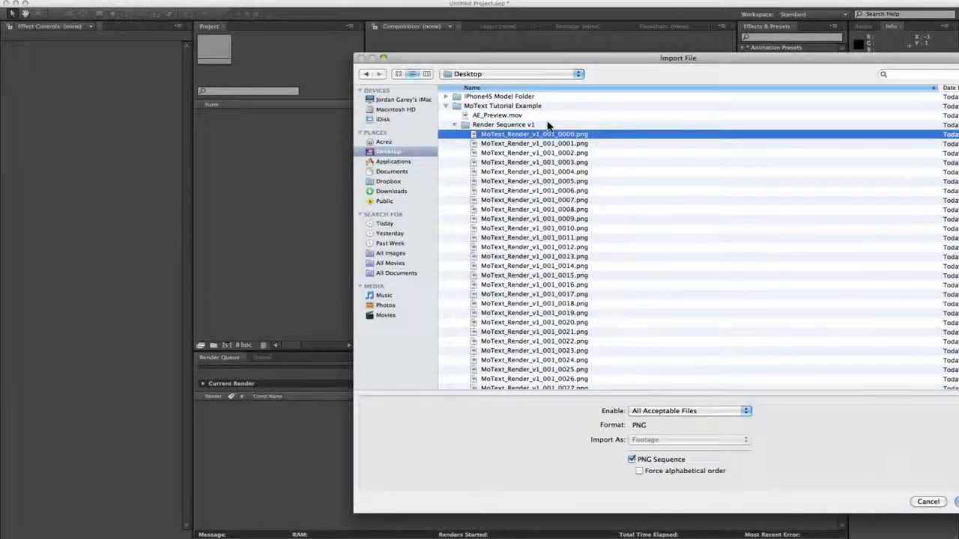
pyautogui.press('Return')
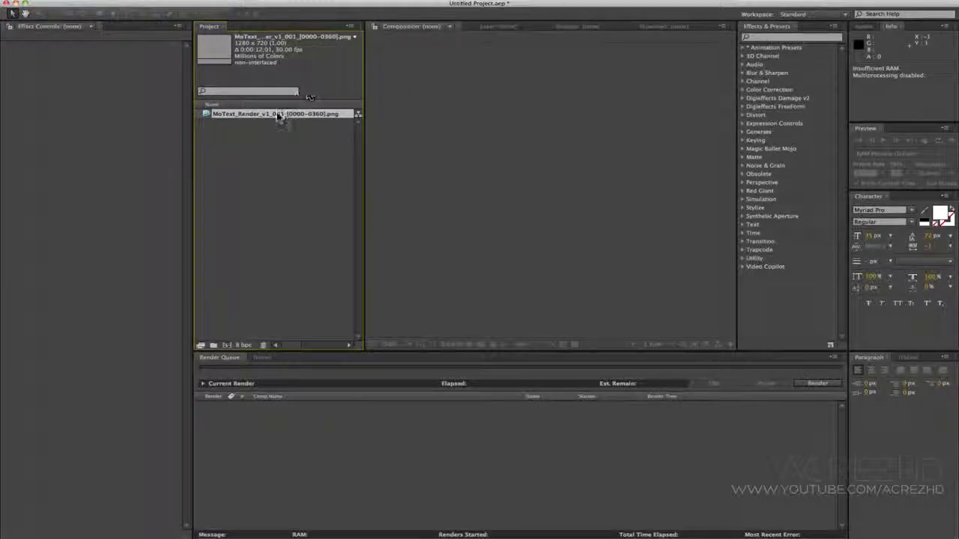
# - Create a composition from the imported PNG sequence and move the current time to 0:00:07:09
pyautogui.moveTo(228, 350); pyautogui.dragTo(230, 348)
pyautogui.moveTo(635, 374); pyautogui.dragTo(741, 388)
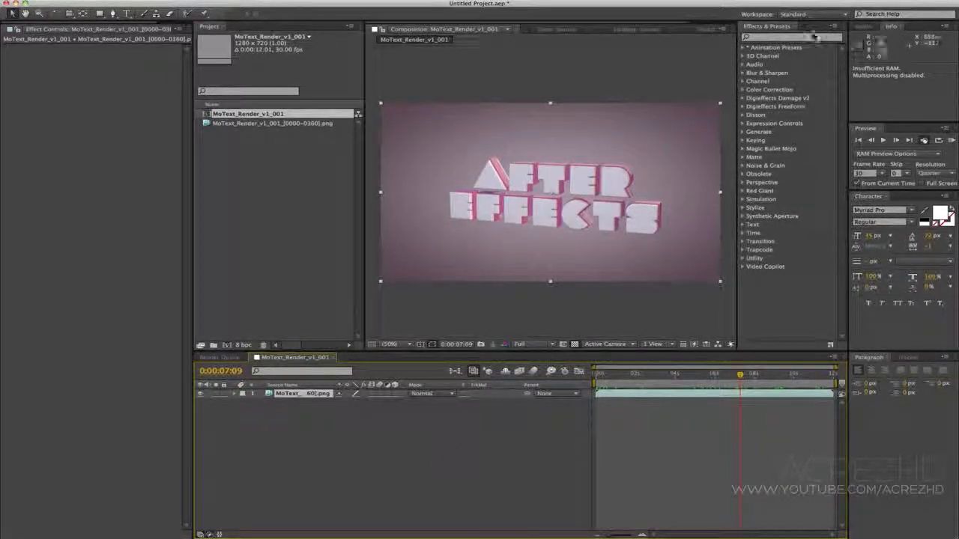
# - Apply the Curves effect to the image sequence layer and shape its RGB curve into an S for more contrast
pyautogui.click(775, 38)
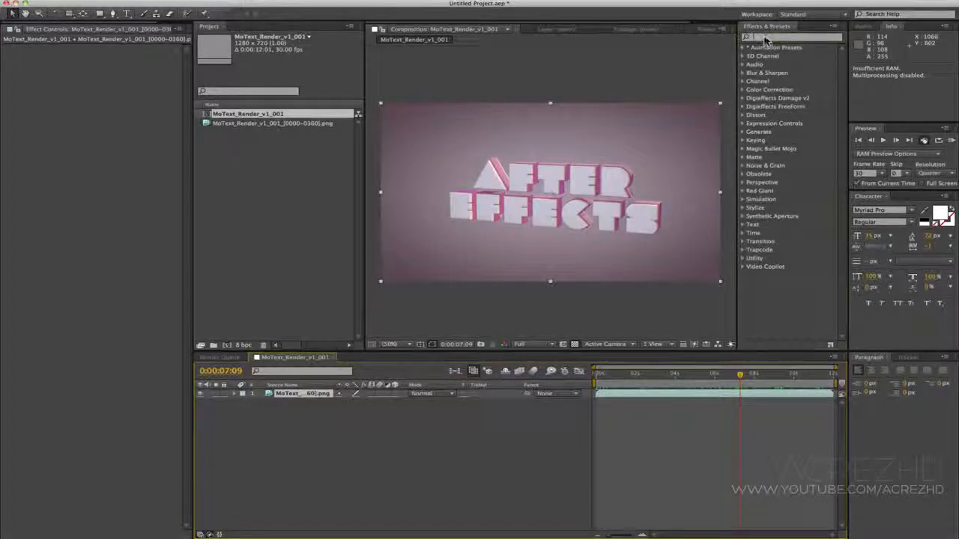
pyautogui.click(765, 38)
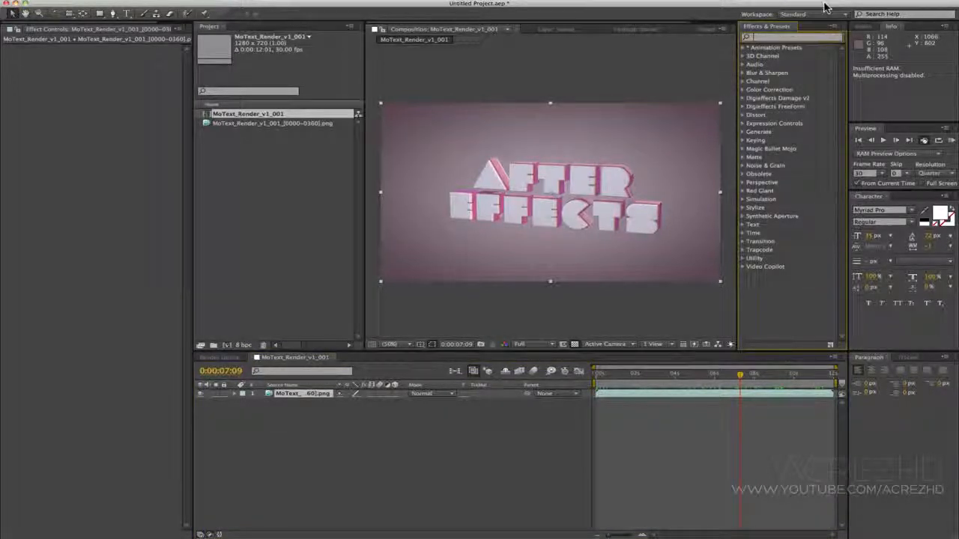
pyautogui.write('curves')
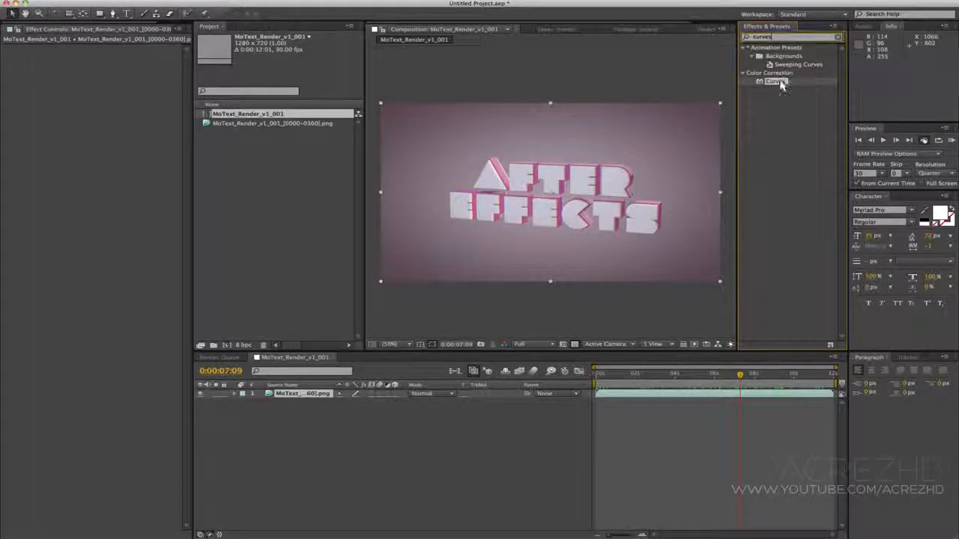
pyautogui.moveTo(776, 81); pyautogui.dragTo(552, 193)
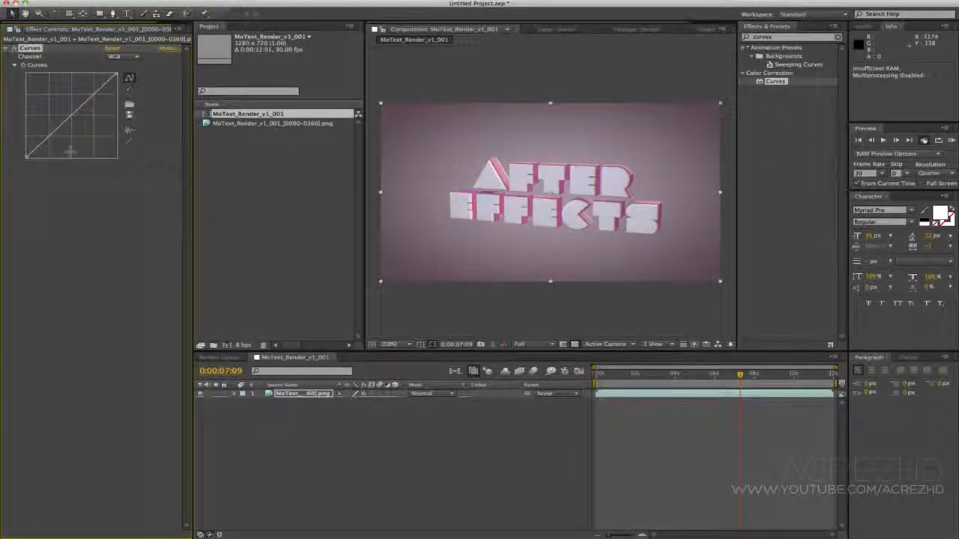
pyautogui.moveTo(51, 136); pyautogui.dragTo(56, 141)
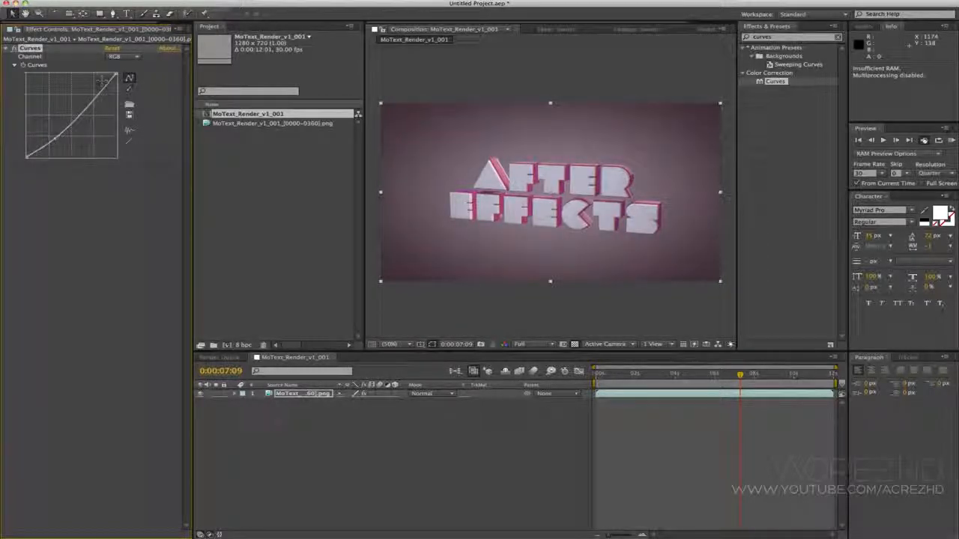
pyautogui.moveTo(94, 94)
pyautogui.mouseDown()
pyautogui.moveTo(95, 84)
pyautogui.moveTo(91, 92)
pyautogui.mouseUp()
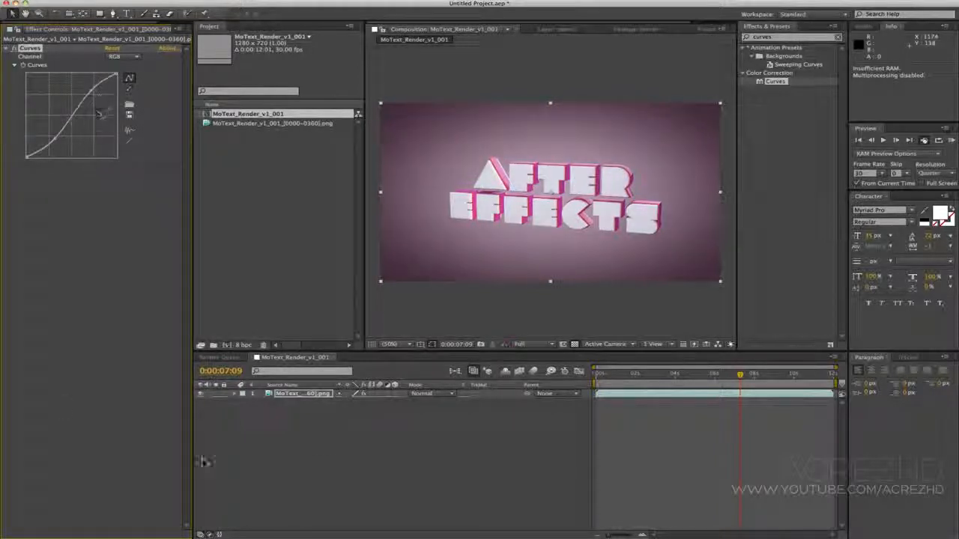
# - Add an adjustment layer above the image sequence and apply the Video Copilot Optical Flares effect to it
pyautogui.click(300, 475)
pyautogui.click(200, 1)
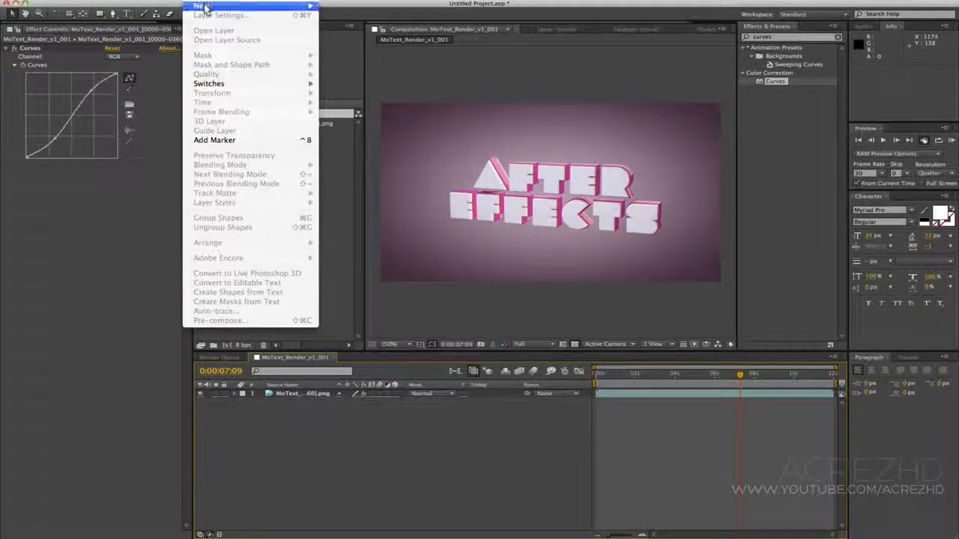
pyautogui.moveTo(205, 6)
pyautogui.click(416, 68)
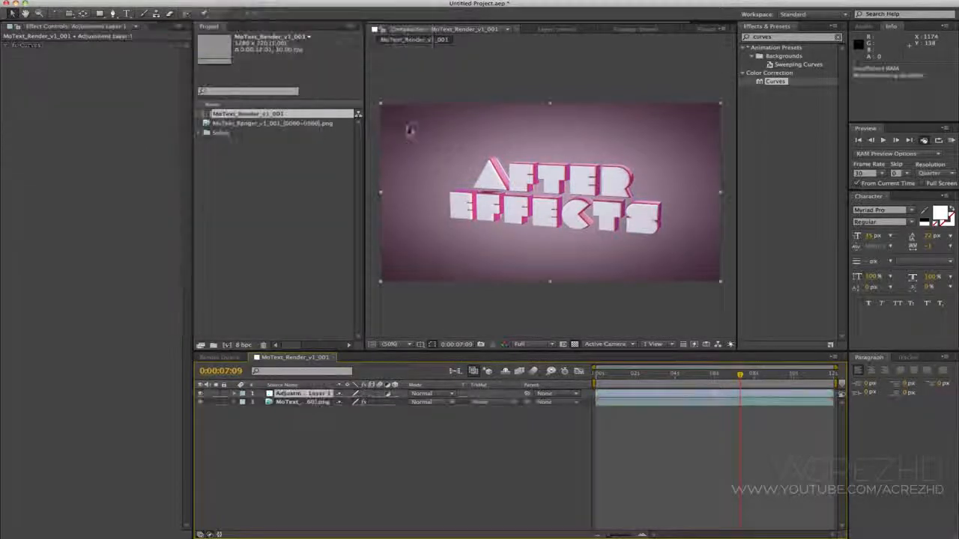
pyautogui.click(222, 0)
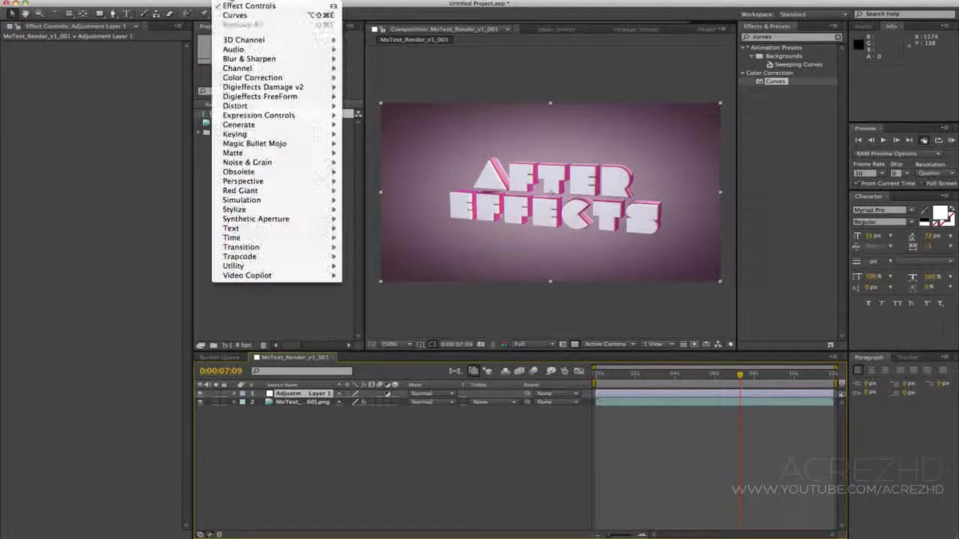
pyautogui.moveTo(273, 277)
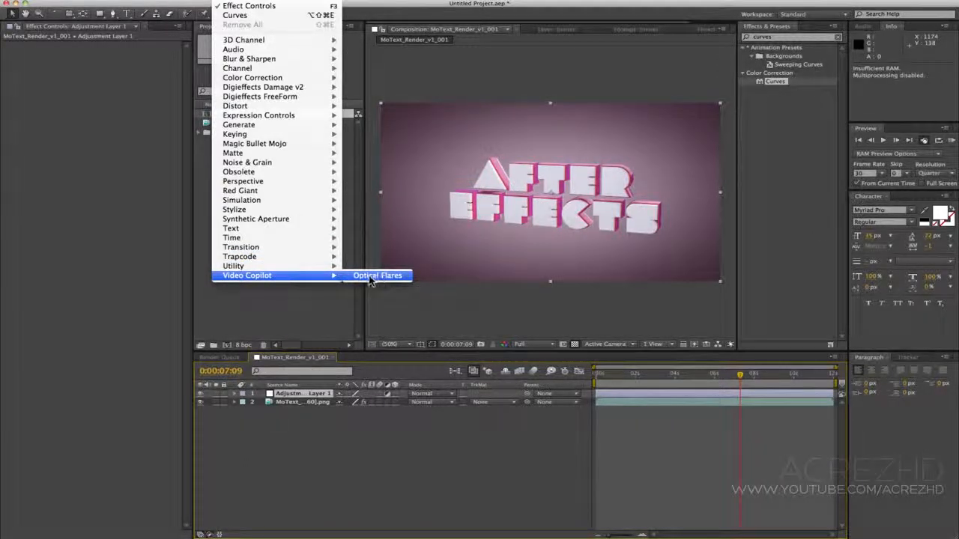
pyautogui.click(378, 277)
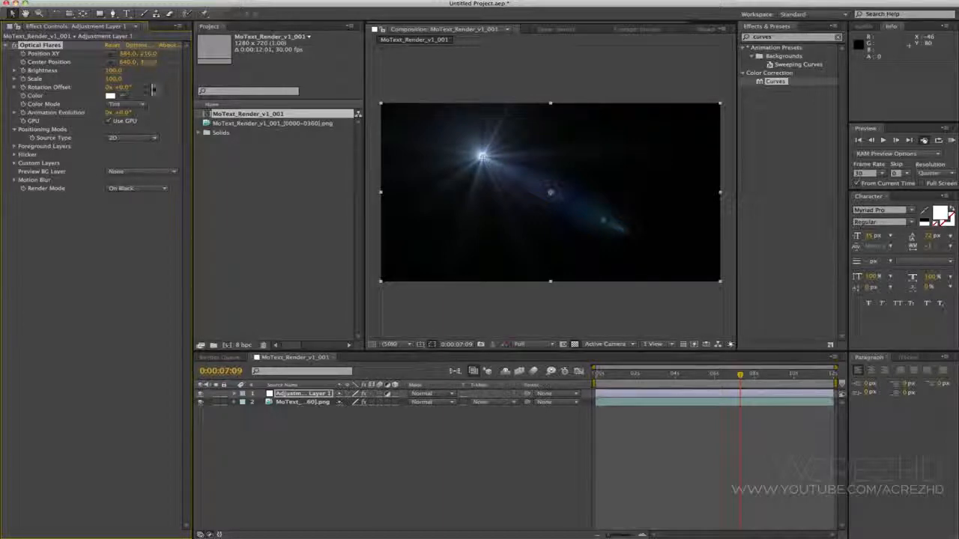
# - Load the Golden Sun preset from the Motion Graphics presets in the Optical Flares options and accept it
pyautogui.click(136, 46)
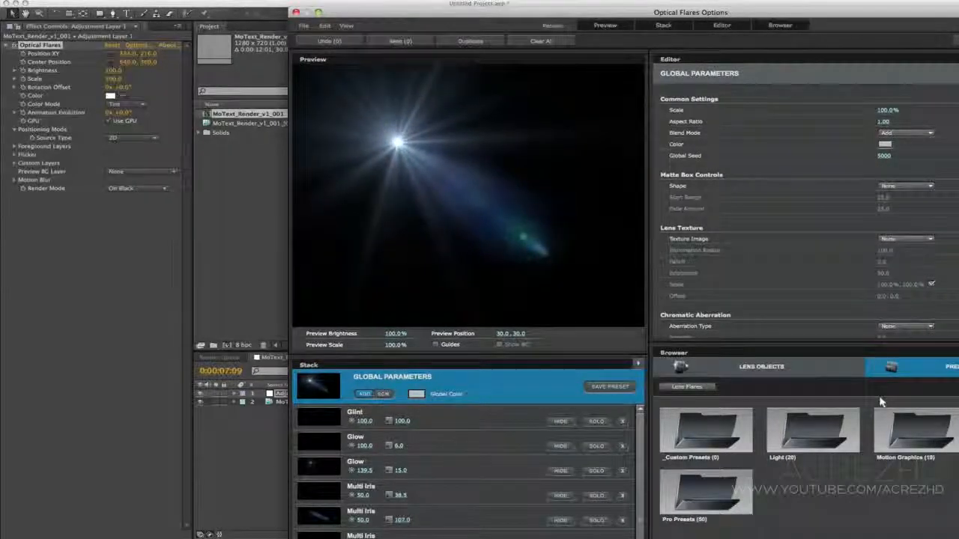
pyautogui.moveTo(881, 402); pyautogui.dragTo(878, 440)
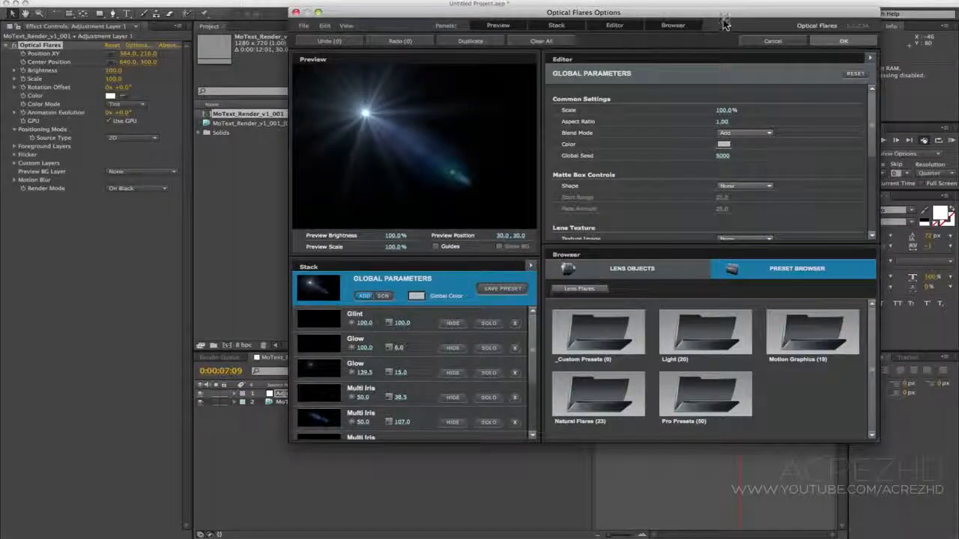
pyautogui.moveTo(723, 16); pyautogui.dragTo(642, 36)
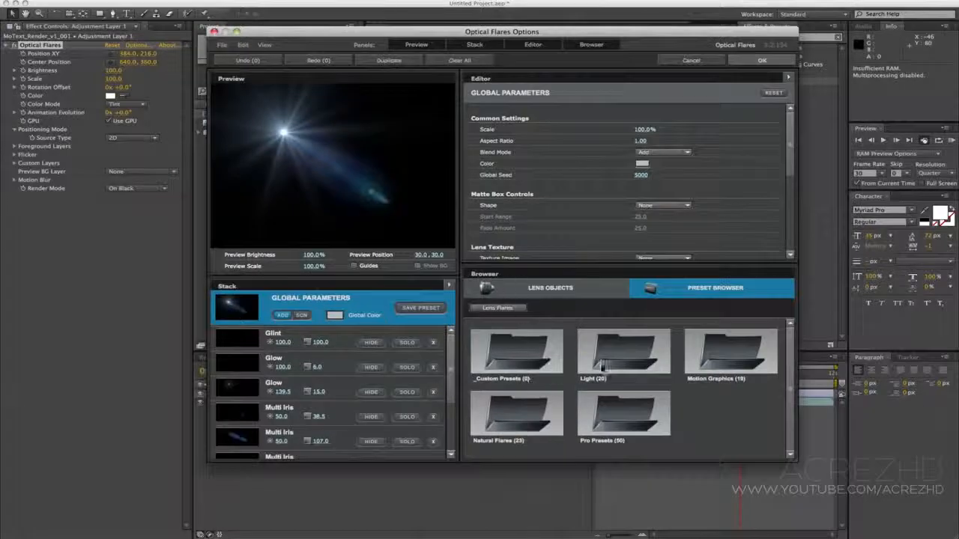
pyautogui.click(724, 357)
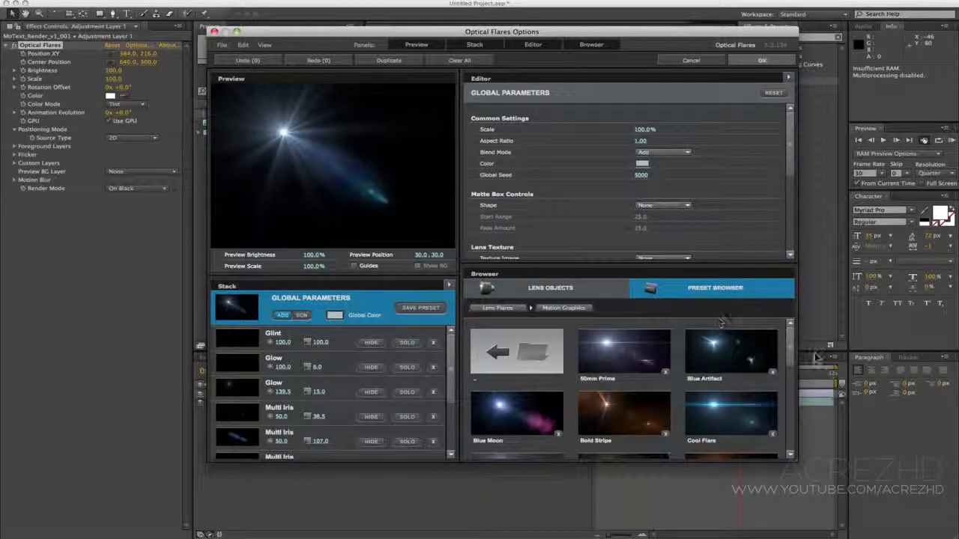
pyautogui.scroll(-3, 784, 373)
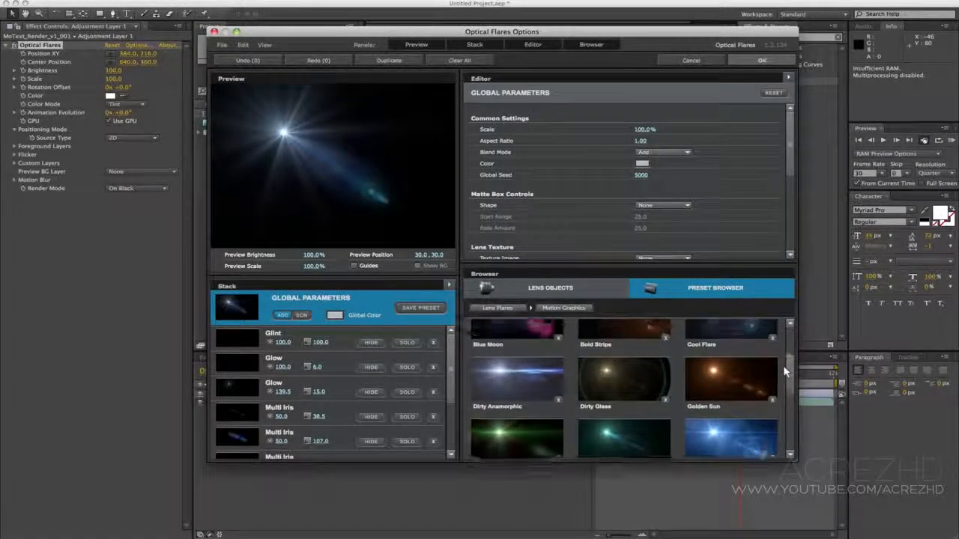
pyautogui.click(737, 401)
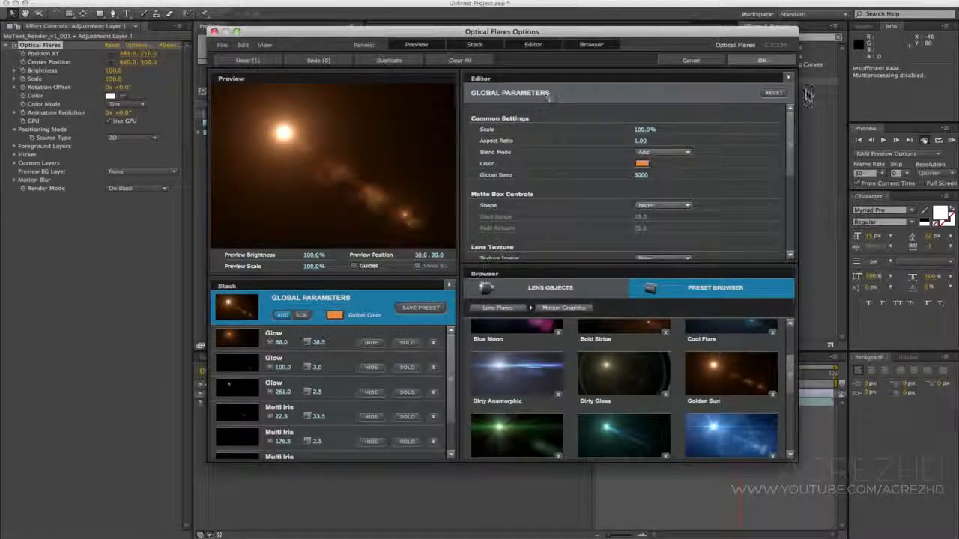
pyautogui.click(764, 62)
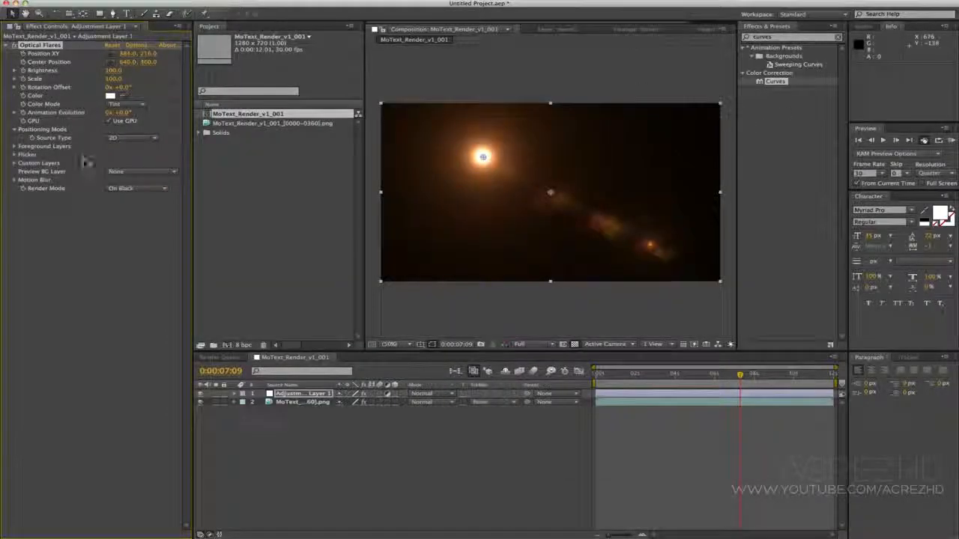
# - Set the Optical Flares render mode to Over Original and its brightness to 500
pyautogui.click(129, 190)
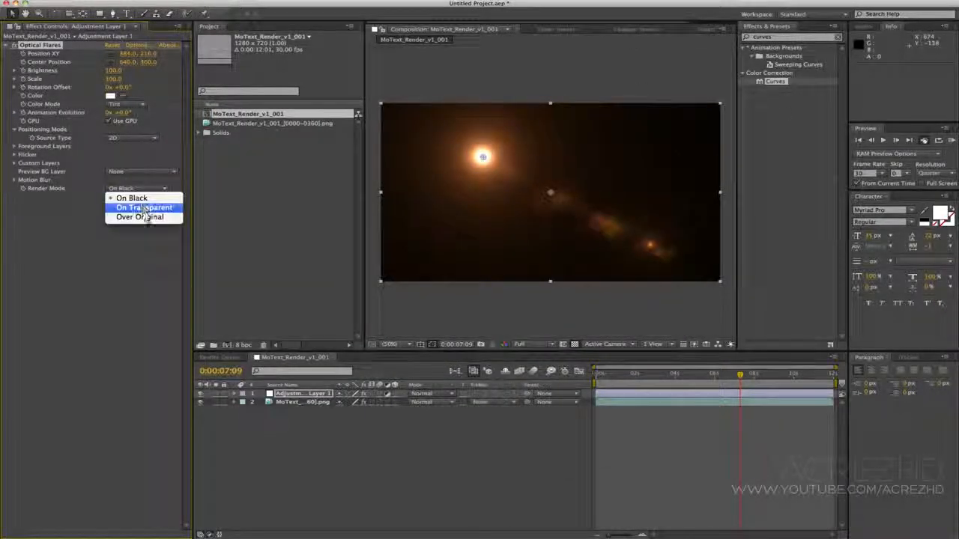
pyautogui.click(143, 217)
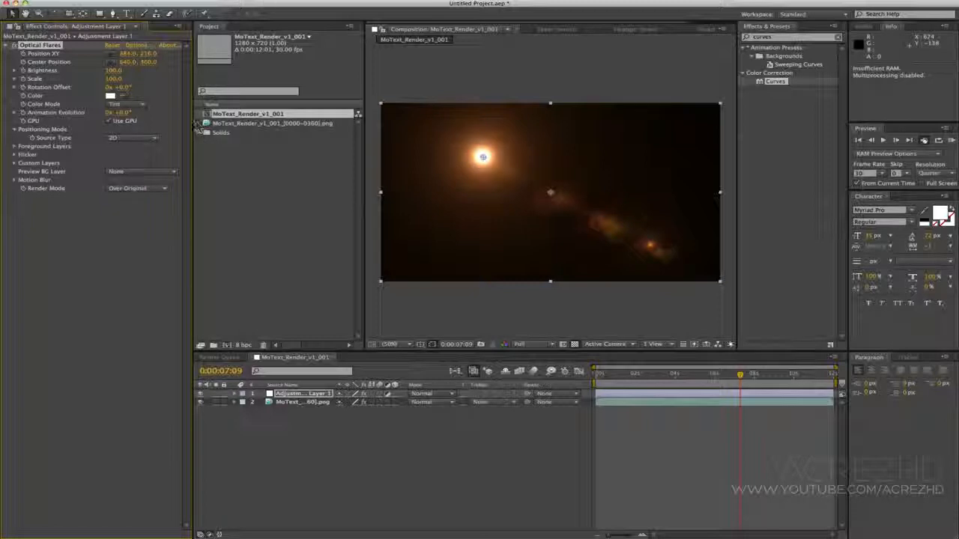
pyautogui.click(114, 70)
pyautogui.write('500')
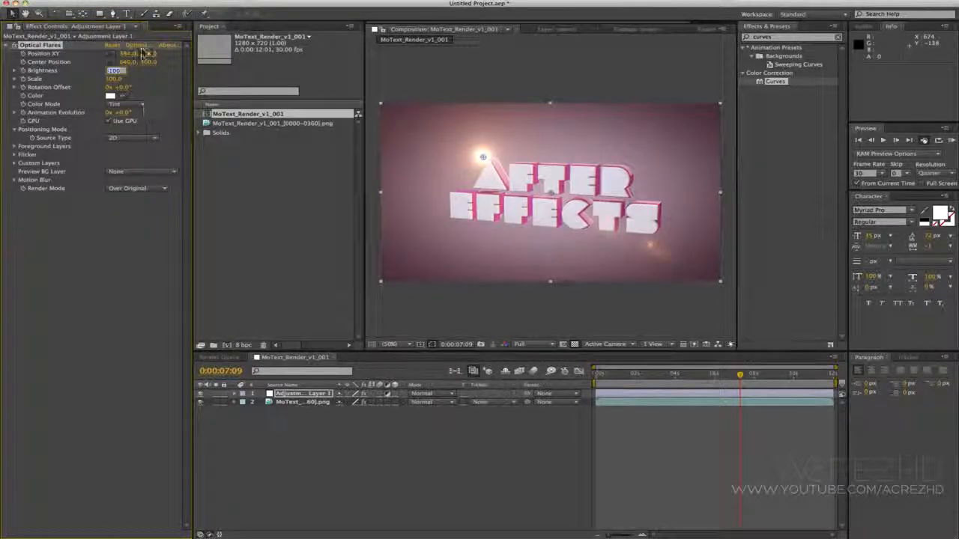
pyautogui.press('Return')
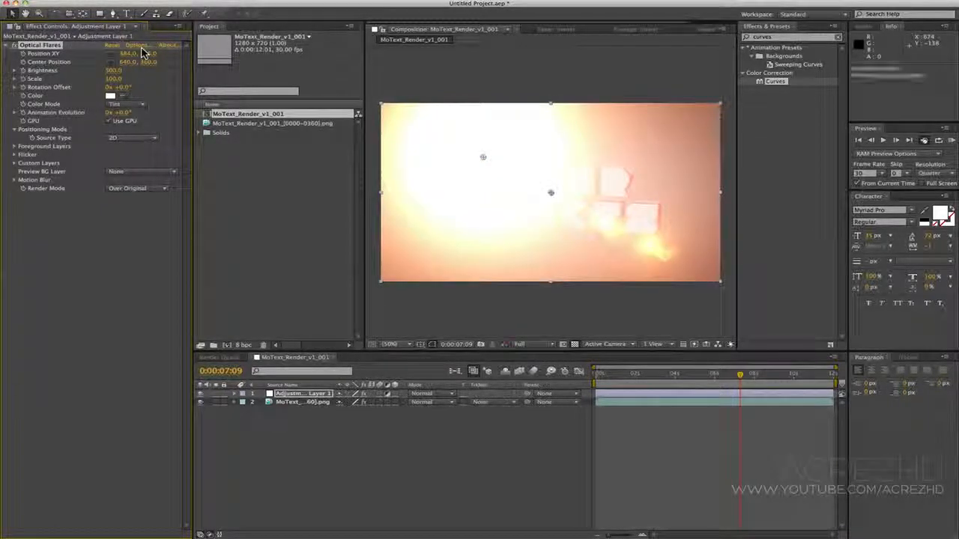
# - Move the flare's light source outside the frame beyond its upper-left corner, to about X -200, Y -340
pyautogui.press('space')
pyautogui.moveTo(490, 183); pyautogui.dragTo(537, 241)
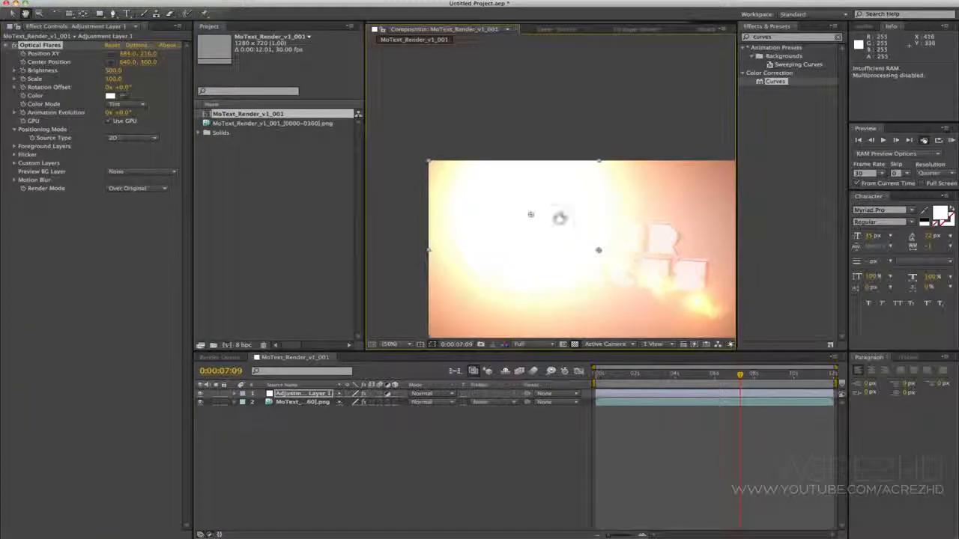
pyautogui.click(110, 59)
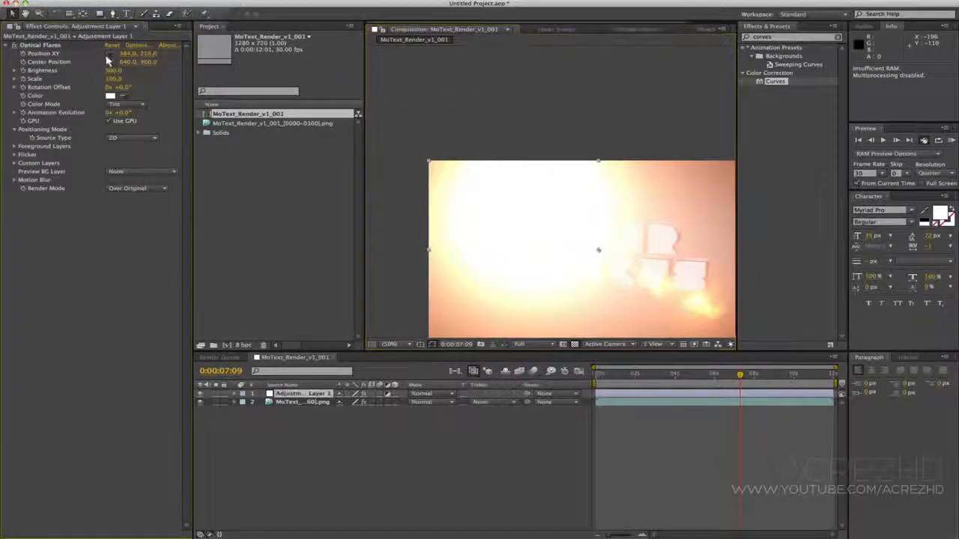
pyautogui.click(110, 54)
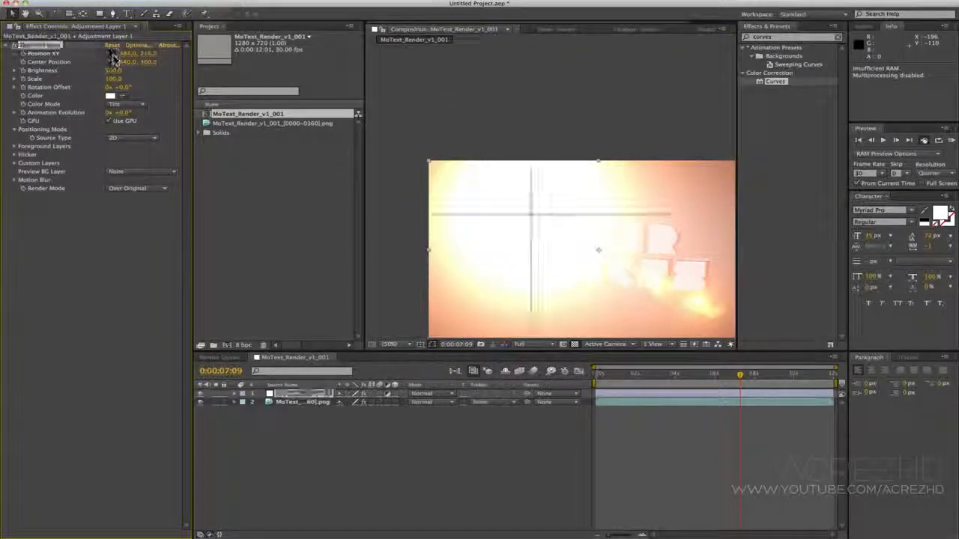
pyautogui.click(397, 126)
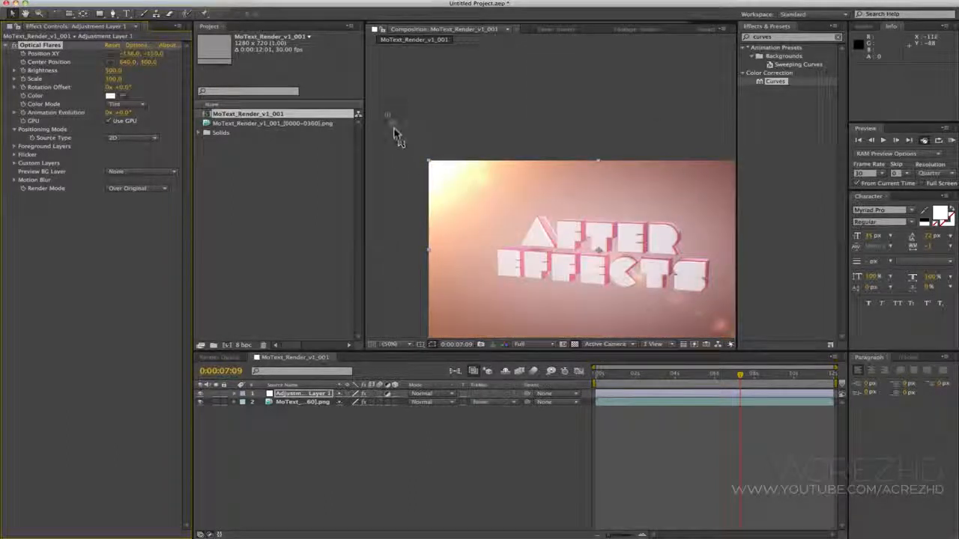
pyautogui.moveTo(397, 126); pyautogui.dragTo(376, 77)
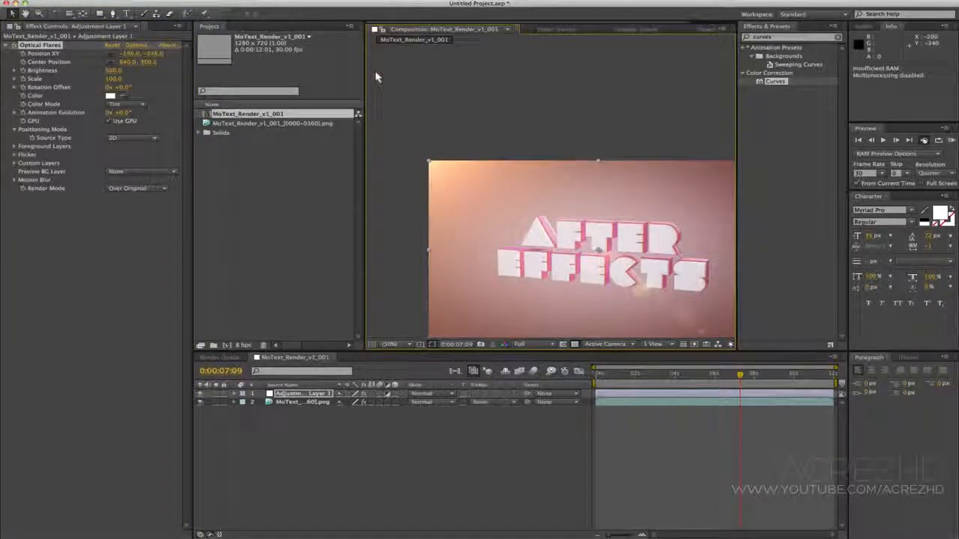
# - Pull the shadow point of the image sequence layer's Curves effect further down to darken the shadows
pyautogui.press('space')
pyautogui.moveTo(570, 296); pyautogui.dragTo(520, 242)
pyautogui.press('space')
pyautogui.moveTo(505, 159); pyautogui.dragTo(504, 159)
pyautogui.click(301, 402)
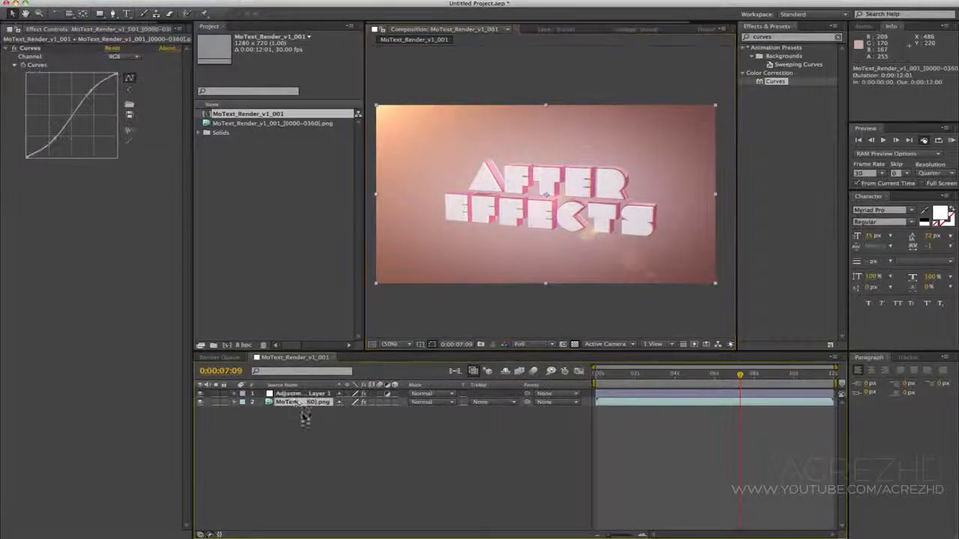
pyautogui.moveTo(56, 139); pyautogui.dragTo(60, 150)
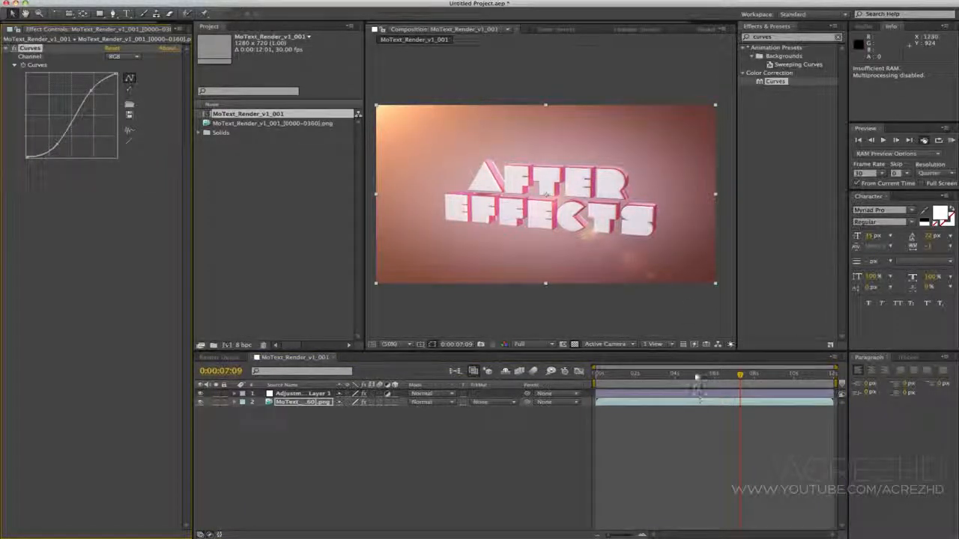
# - Move the current time to 0:00:01:26 and enable motion blur for the composition and the image sequence layer
pyautogui.moveTo(695, 375); pyautogui.dragTo(634, 382)
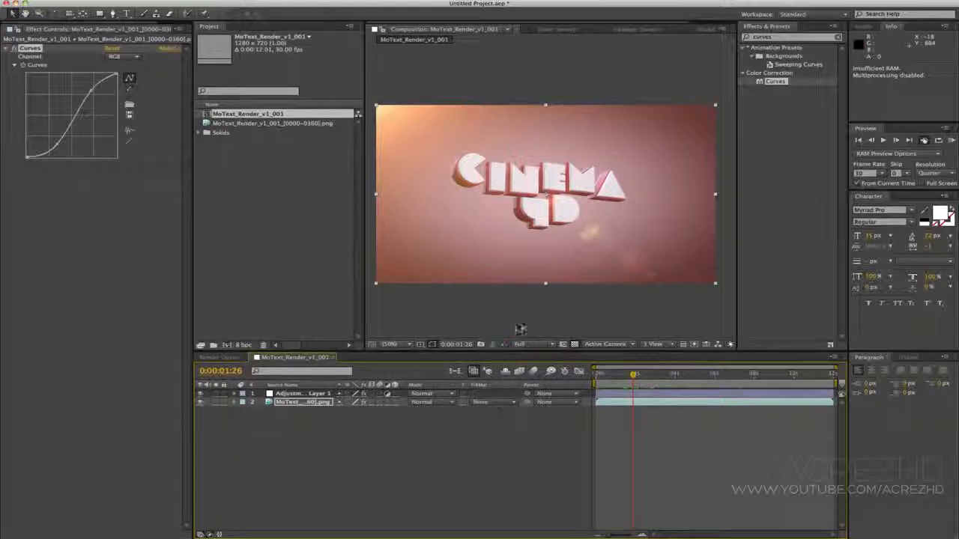
pyautogui.click(534, 372)
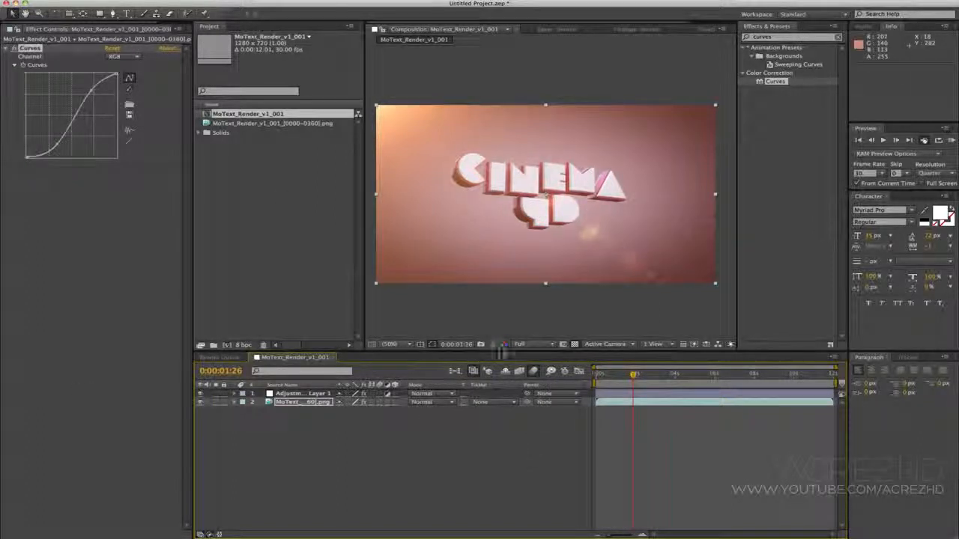
pyautogui.click(297, 406)
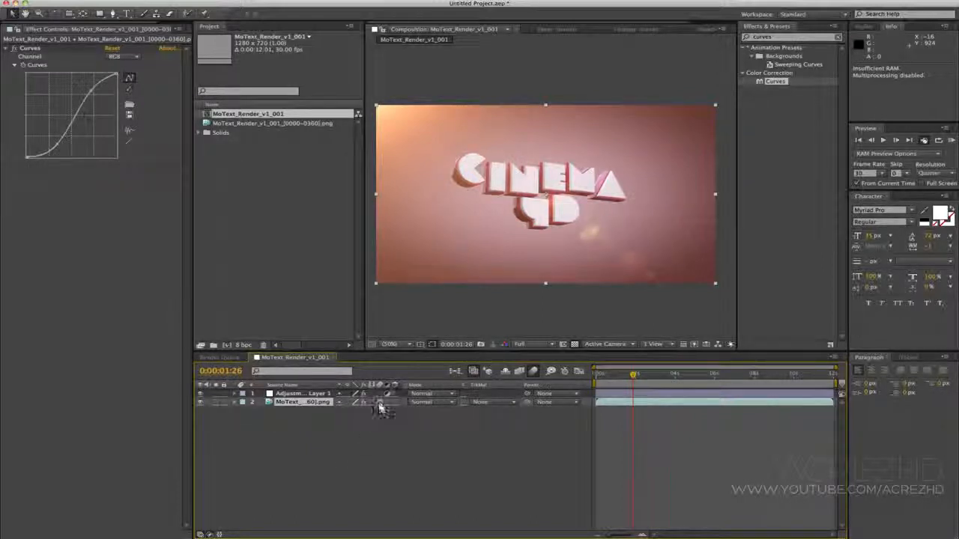
pyautogui.click(379, 403)
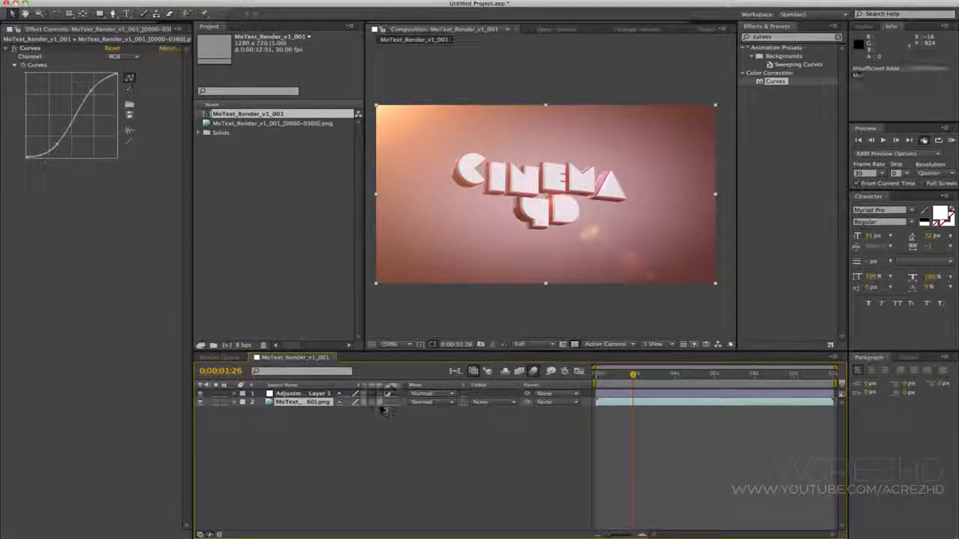
# - Scrub through the timeline to check the composited animation, ending at 0:00:01:19
pyautogui.click(674, 375)
pyautogui.moveTo(683, 376); pyautogui.dragTo(712, 376)
pyautogui.moveTo(598, 374); pyautogui.dragTo(632, 380)
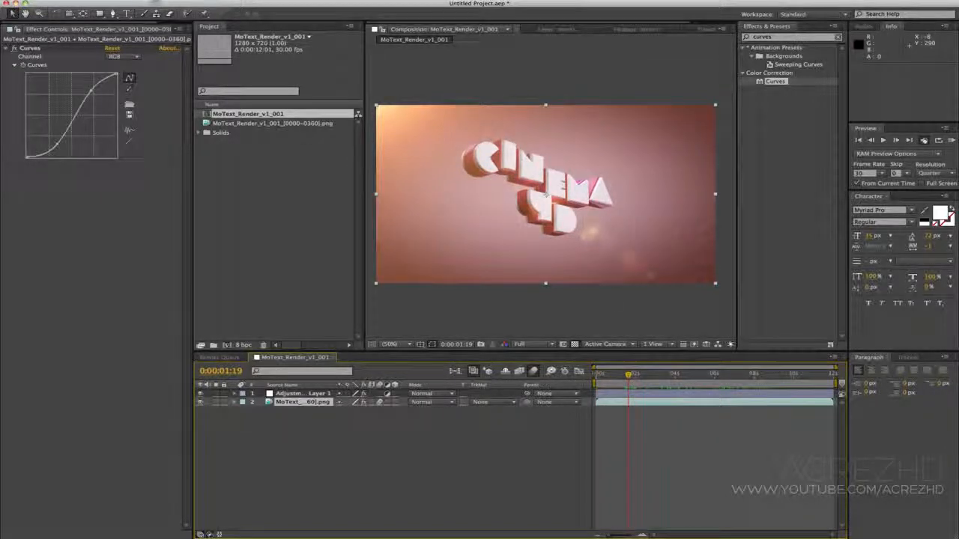
# - Add the composition to the render queue and set its output to a QuickTime movie named MoText_Render_v1_001 on the Desktop
pyautogui.click(155, 1)
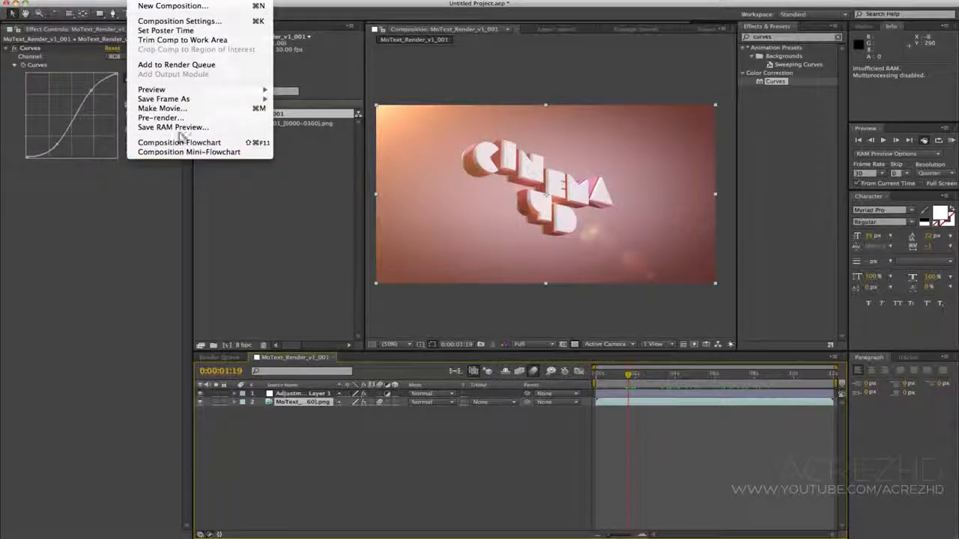
pyautogui.click(198, 65)
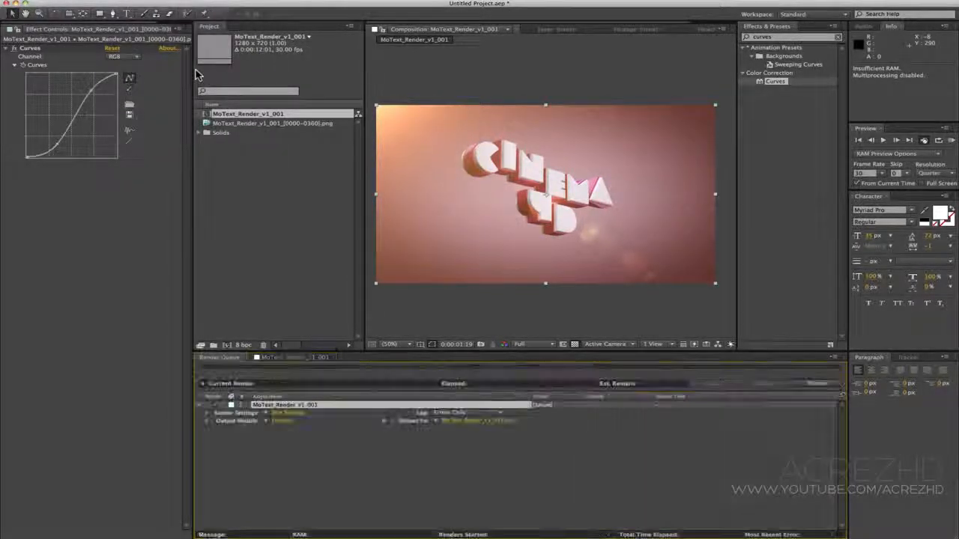
pyautogui.click(478, 421)
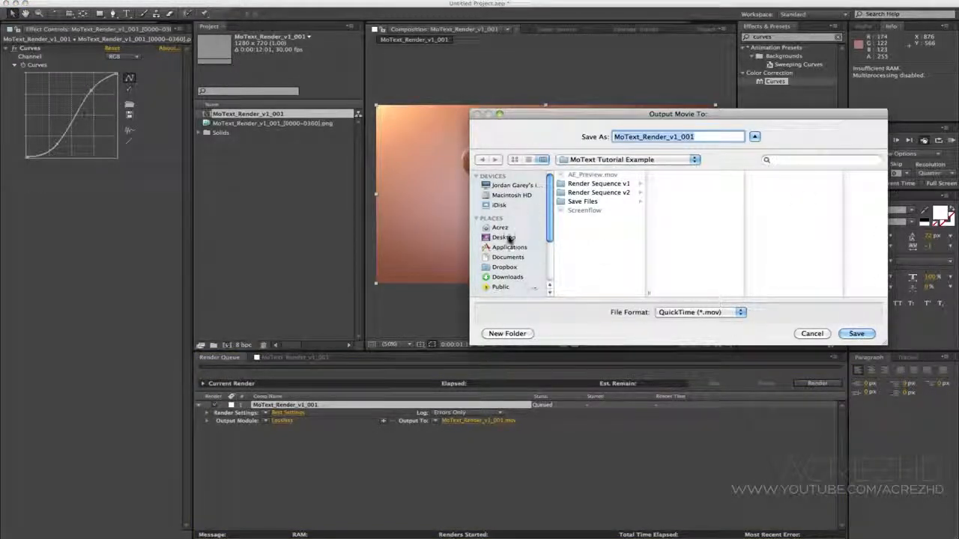
pyautogui.click(504, 238)
pyautogui.click(599, 184)
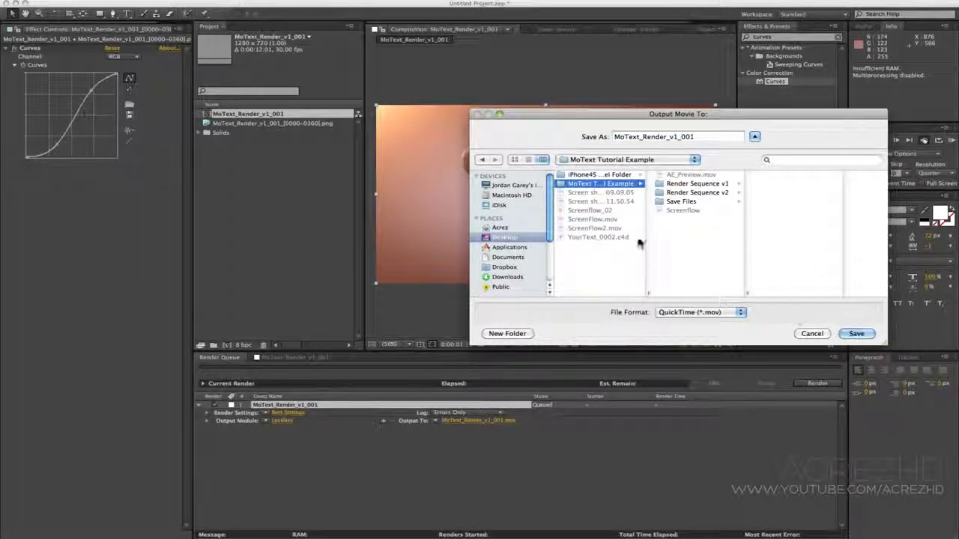
pyautogui.click(511, 247)
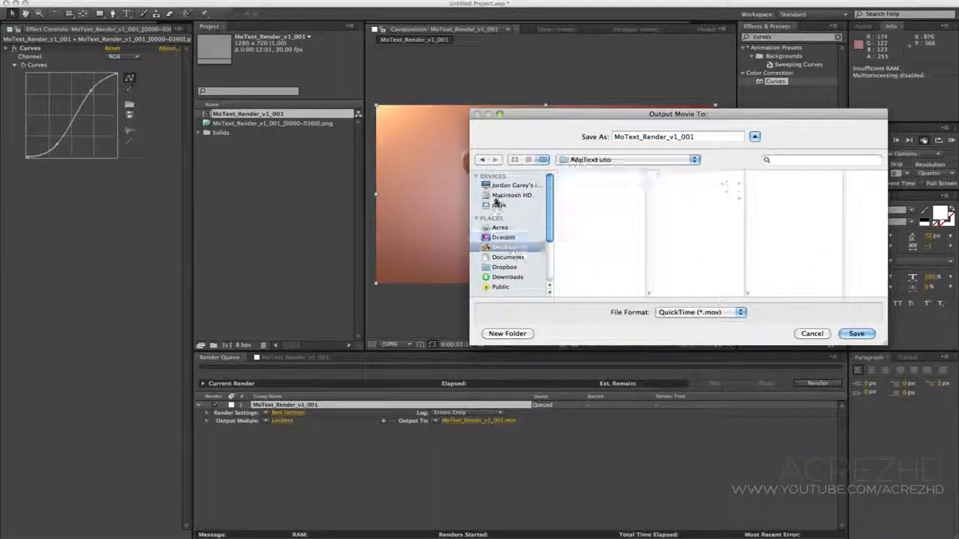
pyautogui.click(505, 237)
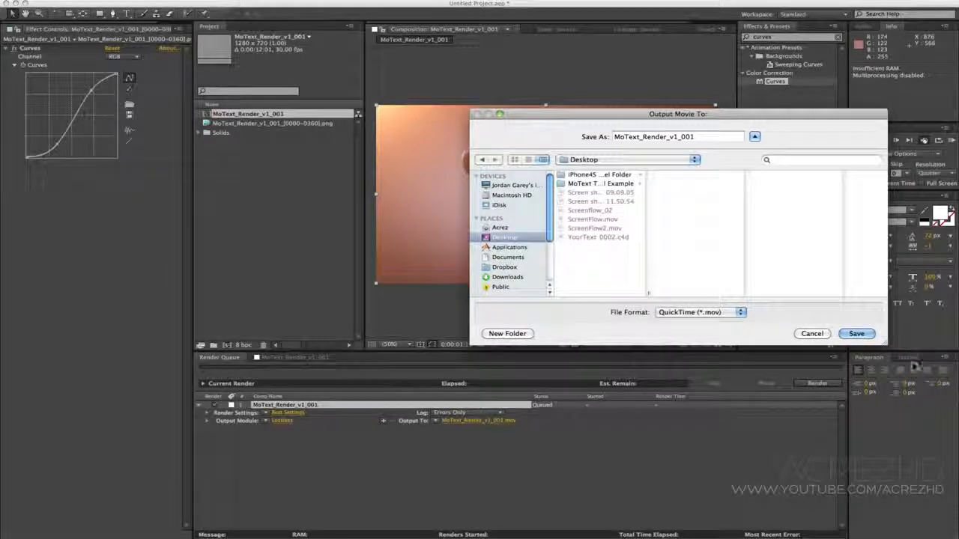
pyautogui.click(856, 333)
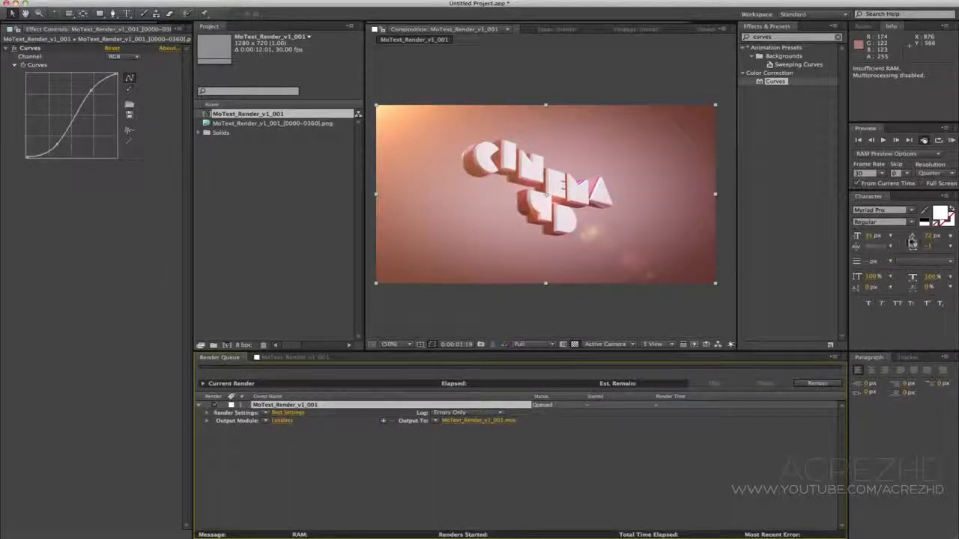
# - Open the render item's output module settings and examine the available QuickTime video codecs, leaving the Animation codec selected
pyautogui.click(283, 421)
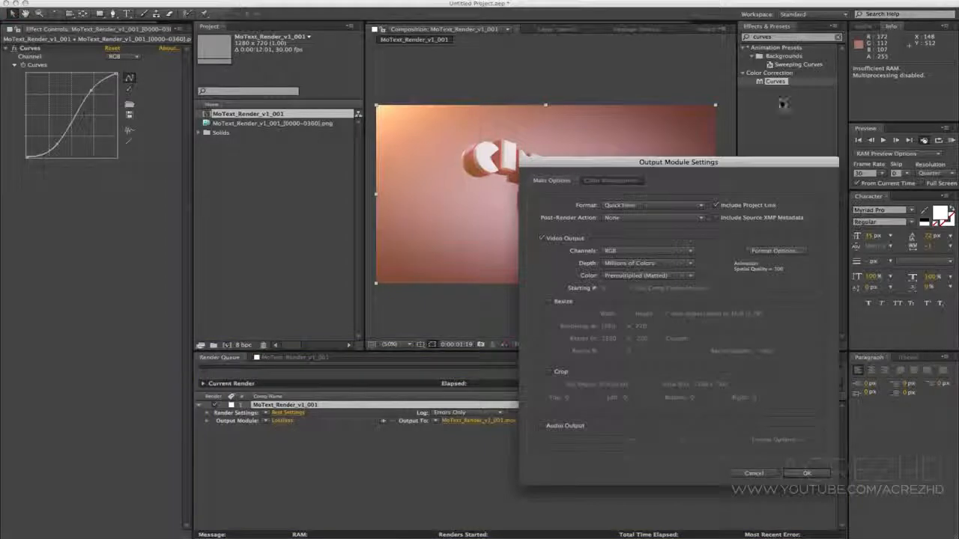
pyautogui.click(778, 251)
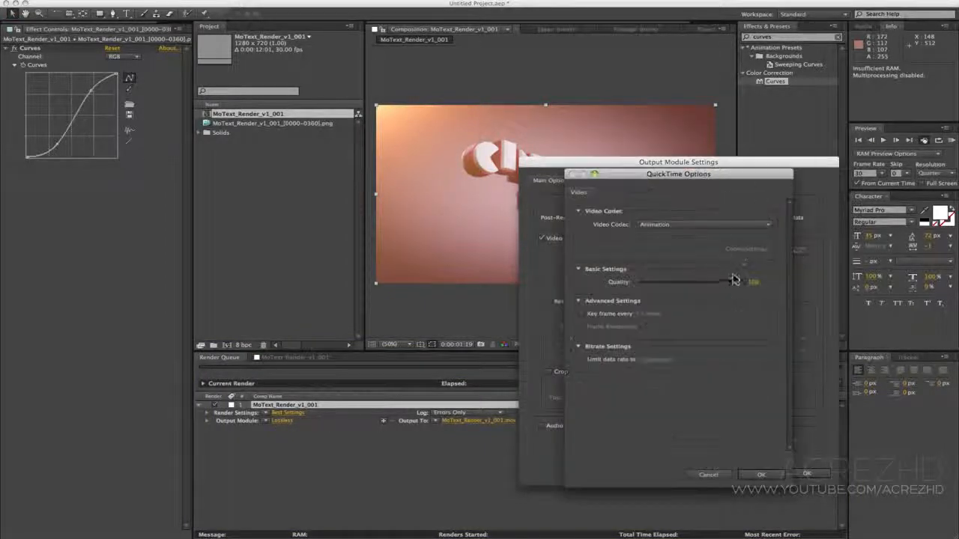
pyautogui.click(741, 227)
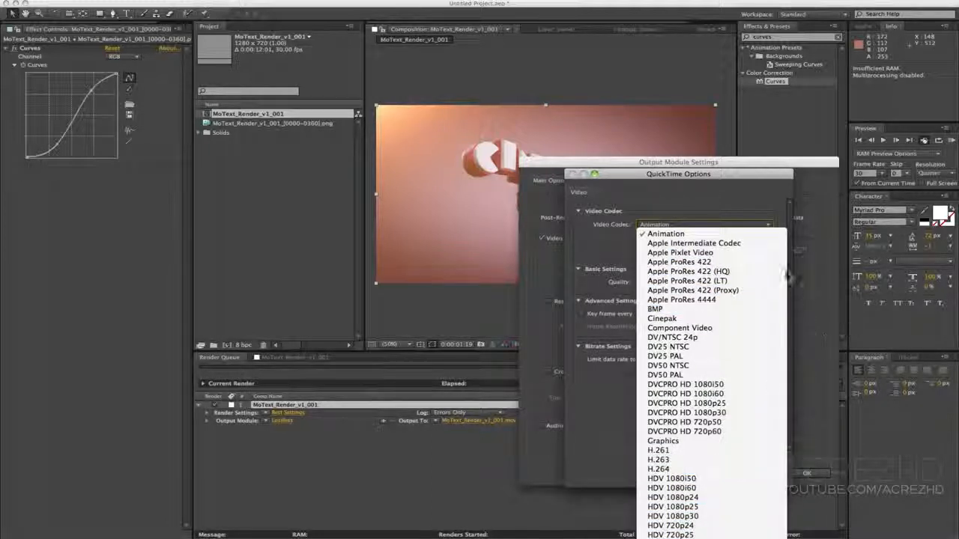
pyautogui.click(747, 199)
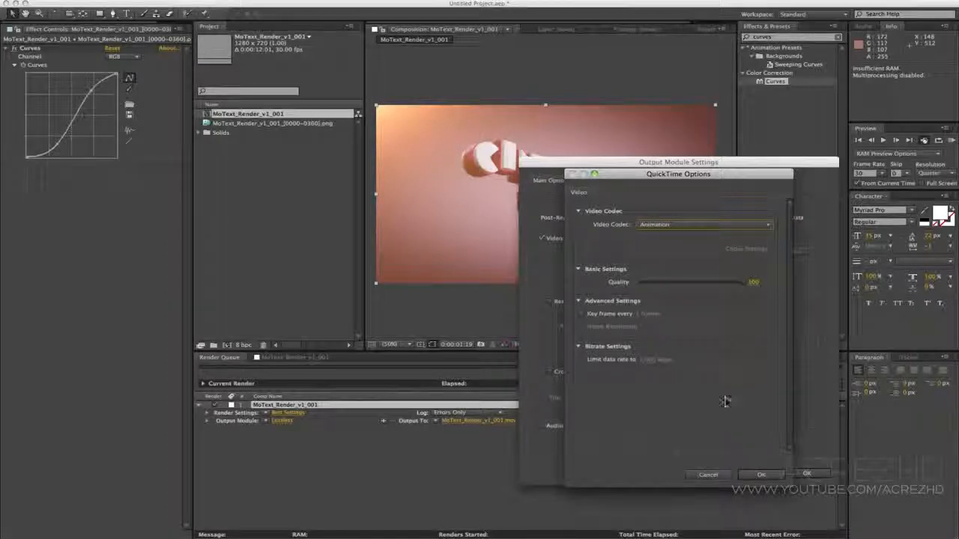
pyautogui.click(712, 477)
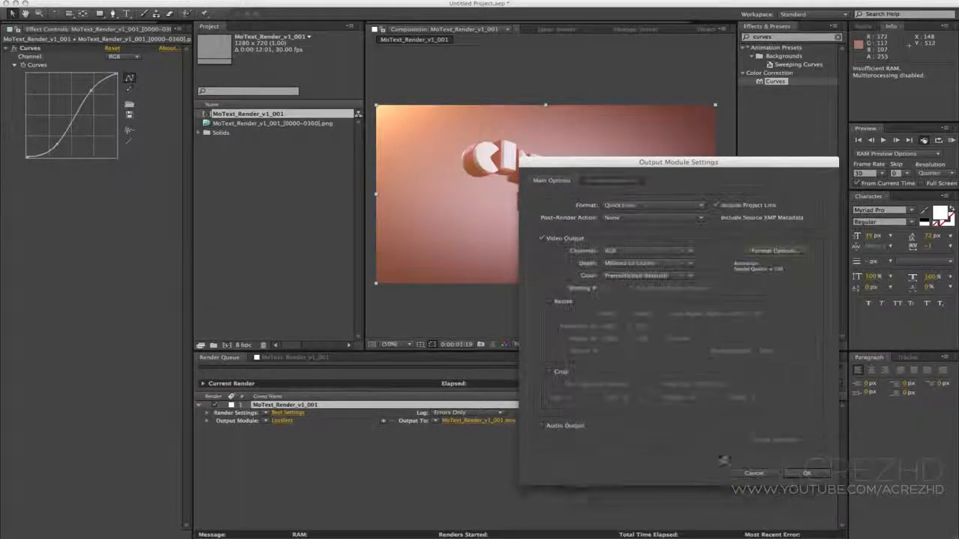
# - Enable audio output in the output module settings and start rendering the queued composition
pyautogui.click(543, 426)
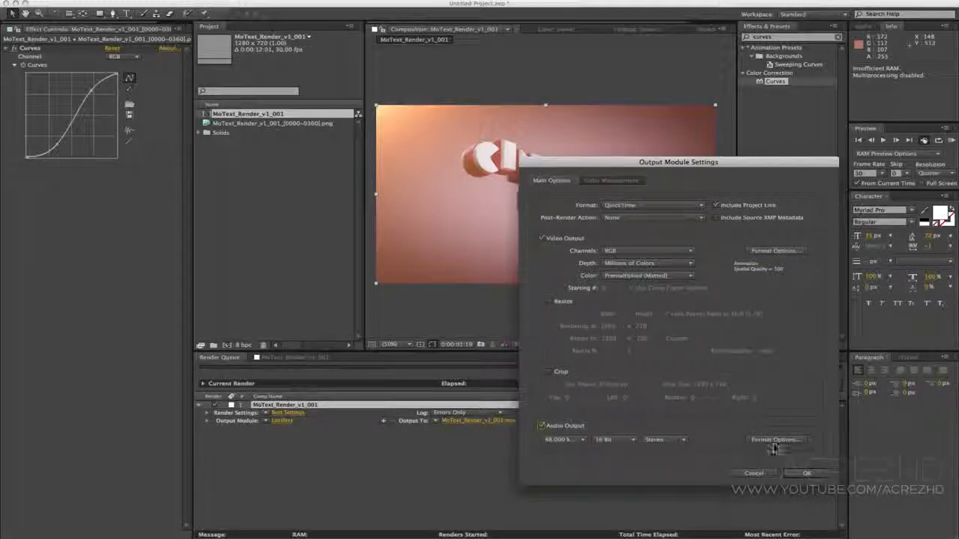
pyautogui.click(803, 475)
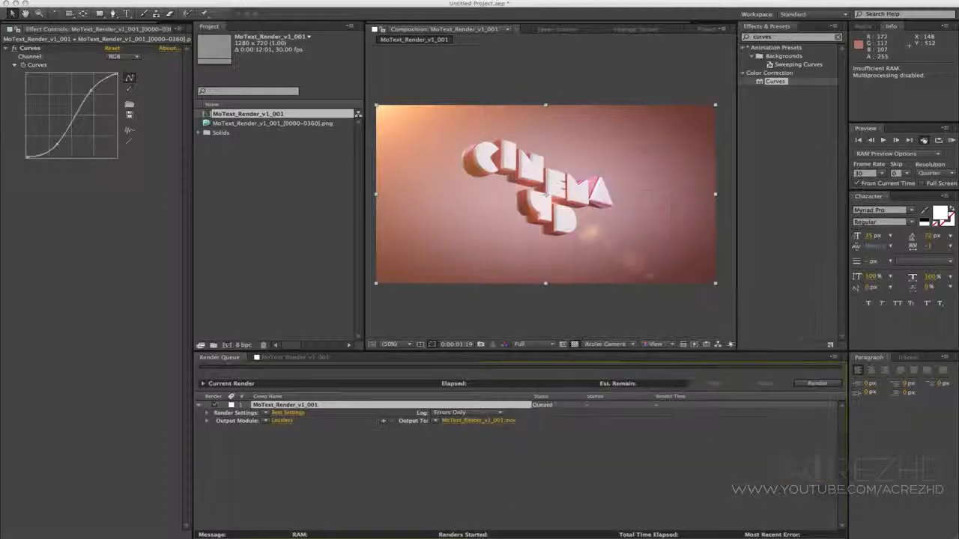
pyautogui.click(816, 385)
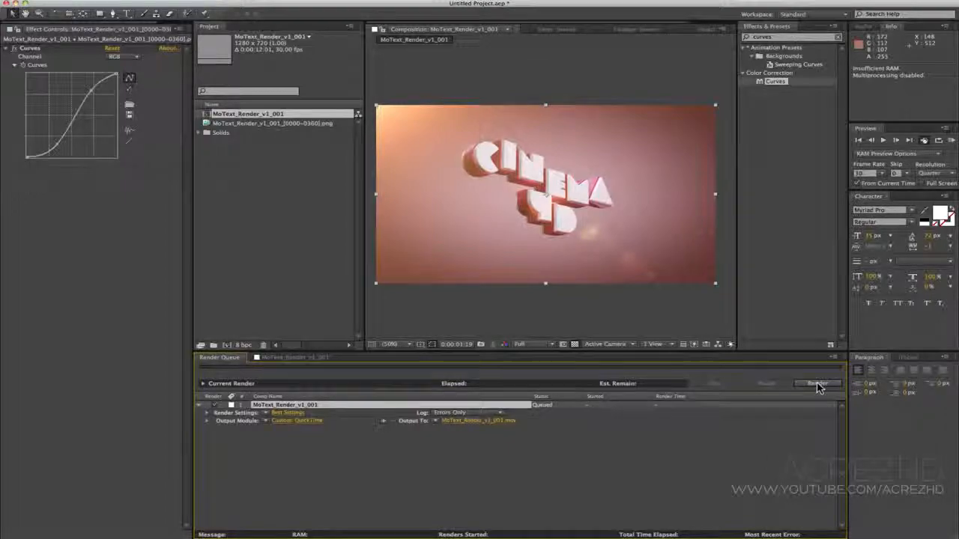
pyautogui.click(816, 384)
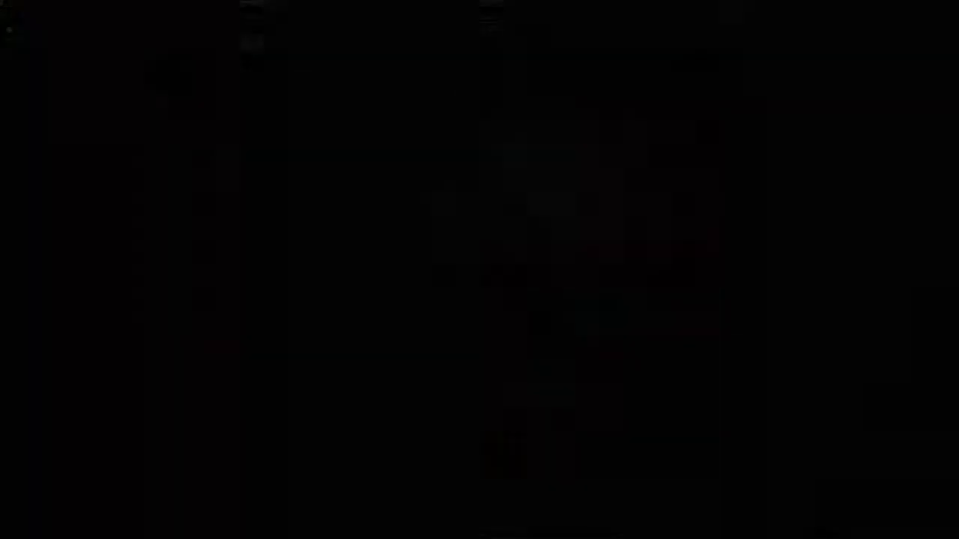